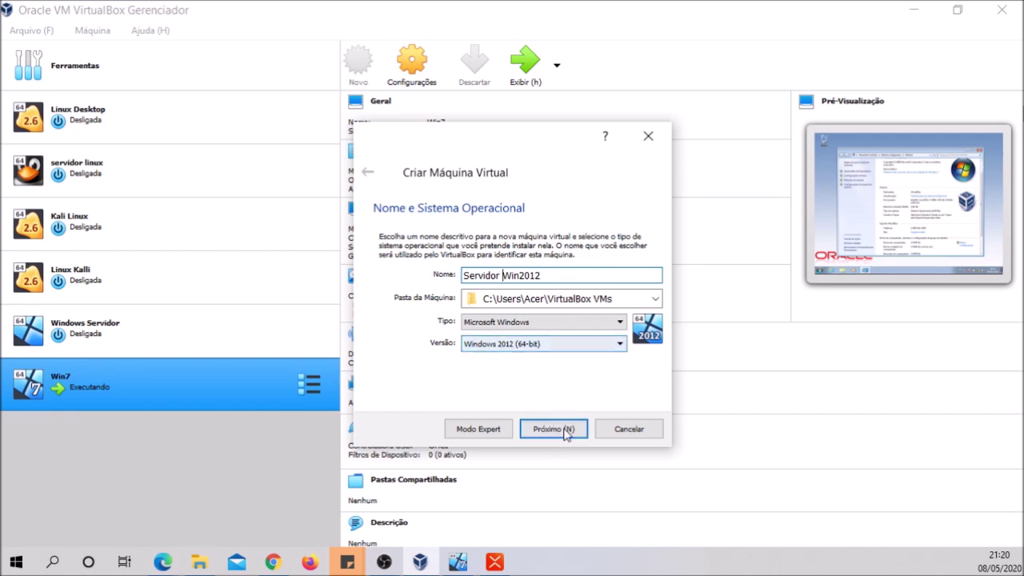
Create Servidor Win2012 with 2048 MB memory and a dynamically allocated VDI disk of about 100 GB
left_click(565, 439)
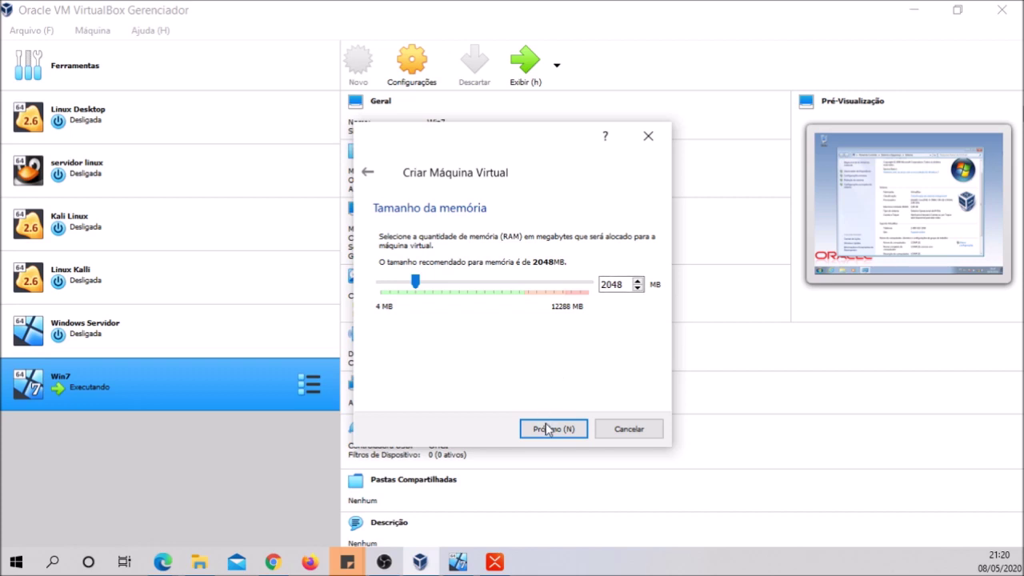
left_click(550, 429)
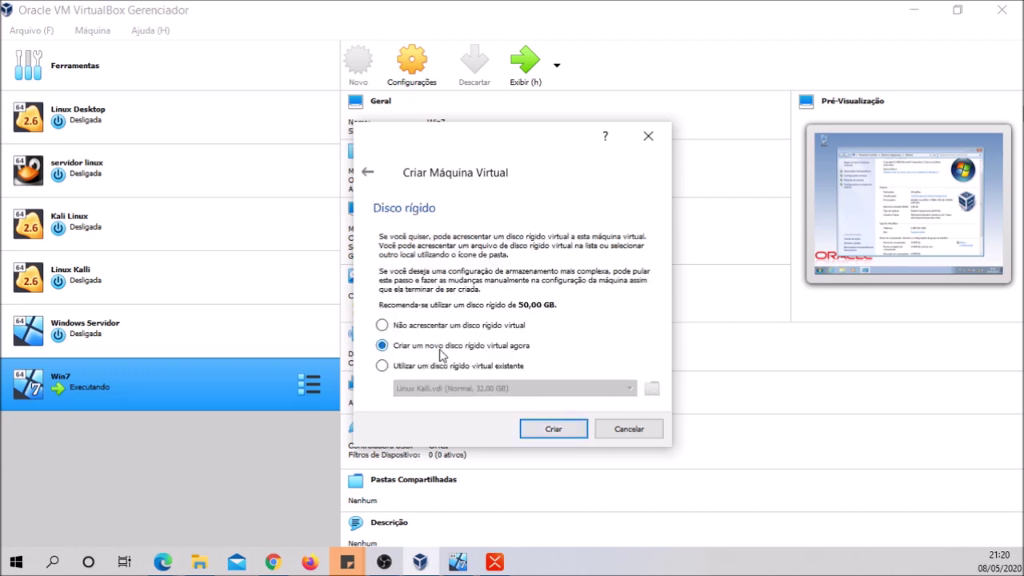
left_click(551, 429)
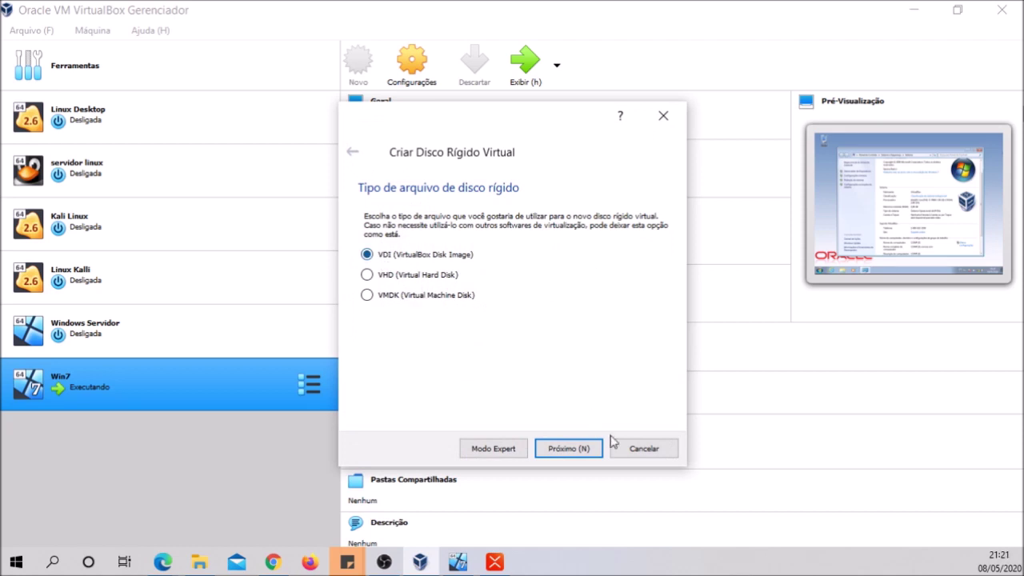
left_click(571, 446)
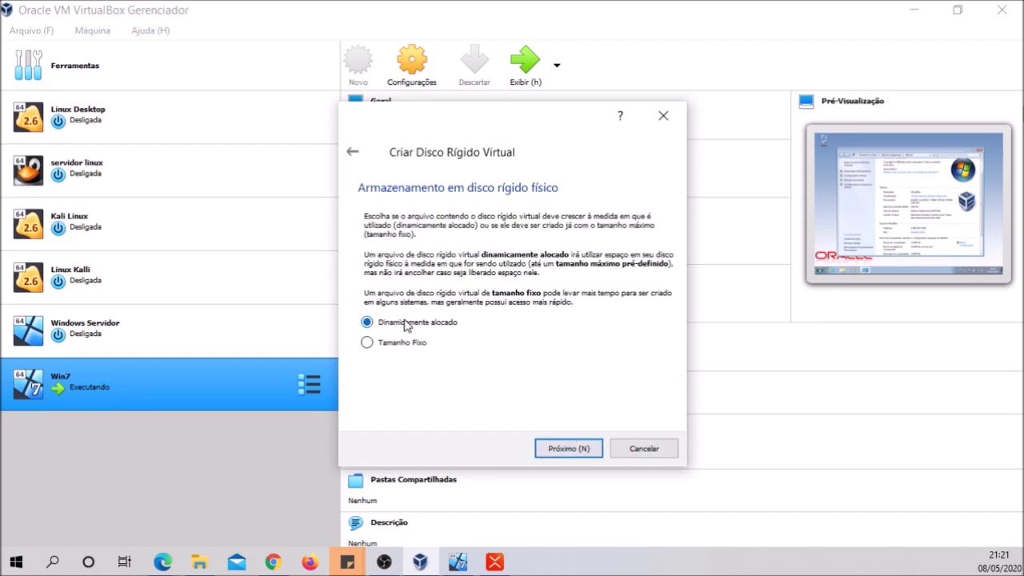
left_click(556, 450)
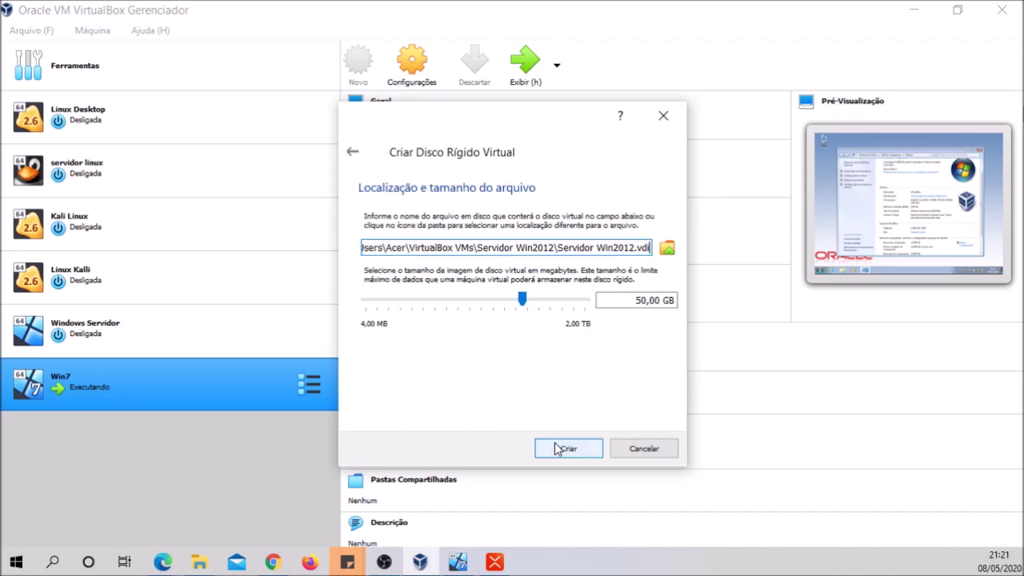
left_click_drag(524, 303, 535, 304)
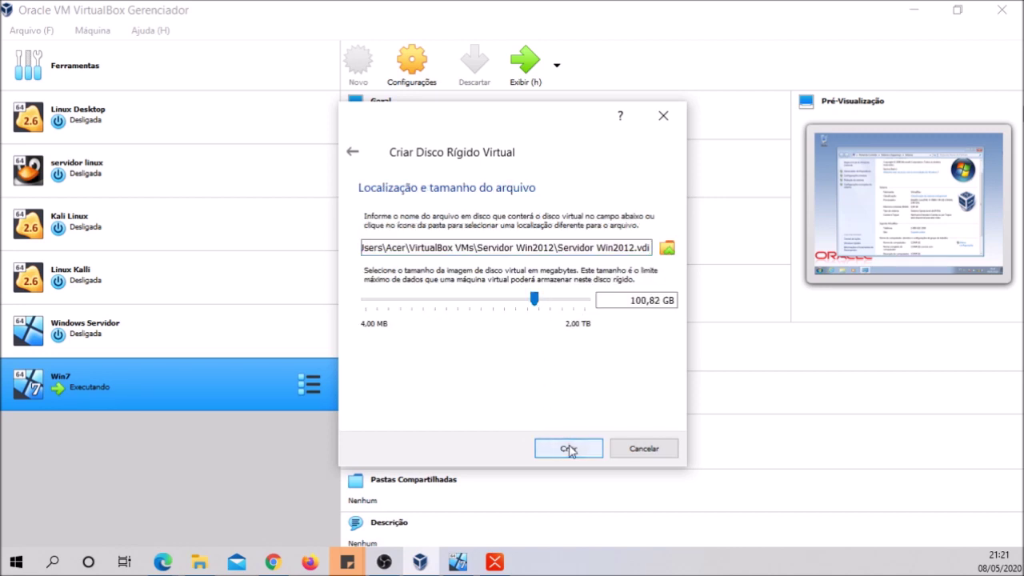
left_click(569, 450)
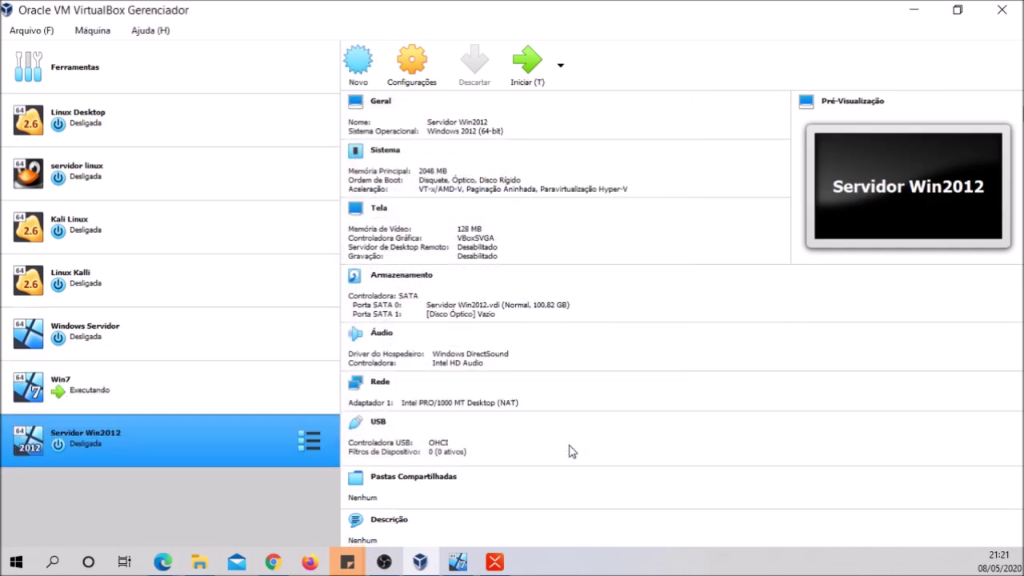
Start the Servidor Win2012 VM and maximize its window
left_click(541, 80)
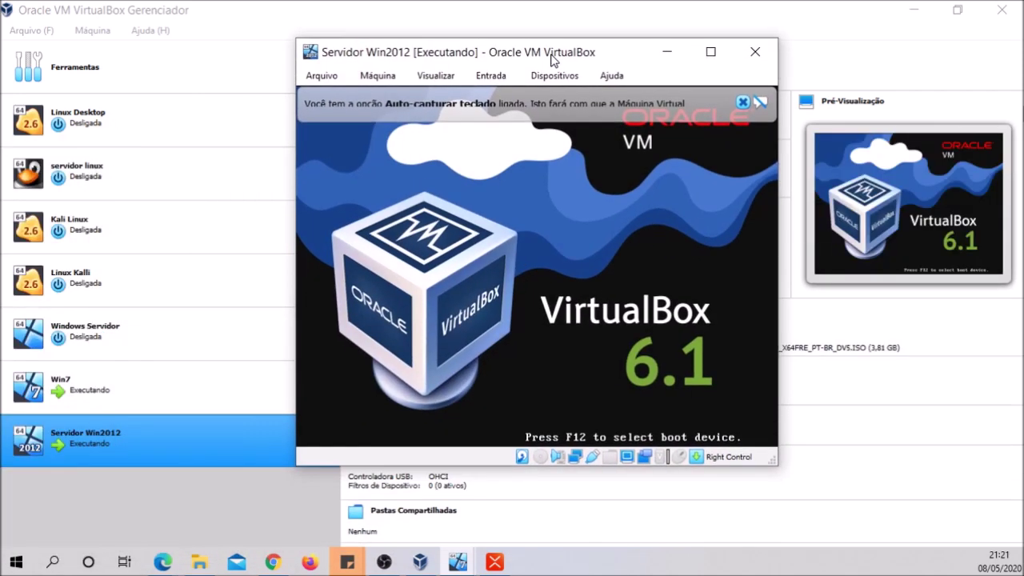
double_click(553, 55)
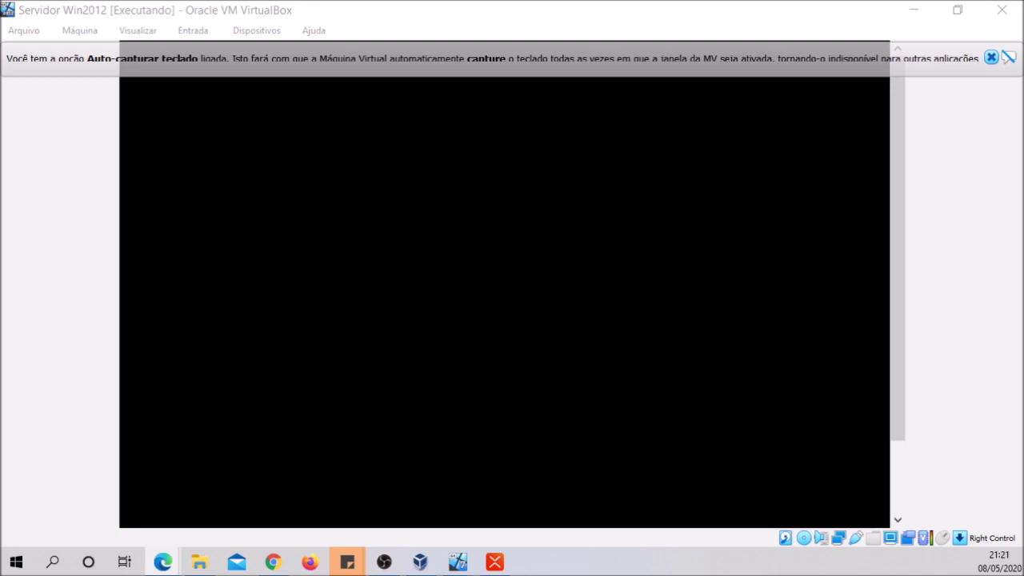
Choose the Português (Brasil ABNT2) keyboard in Windows Server 2012 R2 setup and begin installing
left_click(991, 58)
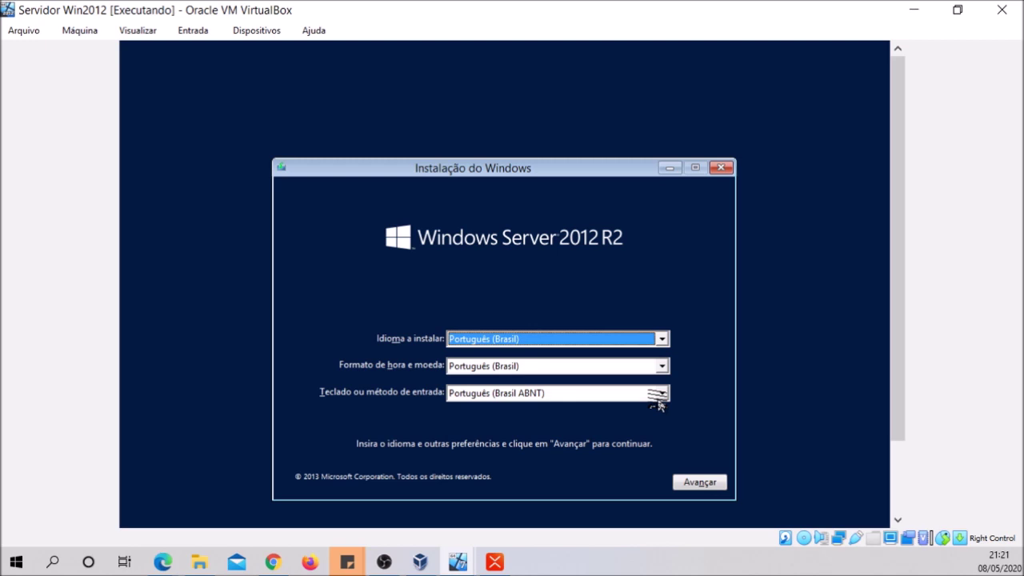
left_click(661, 392)
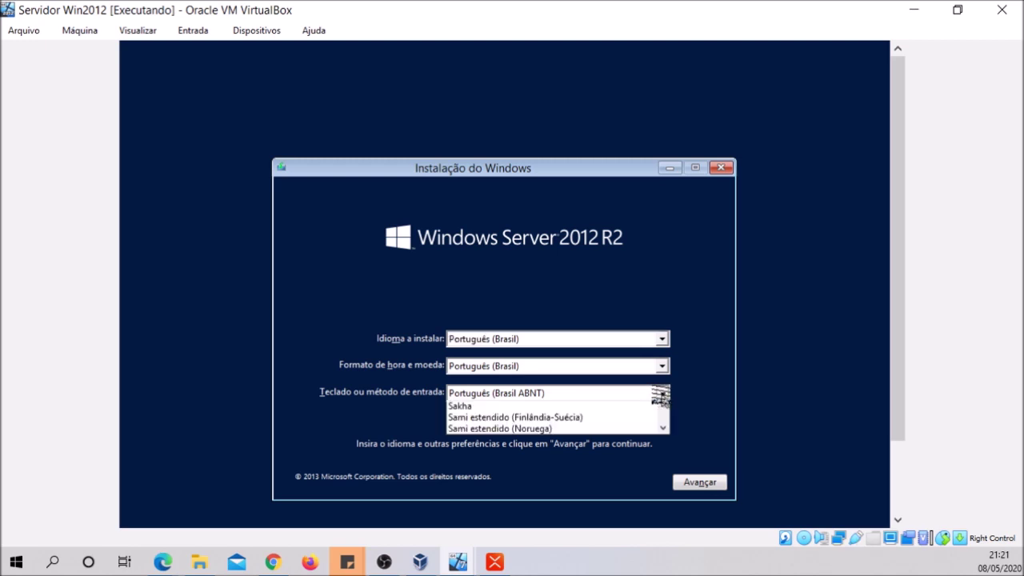
left_click(592, 420)
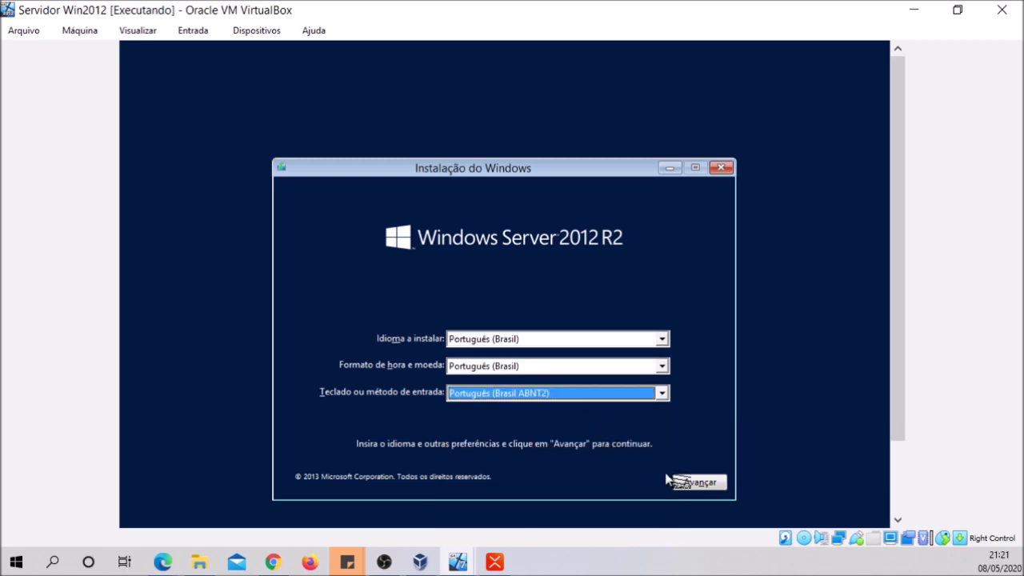
left_click(704, 485)
left_click(526, 334)
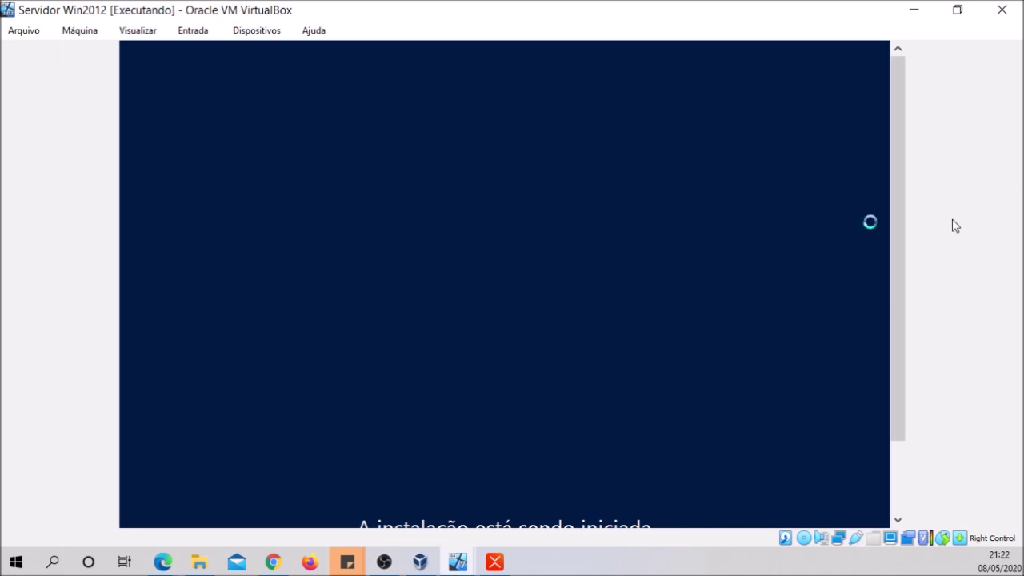
Submit the product key and accept the license terms
left_click_drag(898, 240, 893, 332)
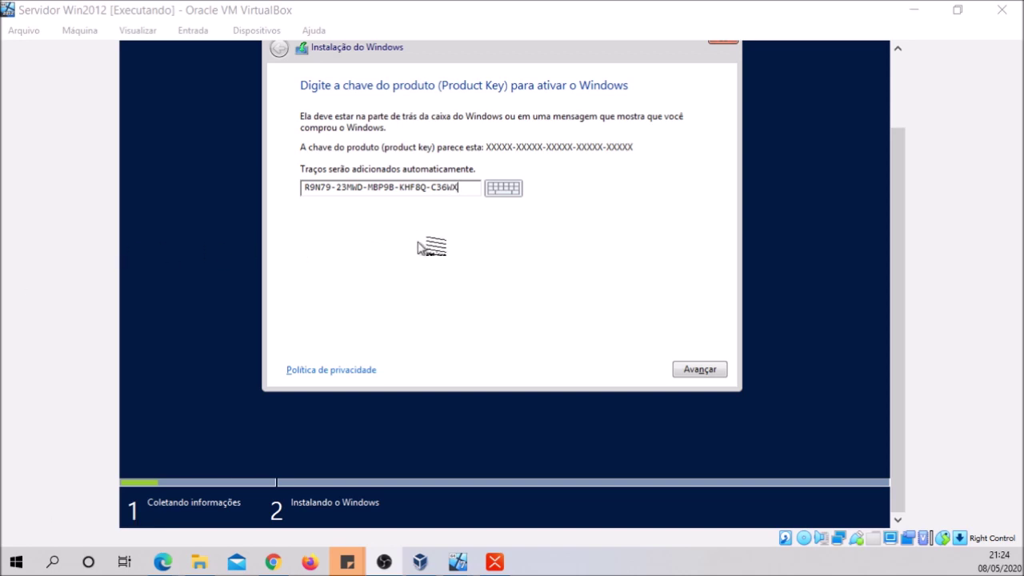
left_click(699, 369)
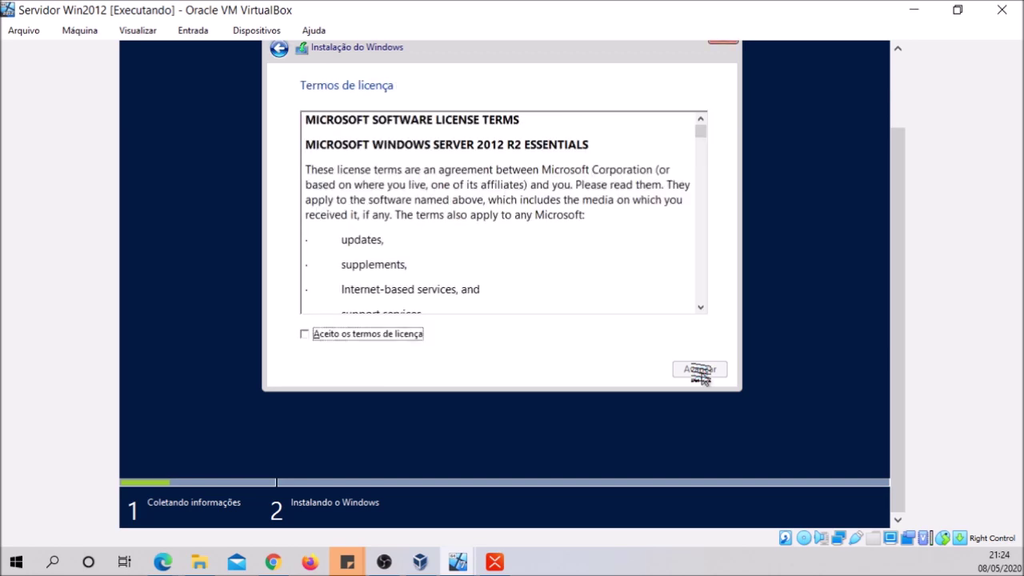
left_click(366, 334)
left_click(690, 369)
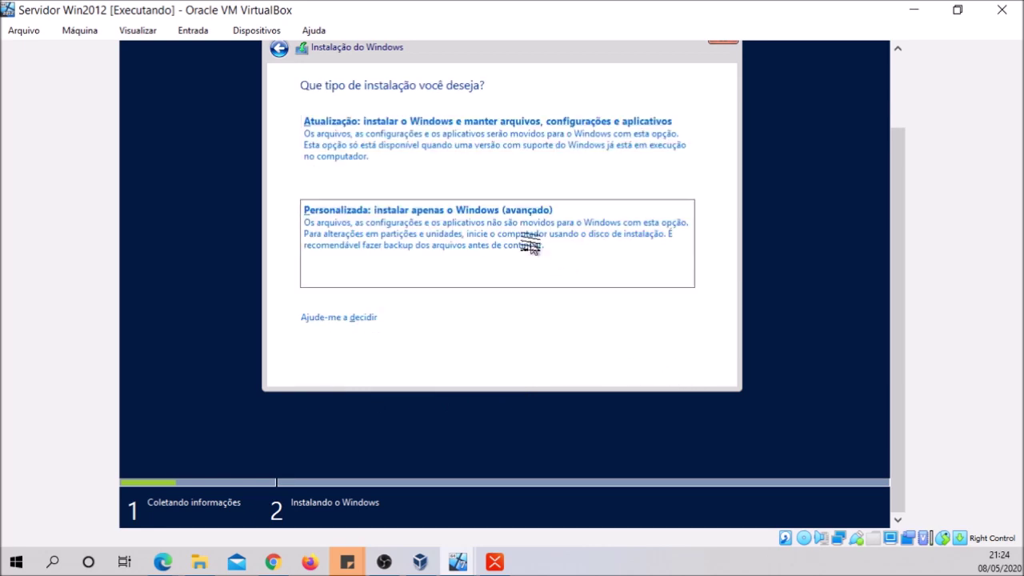
Choose a custom install, create a 103241 MB partition, and install Windows onto Partition 2
left_click(525, 243)
left_click(604, 278)
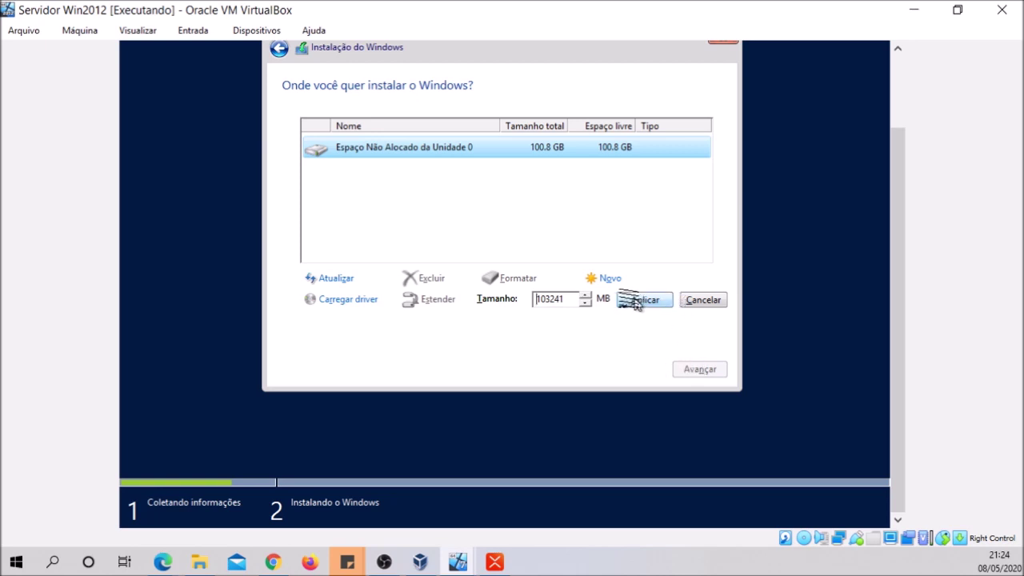
left_click(632, 302)
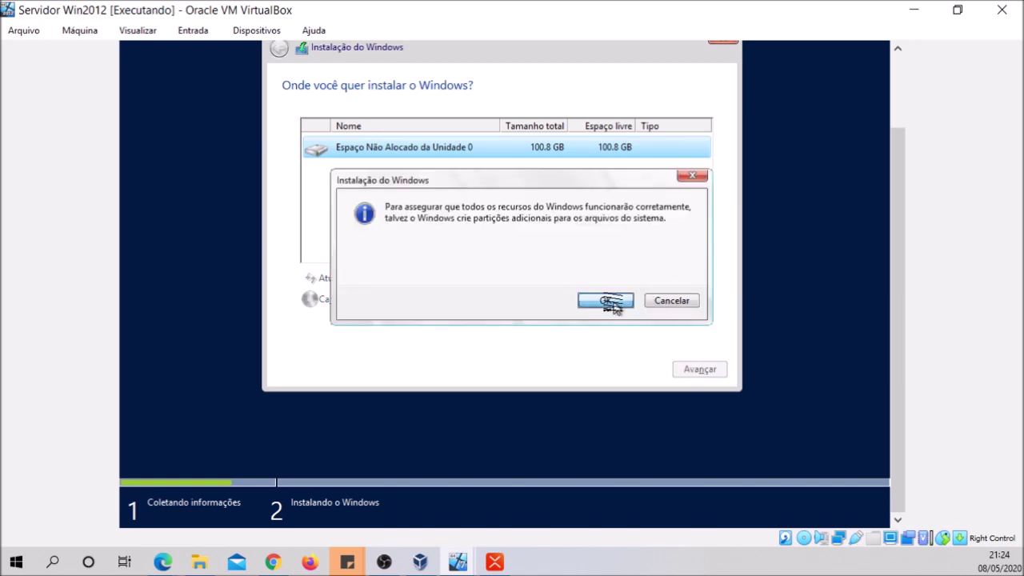
left_click(609, 300)
left_click(683, 368)
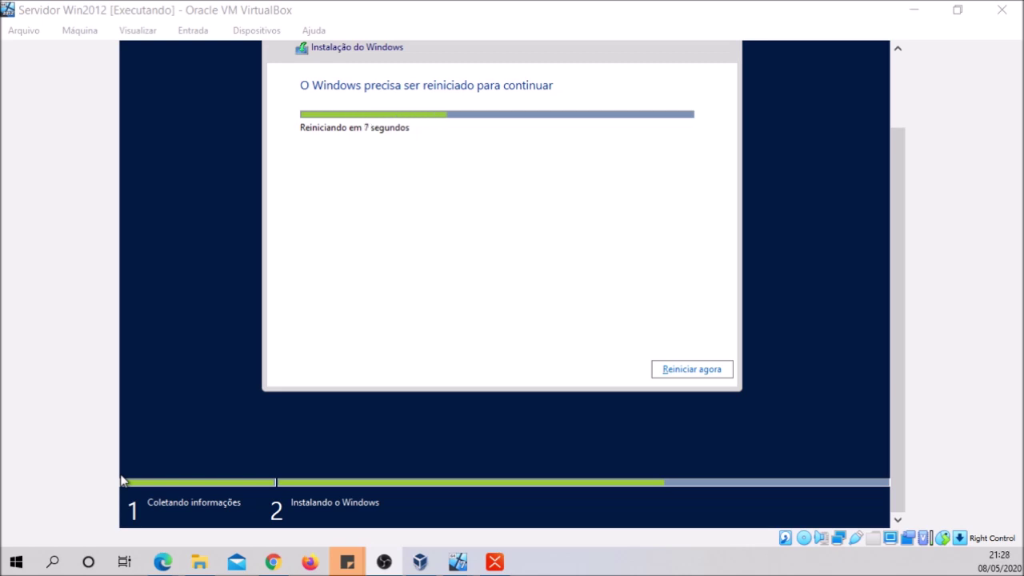
Restart the server VM immediately and let it reboot into Windows
left_click(692, 368)
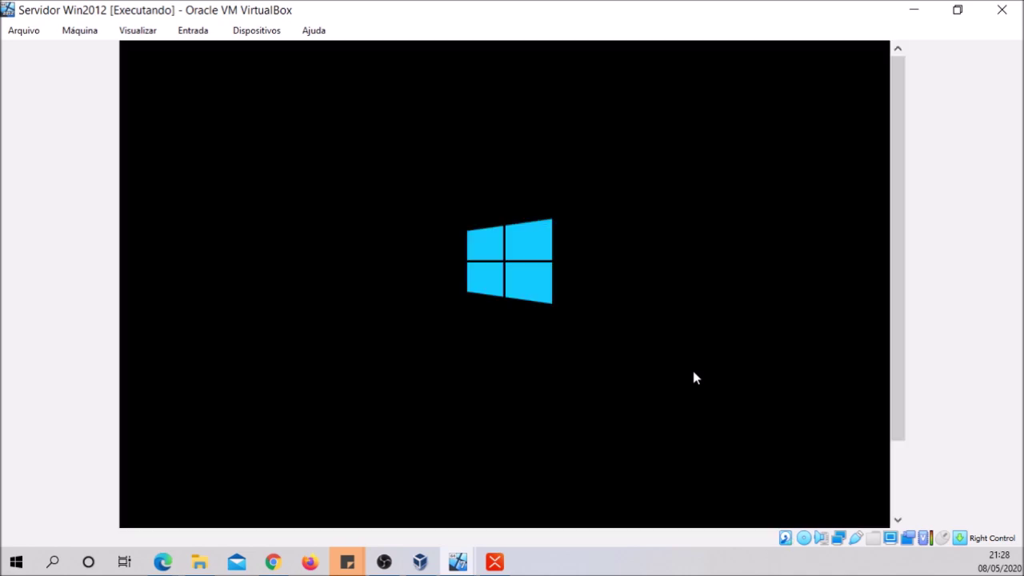
left_click_drag(901, 345, 890, 414)
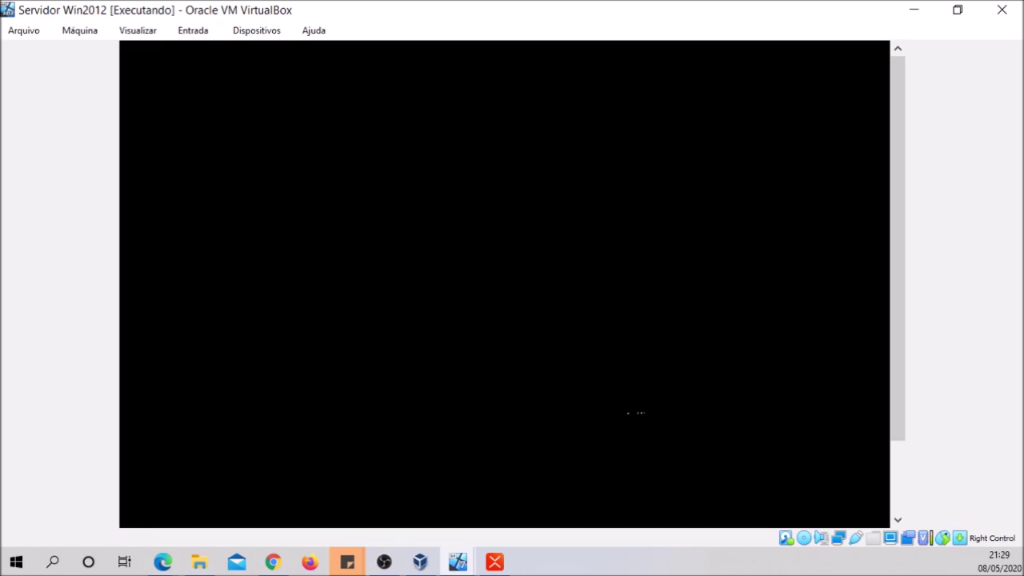
Enter and confirm the built-in Administrator password, then finish setup
left_click_drag(898, 263, 882, 345)
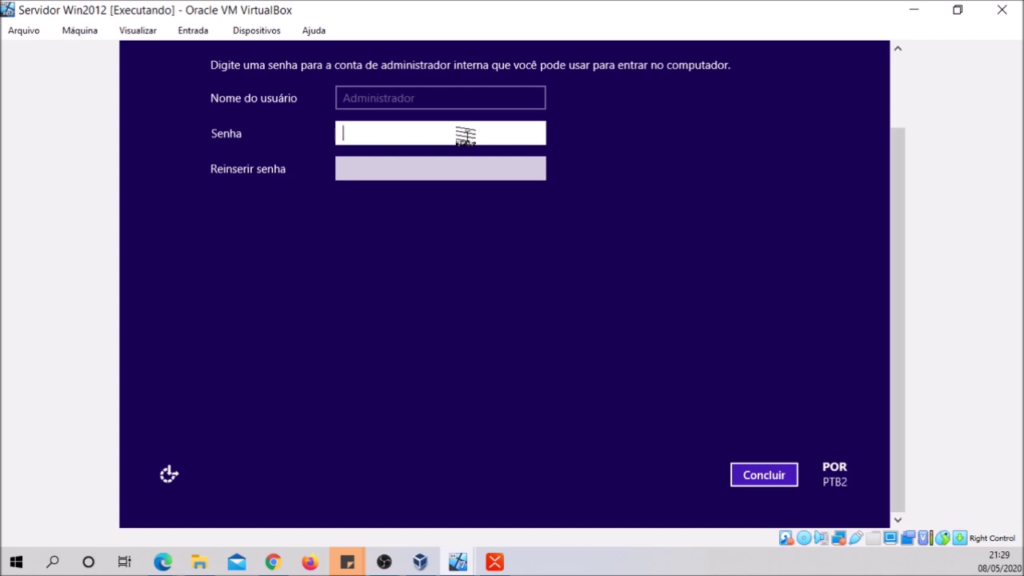
type("P")
key("BackSpace")
type("P@ssw0rd1")
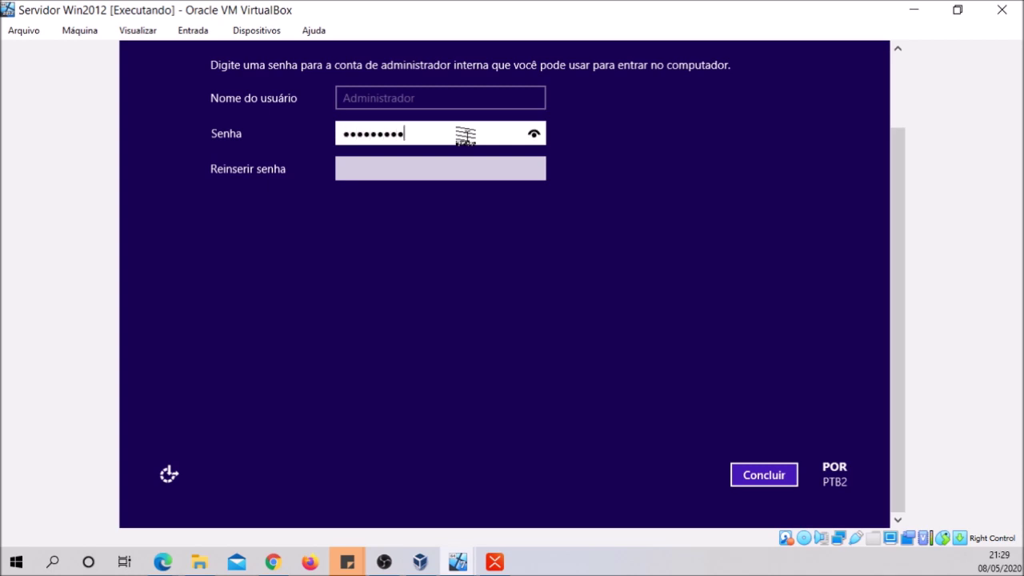
type("2345")
key("Tab")
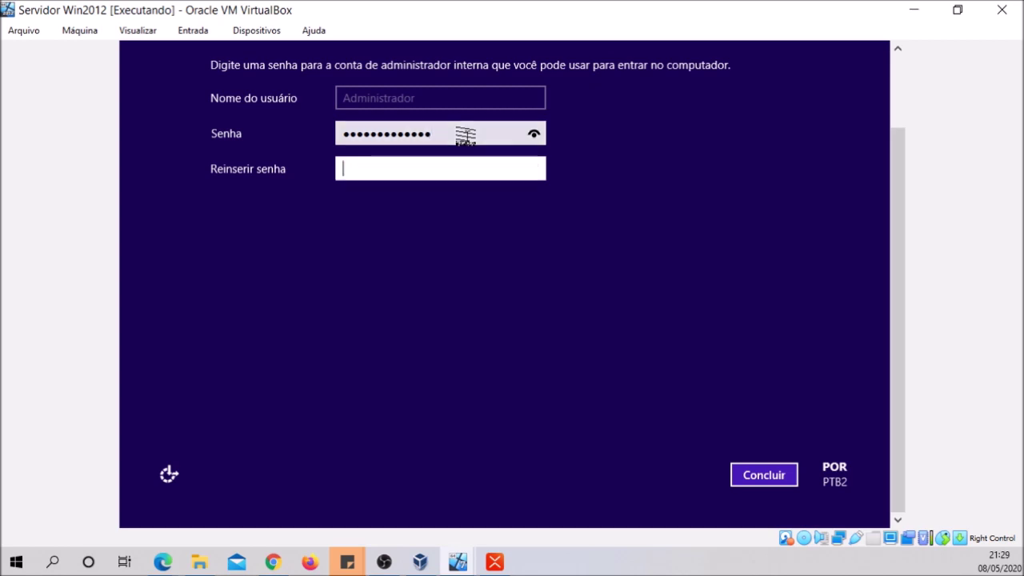
type("P@ssw0rd123")
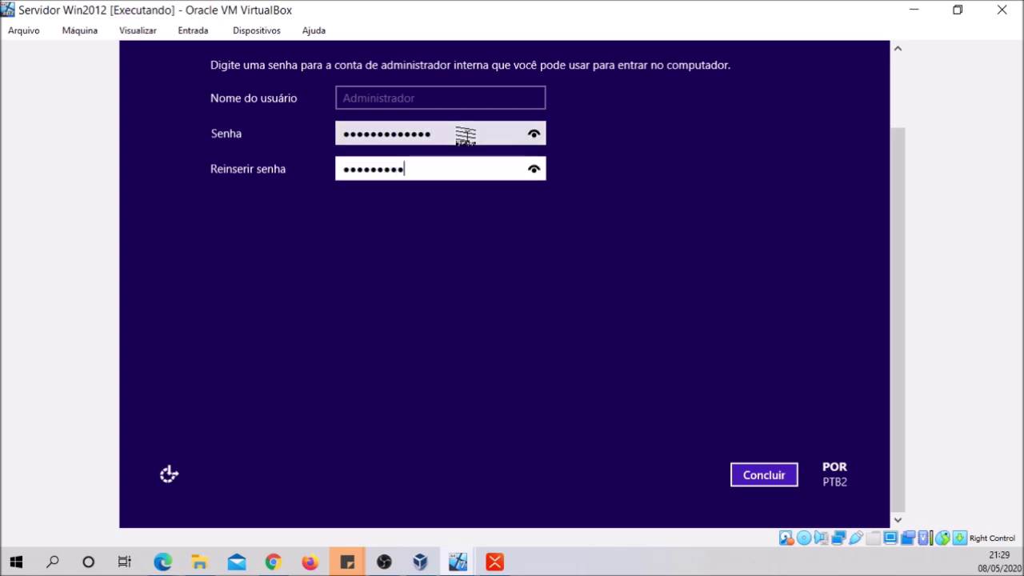
type("45")
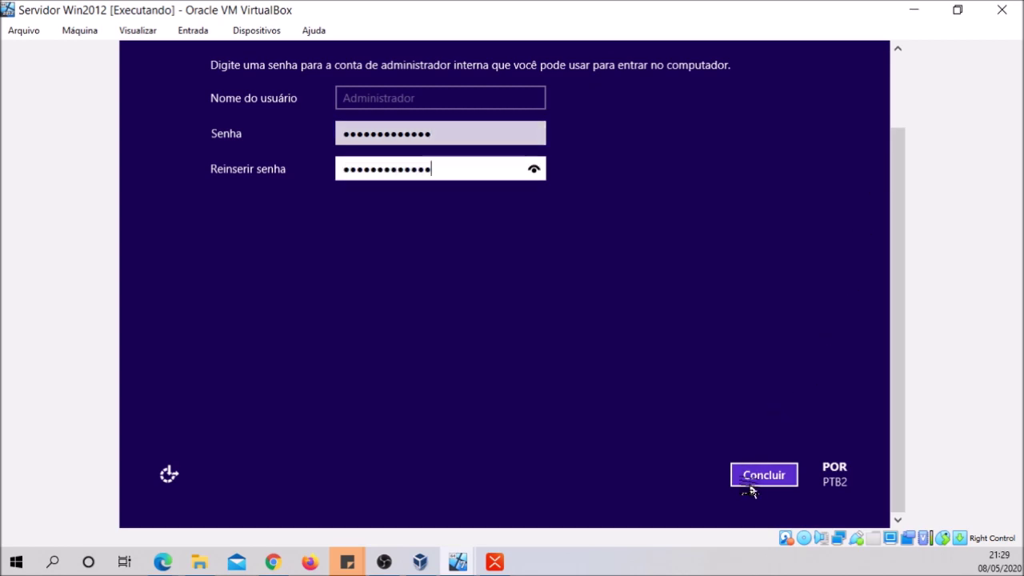
left_click(749, 479)
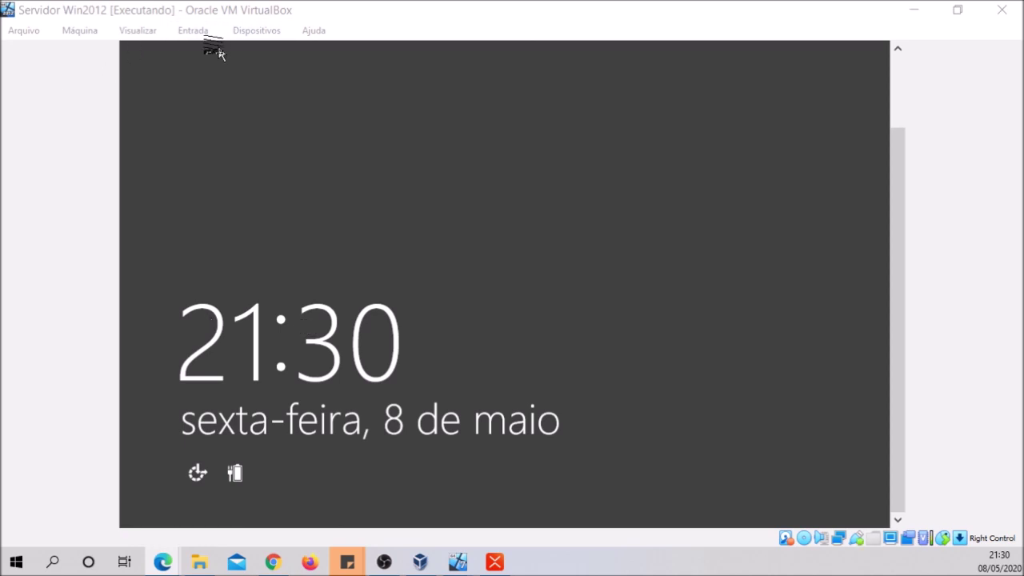
Send the secure attention sequence to the guest and sign in as Administrator
left_click(193, 31)
mouse_move(213, 56)
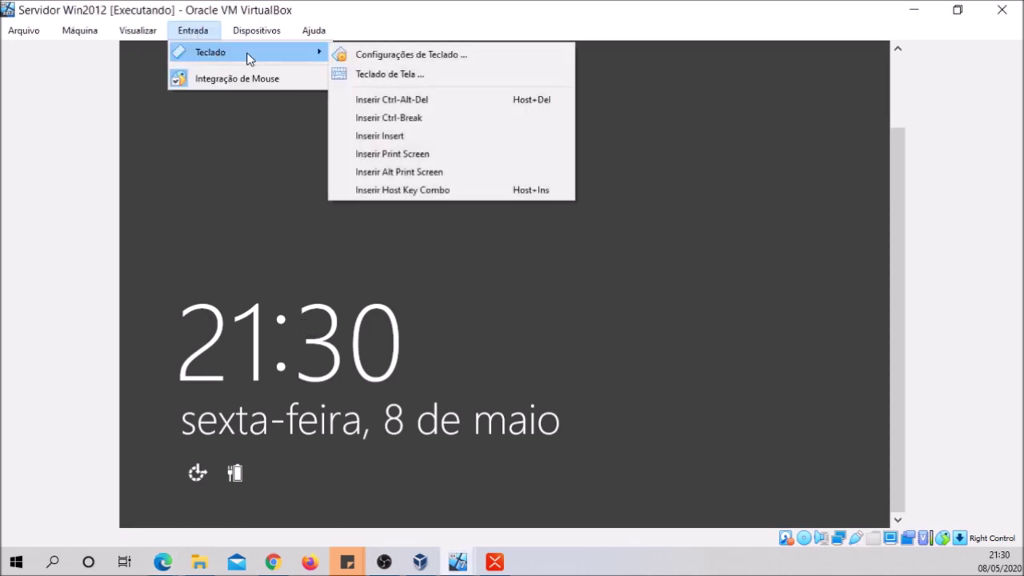
left_click(396, 102)
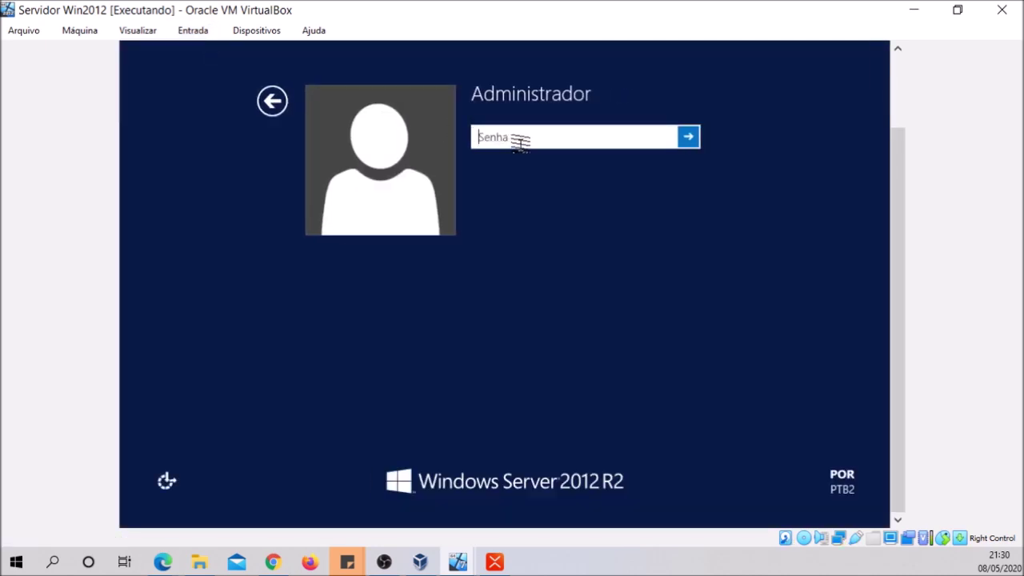
type("*************")
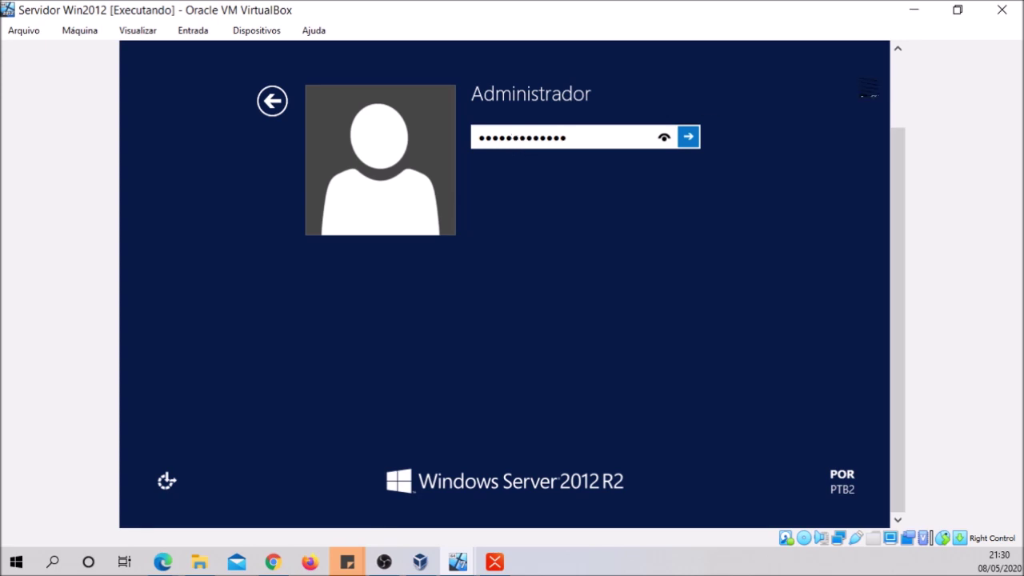
left_click(690, 137)
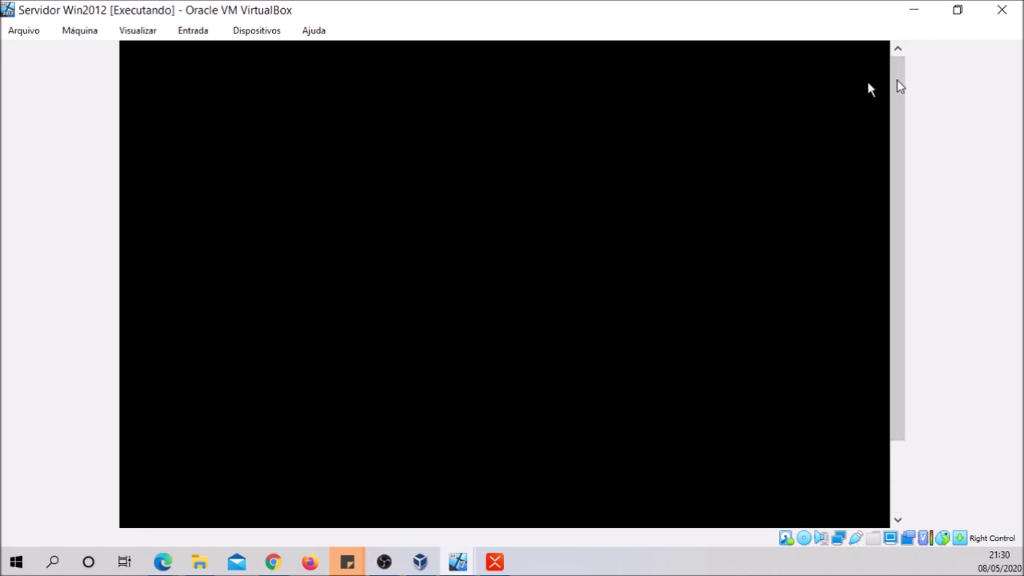
Decline network discovery and return the view to the top of the desktop
left_click_drag(897, 81, 876, 168)
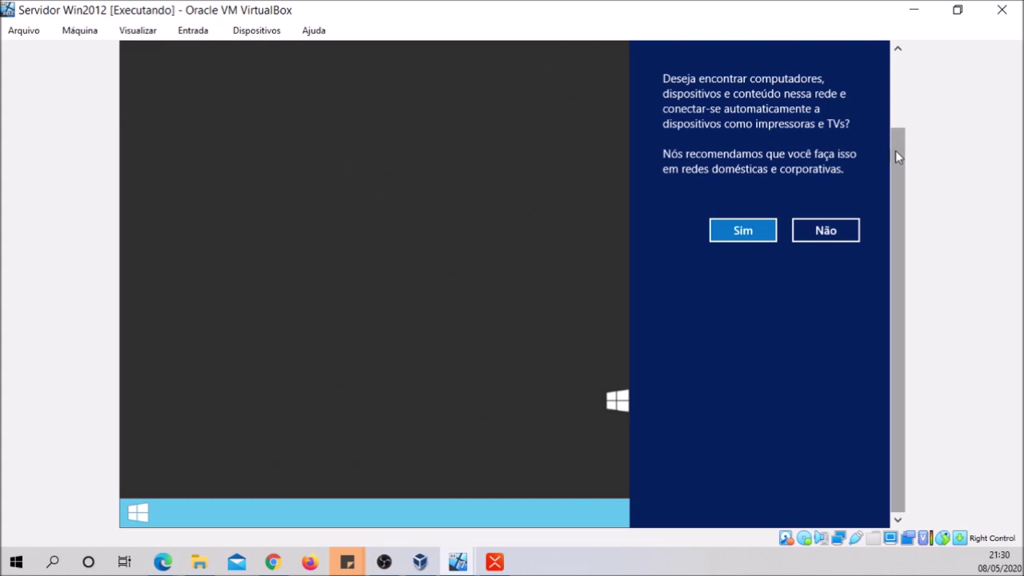
left_click(826, 233)
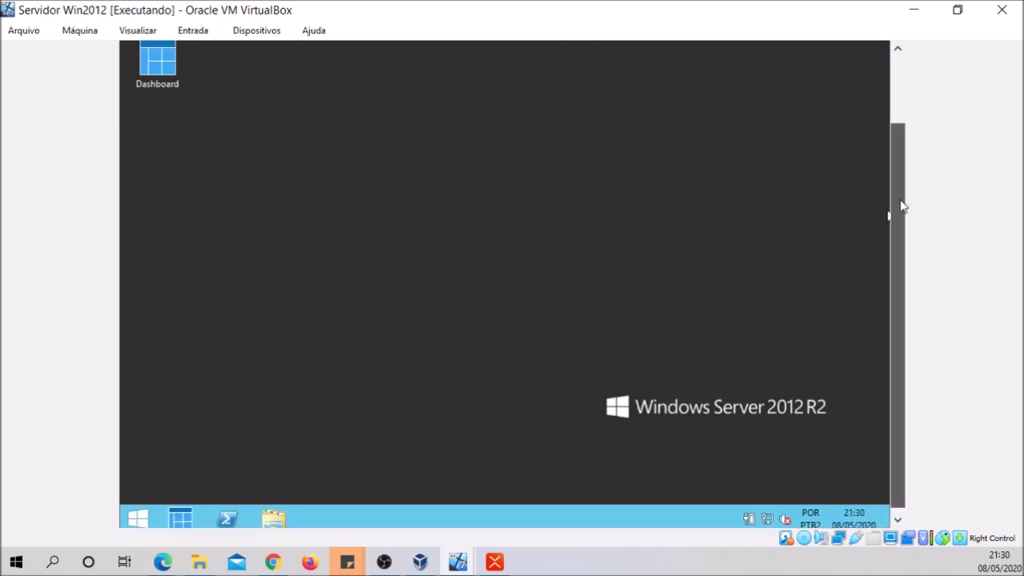
scroll(903, 206, "up", 3)
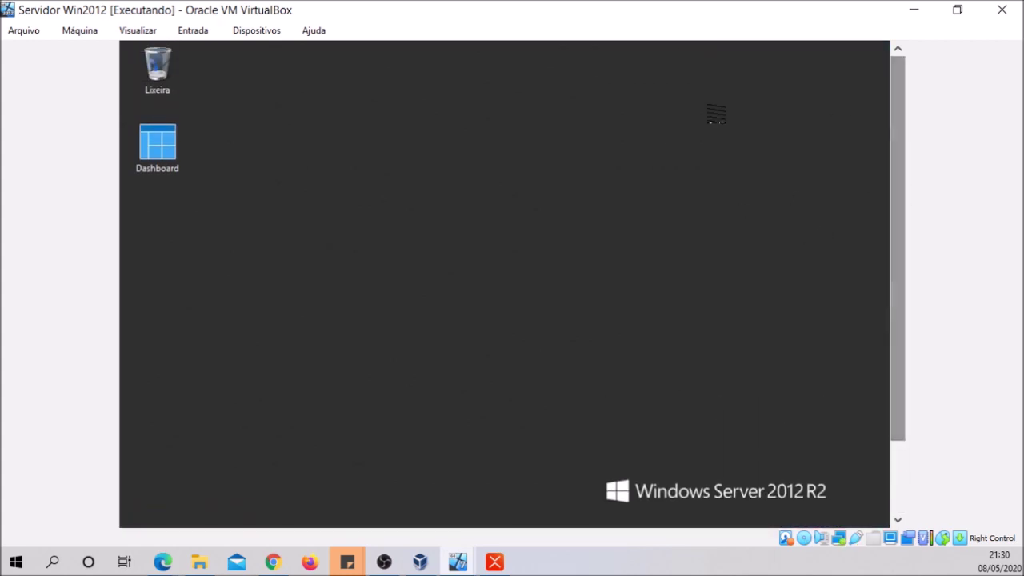
Open the VM's network settings via Dispositivos > Rede > Configurações de Rede
left_click(198, 39)
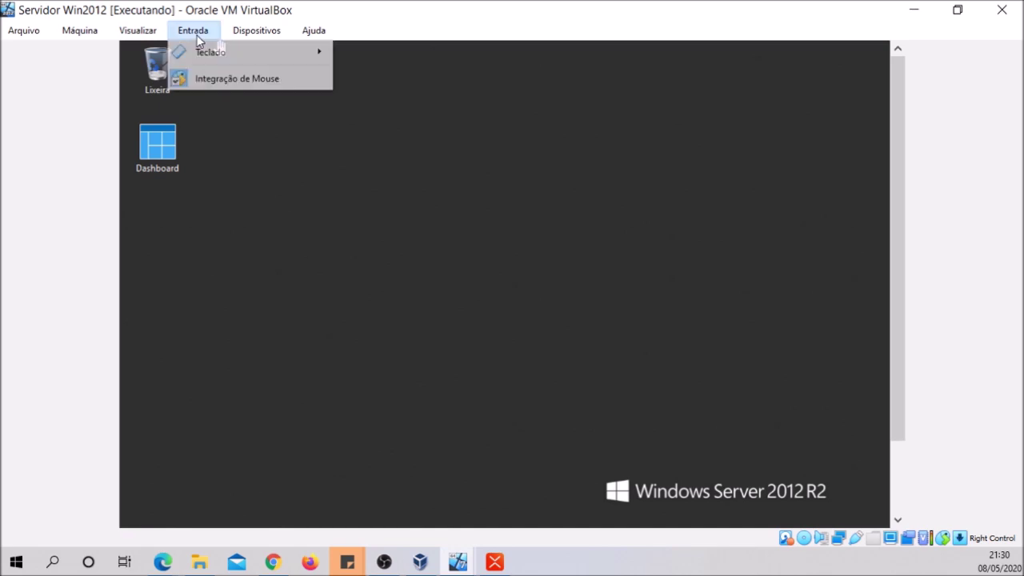
mouse_move(137, 36)
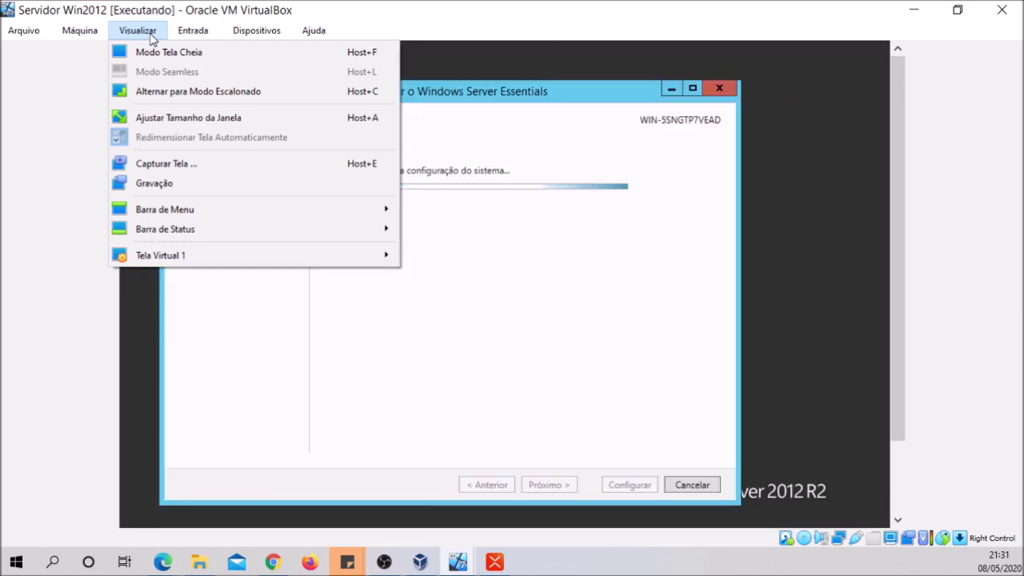
mouse_move(231, 39)
mouse_move(247, 98)
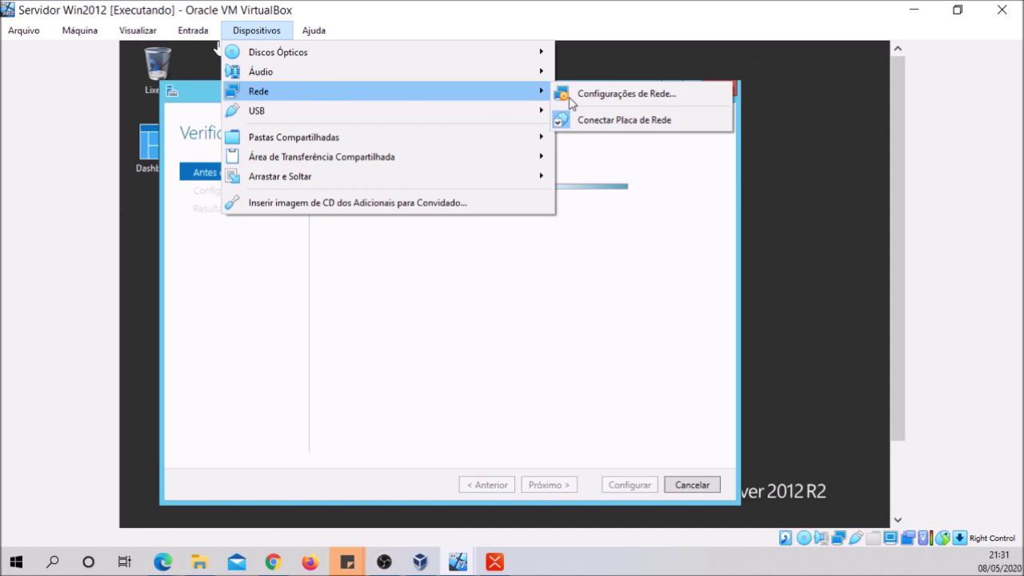
left_click(662, 97)
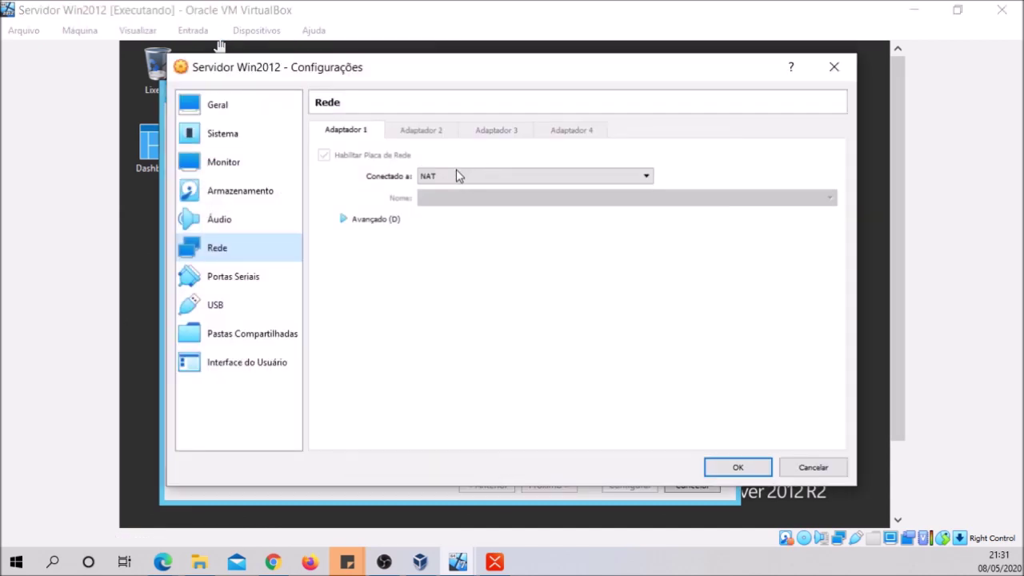
Attach Adapter 1 to Rede Interna intnet, save the settings, and close the Essentials wizard
left_click(457, 176)
left_click(448, 213)
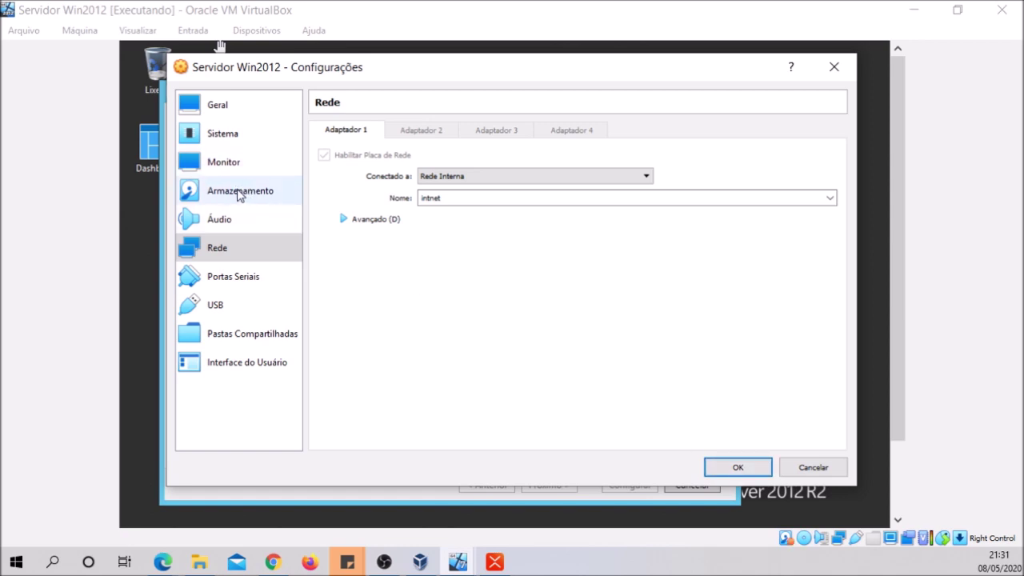
left_click(240, 136)
left_click(406, 131)
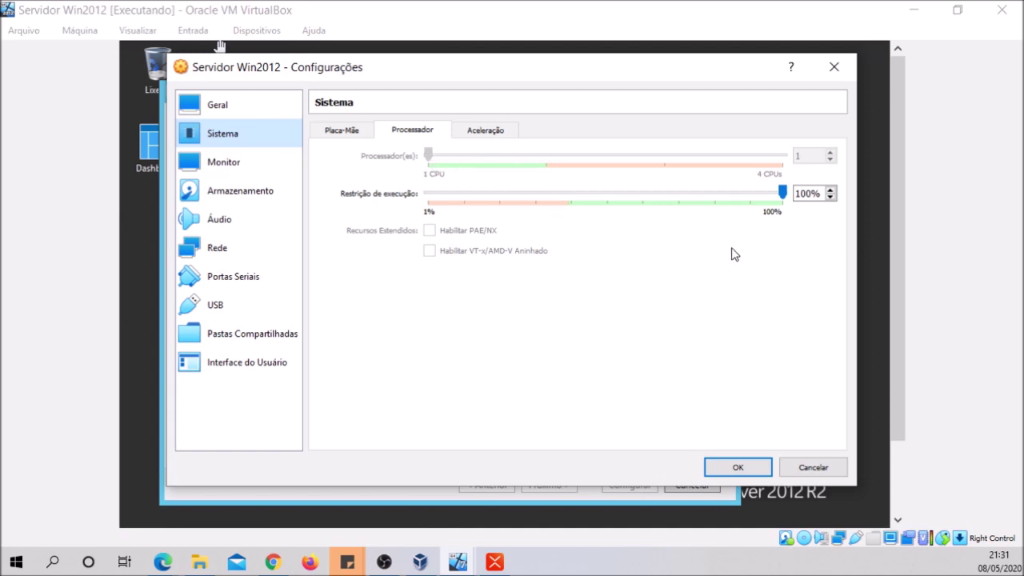
left_click(343, 131)
left_click(724, 466)
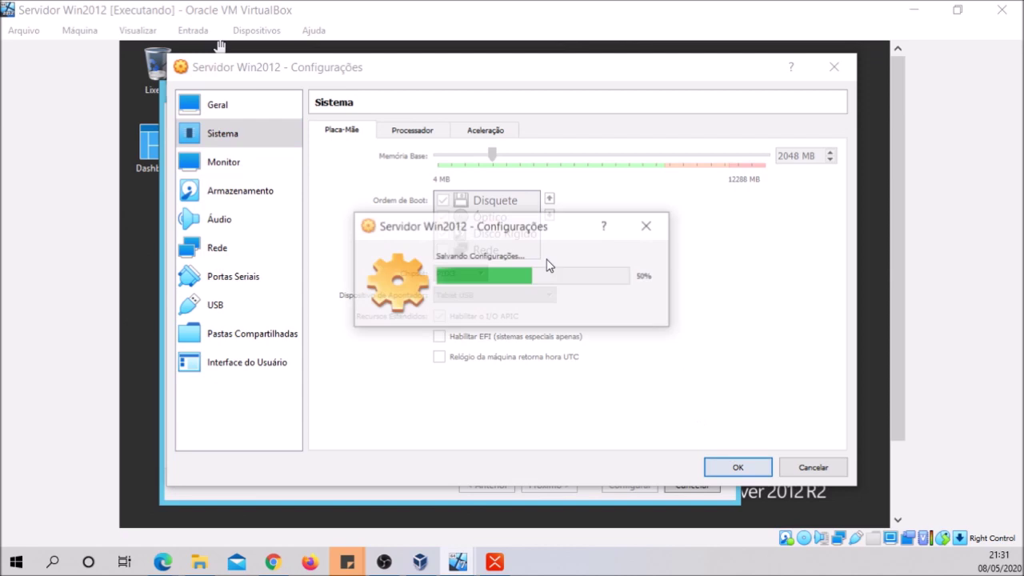
left_click(726, 88)
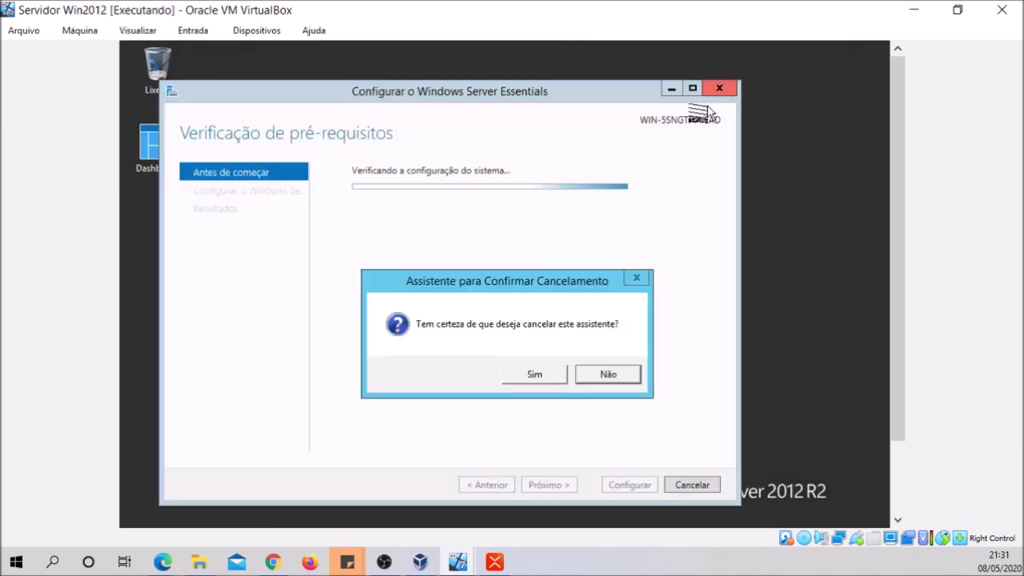
Cancel the Essentials setup wizard and launch Gerenciador de Servidores from the Start Apps list
left_click(531, 375)
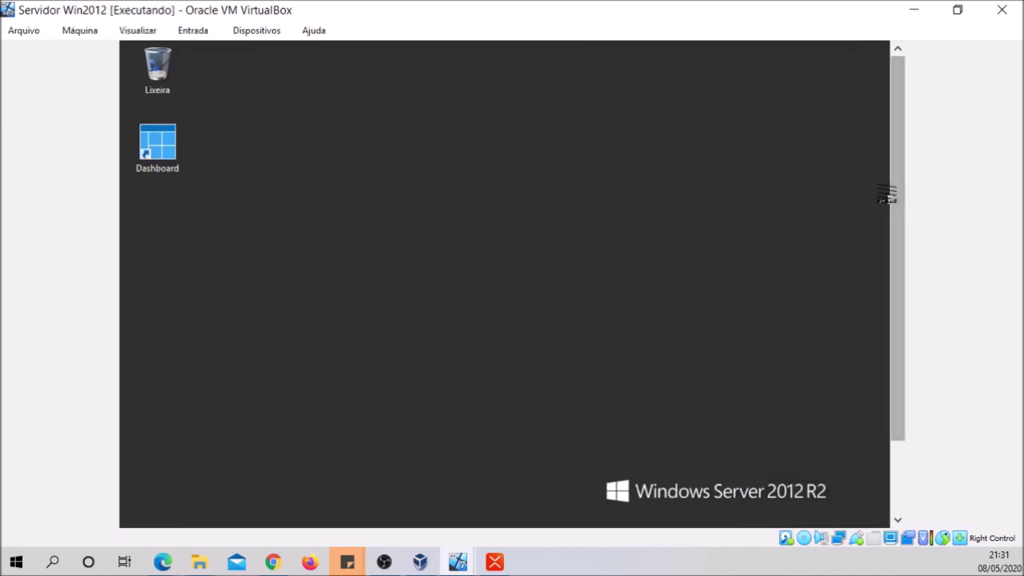
left_click_drag(893, 206, 879, 350)
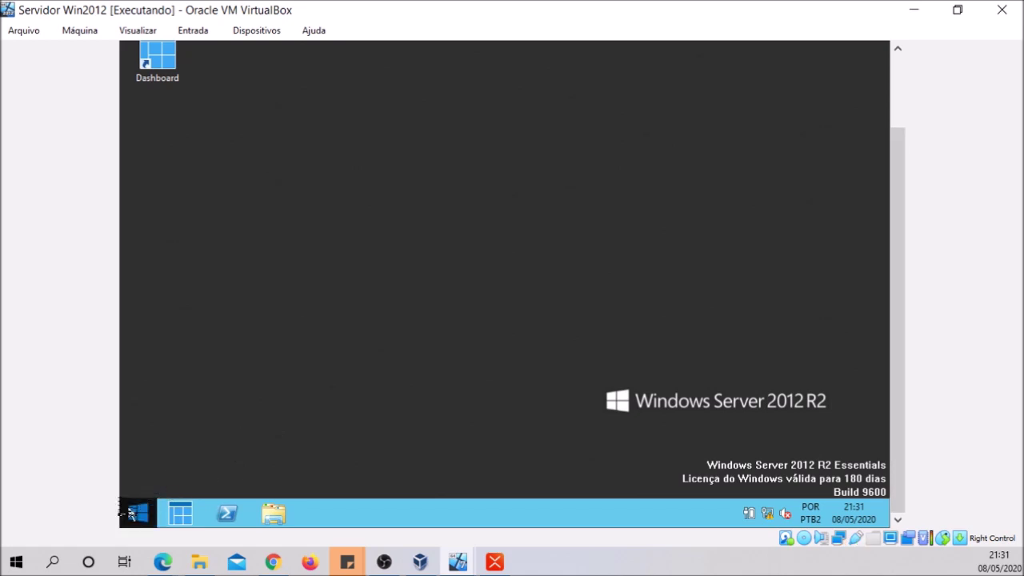
left_click(136, 512)
left_click(221, 488)
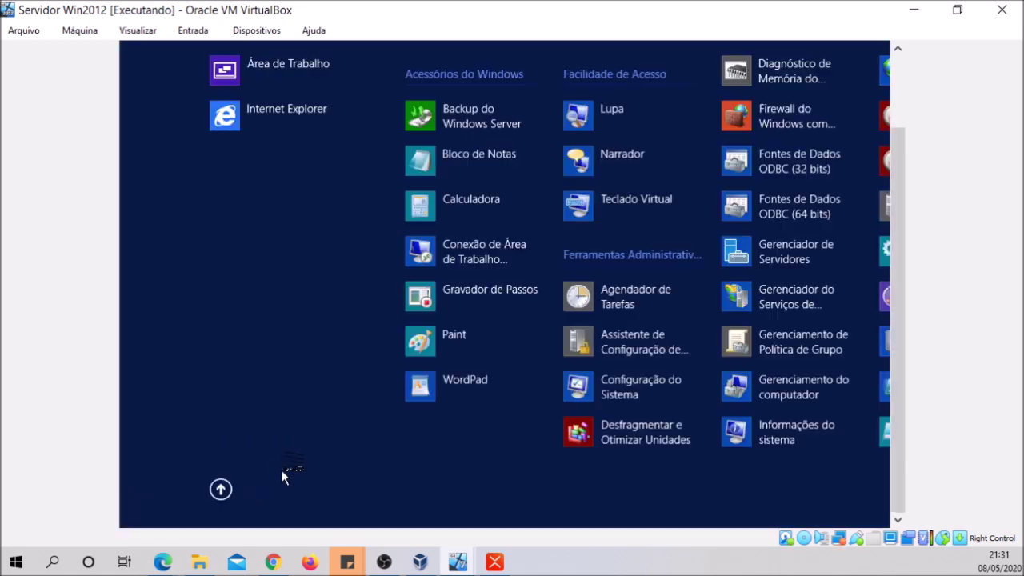
left_click_drag(512, 520, 700, 547)
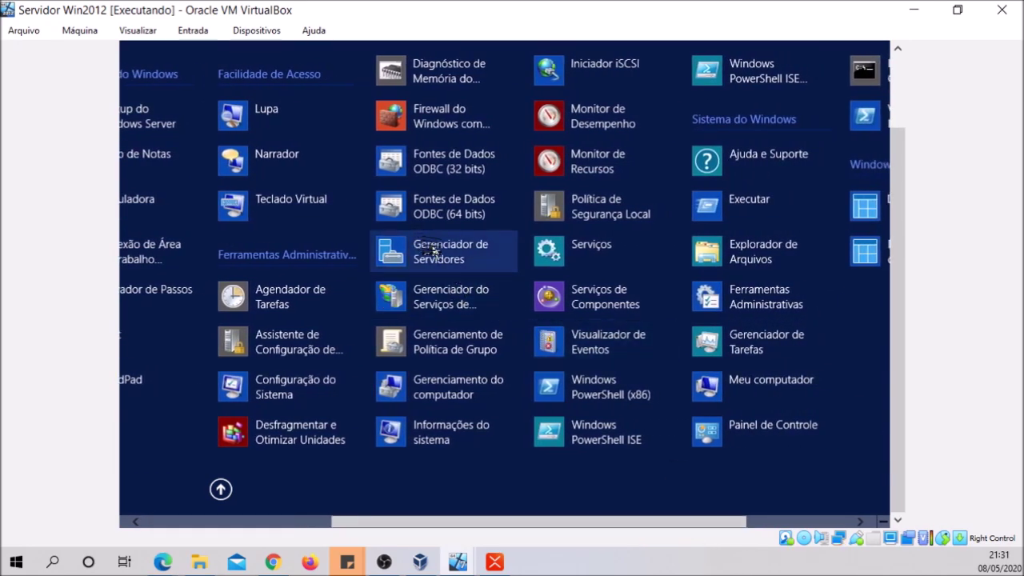
left_click(432, 251)
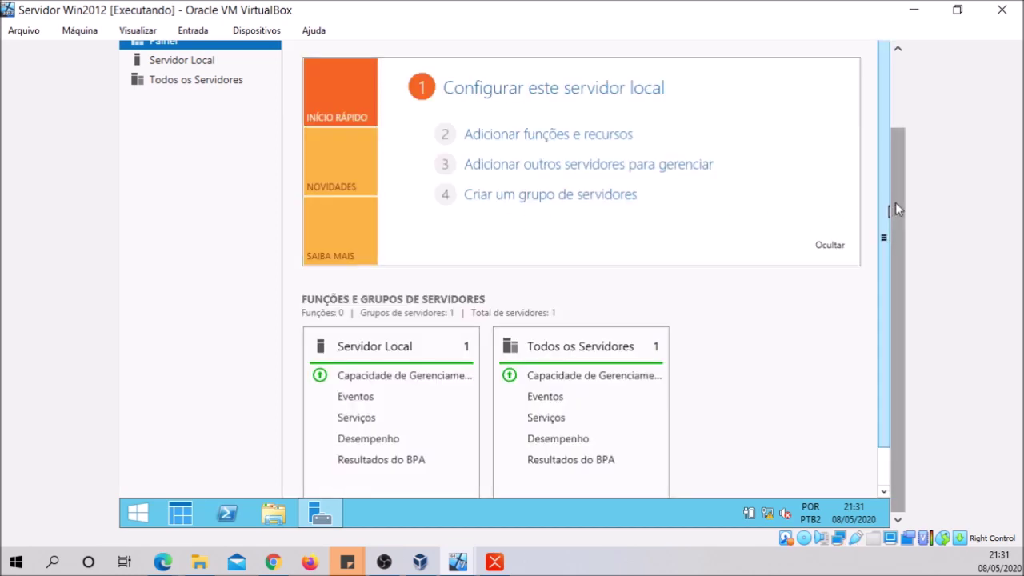
Show Servidor Local in Server Manager: computer WIN-5SNGTP7VEAD in WORKGROUP
left_click_drag(895, 202, 894, 118)
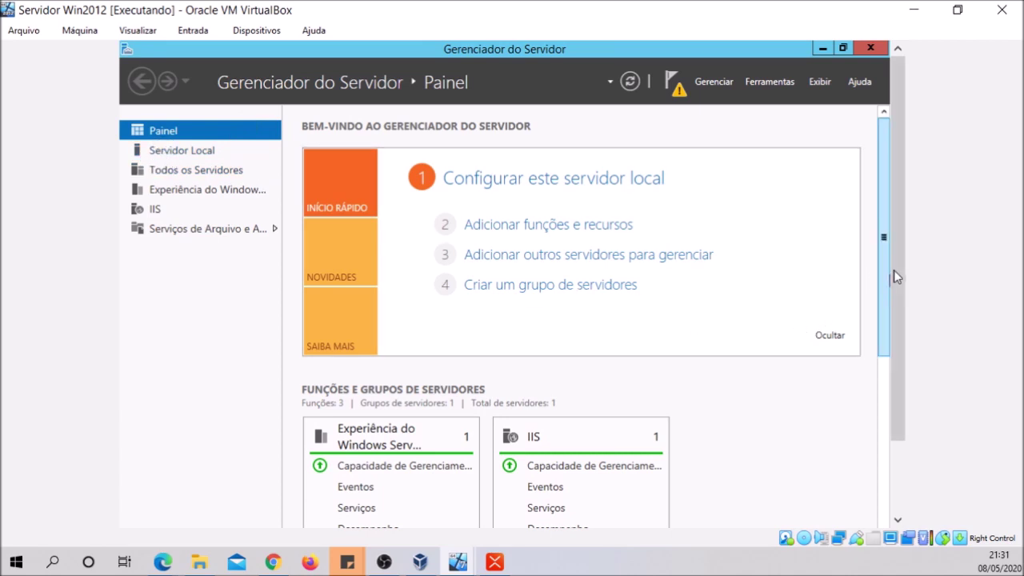
scroll(893, 277, "down", 2)
scroll(893, 277, "up", 2)
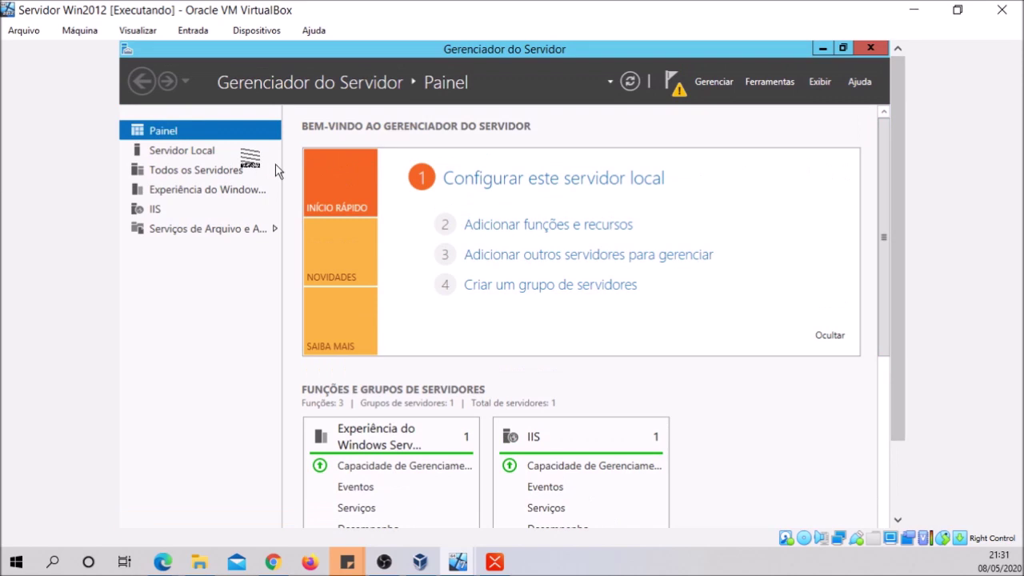
left_click(191, 152)
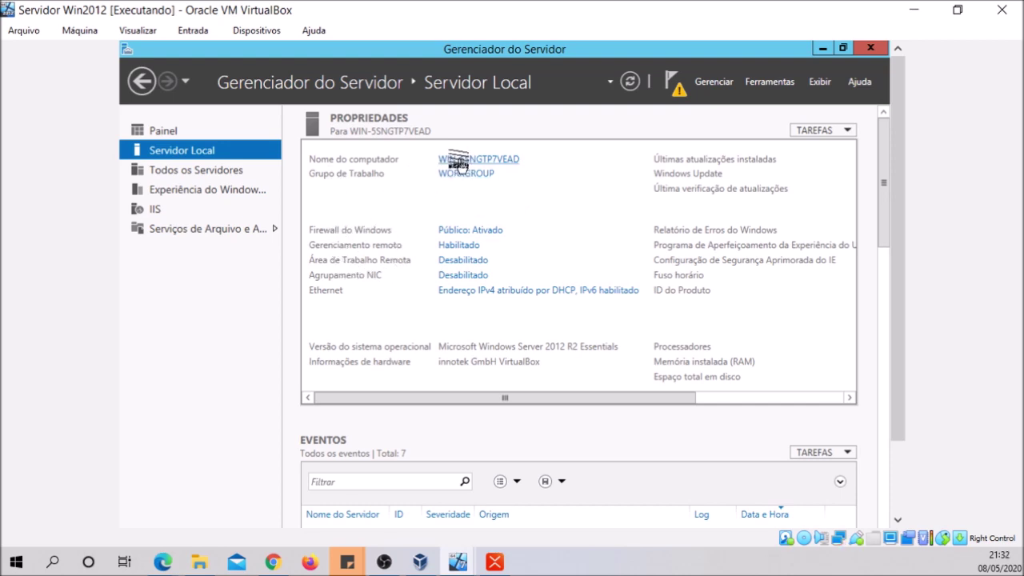
Rename the computer to Server_01, accepting the naming and restart warnings, and close System Properties
left_click(460, 161)
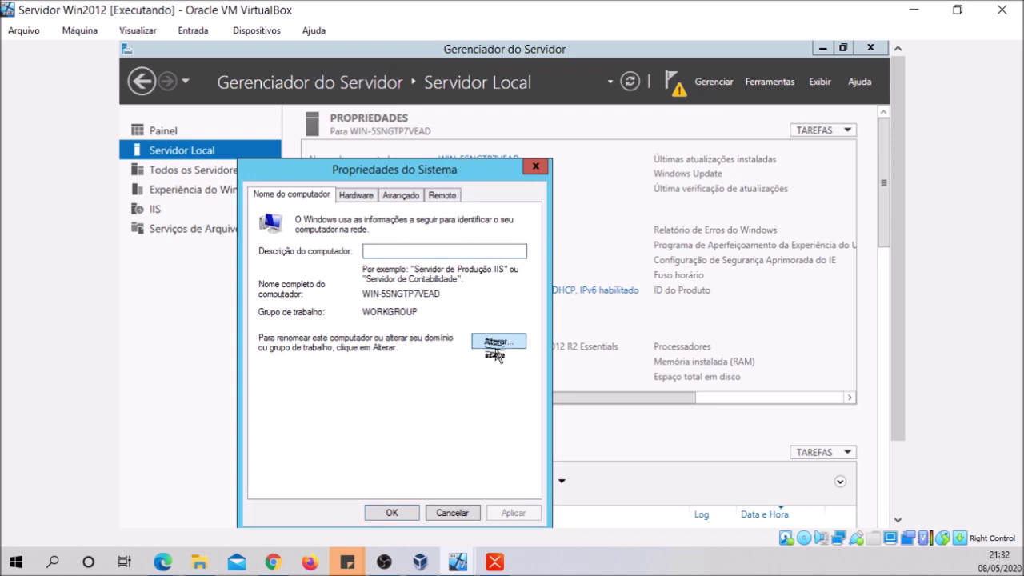
left_click(495, 344)
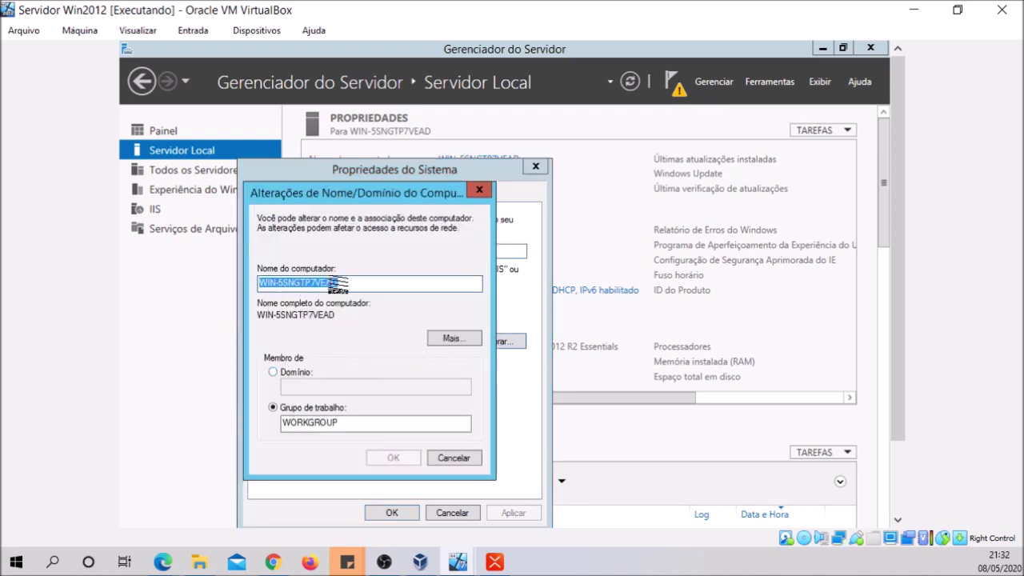
type("Server_01")
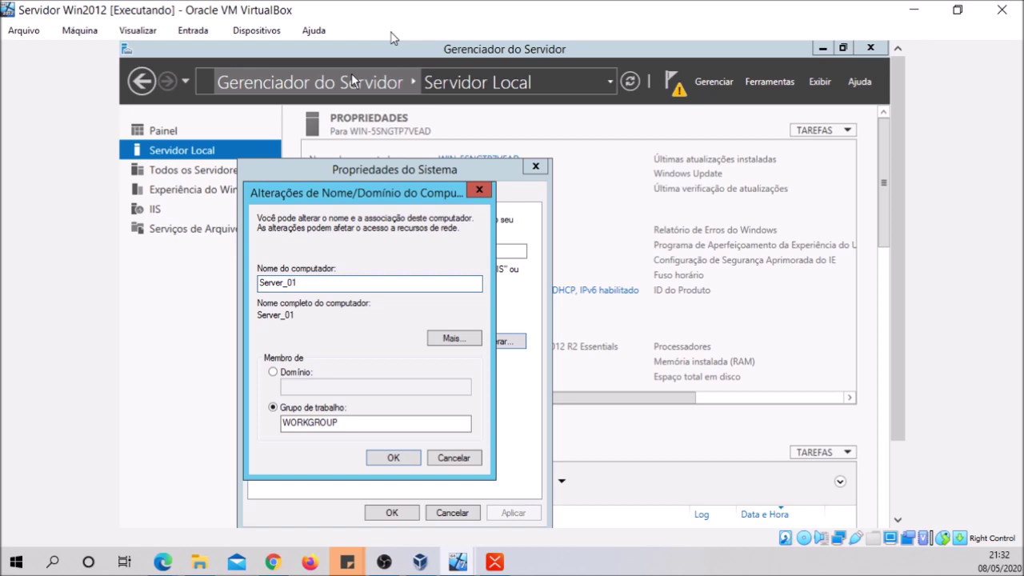
left_click(392, 457)
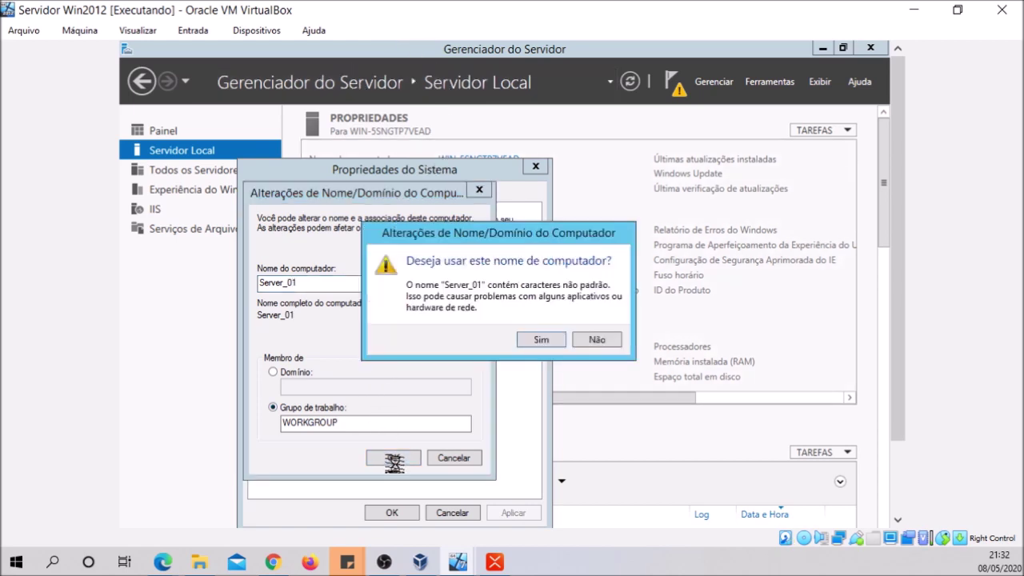
left_click(528, 344)
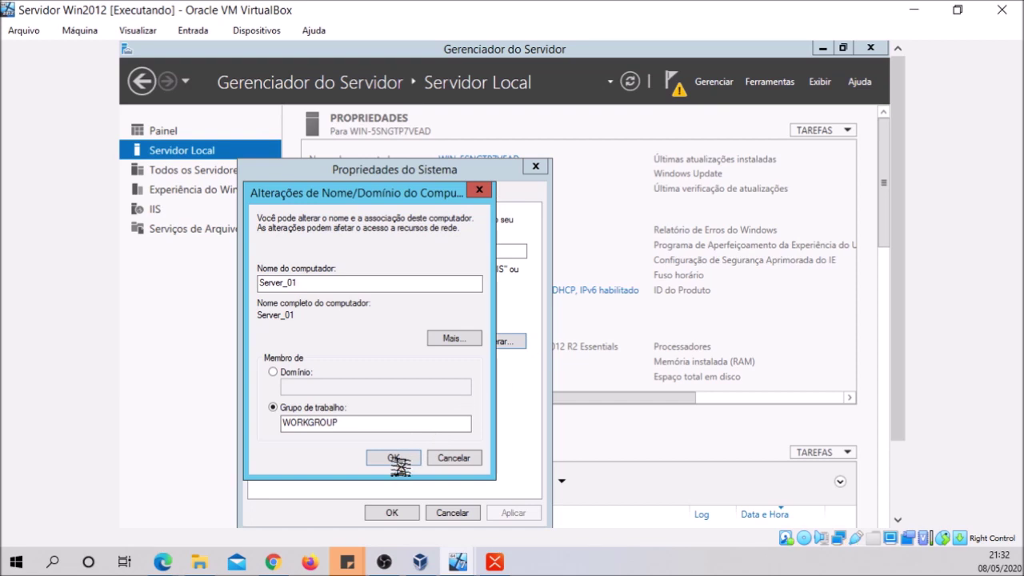
left_click(597, 342)
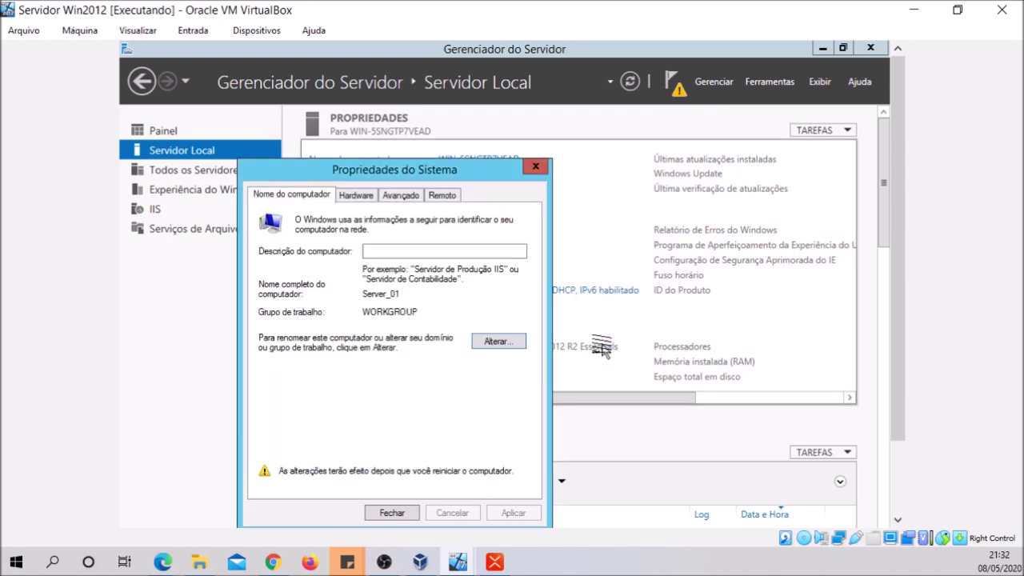
left_click(391, 512)
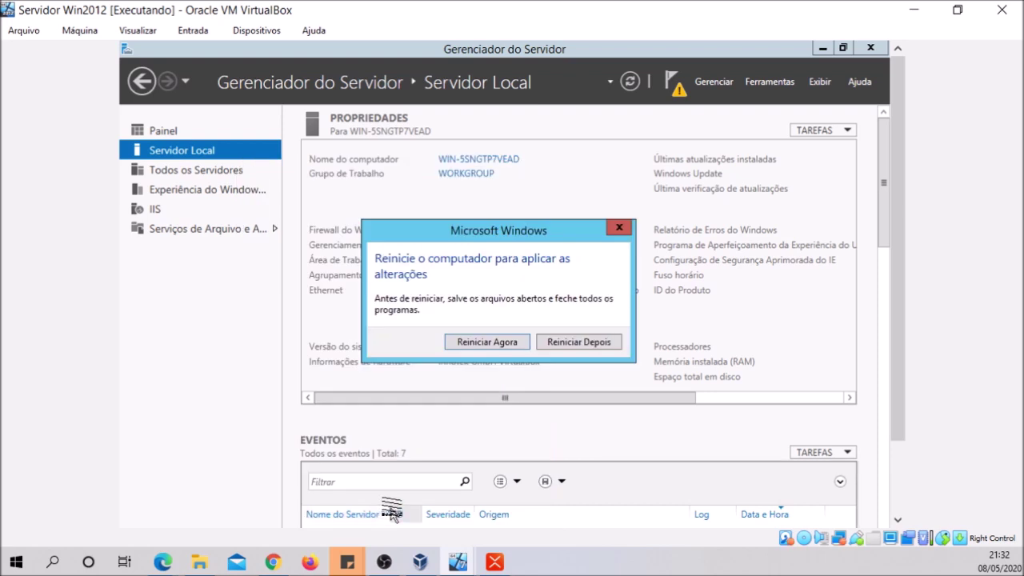
Restart the server now to apply the Server_01 name
left_click(488, 342)
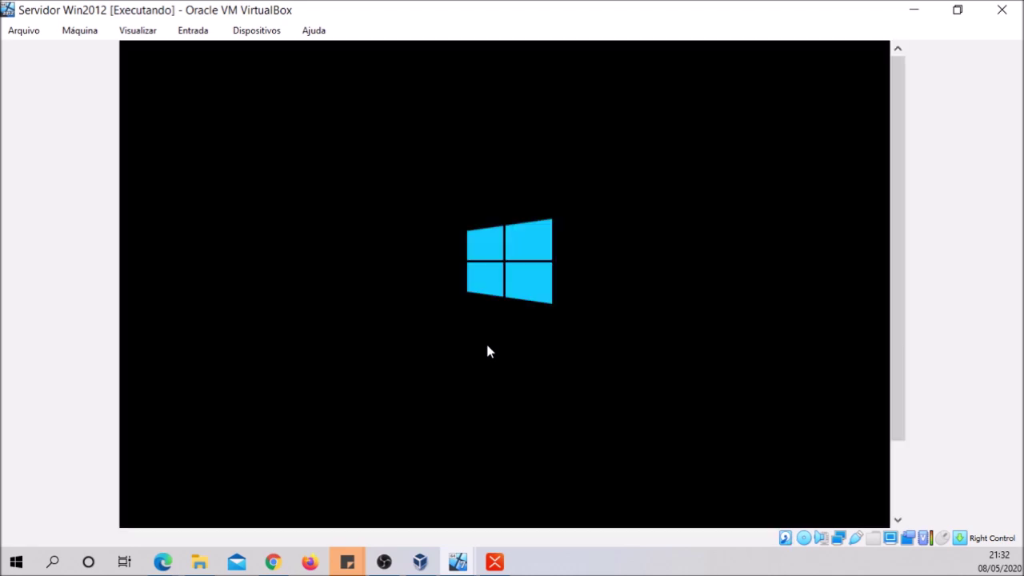
left_click_drag(891, 277, 886, 359)
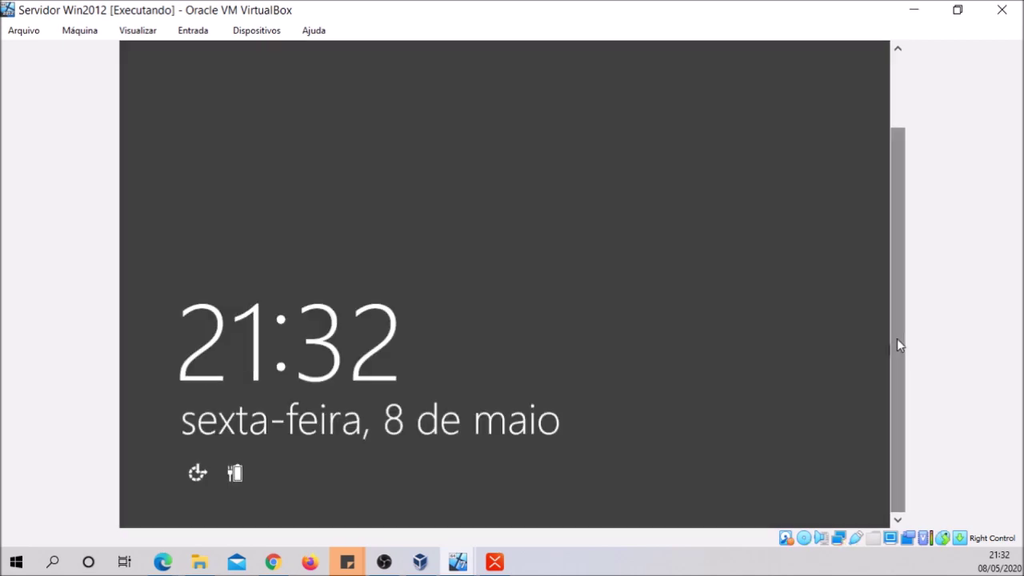
left_click_drag(896, 338, 896, 266)
Send Ctrl-Alt-Del via Entrada > Teclado and sign in with the Administrator password
left_click(193, 31)
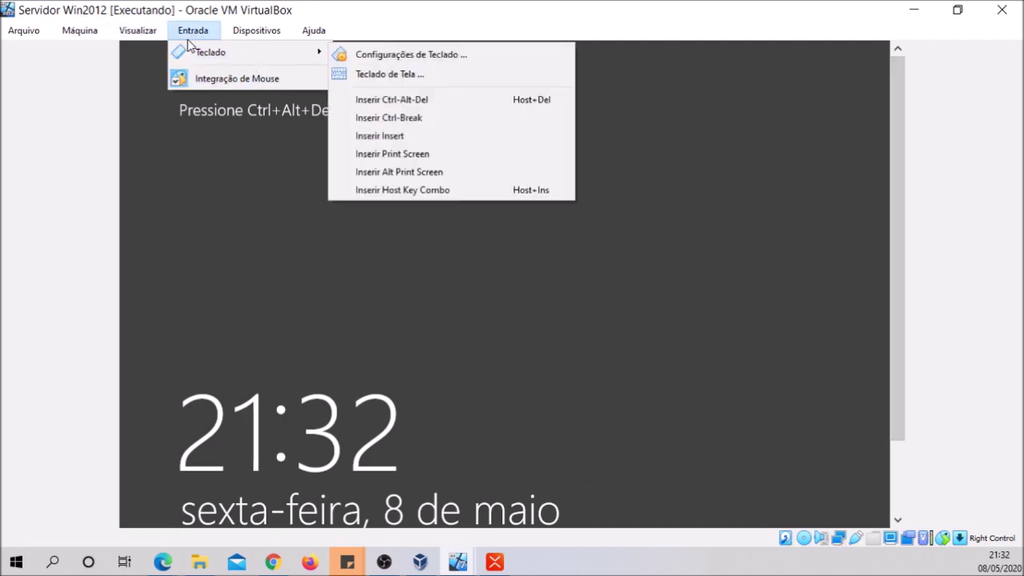
mouse_move(152, 39)
mouse_move(230, 40)
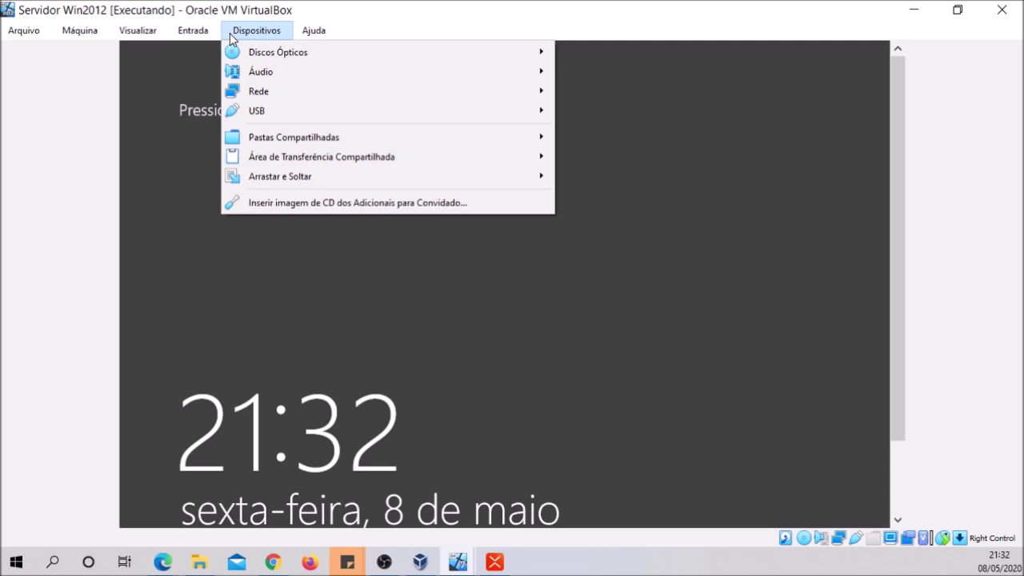
mouse_move(193, 32)
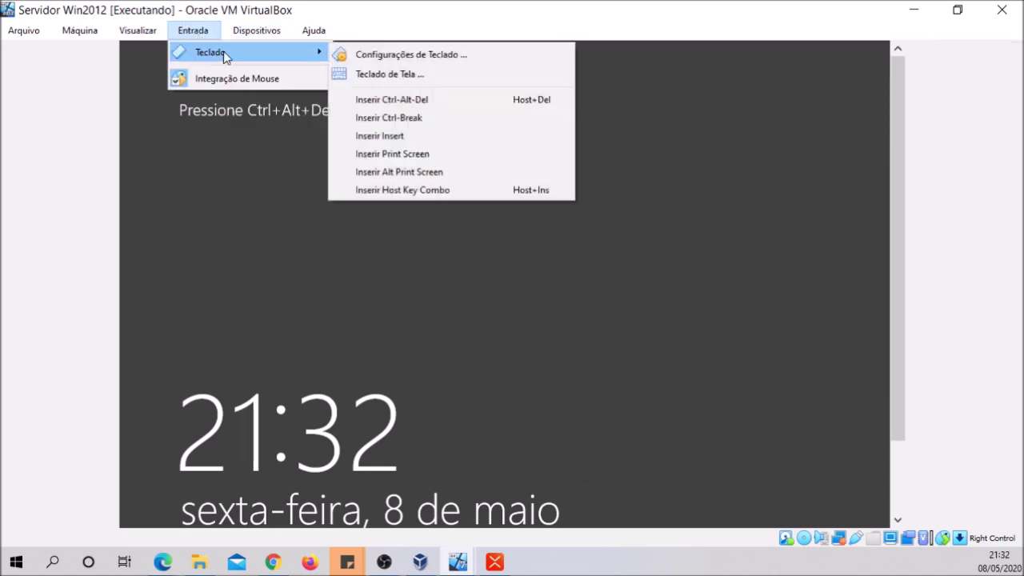
left_click(384, 99)
left_click(490, 230)
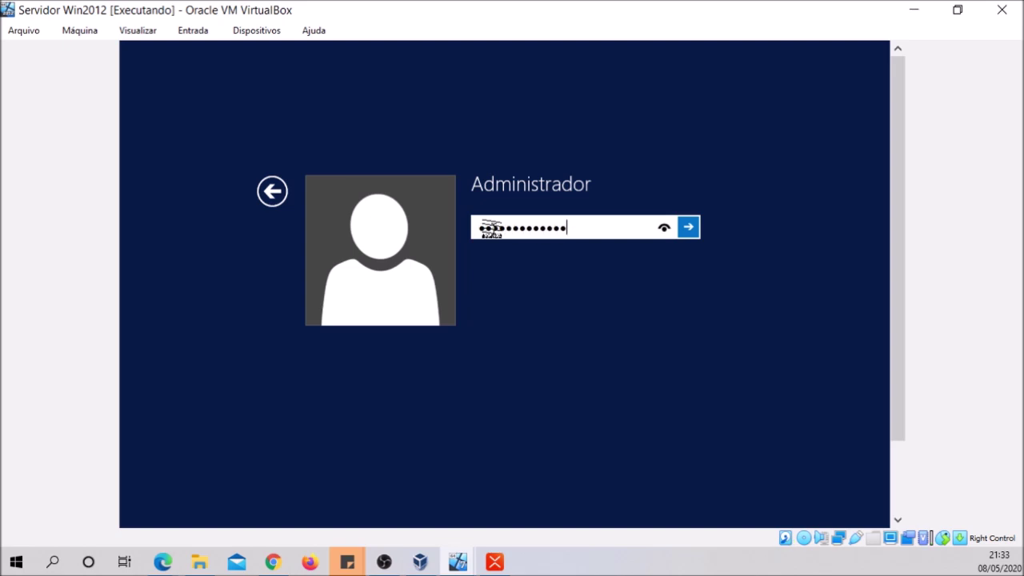
left_click(688, 226)
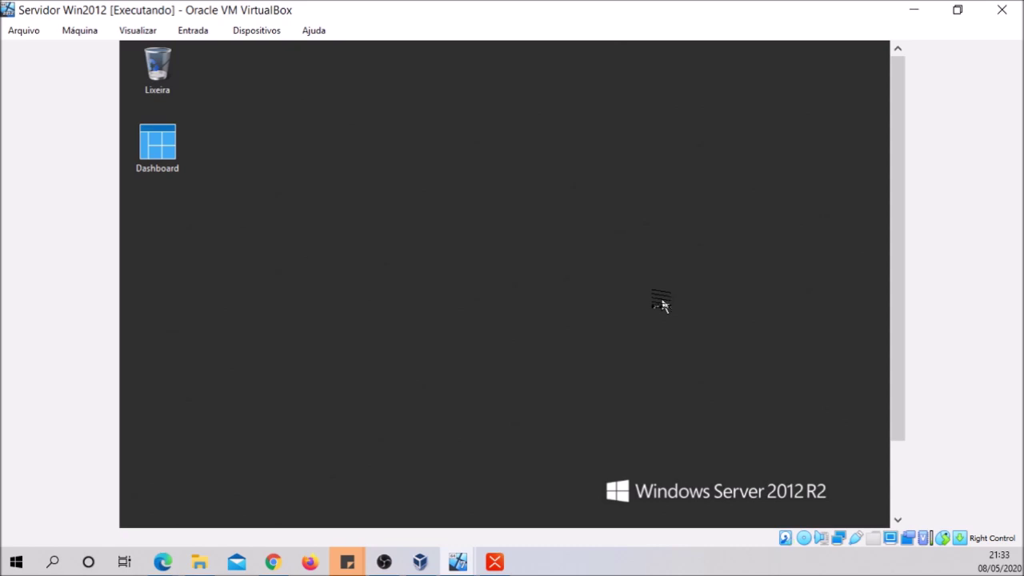
Launch Gerenciador de Servidores from the Start screen's Apps list
left_click_drag(906, 265, 906, 338)
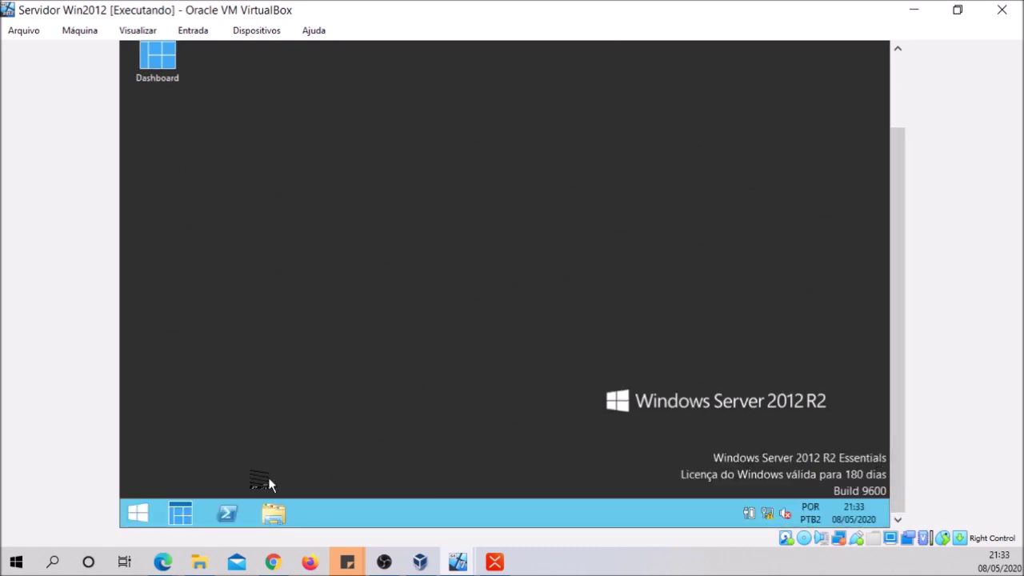
left_click(160, 512)
key("Escape")
left_click(138, 513)
left_click(221, 489)
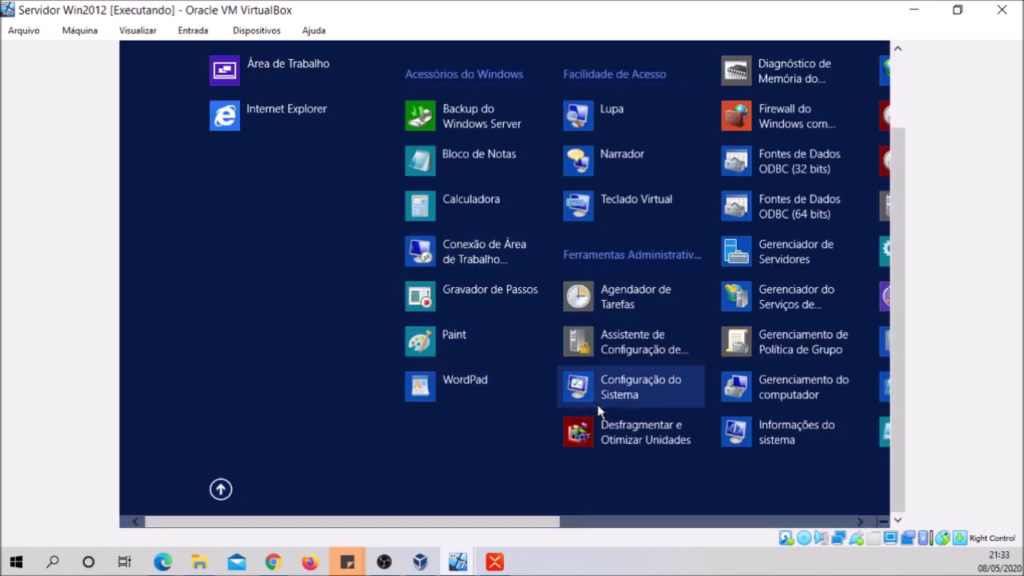
scroll(608, 376, "down", 2)
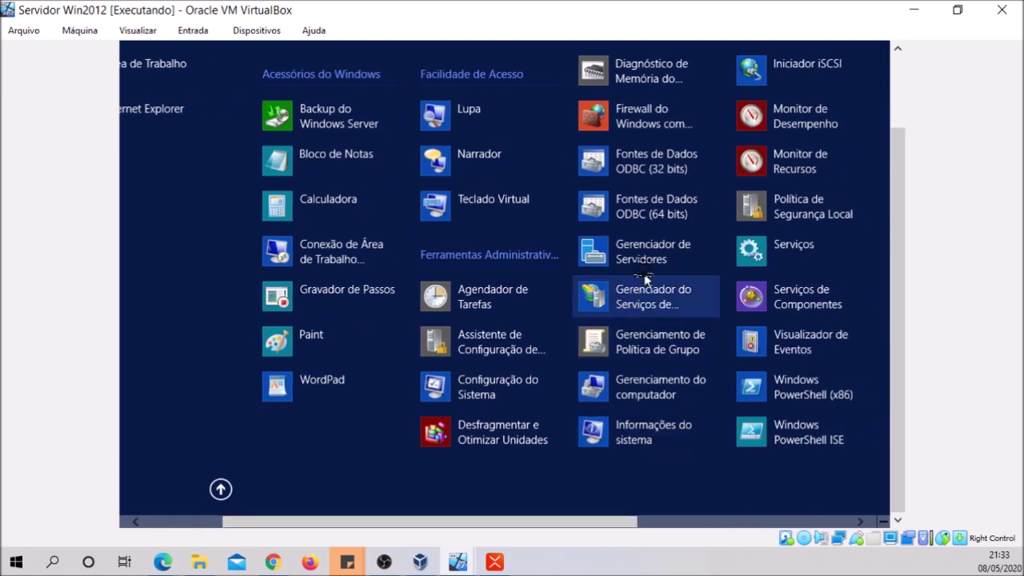
left_click(648, 258)
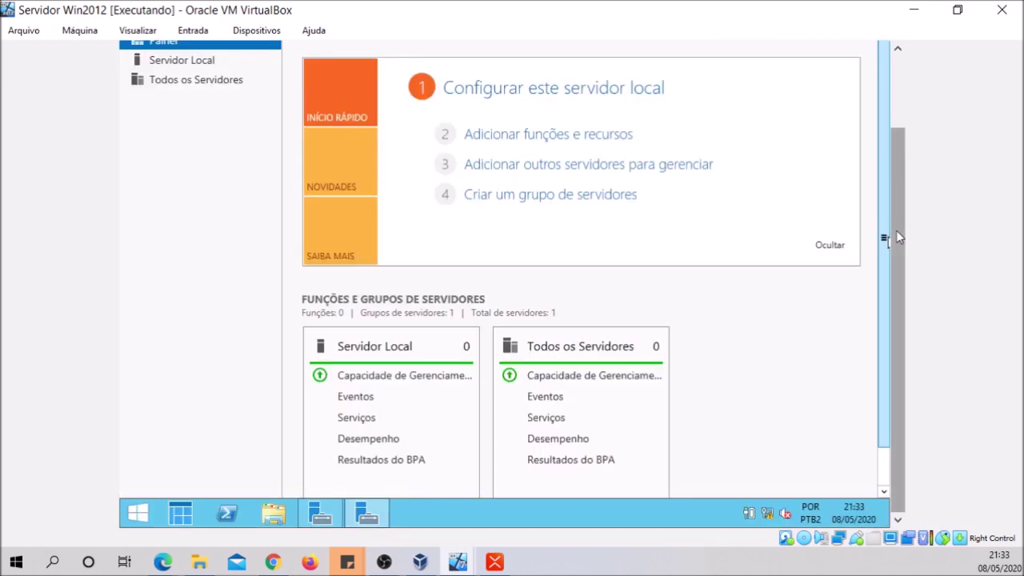
Pin Server Manager to the guest taskbar with Fixar este programa
right_click(319, 513)
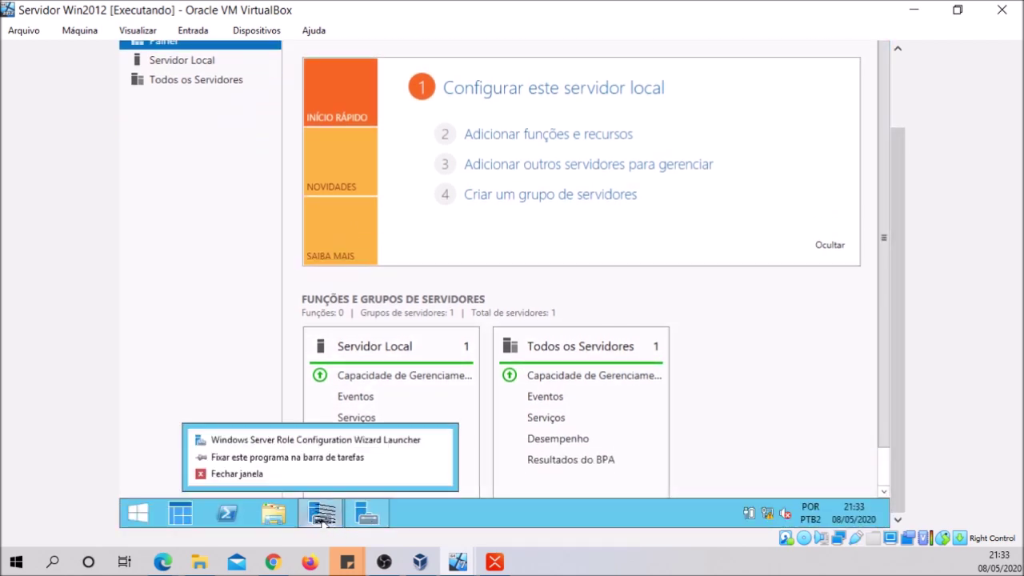
left_click(316, 457)
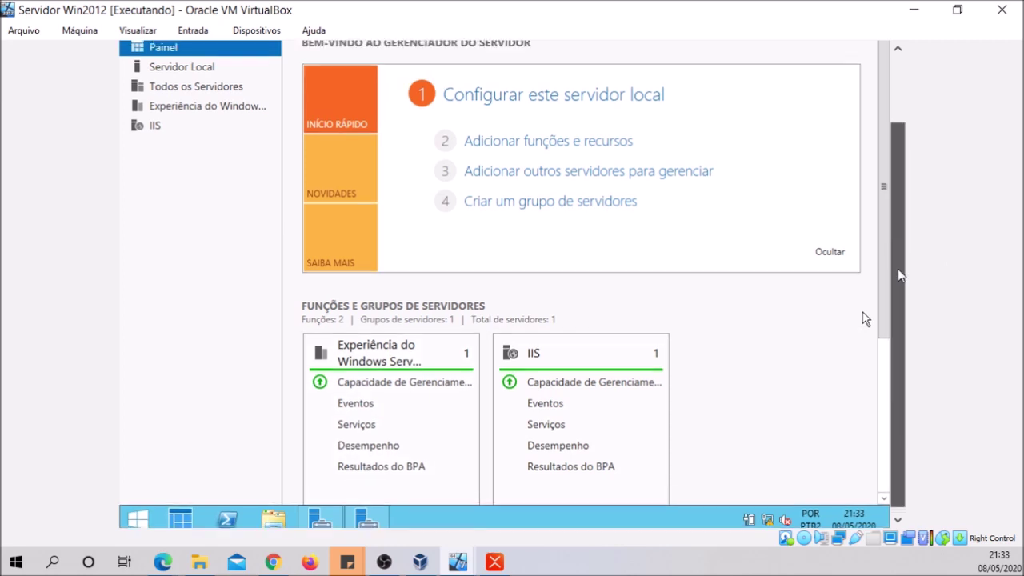
scroll(899, 275, "up", 2)
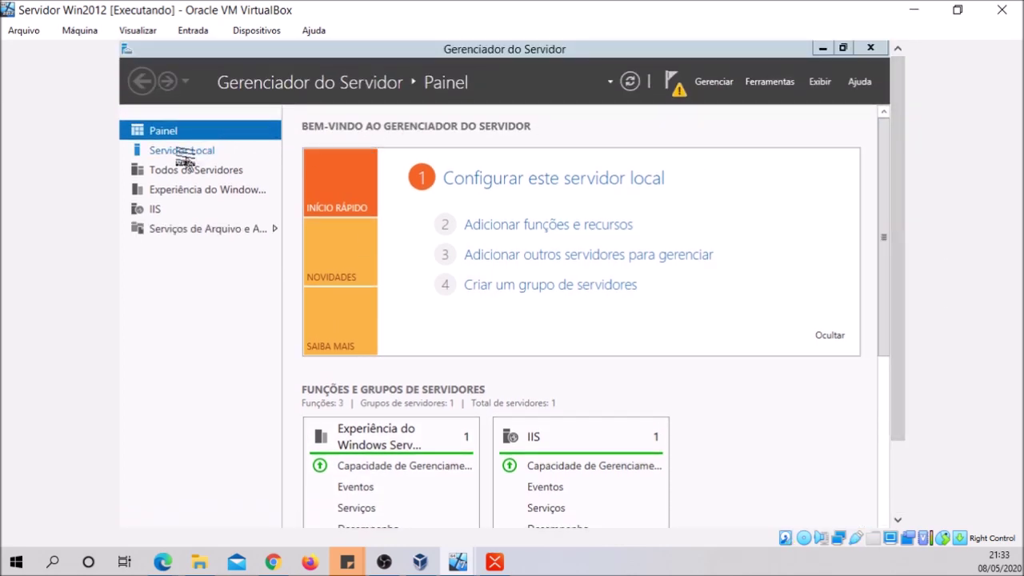
Browse Painel, Todos os Servidores and file services, ending on Servidor Local showing Server_01
left_click(184, 152)
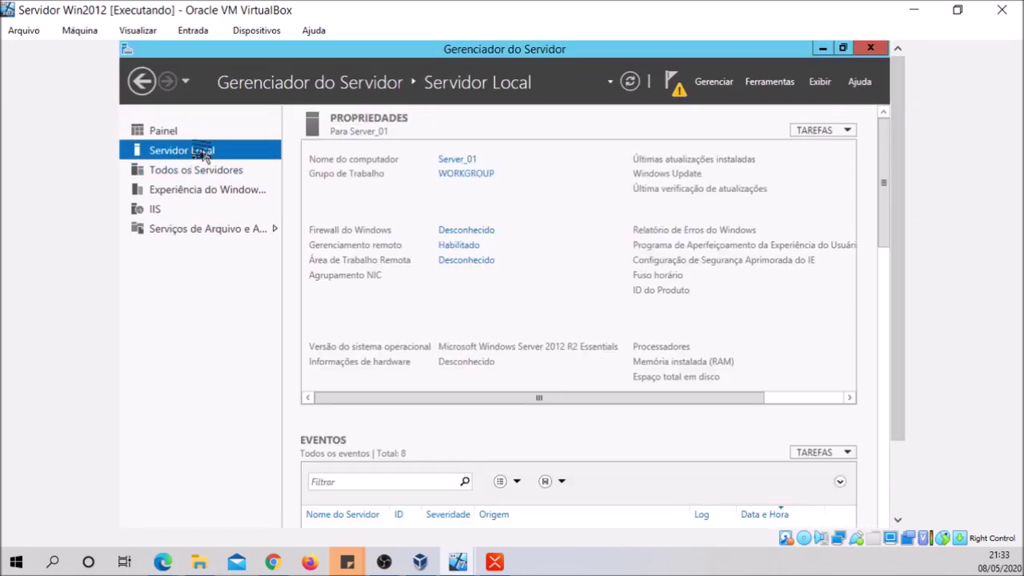
left_click(167, 130)
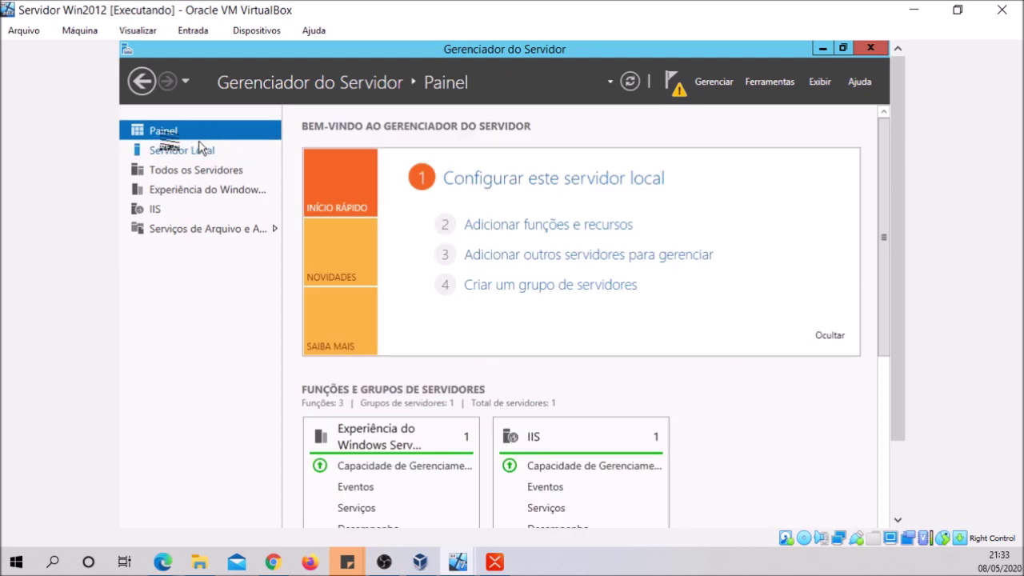
left_click(166, 150)
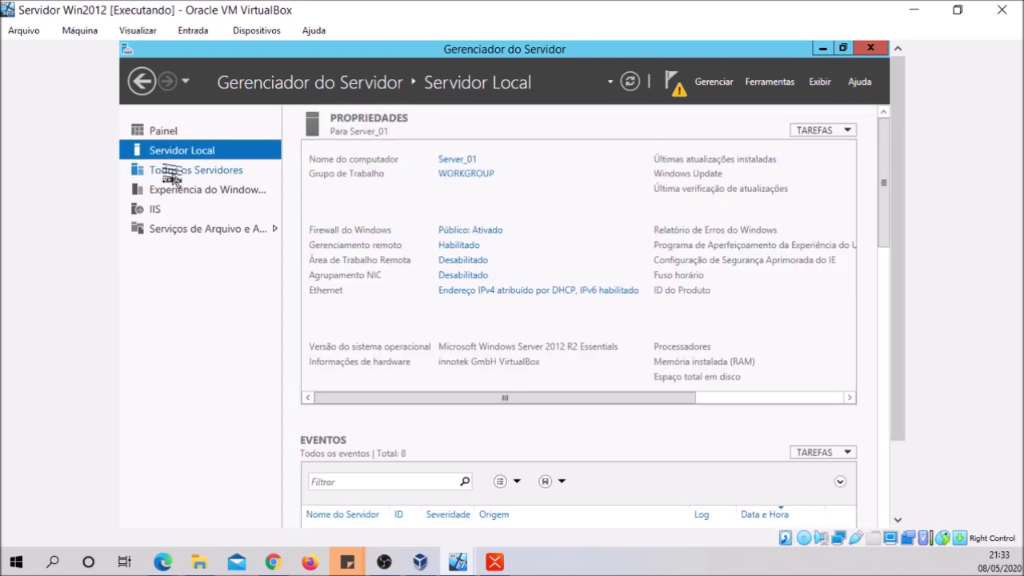
left_click(172, 175)
left_click_drag(893, 202, 894, 313)
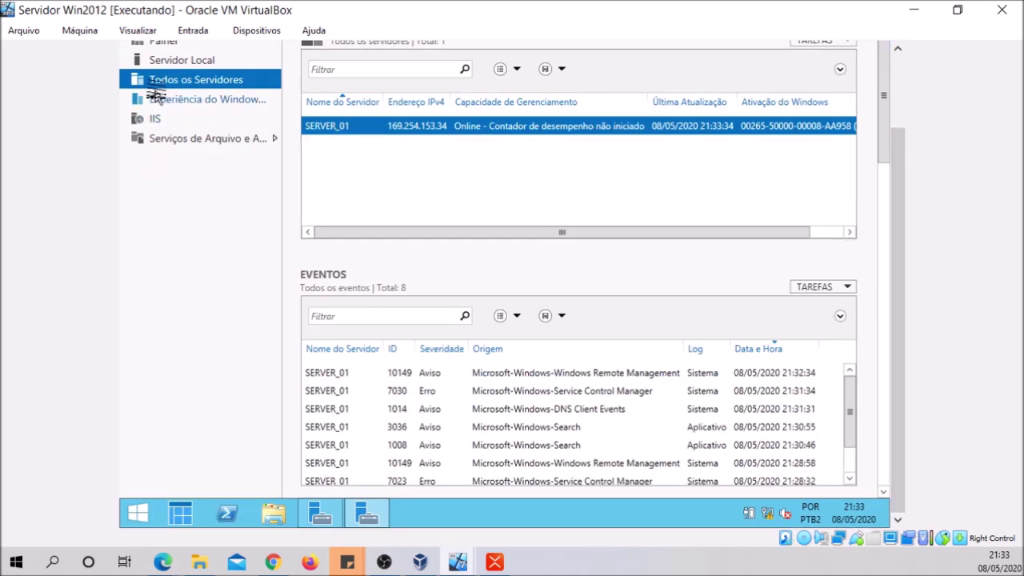
left_click(174, 141)
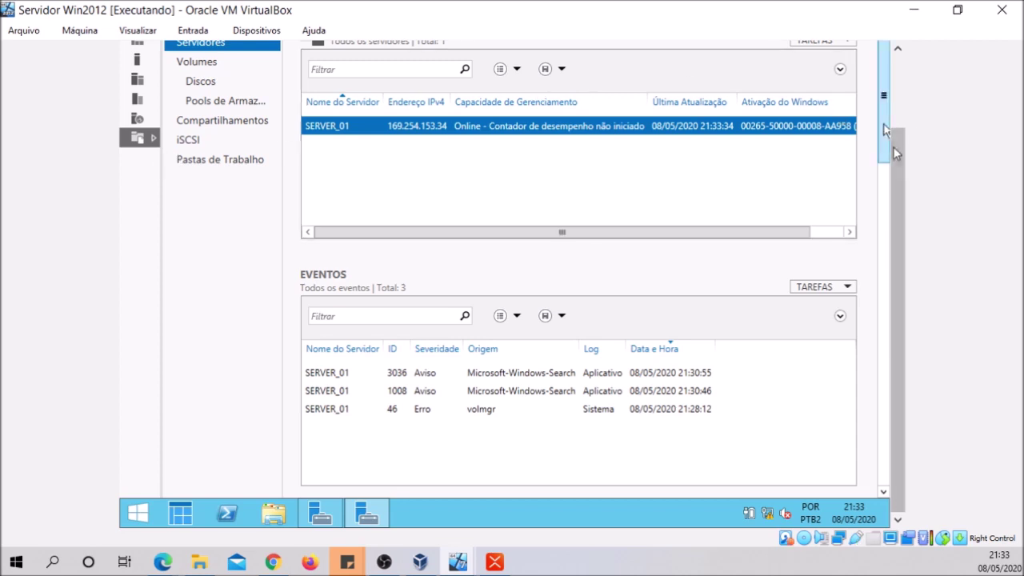
left_click_drag(896, 172, 893, 94)
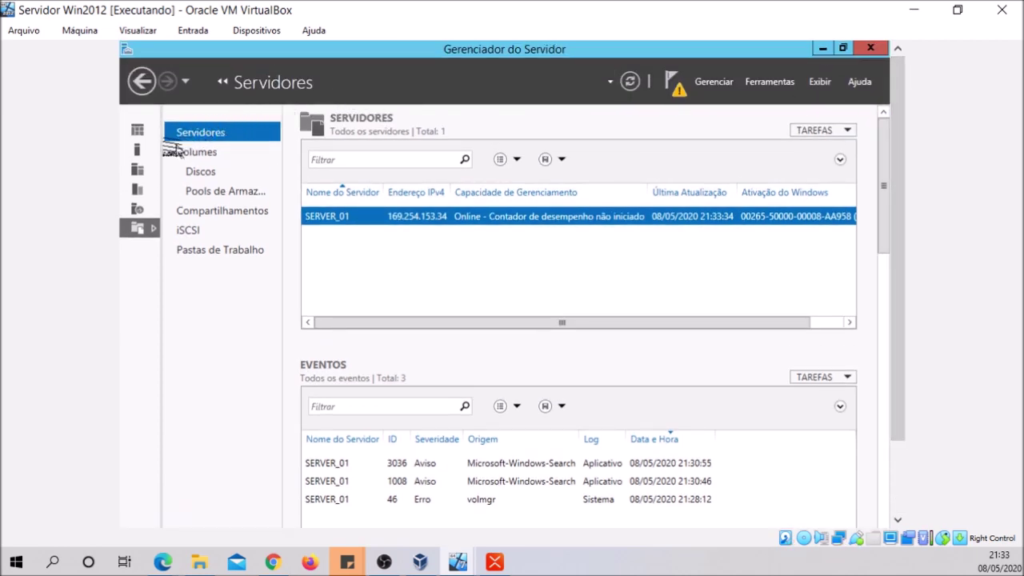
left_click(138, 132)
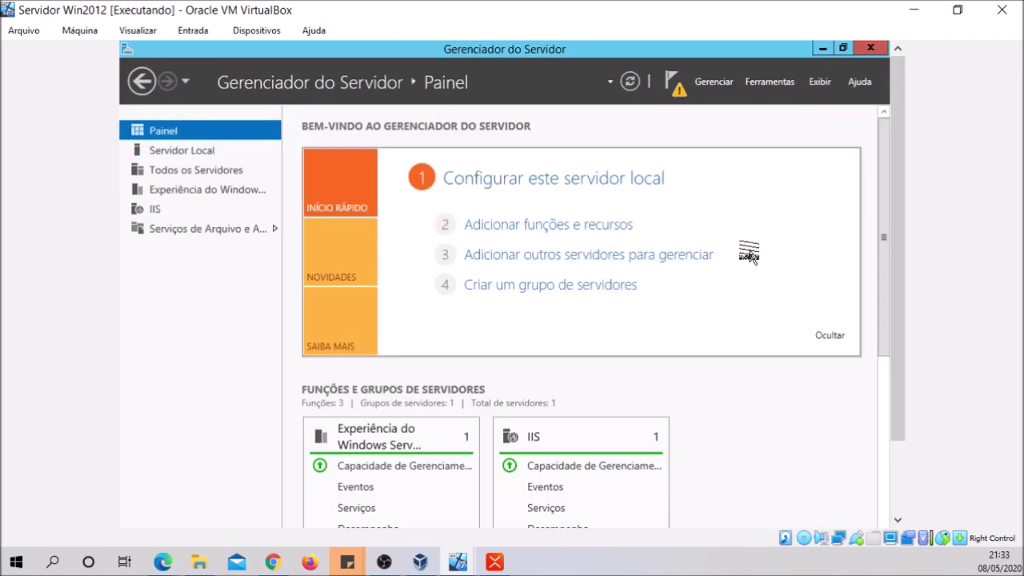
left_click(161, 152)
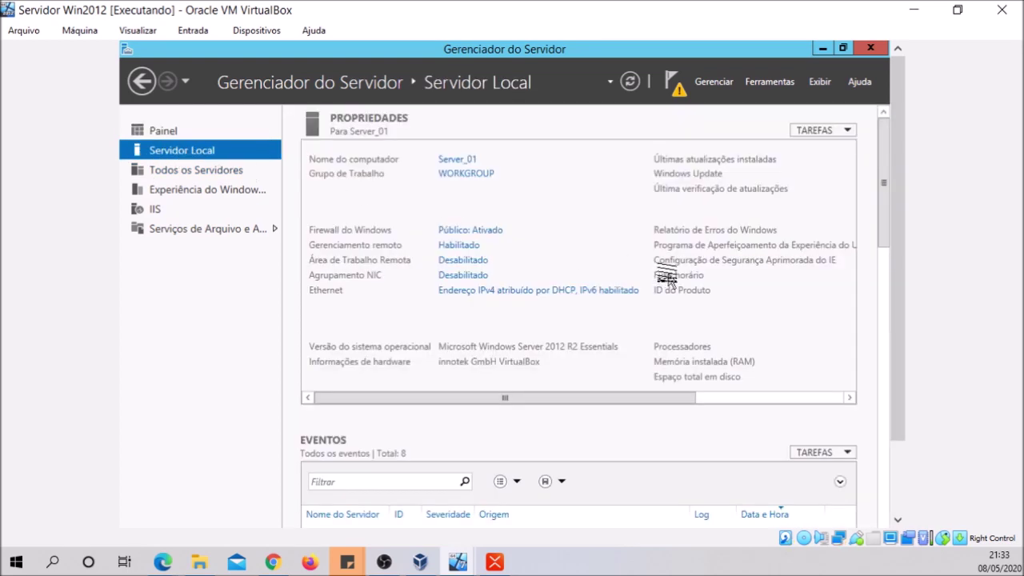
left_click_drag(898, 332, 898, 404)
Open the Network and Sharing Center from the tray network icon
right_click(753, 514)
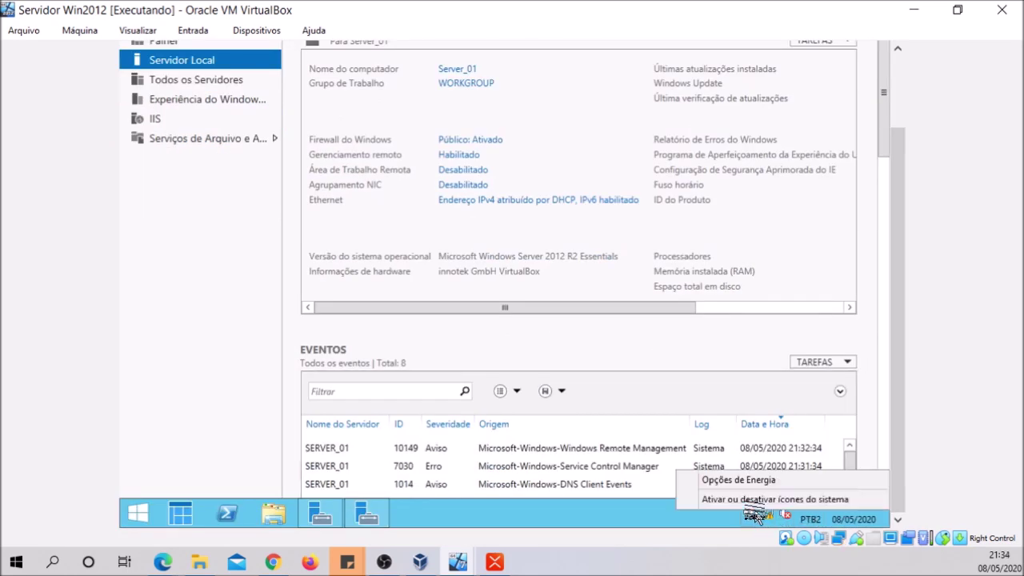
left_click(757, 516)
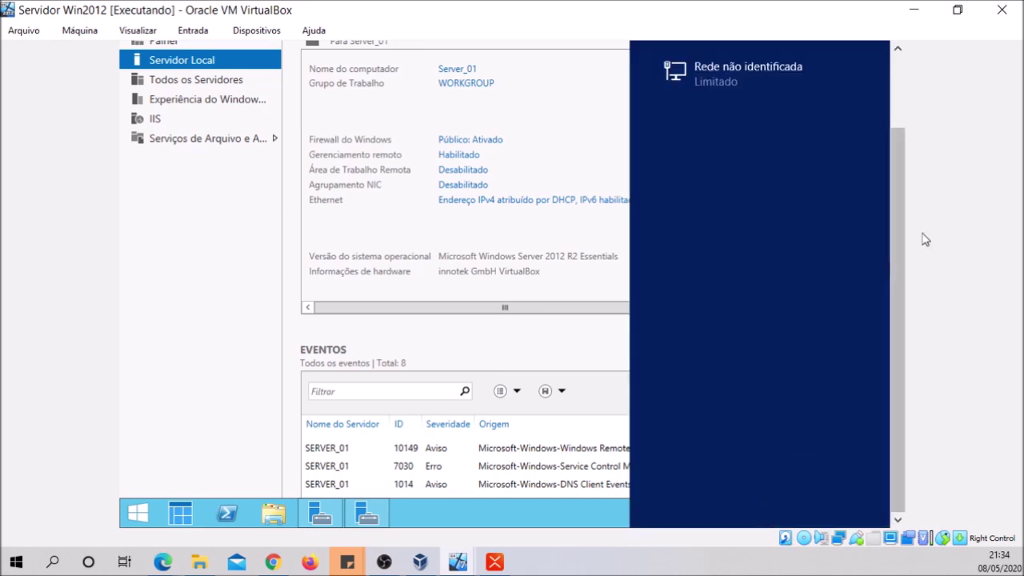
left_click(576, 509)
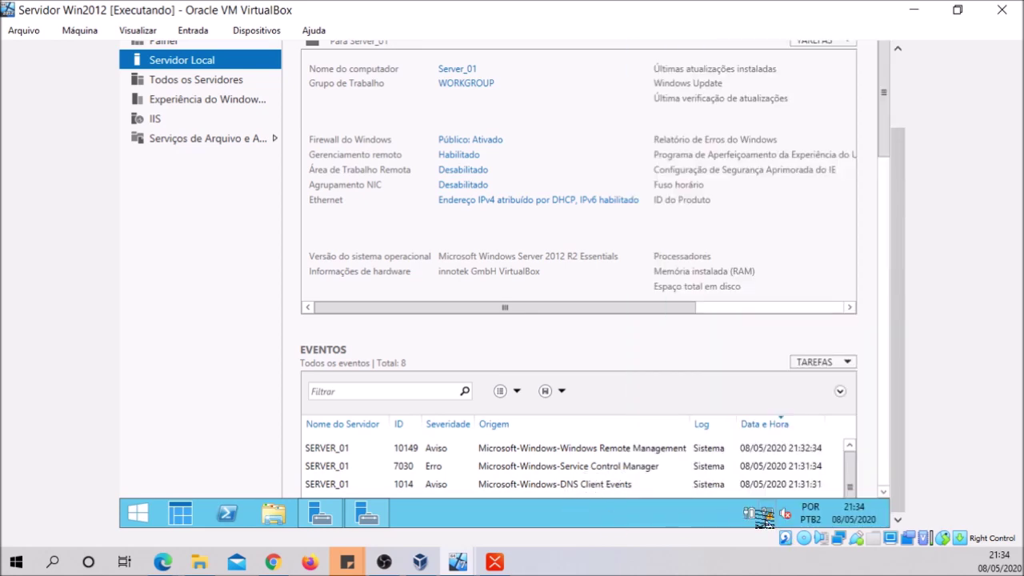
right_click(769, 515)
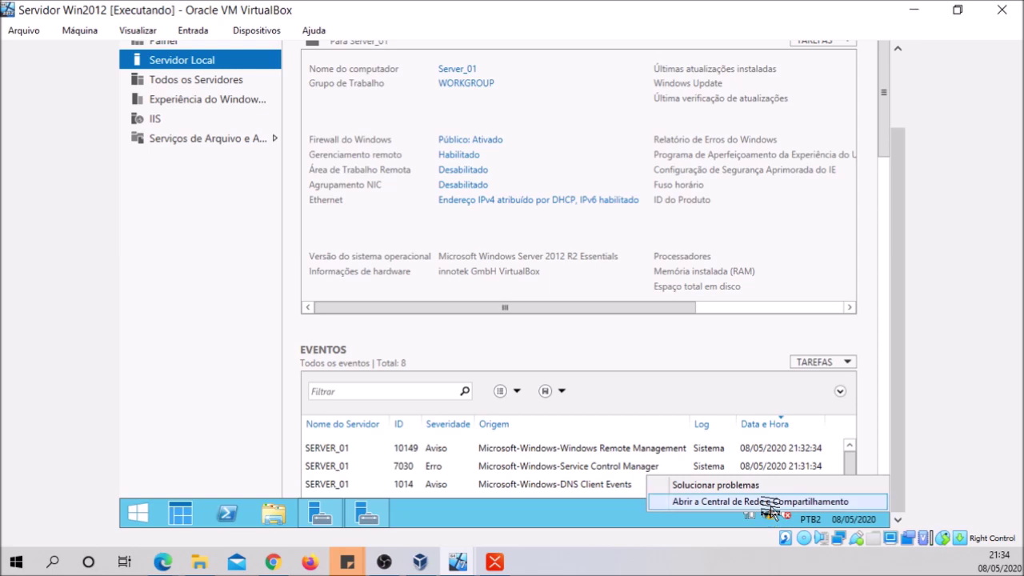
left_click(770, 502)
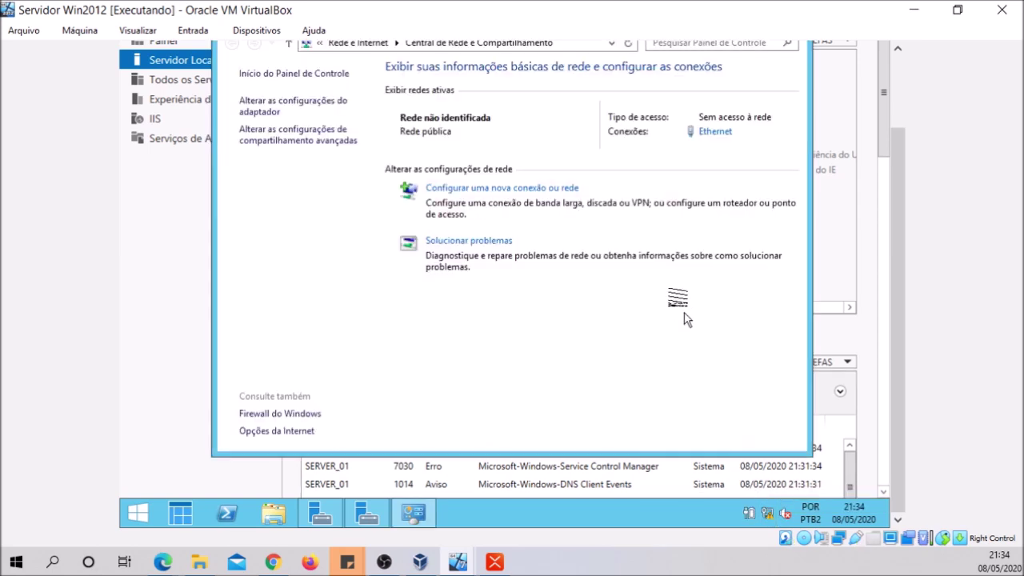
Open the Ethernet connection's properties listing its protocols and services
left_click(708, 133)
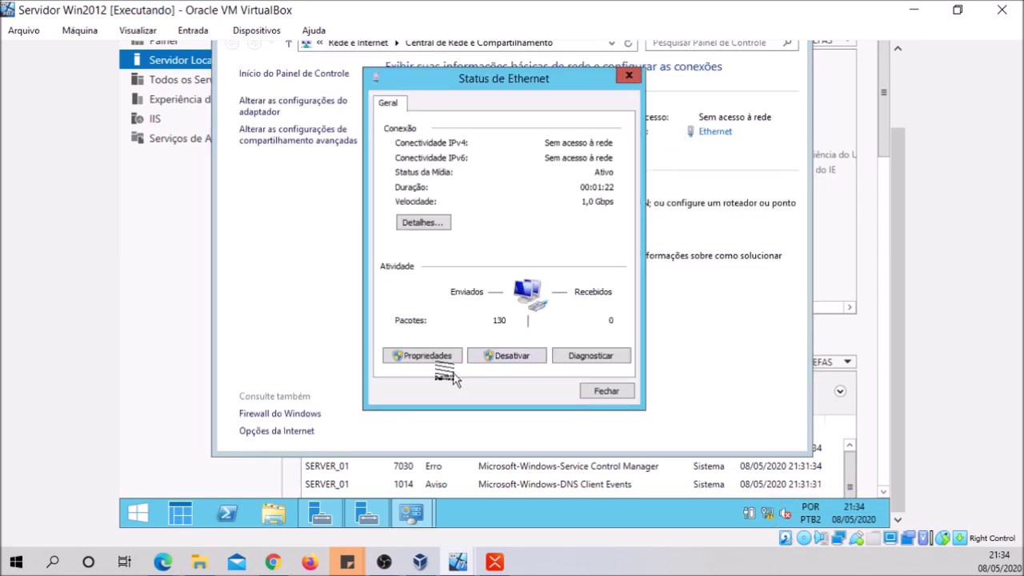
left_click(436, 356)
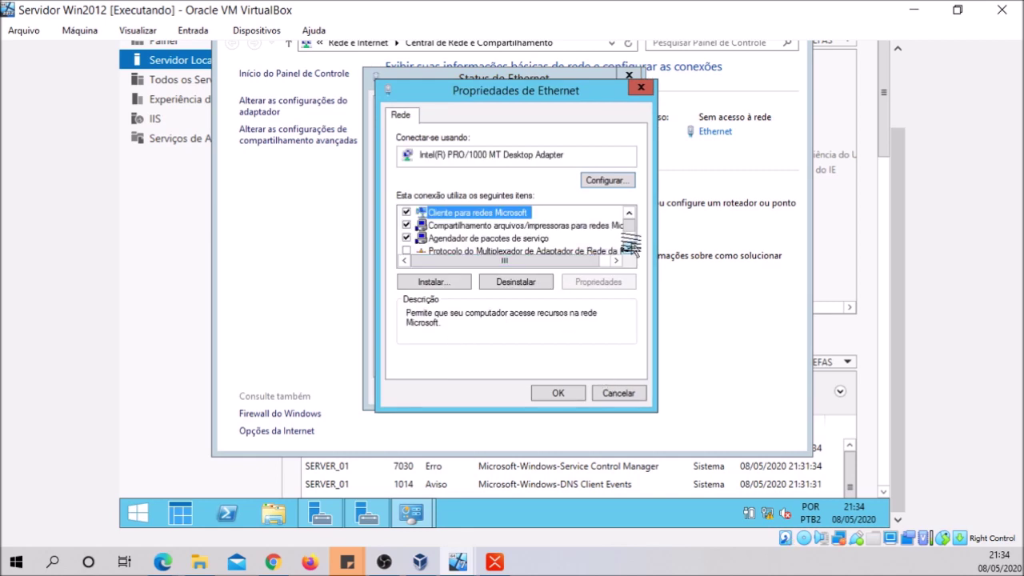
left_click(628, 249)
left_click(627, 249)
left_click(628, 249)
left_click(628, 250)
Set IPv4 static 192.168.10.100, mask 255.255.255.0, gateway and preferred DNS 192.168.10.100
double_click(550, 251)
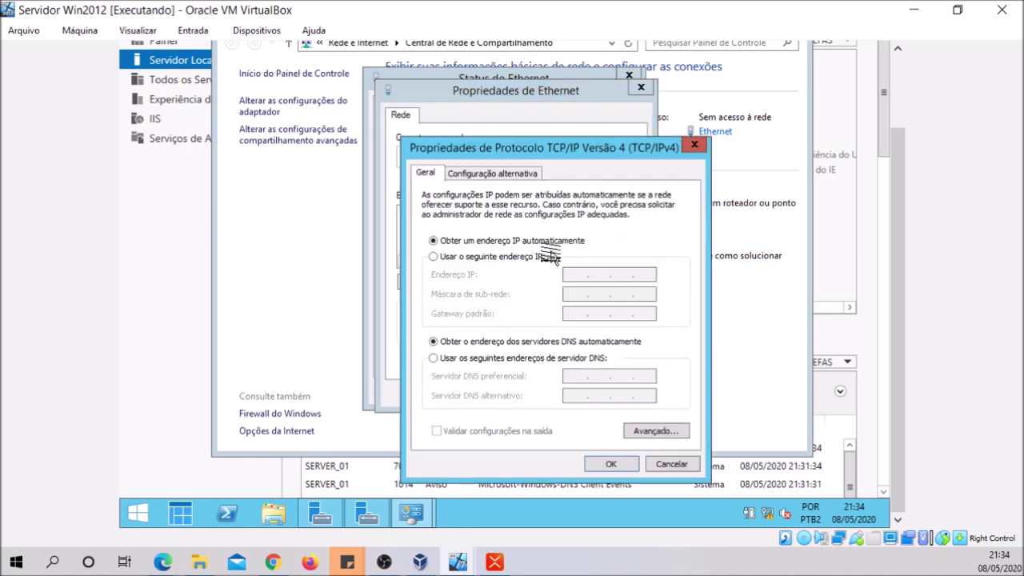
left_click(544, 256)
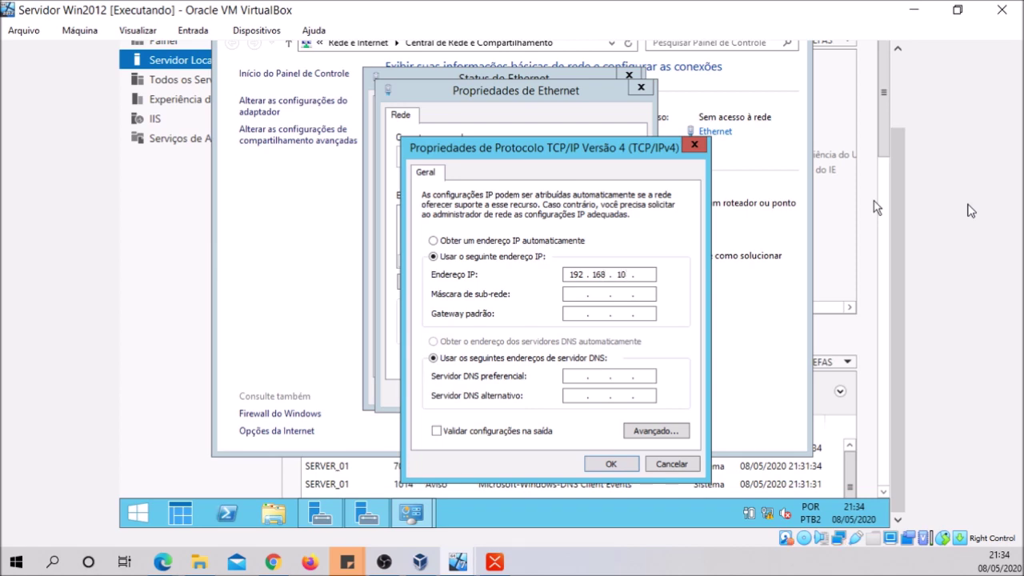
key("Tab")
type("10")
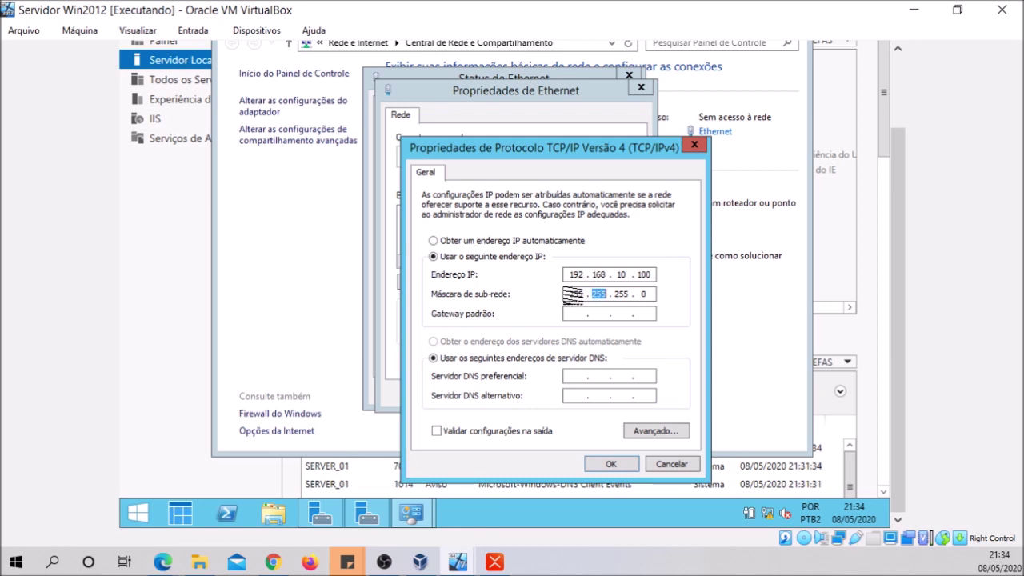
left_click(520, 358)
left_click(569, 314)
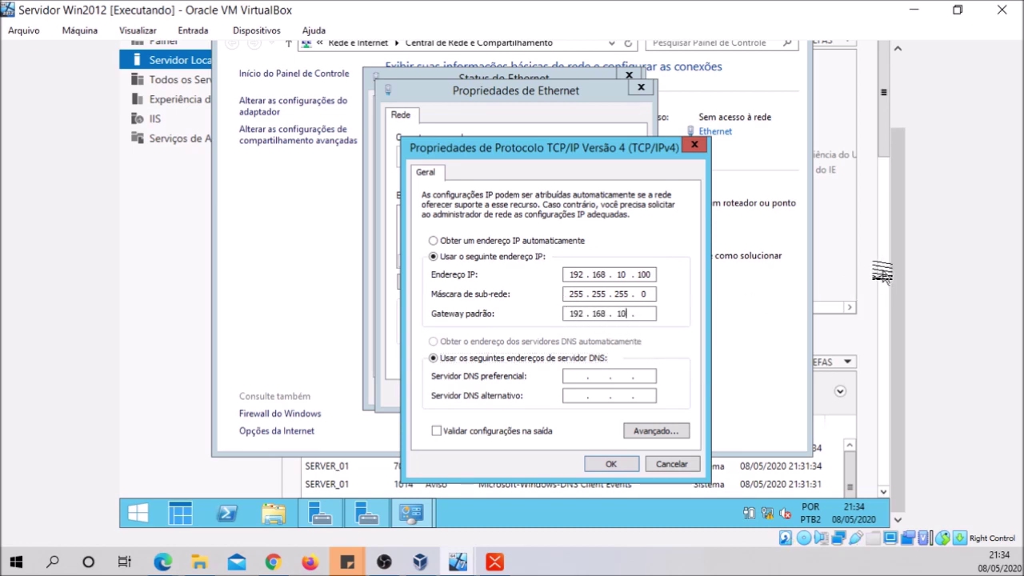
type("192 . 168 . 10 . ")
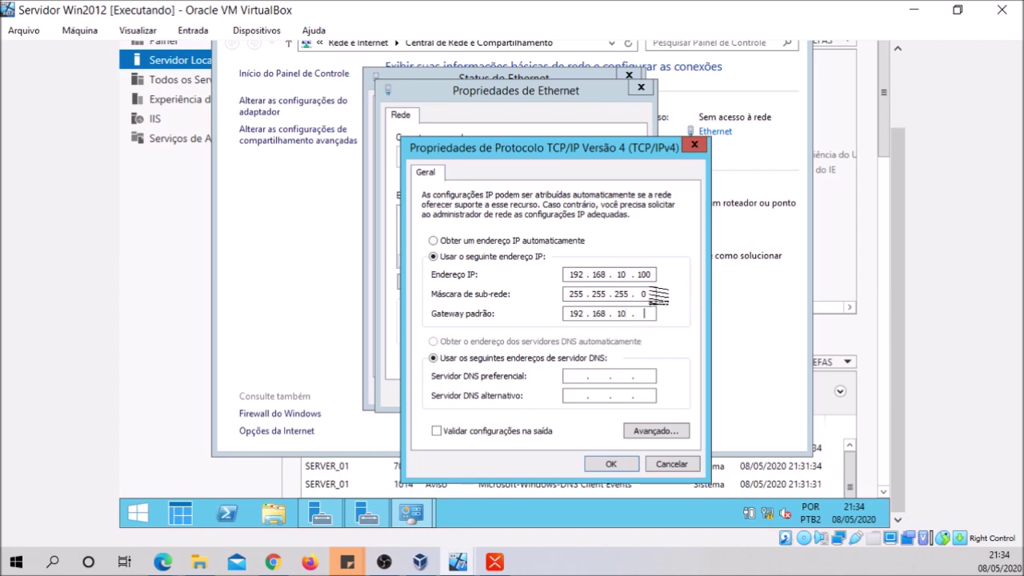
type("100")
key("Tab")
key("Tab")
type("100")
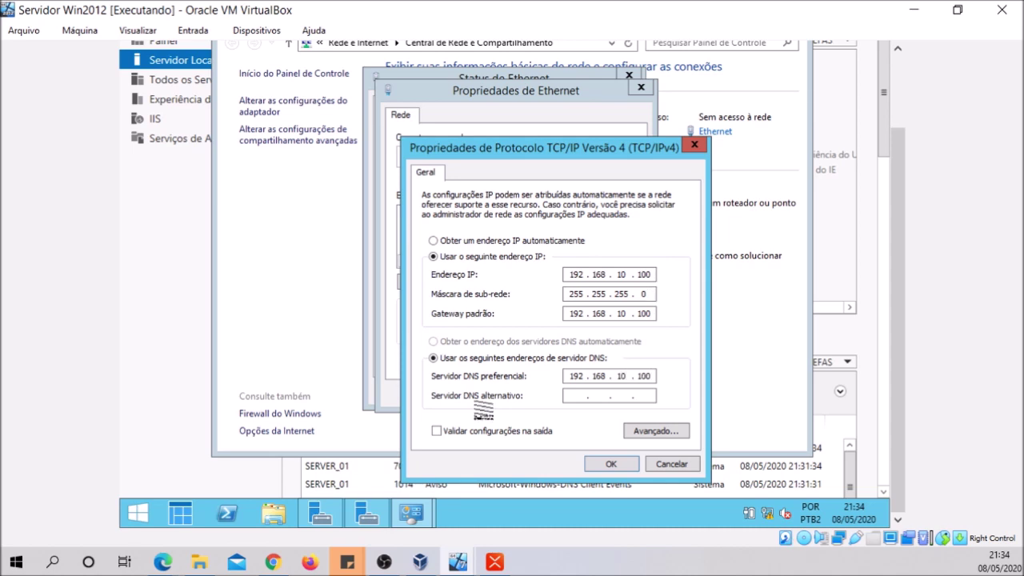
left_click(607, 464)
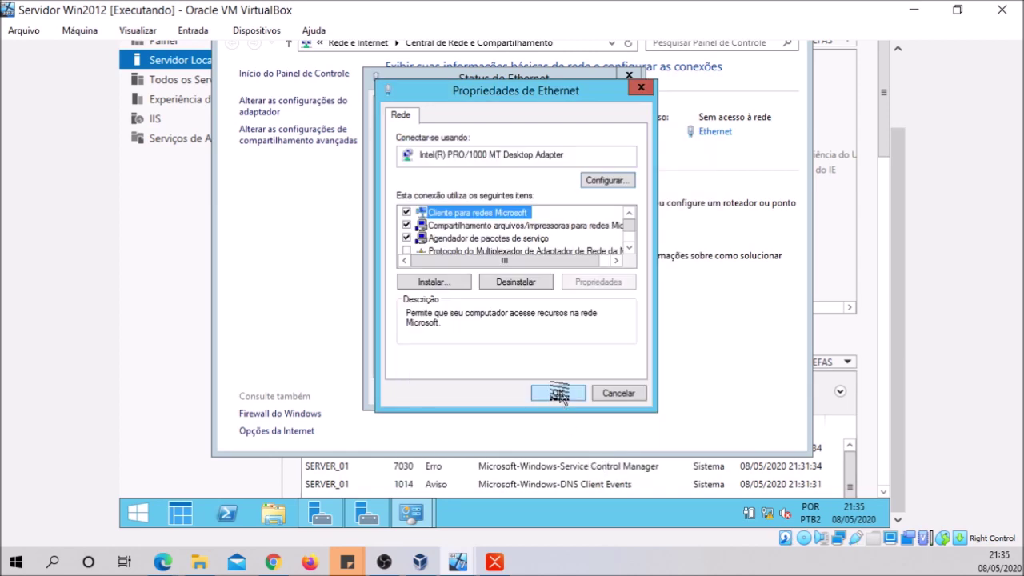
Close the Ethernet properties, status window and Network and Sharing Center
left_click(556, 393)
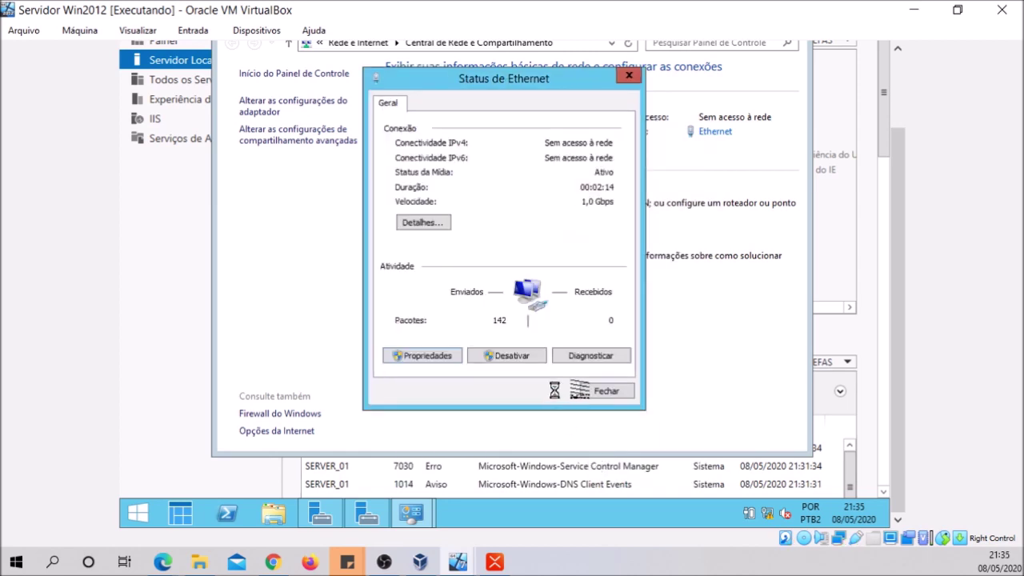
left_click(598, 391)
left_click_drag(897, 192, 897, 120)
left_click(797, 102)
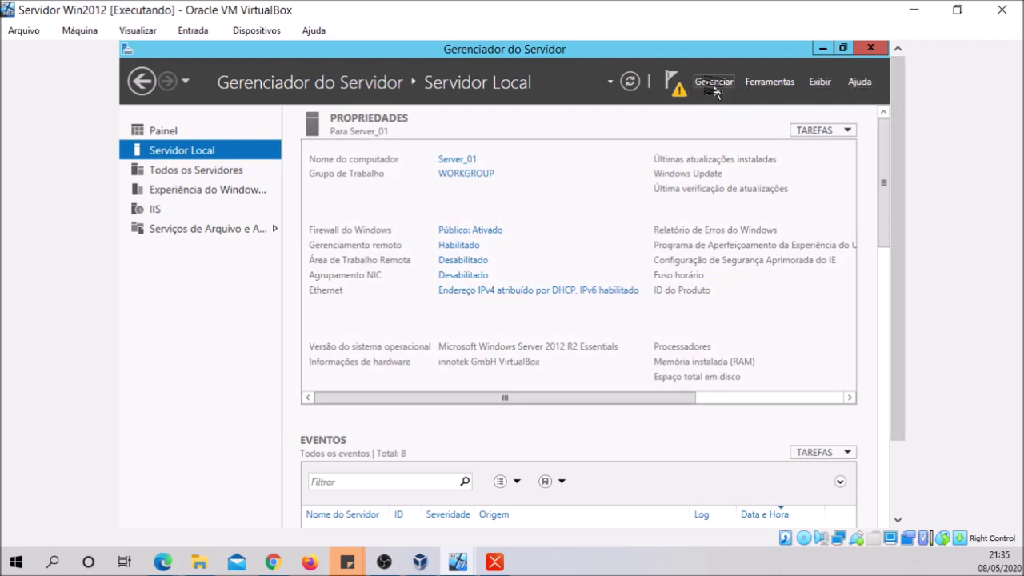
Start Adicionar Funções e Recursos from Server Manager's Gerenciar menu
scroll(891, 213, "down", 2)
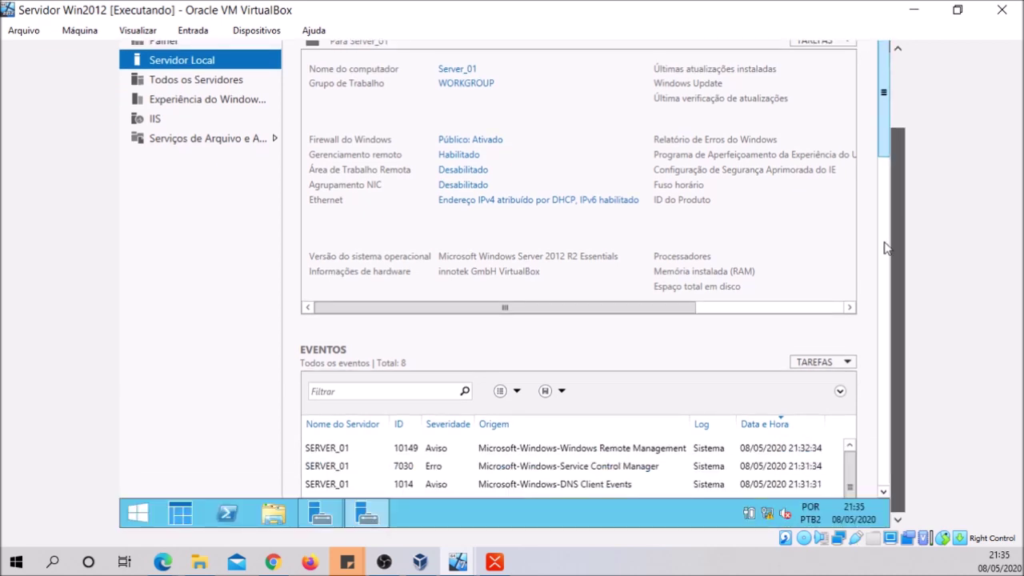
scroll(884, 248, "up", 2)
left_click(724, 84)
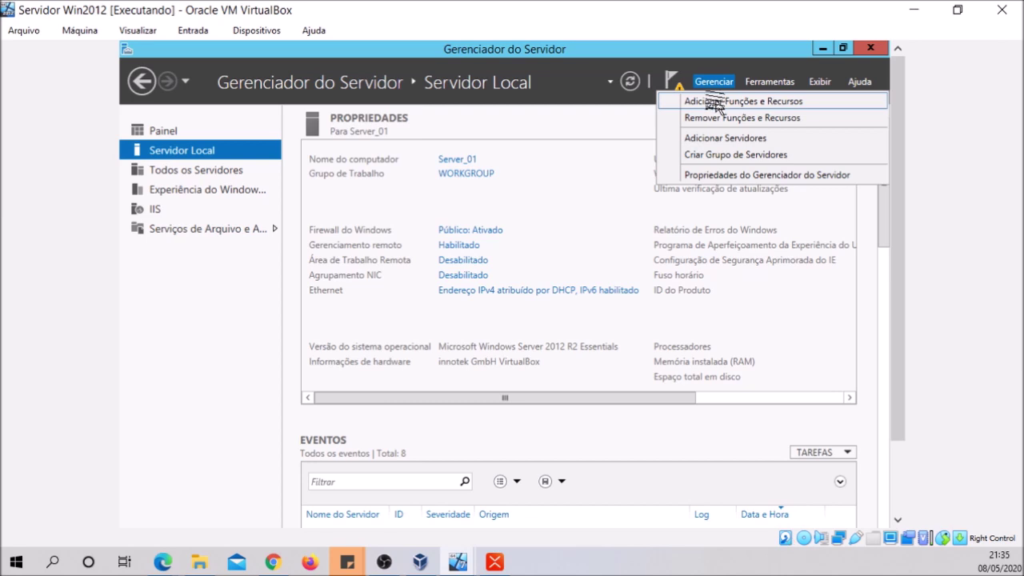
left_click(714, 102)
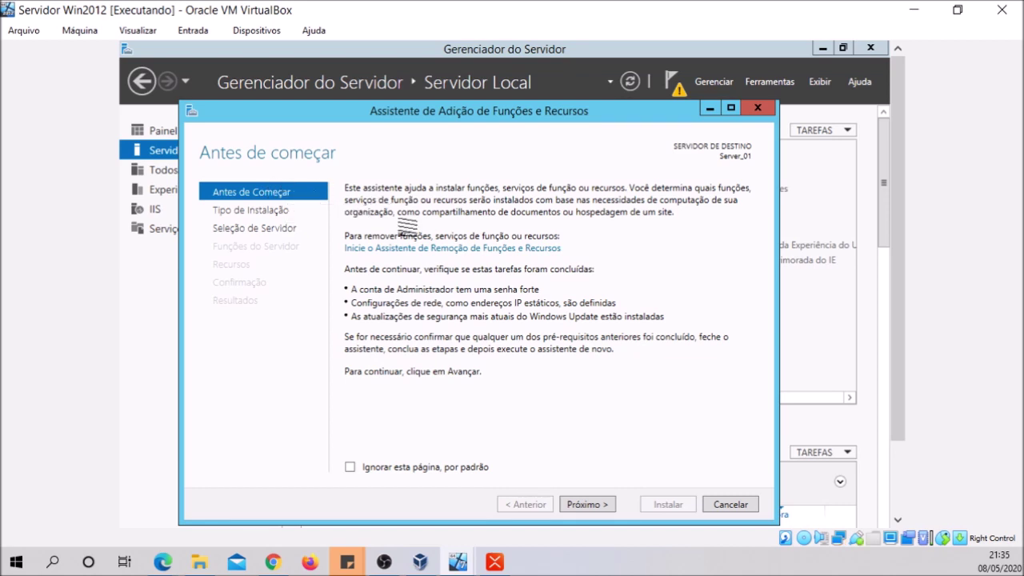
Choose role-based installation on Server_01 and select Serviços de Domínio Active Directory
left_click(592, 506)
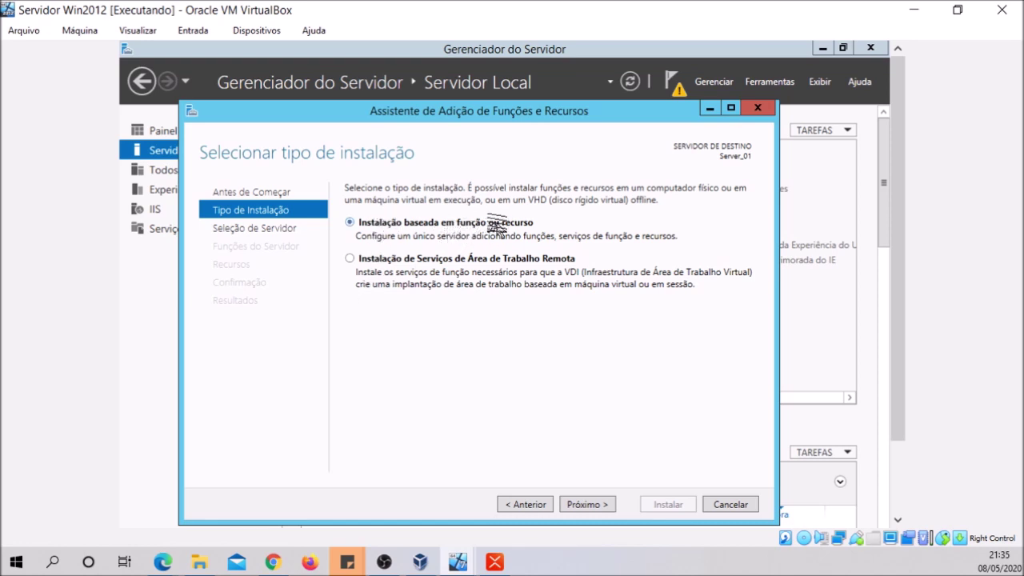
left_click(587, 504)
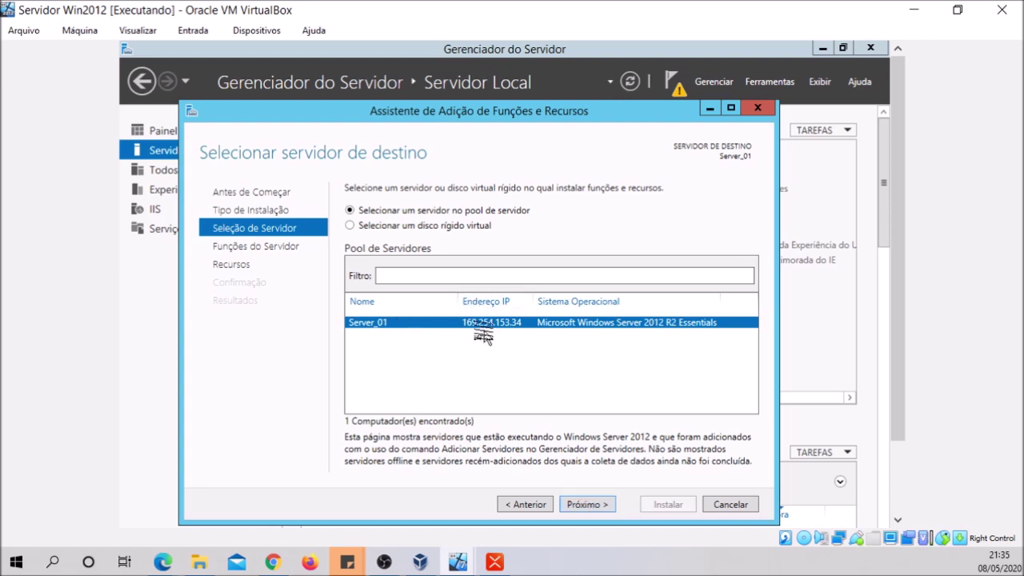
left_click(582, 505)
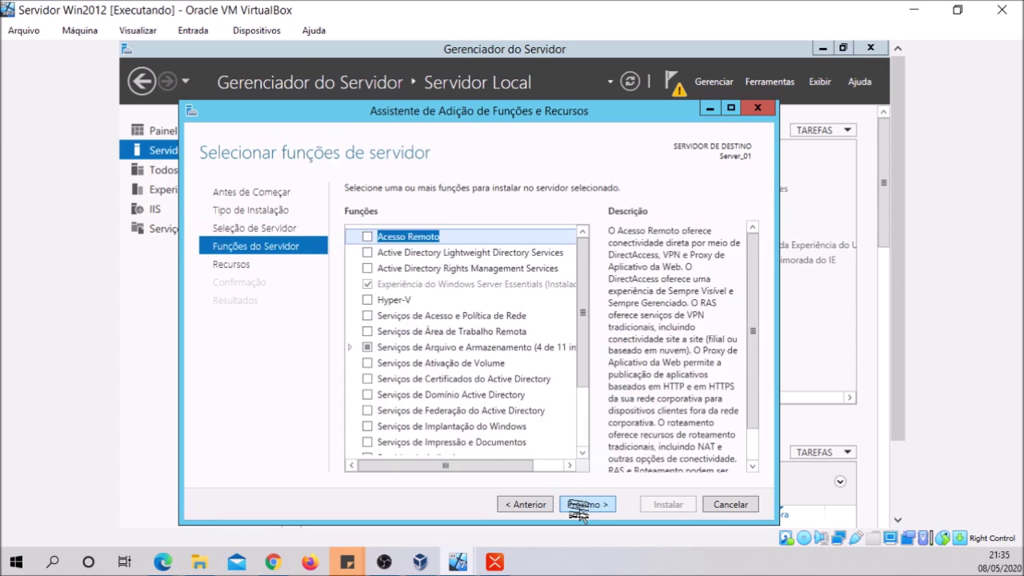
left_click_drag(583, 361, 572, 420)
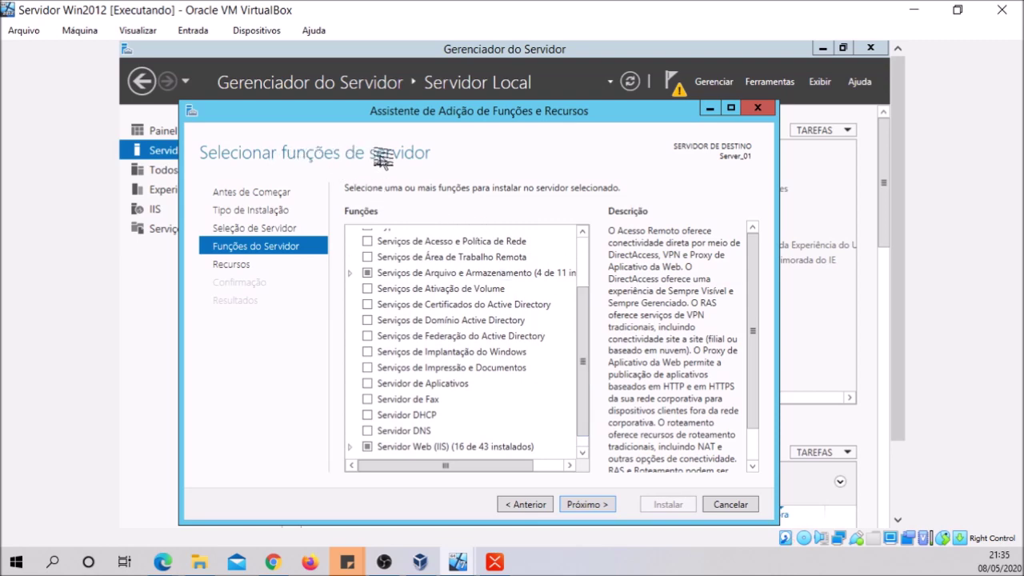
left_click(361, 321)
Select Serviços de Domínio Active Directory and add its required AD DS management tools
left_click(366, 321)
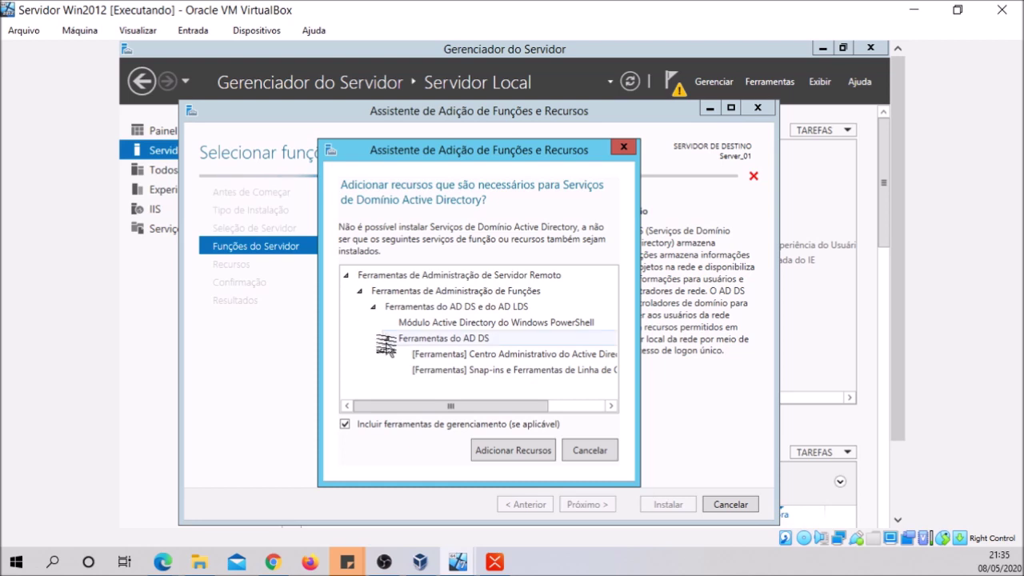
left_click(623, 150)
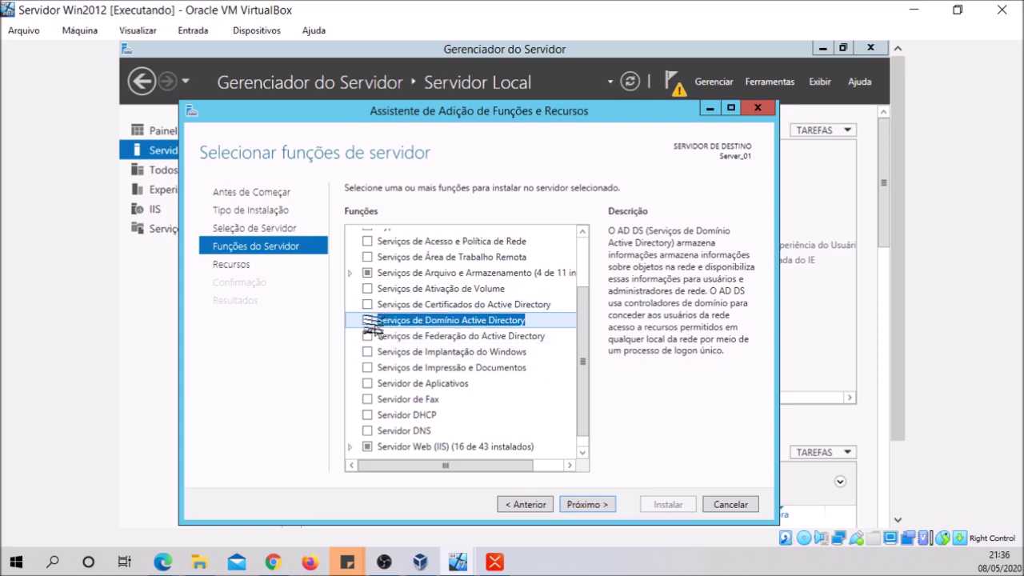
left_click(367, 320)
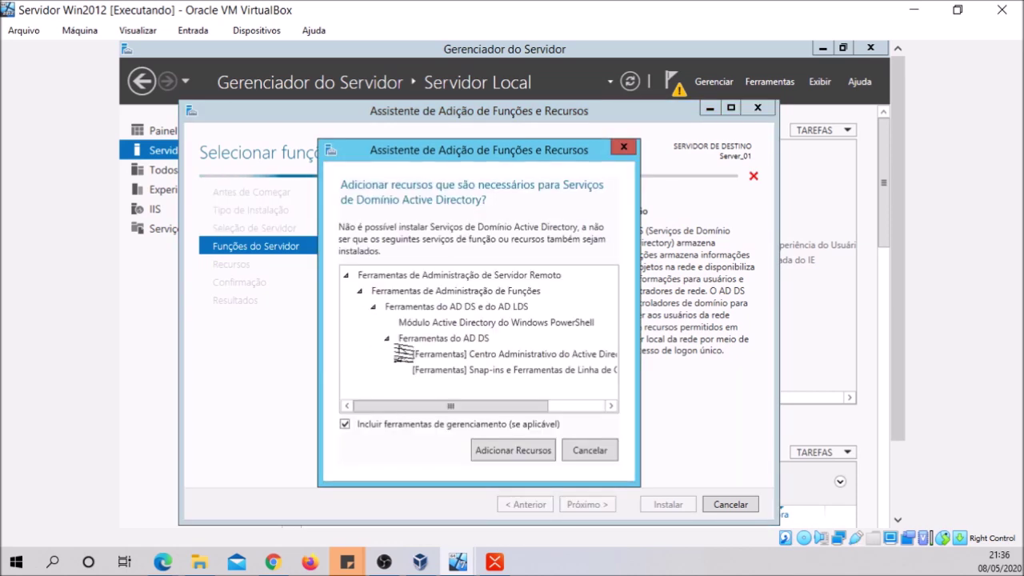
left_click(514, 450)
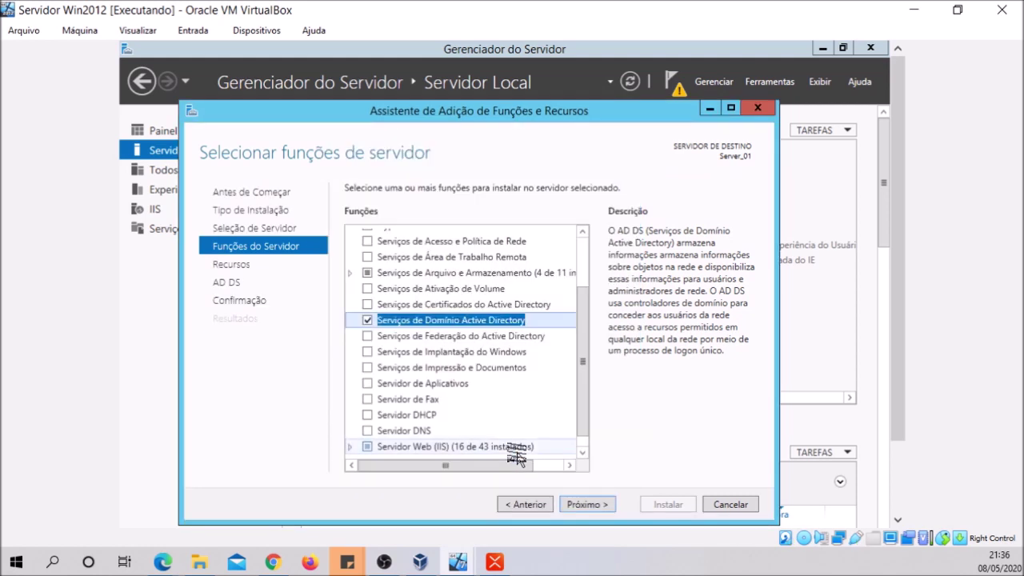
Advance past the Recursos and AD DS pages to the installation confirmation
left_click(579, 507)
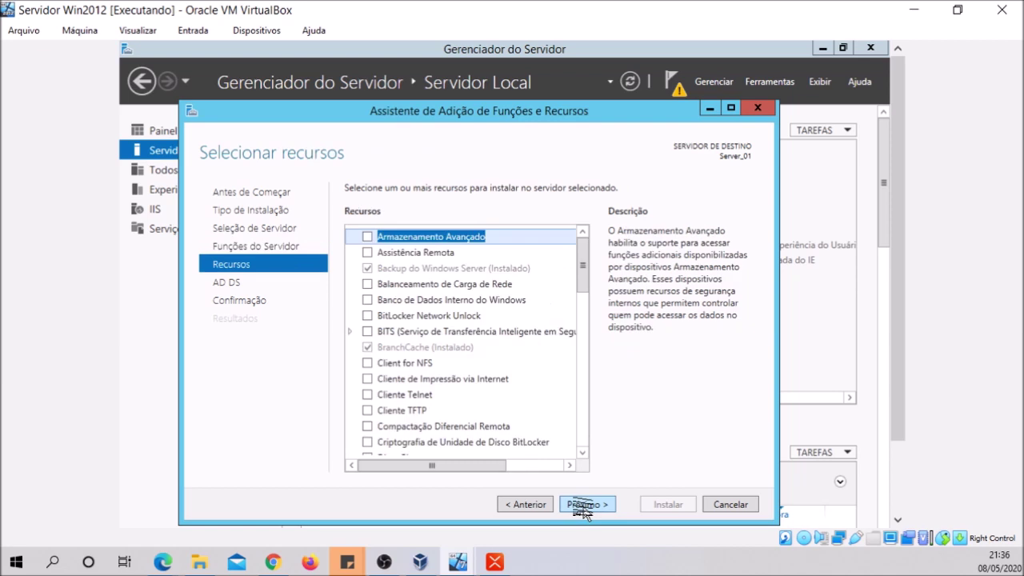
left_click(590, 505)
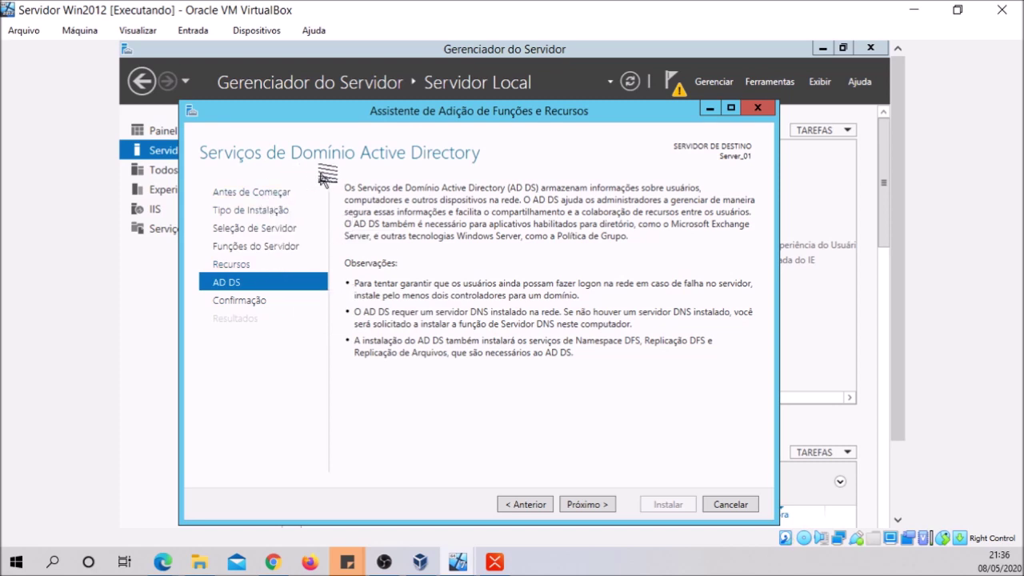
left_click(592, 505)
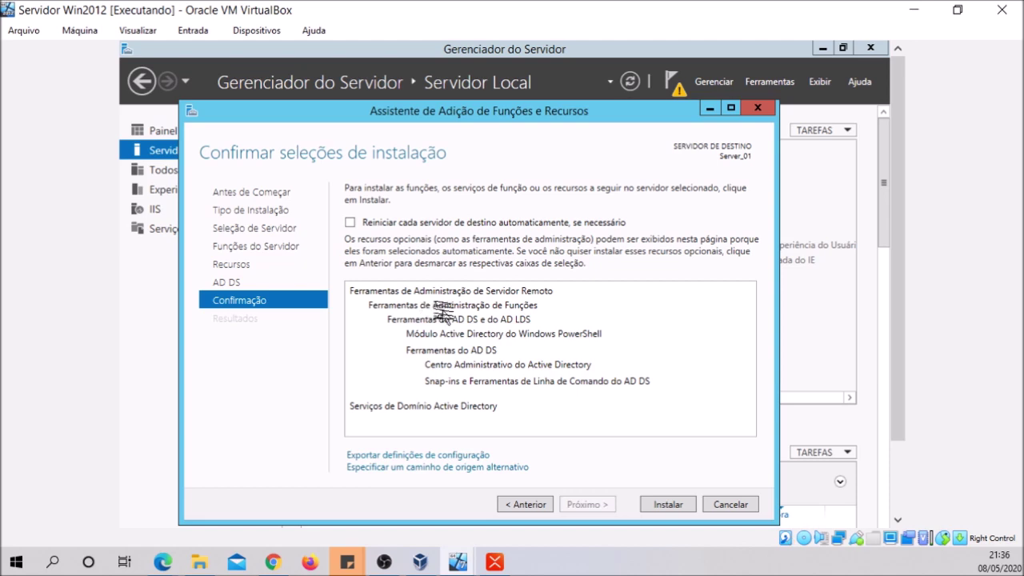
Install Active Directory Domain Services on Server_01 and wait for completion
left_click(660, 506)
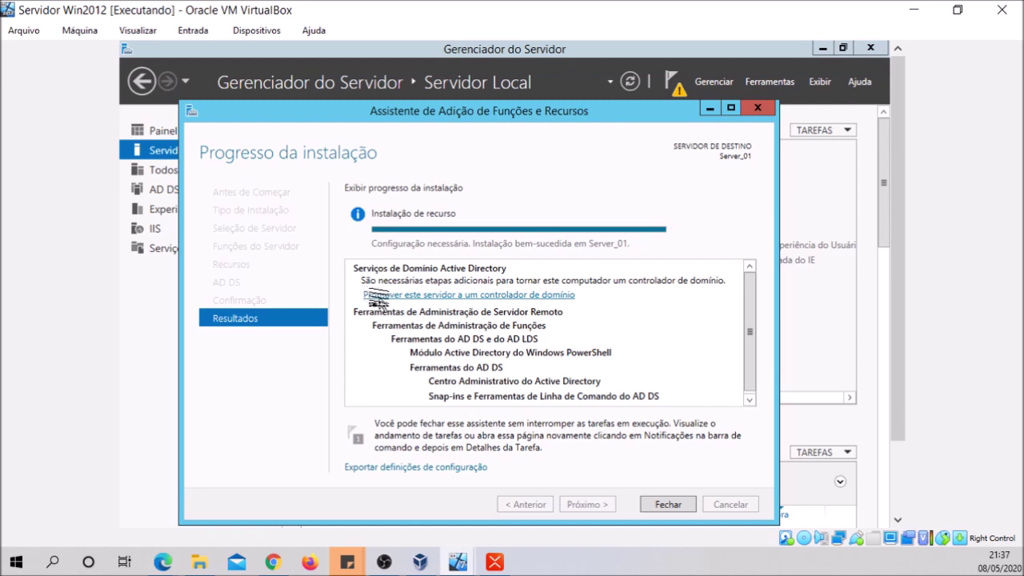
Close the roles wizard, cancel Essentials setup, and choose to promote the server to domain controller
left_click(668, 503)
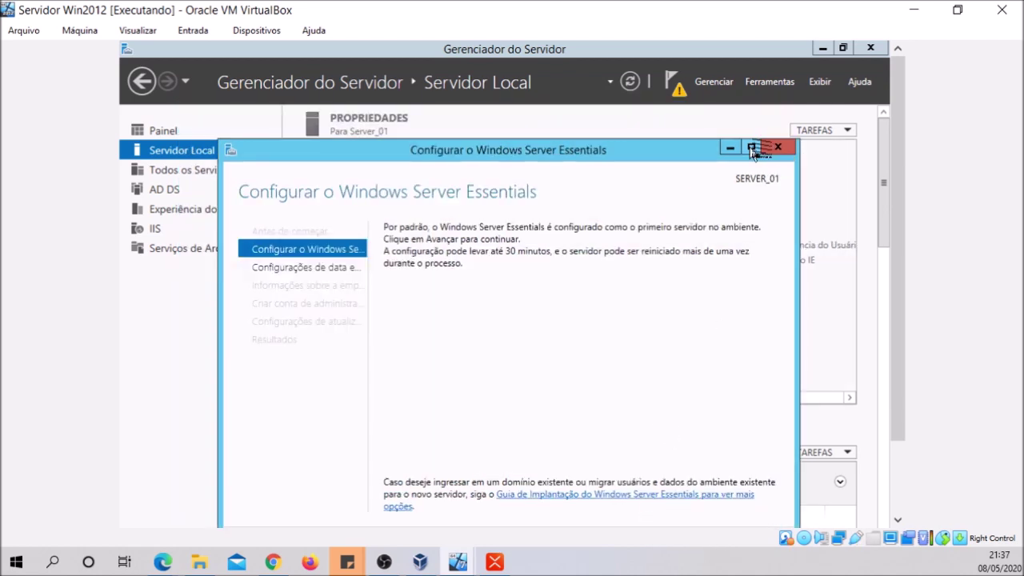
left_click(777, 146)
left_click(535, 373)
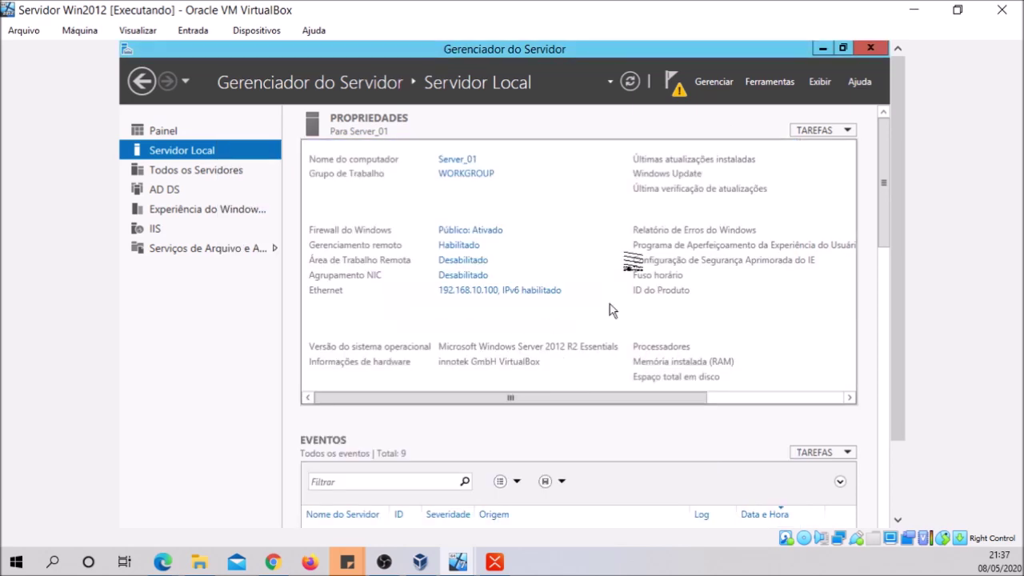
left_click(674, 83)
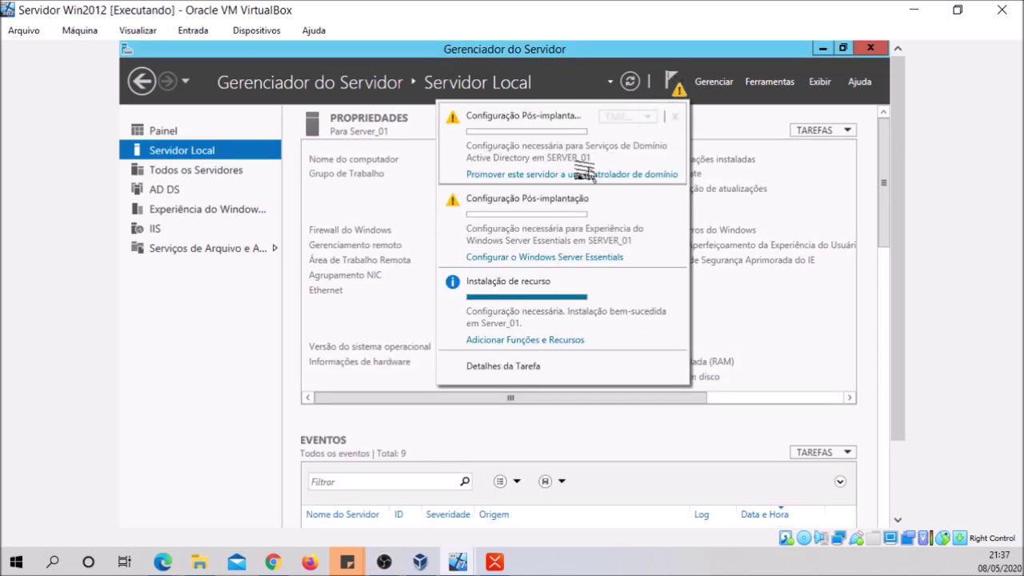
left_click(550, 176)
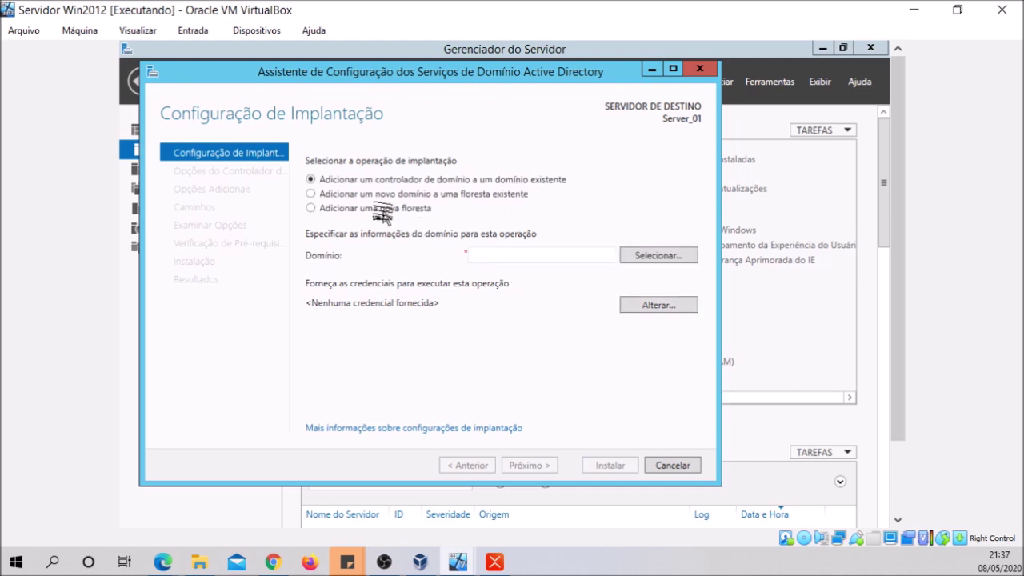
Create a new forest with root domain name teste.com
left_click(377, 208)
left_click(491, 254)
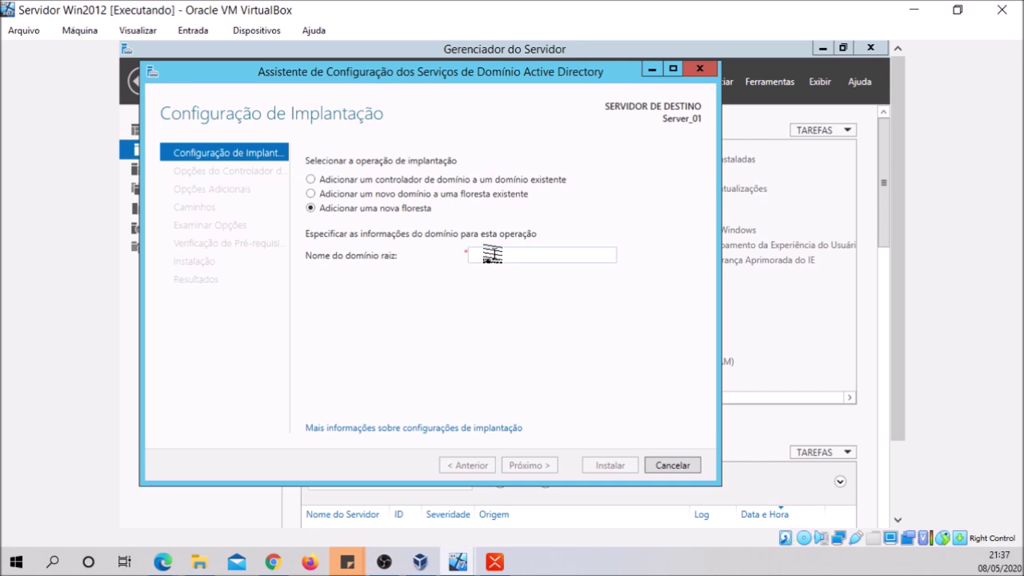
type("teste.com")
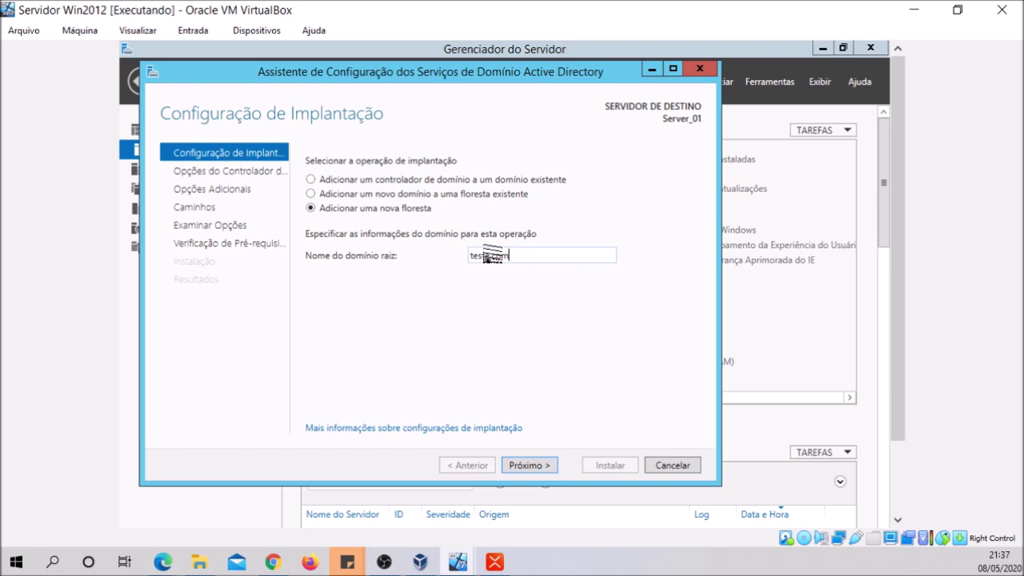
left_click(527, 471)
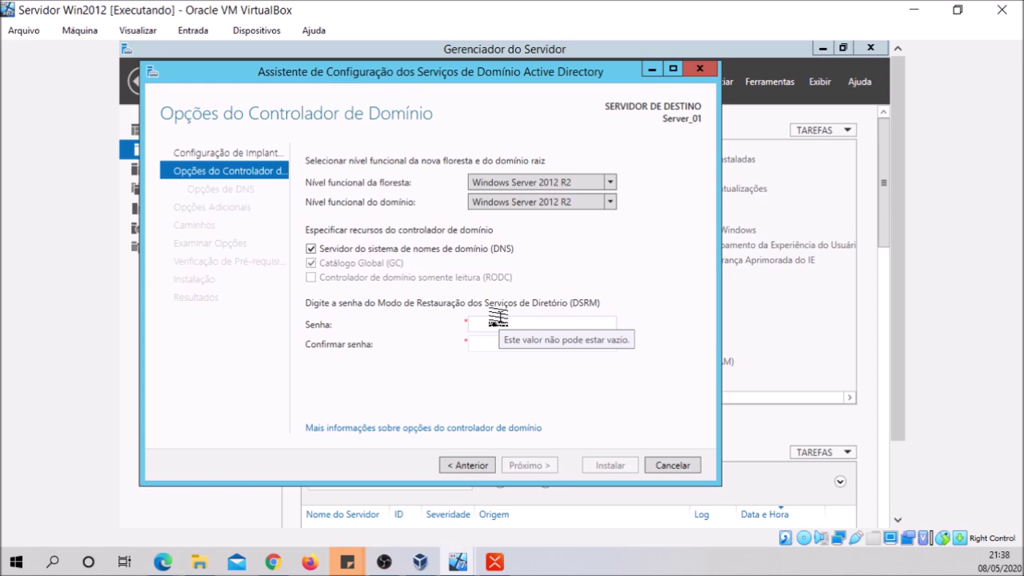
Enter and confirm the DSRM restore-mode password, then continue
left_click(486, 328)
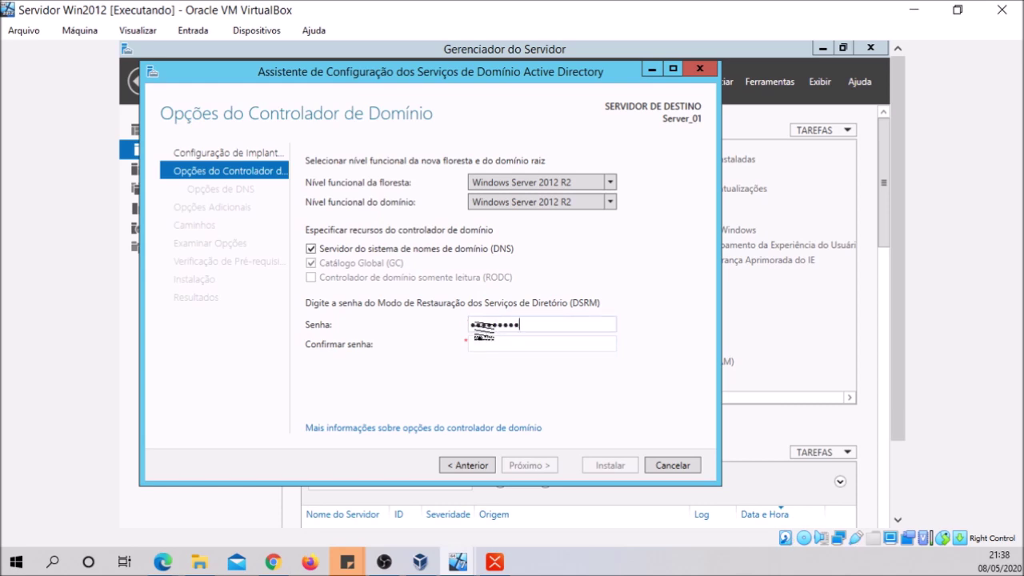
key("Tab")
type("••")
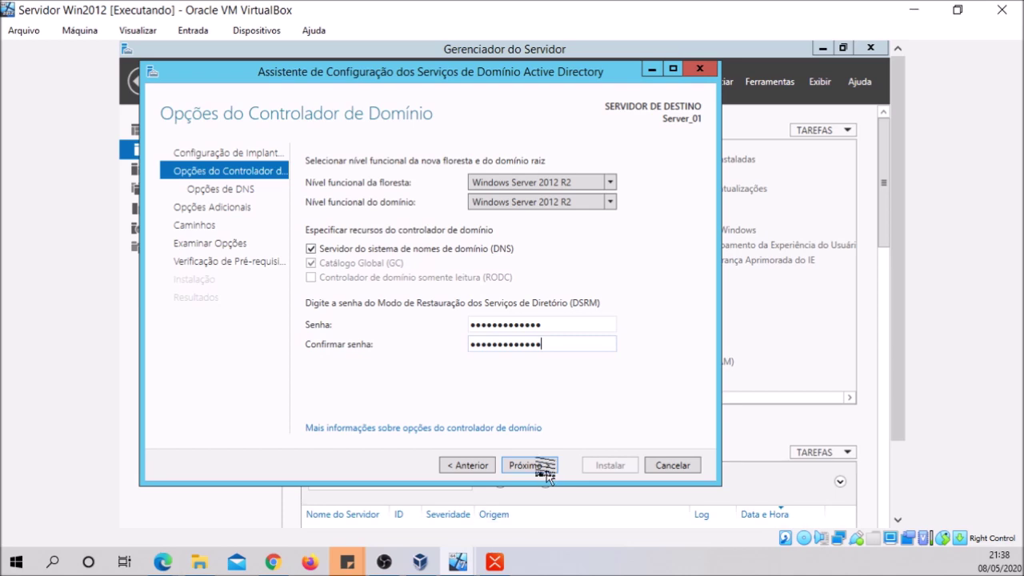
left_click(545, 468)
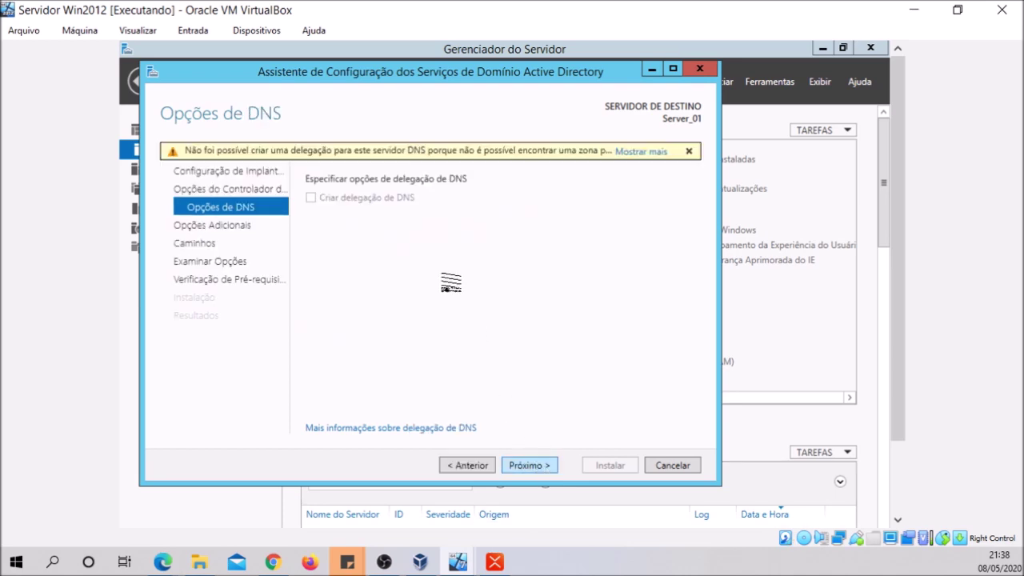
Accept the DNS options, NetBIOS name TESTE and default NTDS/SYSVOL folder paths
mouse_move(296, 156)
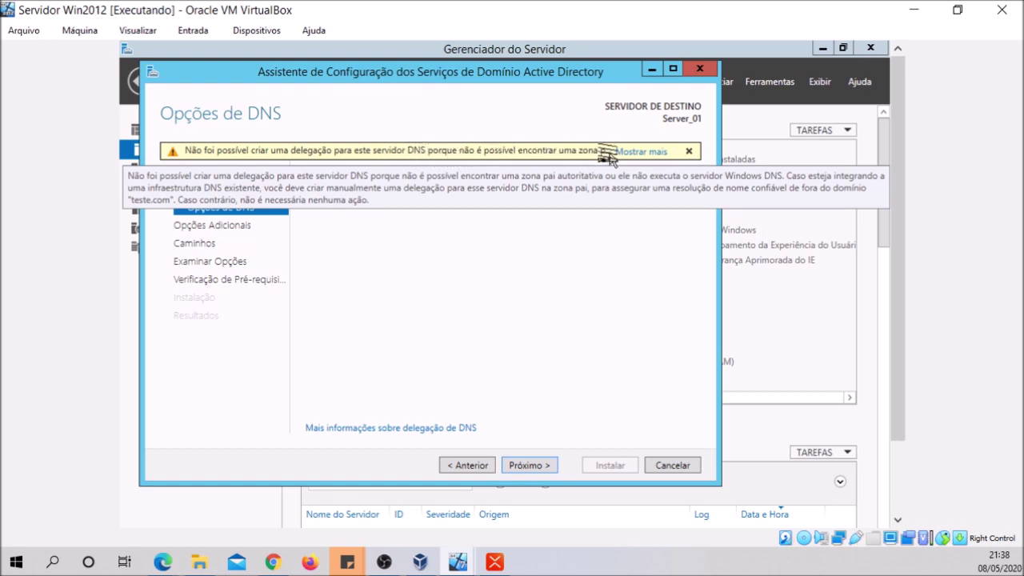
left_click(524, 467)
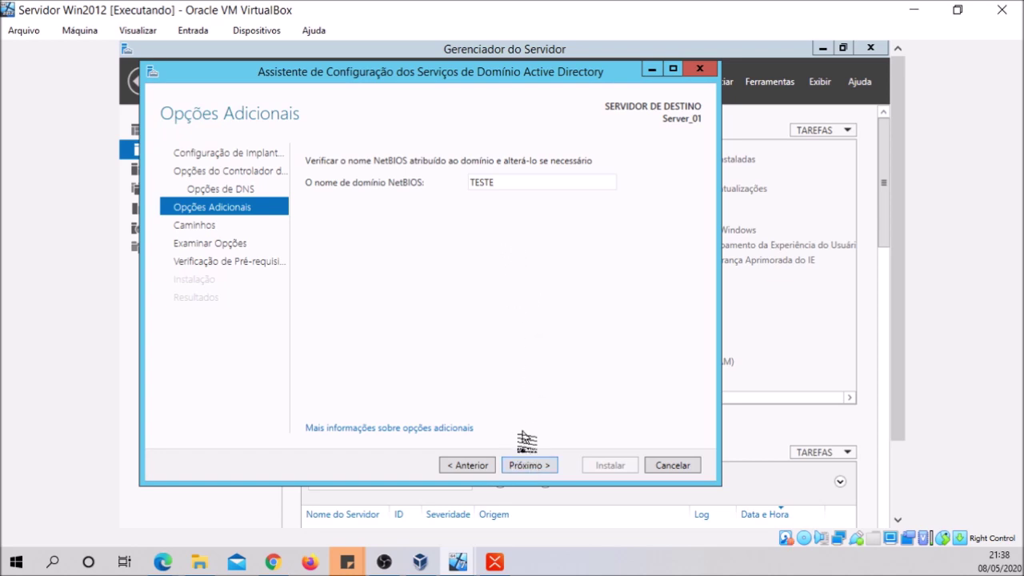
left_click(531, 466)
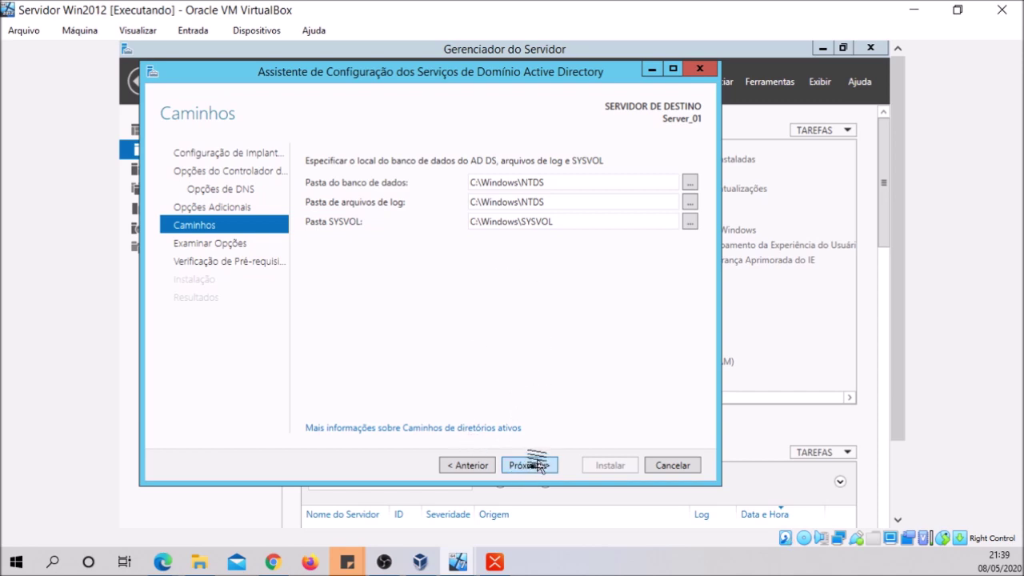
left_click(528, 464)
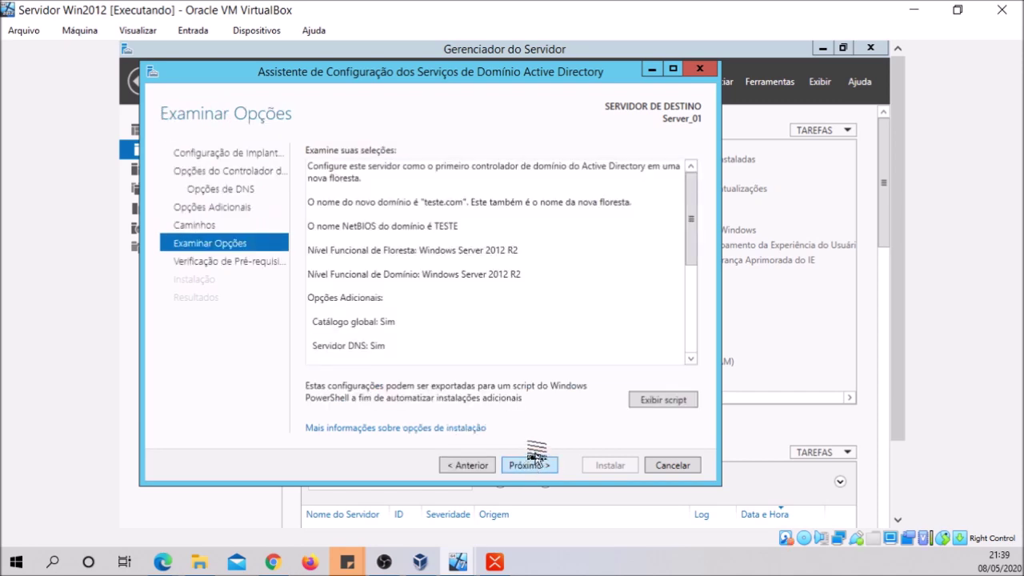
Review the summary and open the Install-ADDSForest deployment script in Notepad
mouse_move(687, 230)
left_mouse_down()
mouse_move(685, 332)
mouse_move(676, 221)
left_mouse_up()
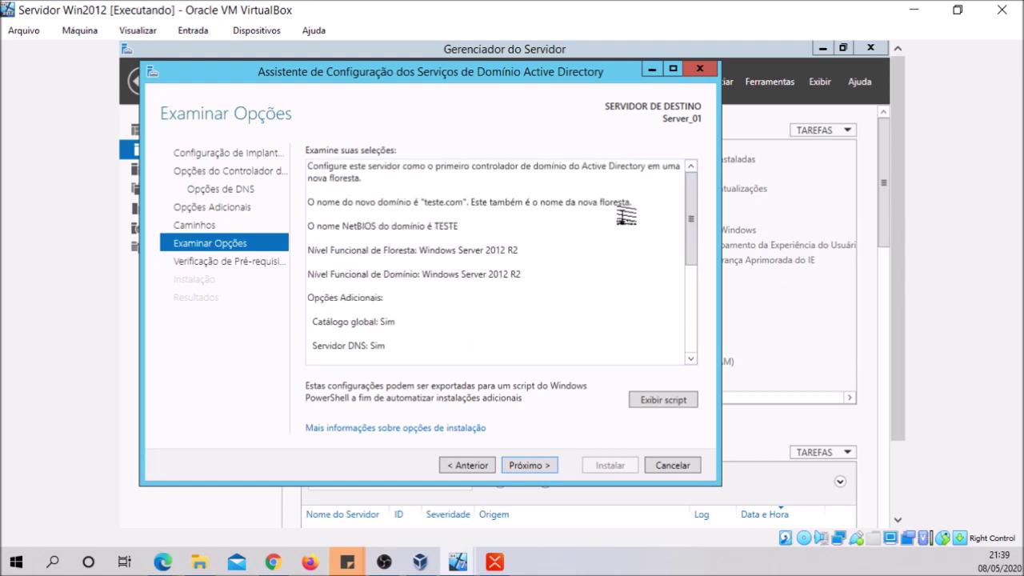
left_click_drag(683, 224, 686, 288)
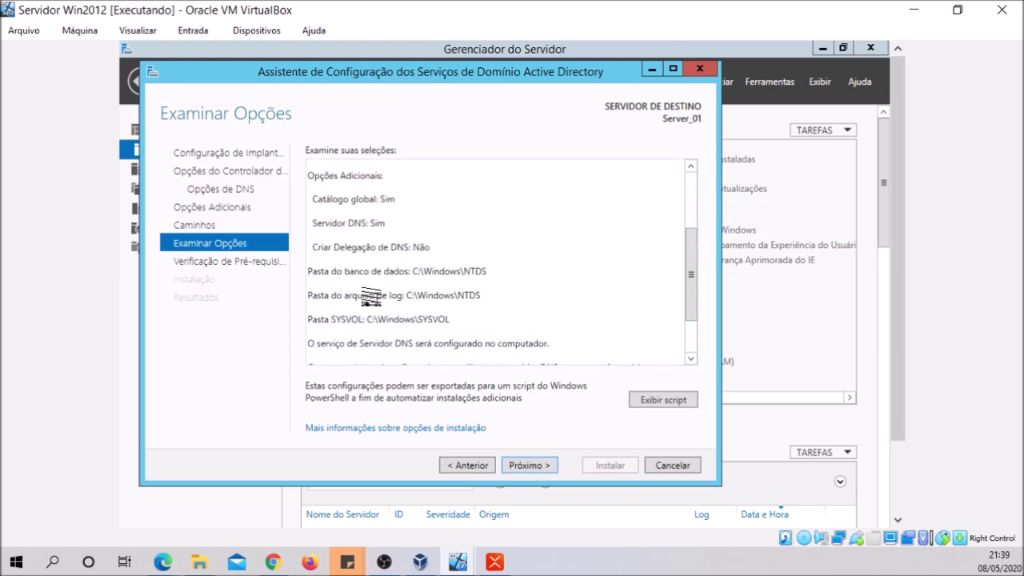
key("ctrl+a")
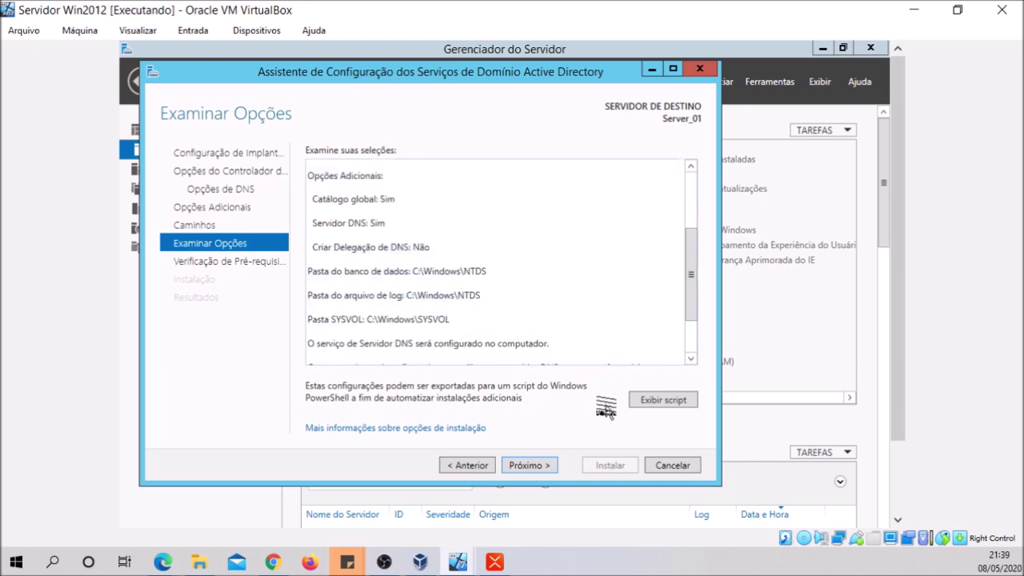
left_click(646, 399)
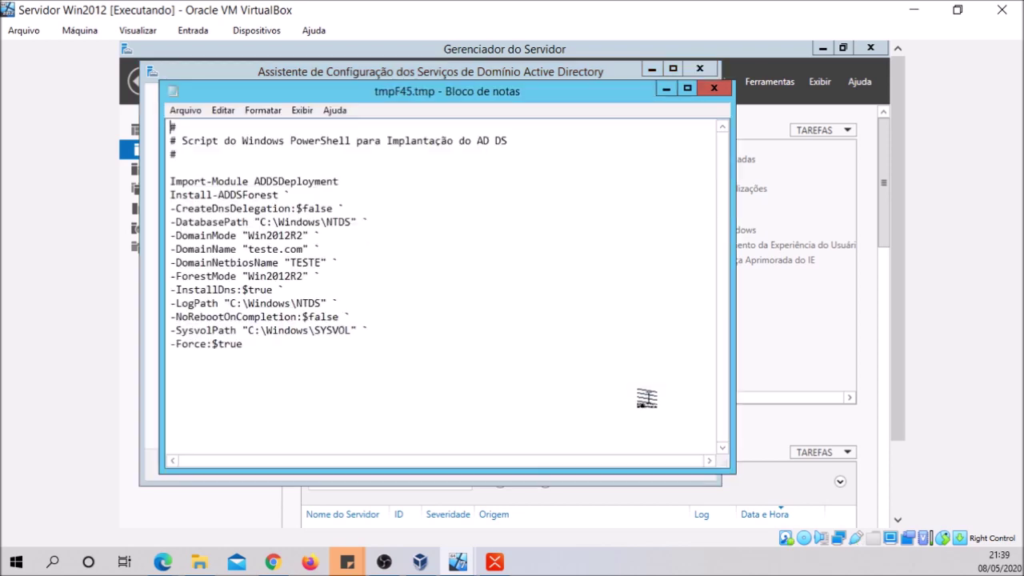
Save the deployment script as 'servidor' and close Notepad
left_click(181, 110)
left_click(218, 176)
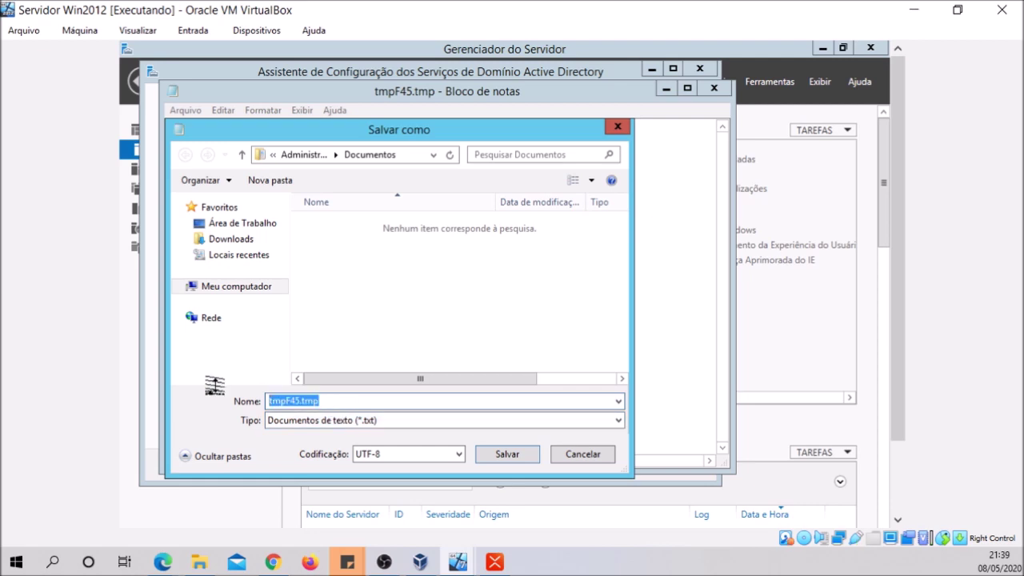
key("BackSpace")
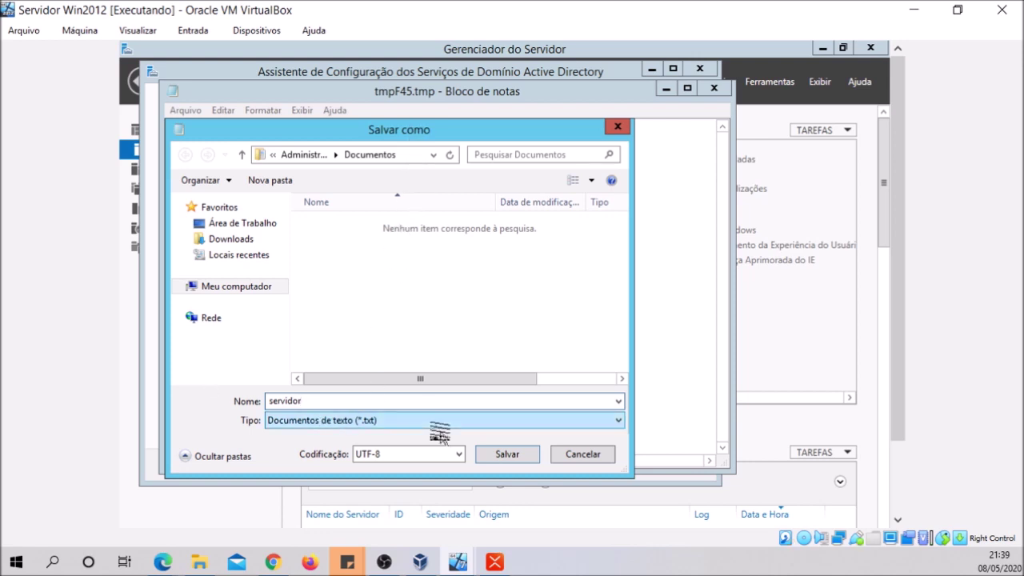
left_click(497, 456)
left_click(713, 88)
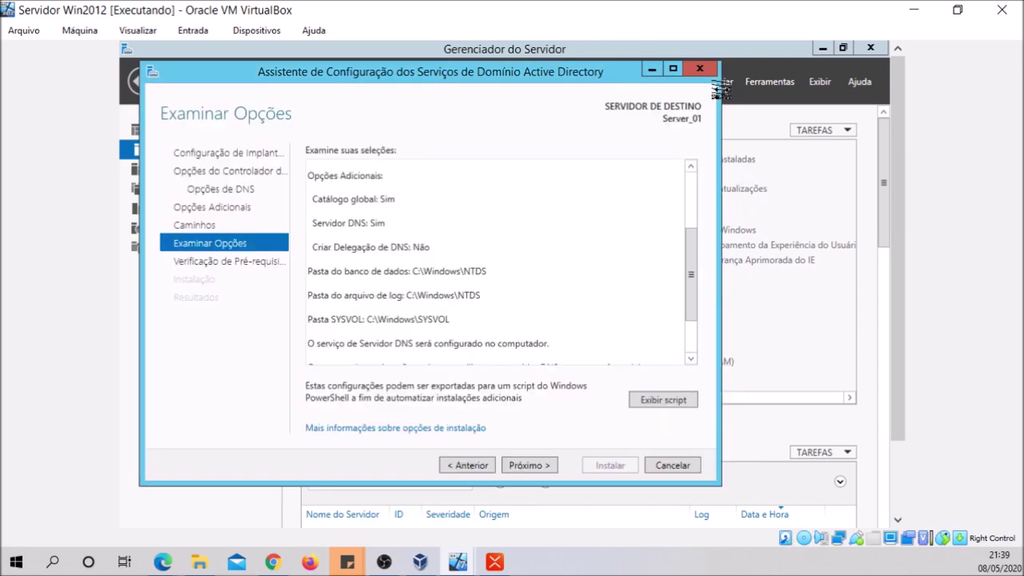
Pass the prerequisite check and install AD DS to make the server a domain controller
left_click(528, 465)
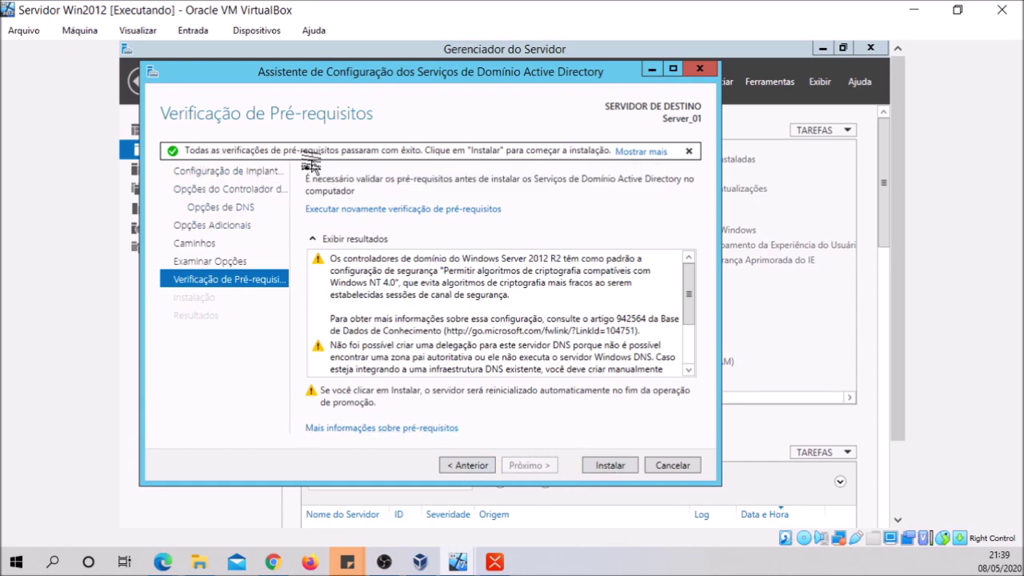
left_click(609, 465)
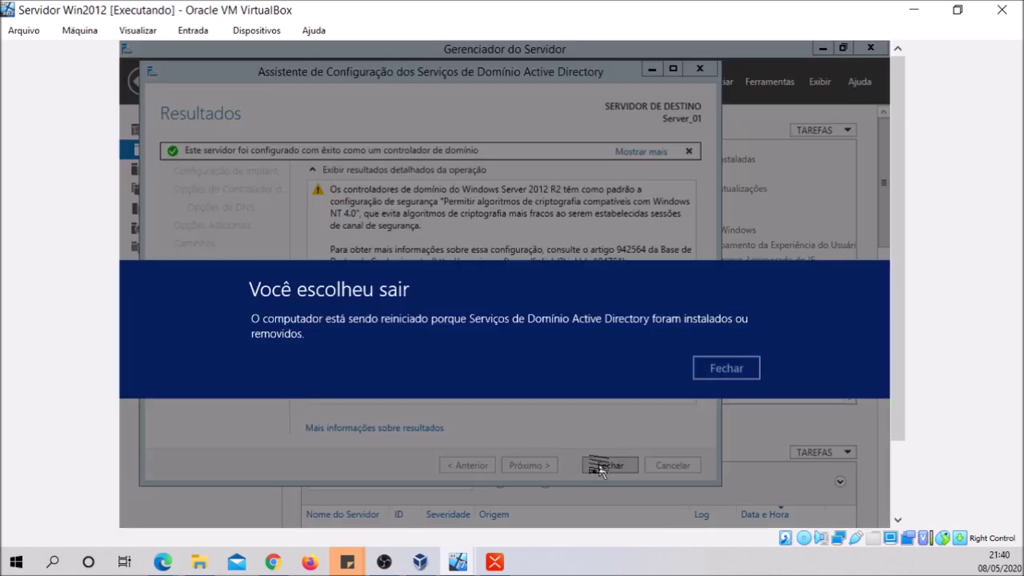
Dismiss the restart notice, close the AD DS wizard and let the VM reboot
left_click(731, 372)
left_click(610, 465)
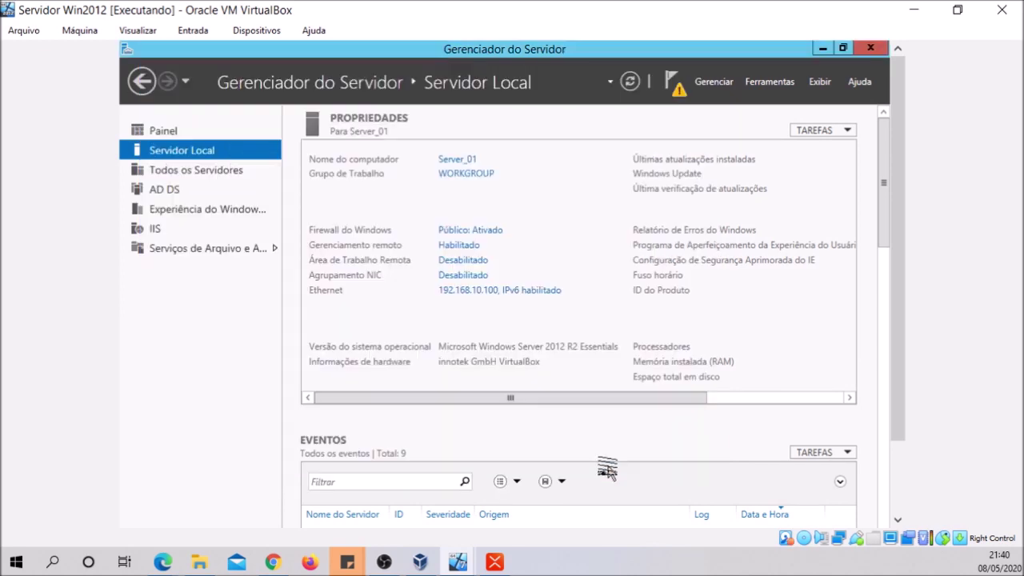
left_click_drag(897, 185, 894, 233)
scroll(879, 230, "up", 2)
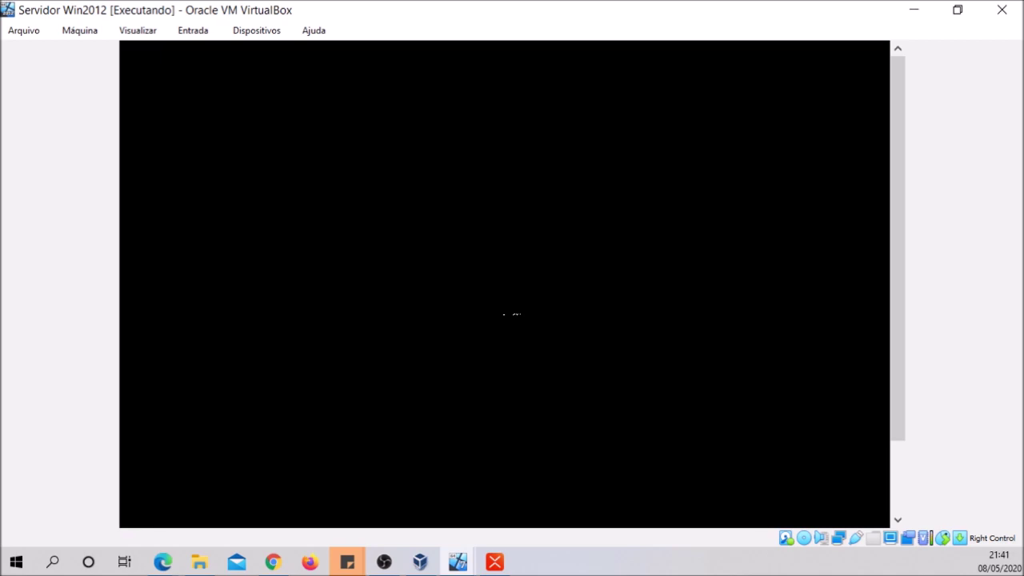
Scroll the VM view while the server reboots to its 21:43 lock screen
left_click_drag(894, 199, 904, 118)
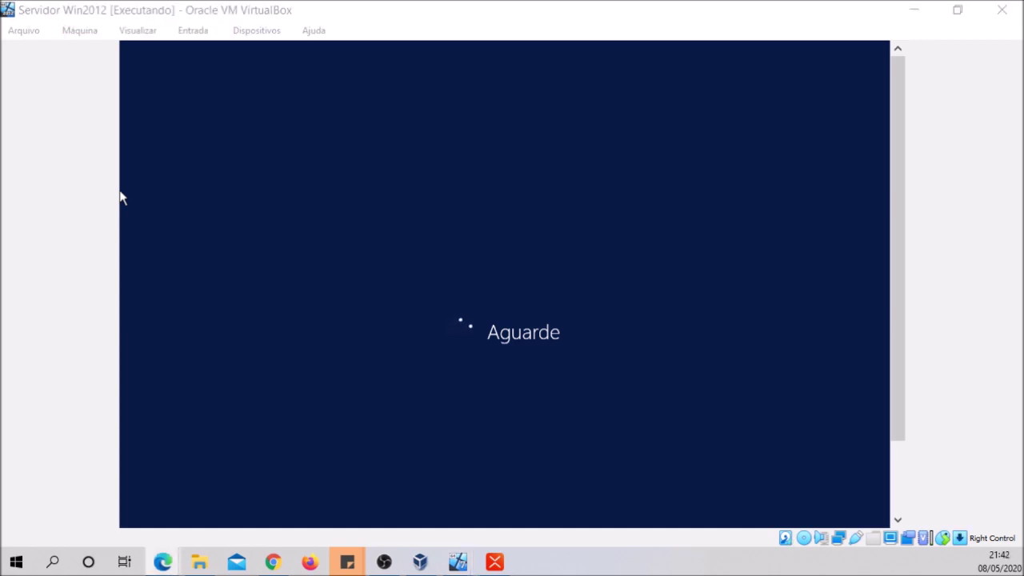
left_click_drag(896, 282, 891, 320)
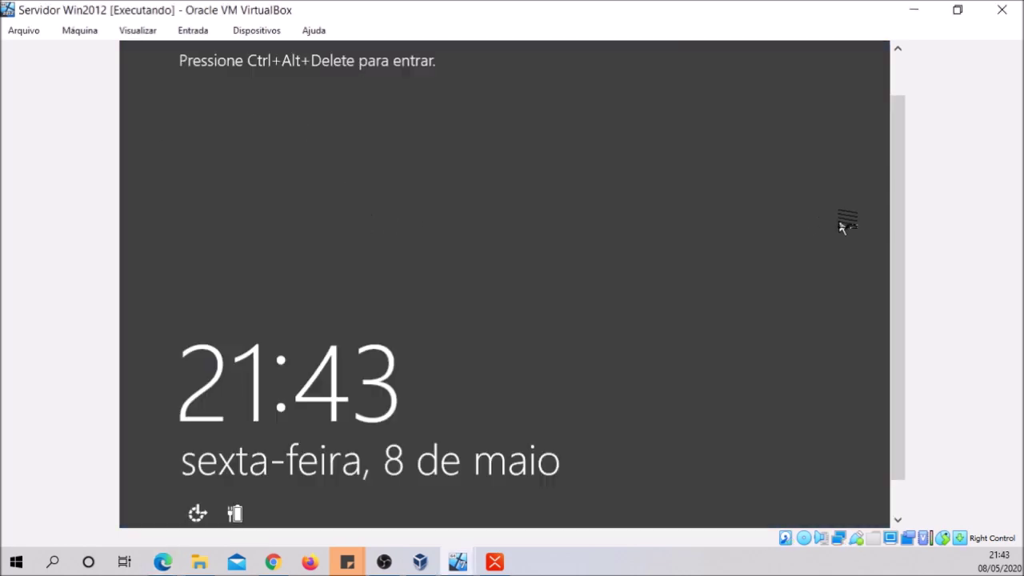
Send Ctrl-Alt-Del to the server VM and sign in as TESTE\Administrator with its password
left_click_drag(892, 214, 898, 128)
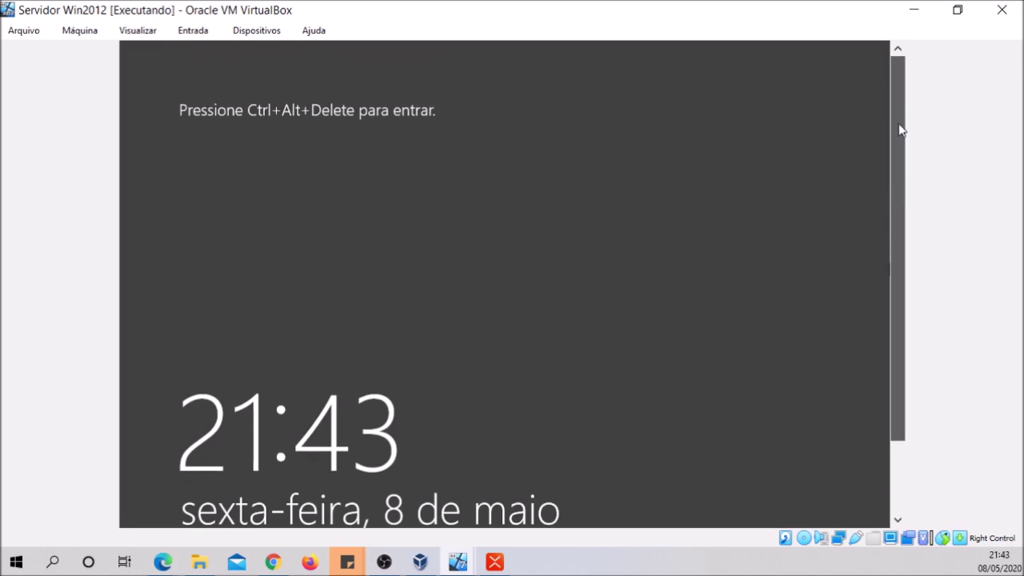
left_click(192, 32)
mouse_move(200, 53)
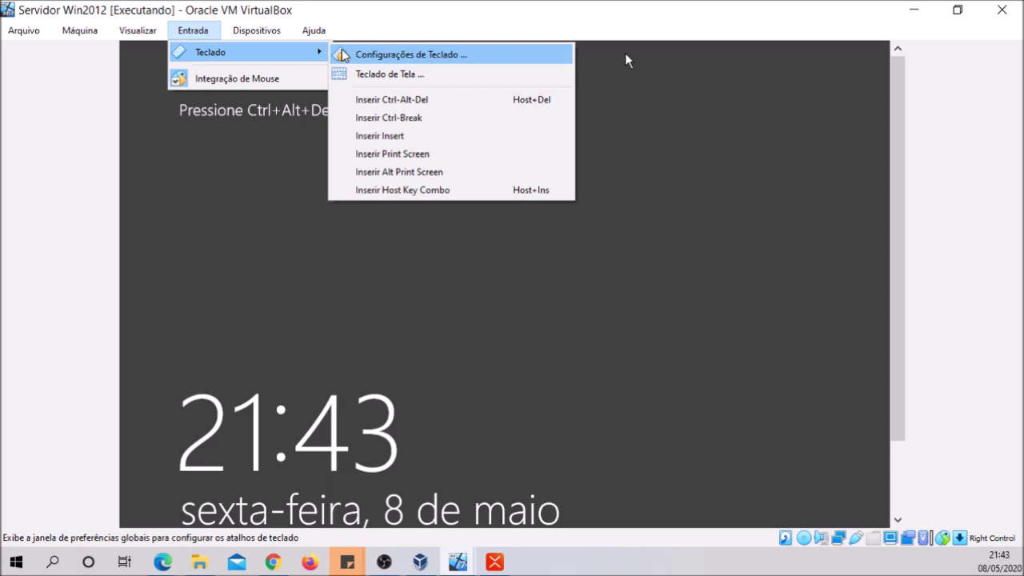
left_click(390, 100)
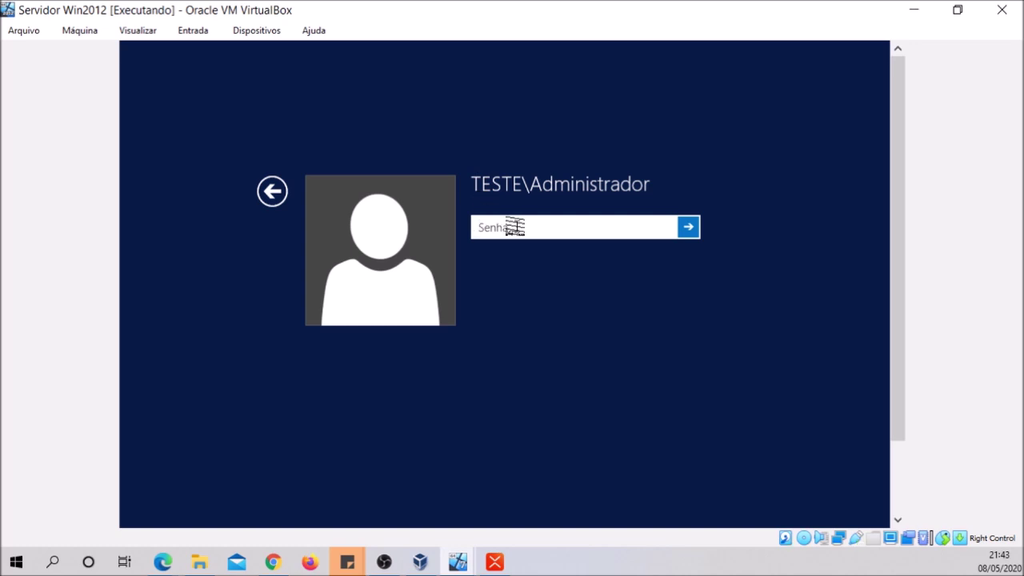
type("*************")
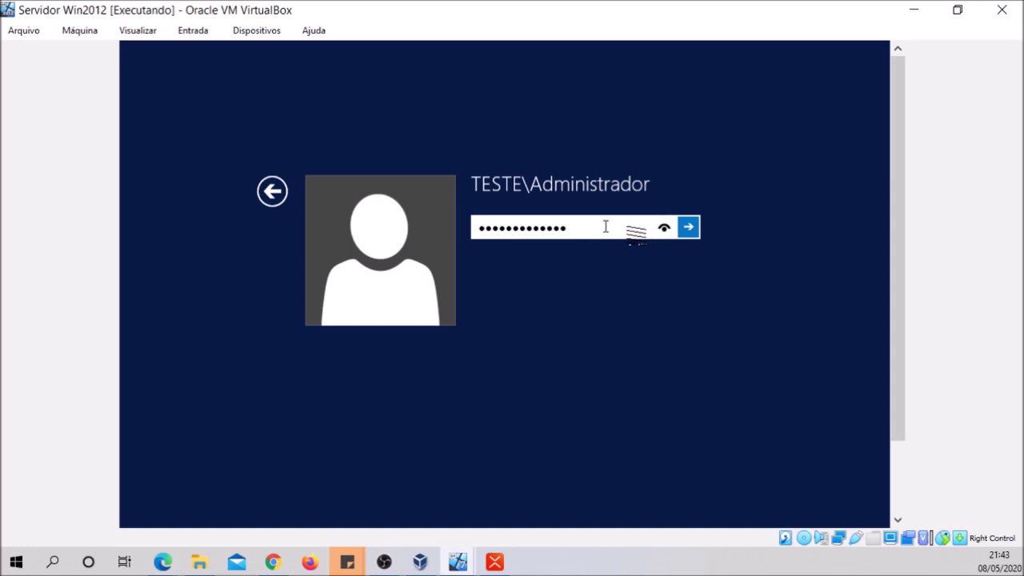
left_click(687, 238)
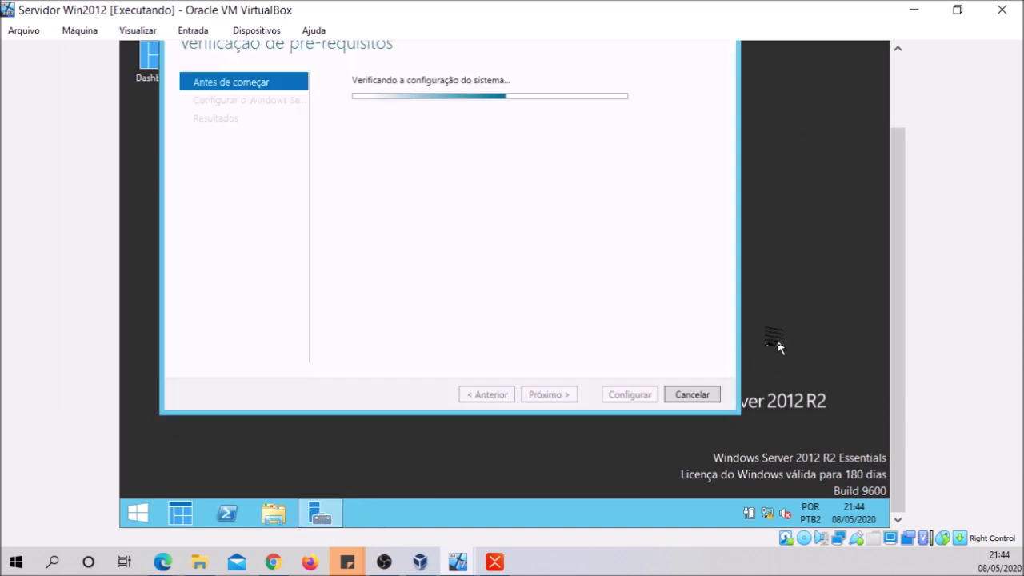
Cancel the Windows Server Essentials setup wizard twice, confirming Sim each time
left_click(692, 394)
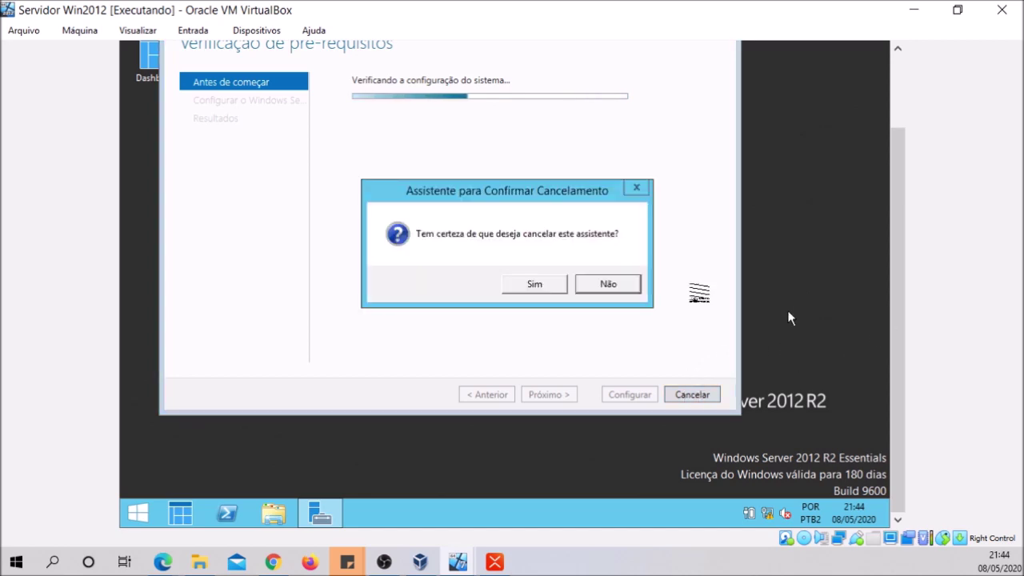
left_click(555, 289)
left_click_drag(894, 314, 885, 238)
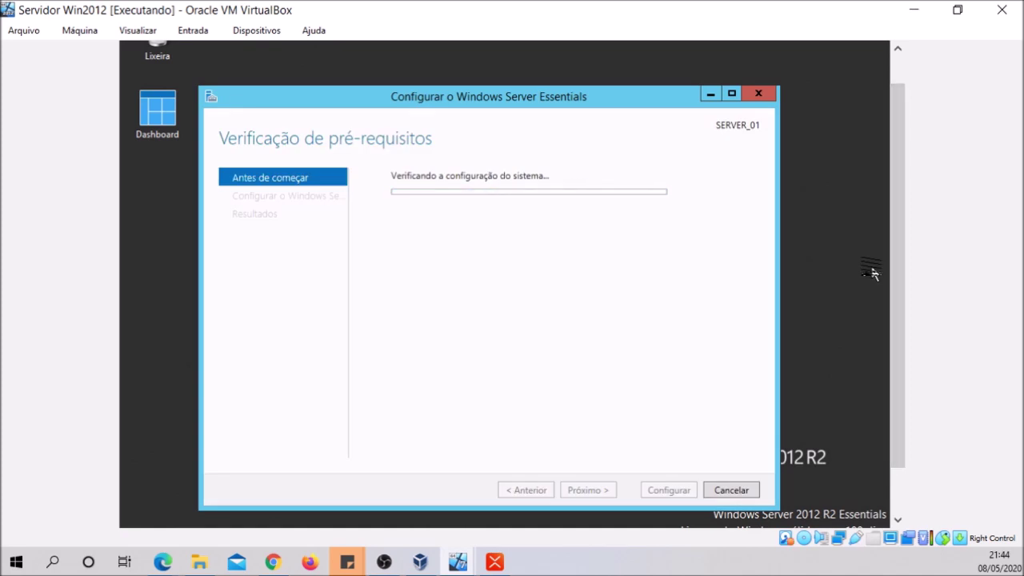
left_click(756, 94)
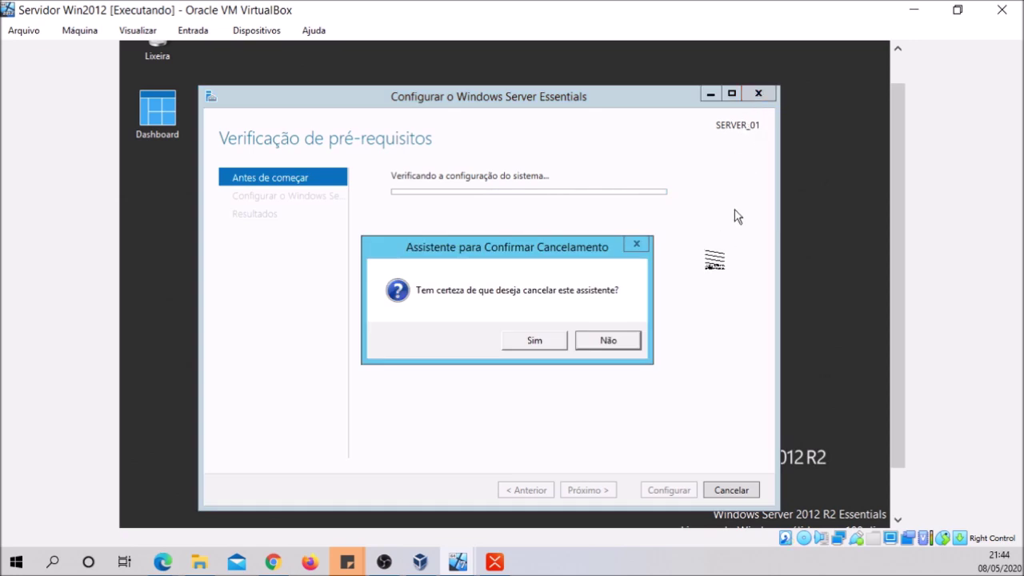
left_click(554, 340)
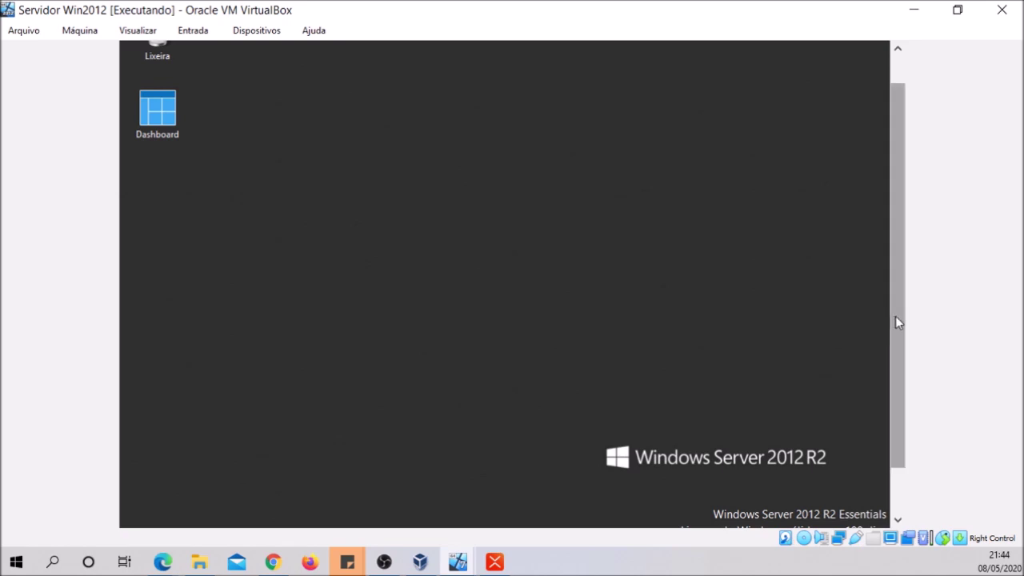
Reopen the Essentials configuration wizard from the taskbar, then close it and confirm Sim
left_click_drag(896, 318, 899, 406)
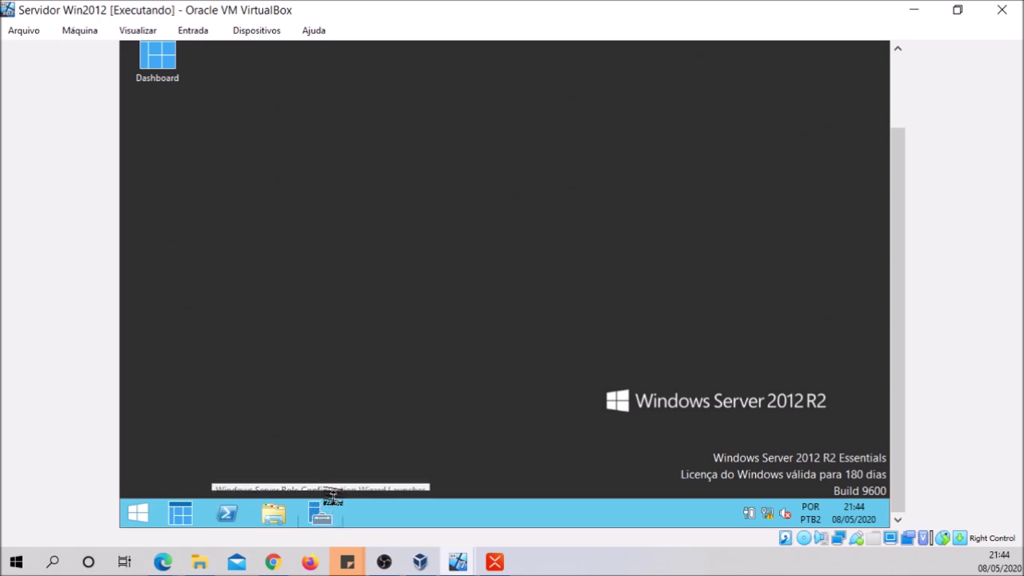
left_click(320, 515)
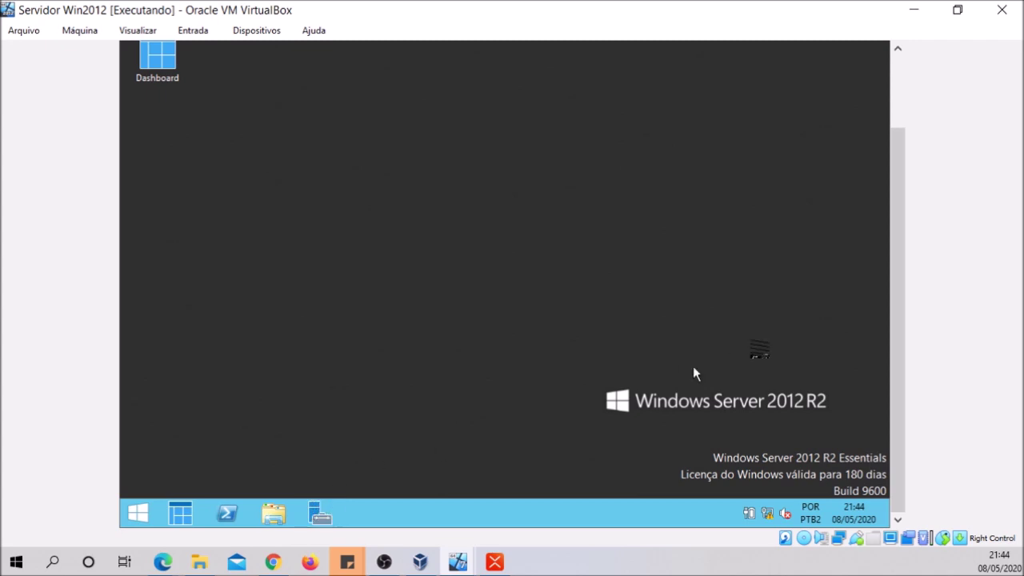
left_click_drag(892, 334, 887, 316)
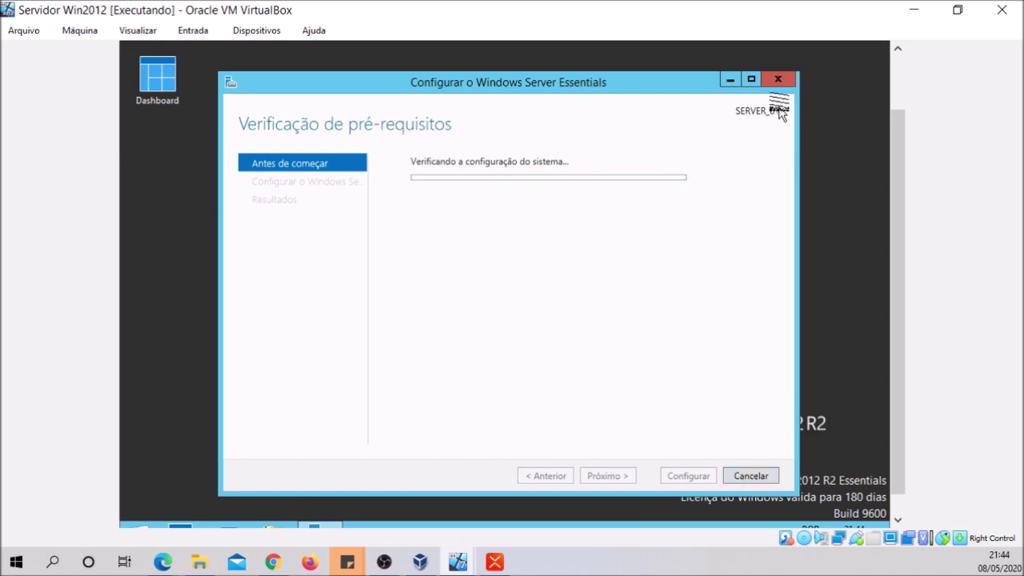
left_click(781, 83)
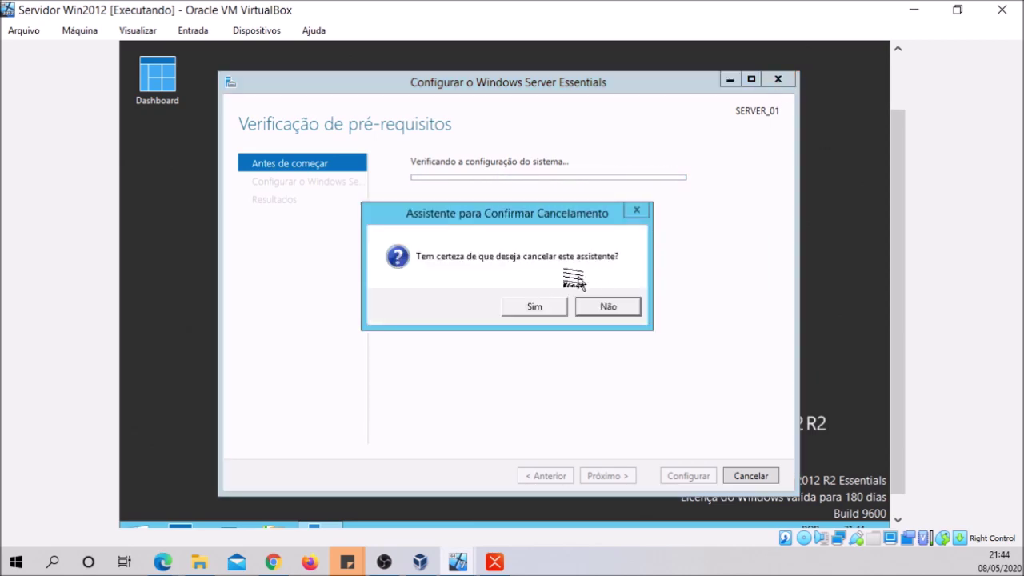
left_click(529, 308)
scroll(891, 306, "down", 2)
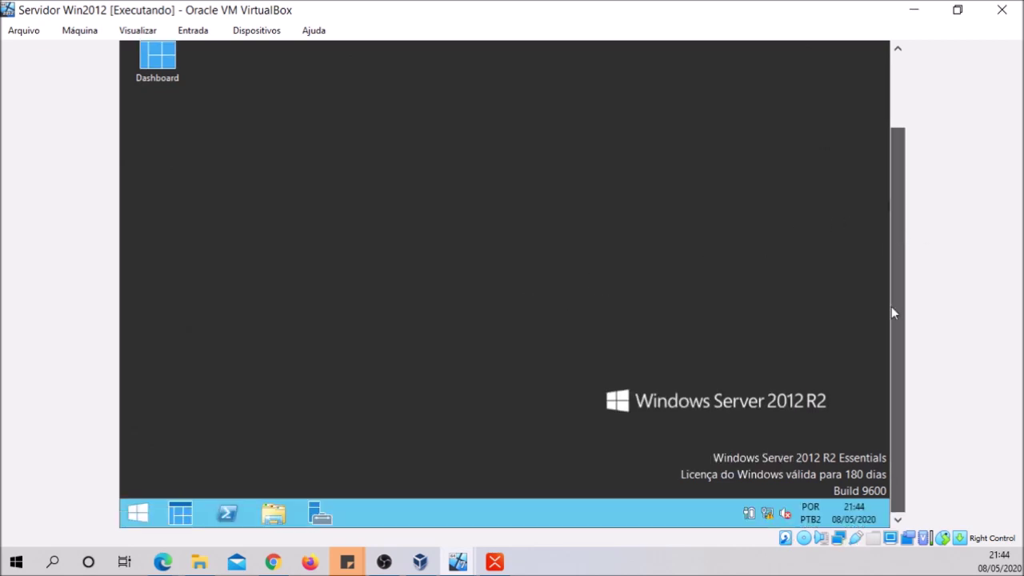
left_click_drag(893, 276, 871, 283)
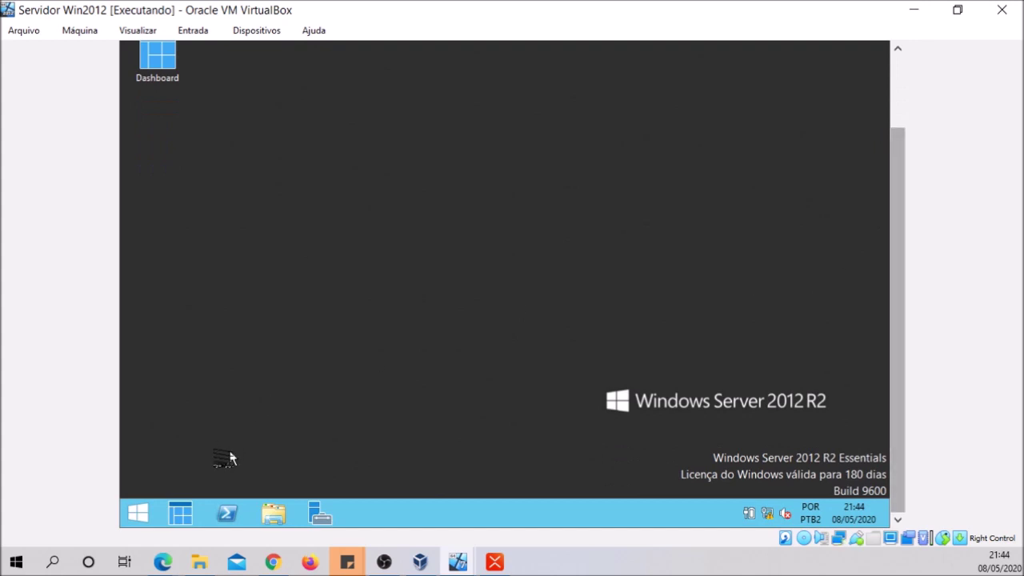
Bring up Gerenciador do Servidor on its Painel dashboard listing 6 roles
left_click(318, 515)
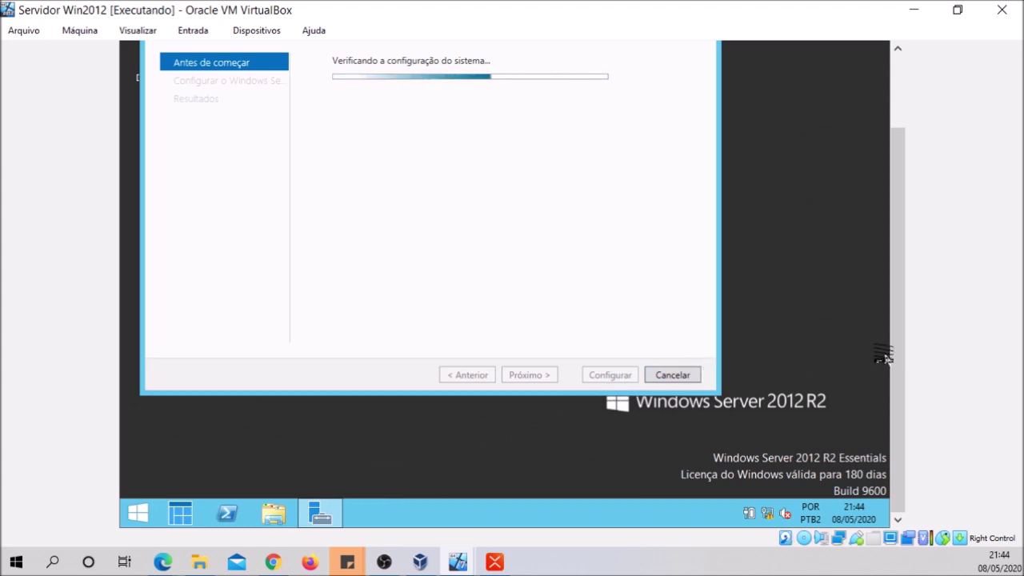
scroll(891, 303, "up", 3)
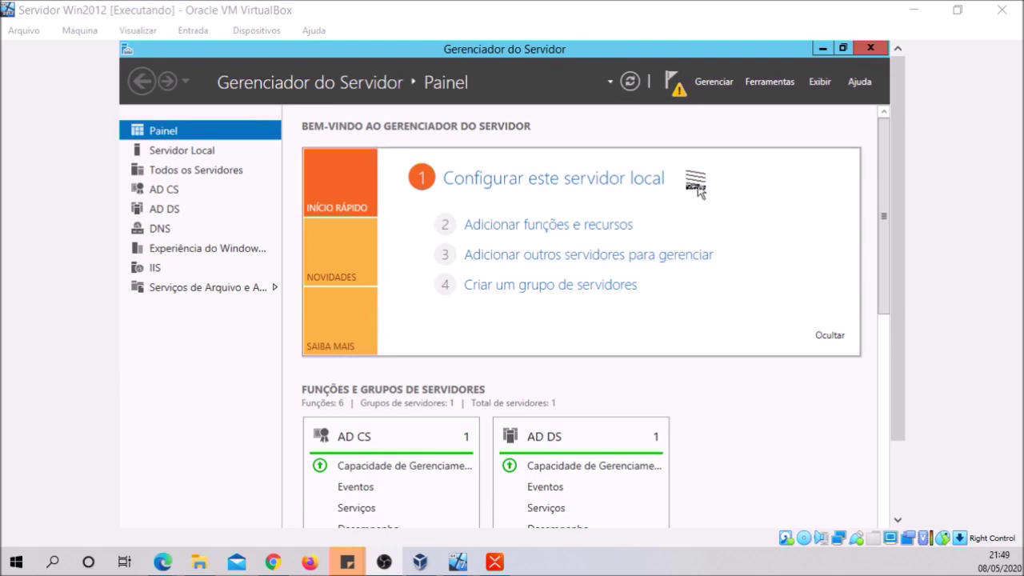
left_click(720, 83)
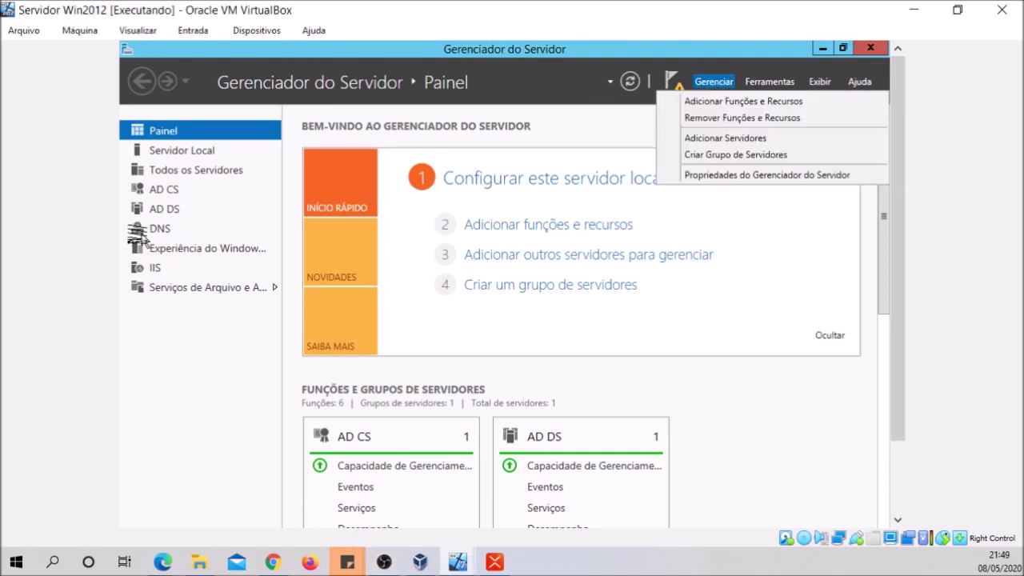
left_click(160, 213)
left_click(162, 212)
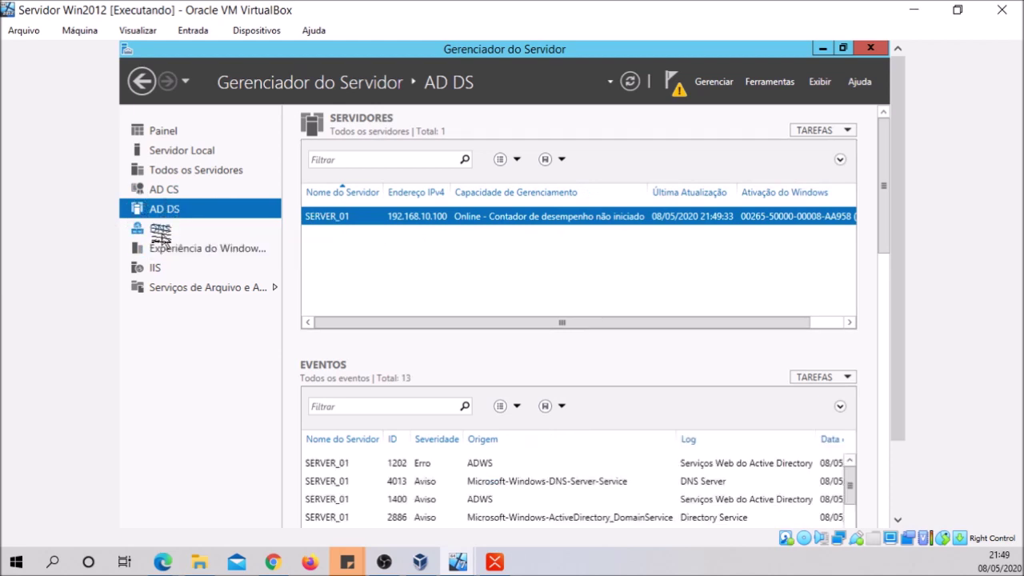
left_click(160, 232)
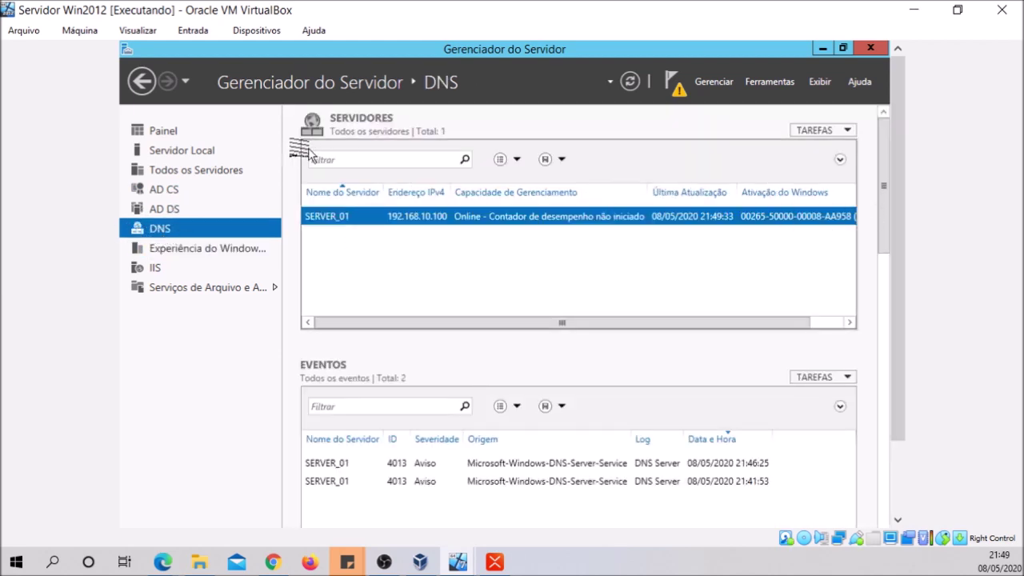
left_click(171, 173)
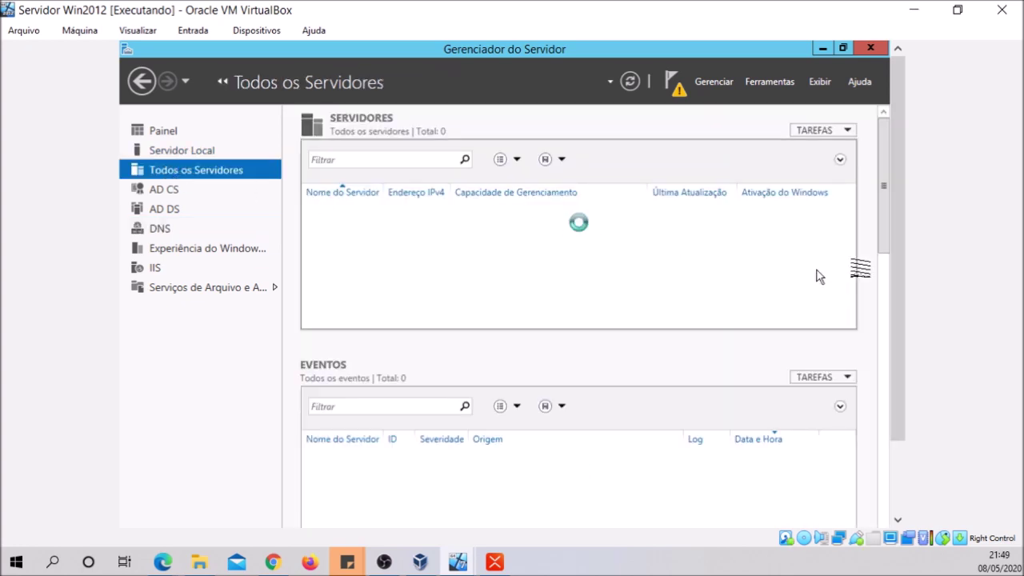
left_click_drag(895, 247, 891, 292)
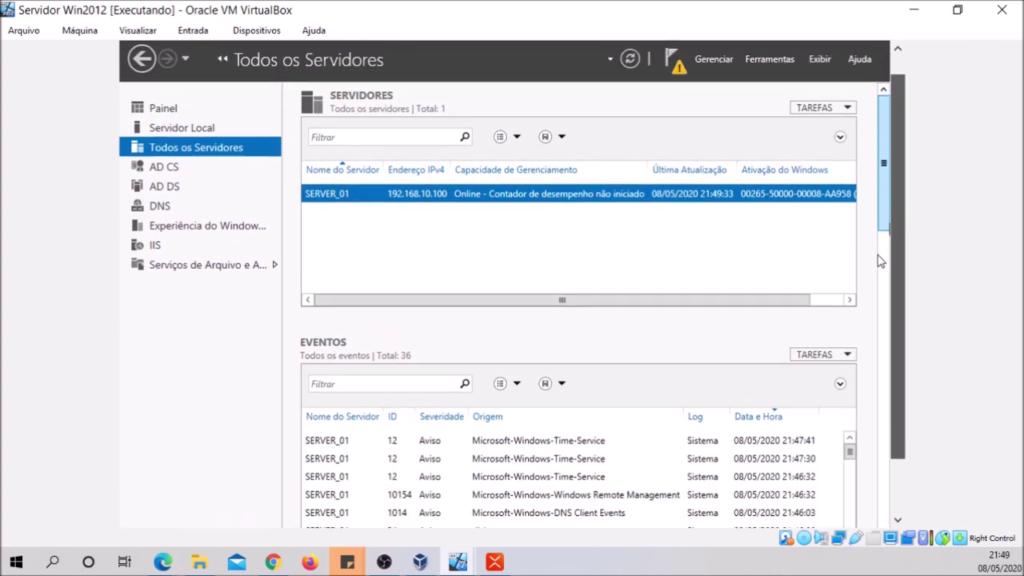
left_click(183, 134)
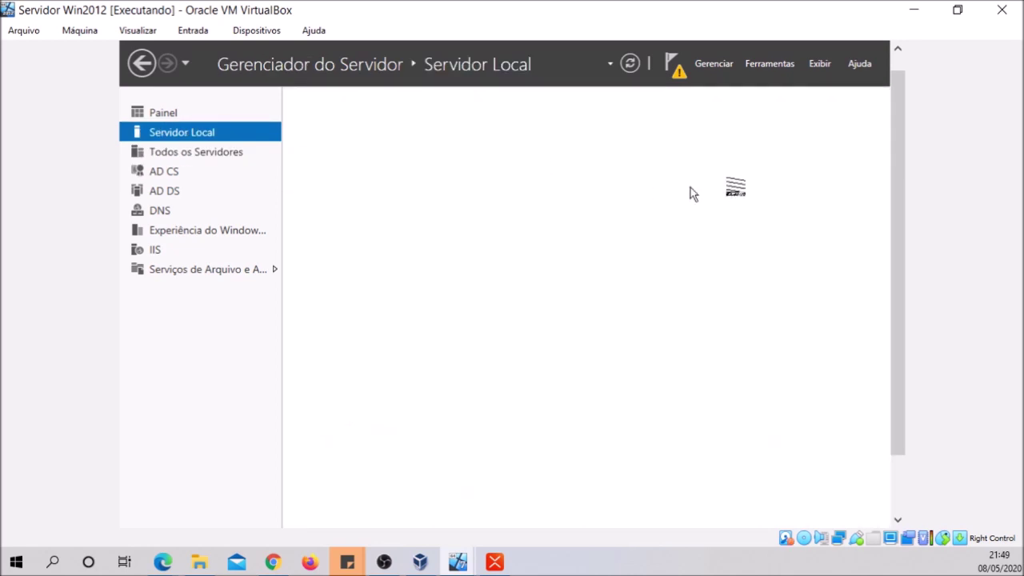
left_click_drag(897, 183, 896, 160)
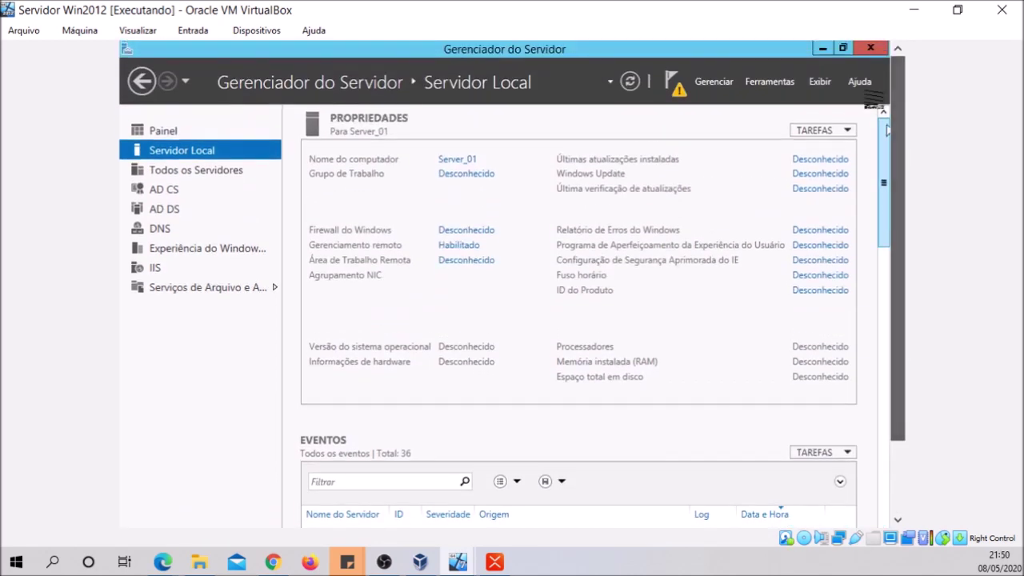
left_click(163, 130)
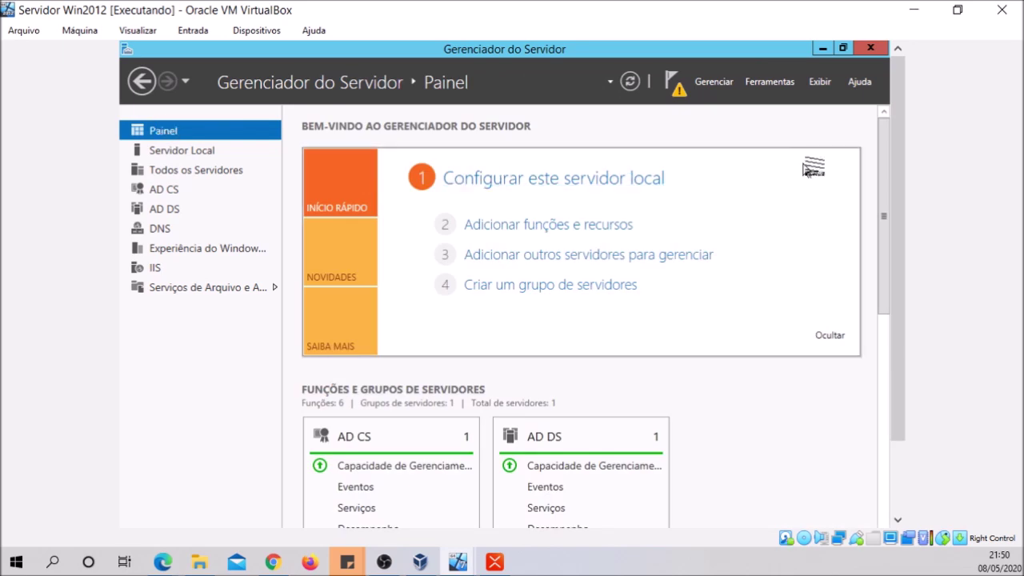
left_click_drag(895, 182, 897, 215)
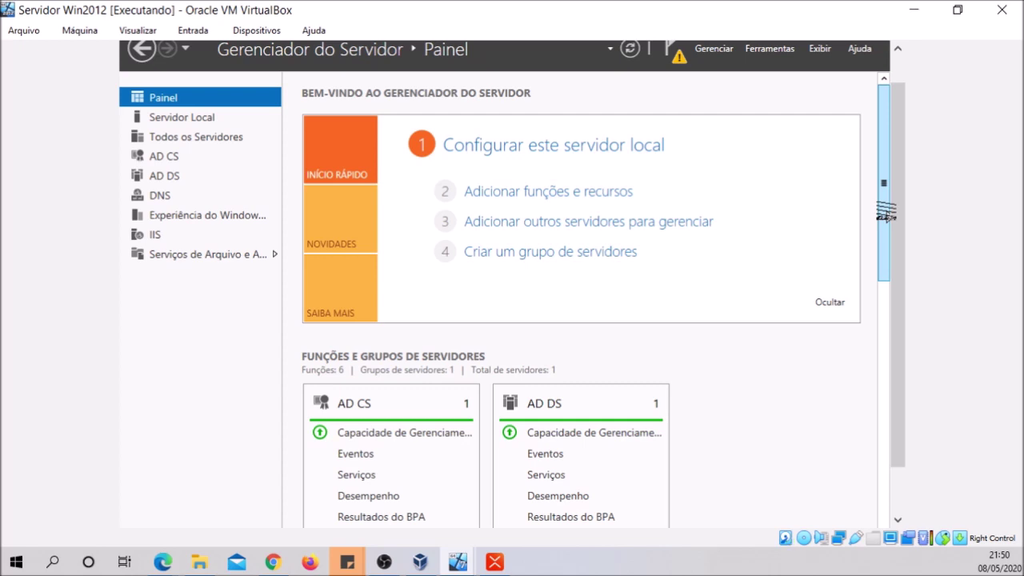
scroll(890, 141, "up", 2)
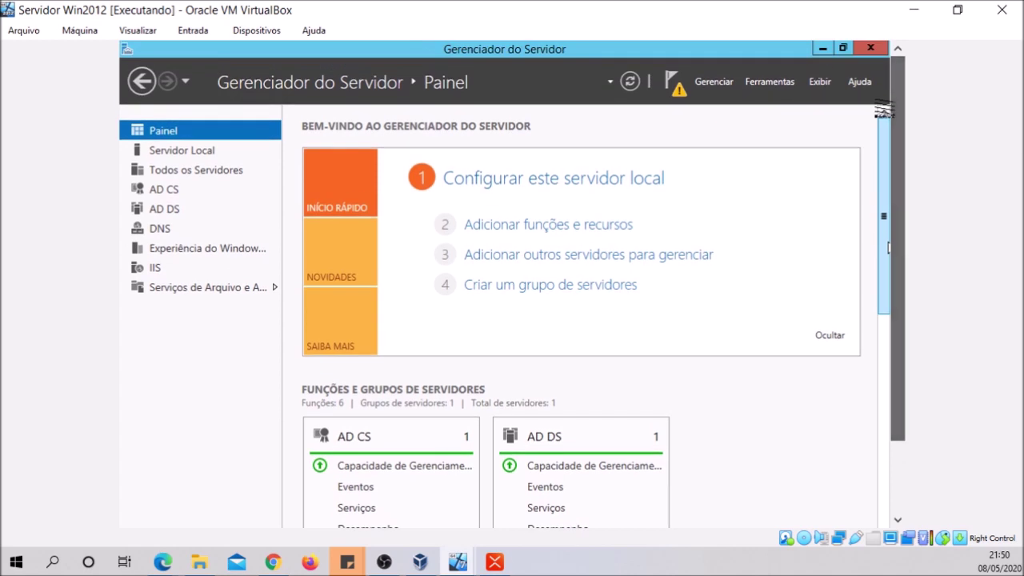
Launch Usuários e Computadores do Active Directory from Ferramentas and open teste.com's Novo menu
left_click(763, 81)
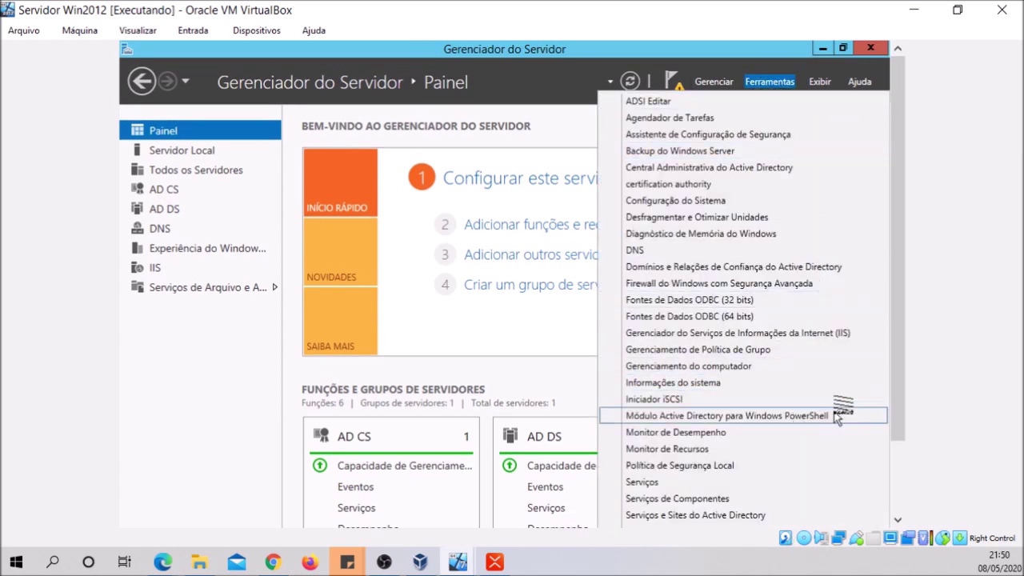
scroll(892, 389, "down", 2)
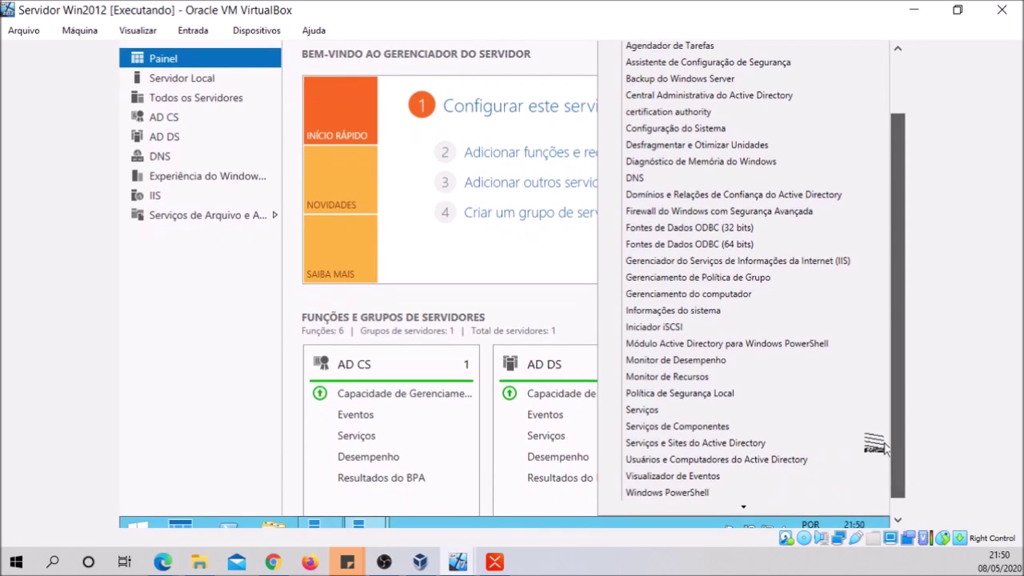
left_click(789, 462)
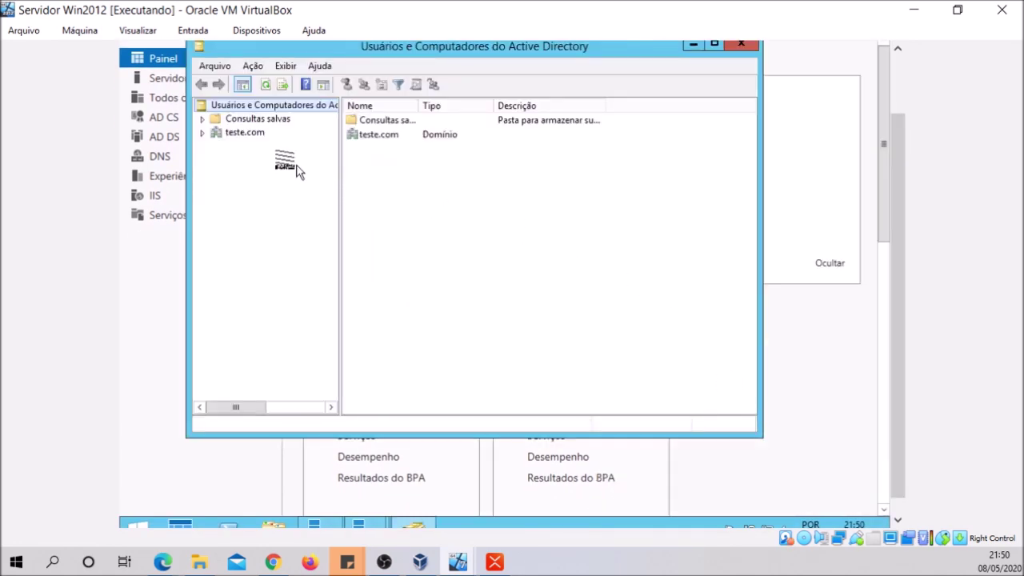
left_click(236, 135)
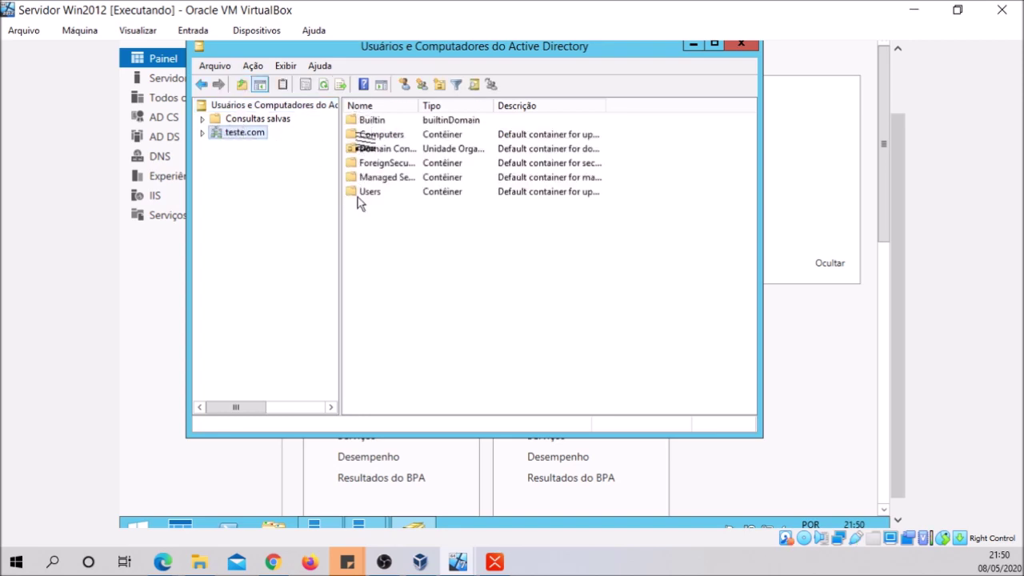
right_click(246, 136)
mouse_move(288, 248)
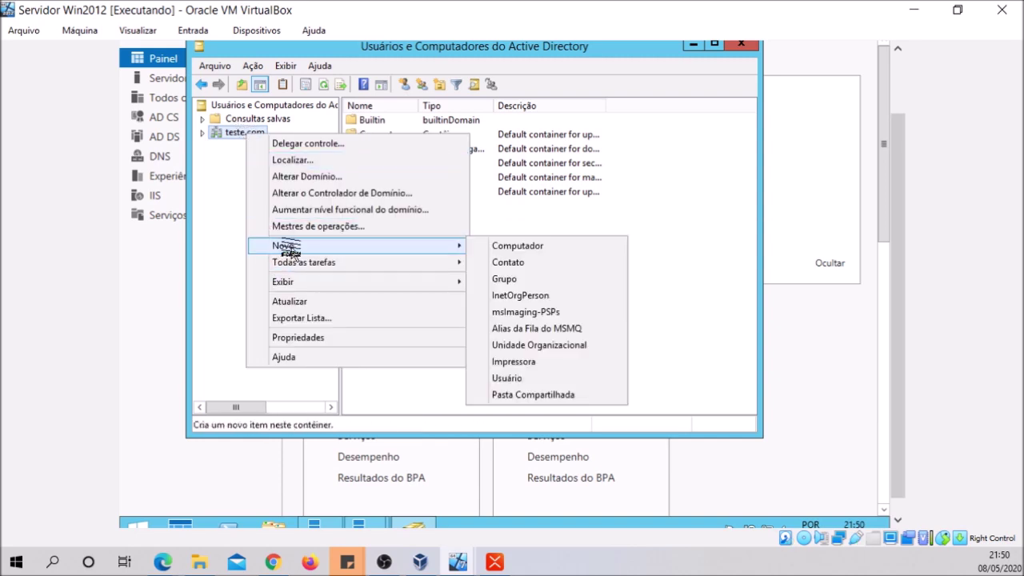
Create the DEP. FINANCEIRO organizational unit under teste.com
left_click(553, 347)
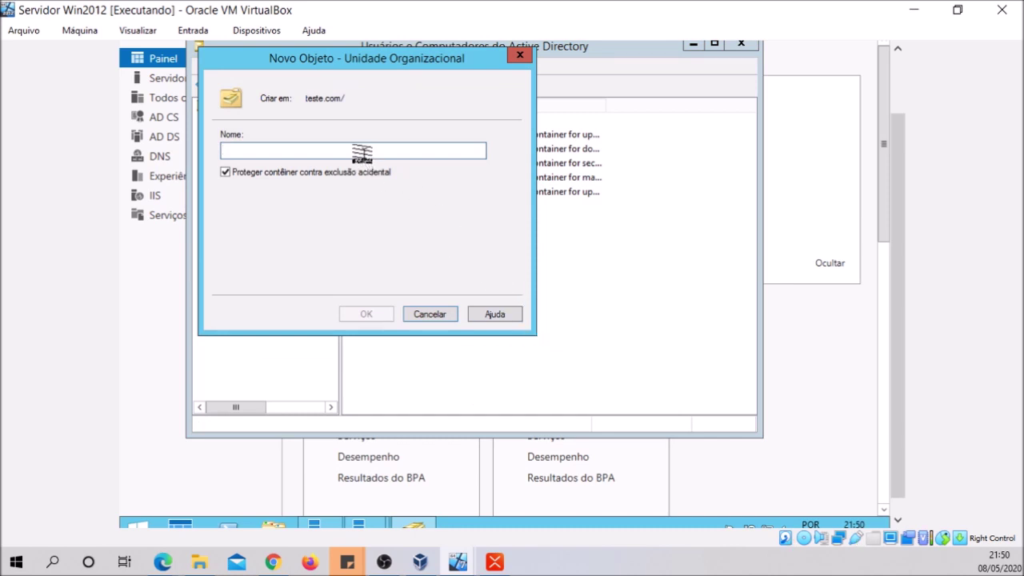
type("d")
key("BackSpace")
key("BackSpace")
type("d")
key("BackSpace")
type("DEP. FINANCEIRO")
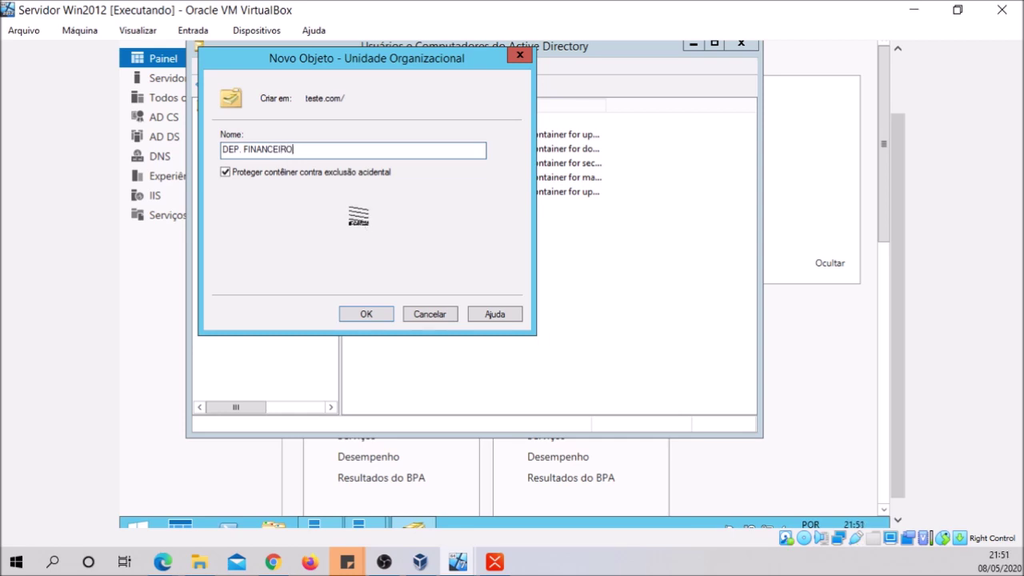
left_click(366, 313)
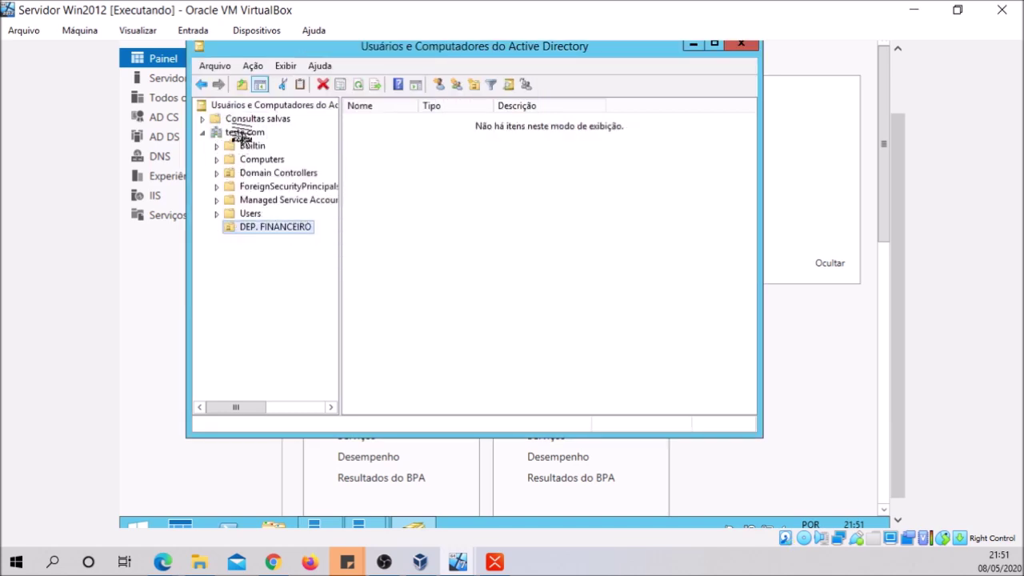
Add a second organizational unit, DEP. VENDAS, under teste.com
left_click(241, 134)
right_click(242, 137)
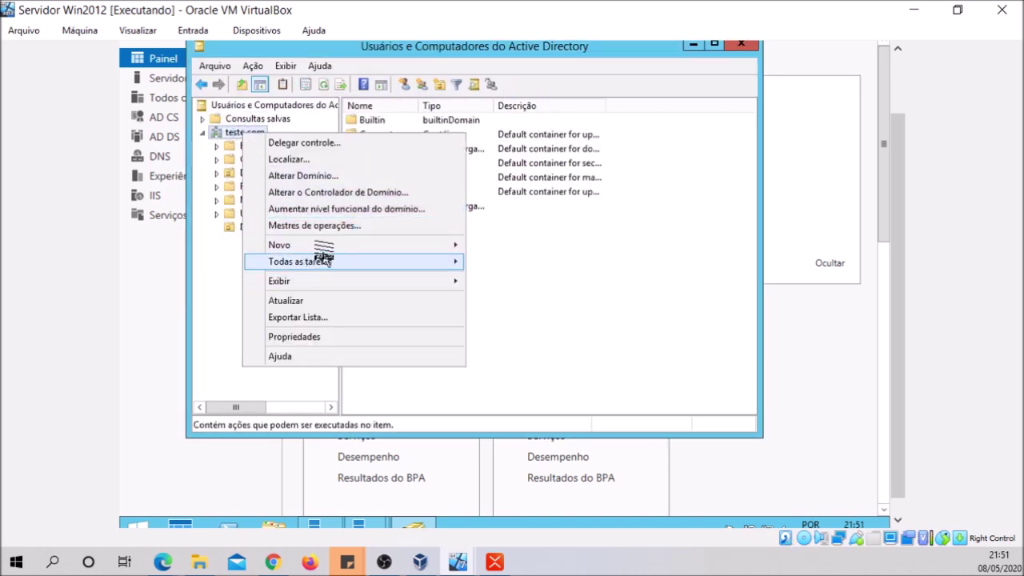
mouse_move(335, 247)
left_click(589, 344)
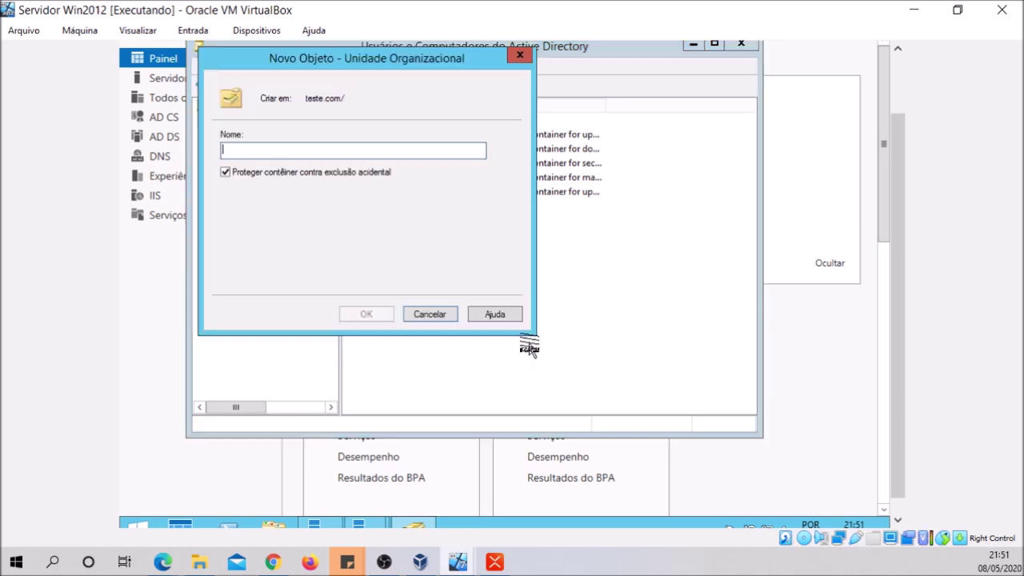
type("DEP. VENDAS")
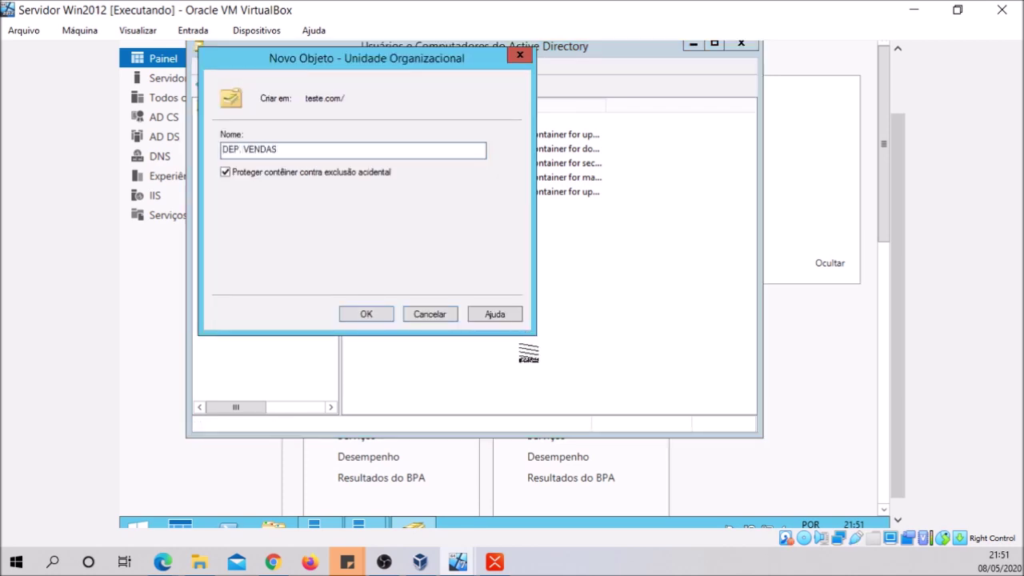
left_click(365, 315)
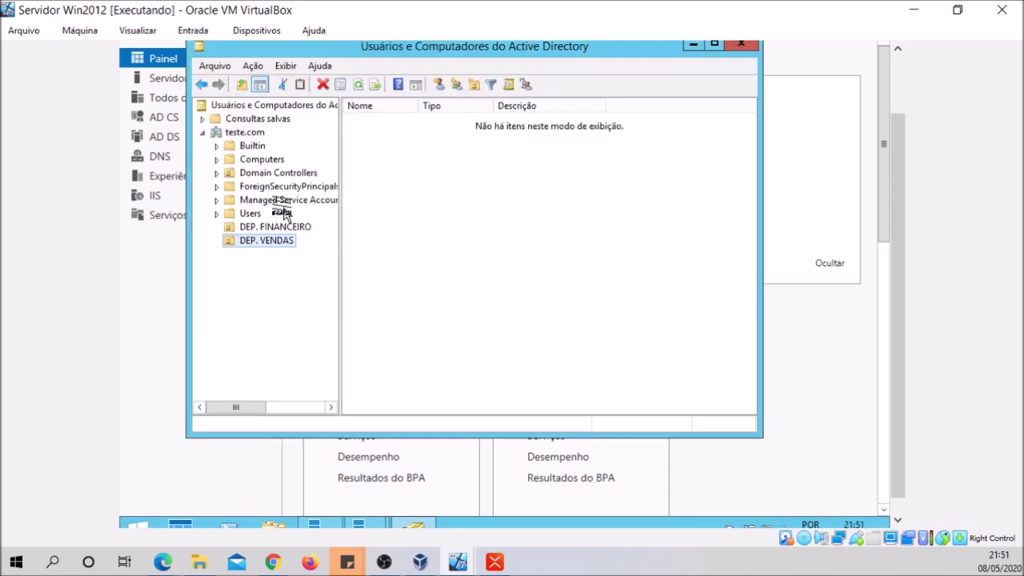
Add the third organizational unit, DEP. COMPRAS, under teste.com
left_click(248, 134)
right_click(253, 136)
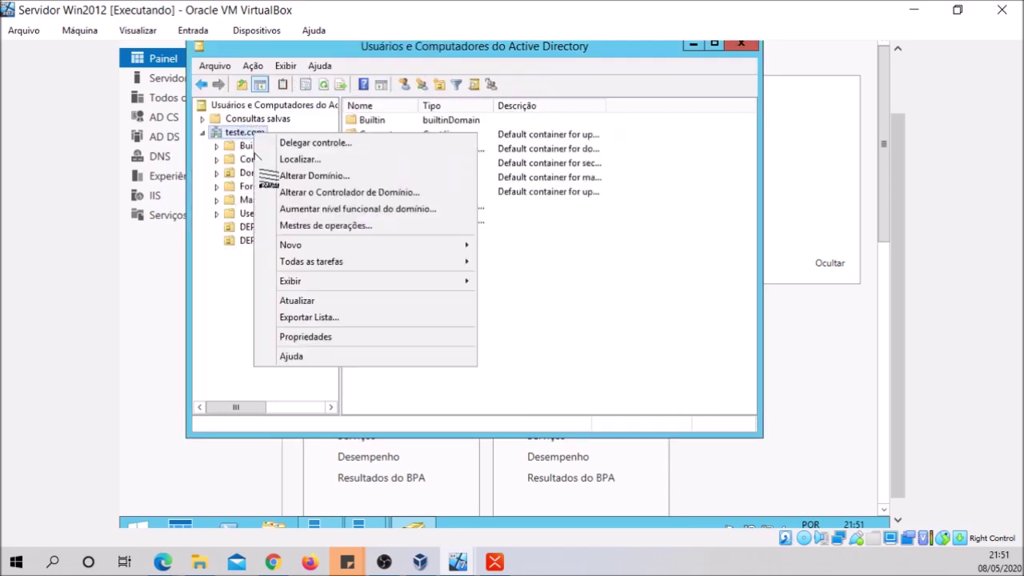
mouse_move(320, 244)
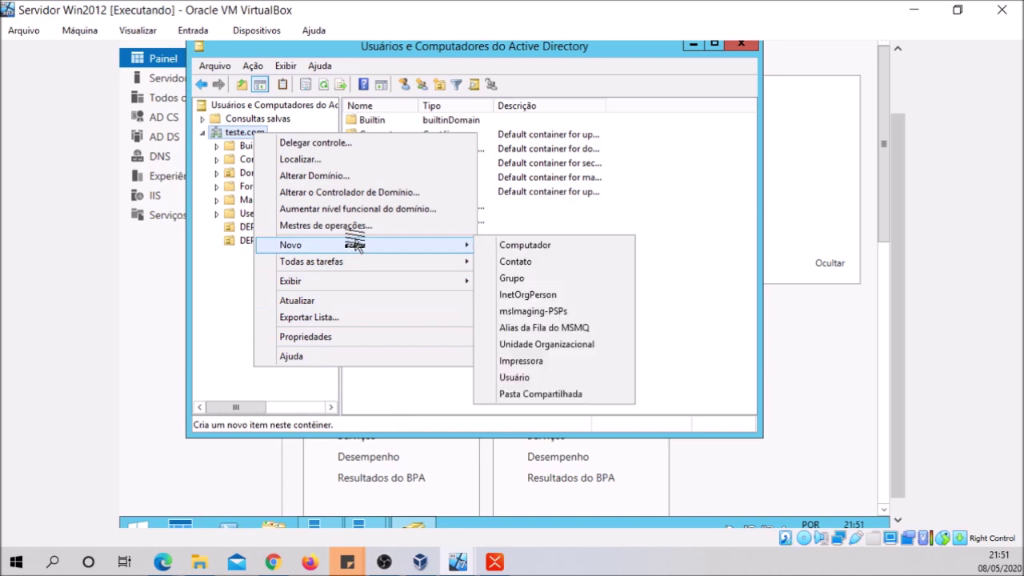
left_click(531, 344)
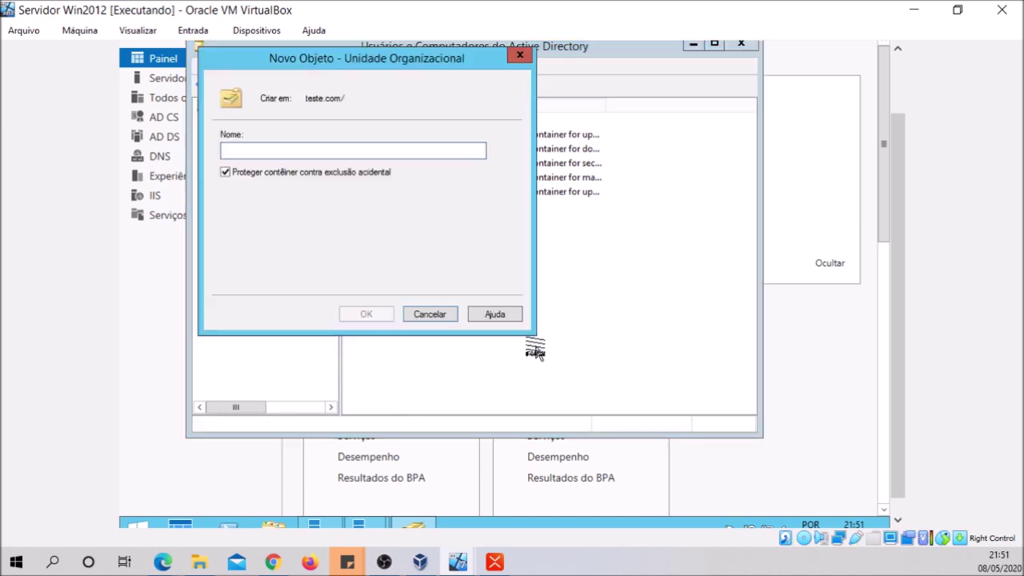
type("DEP.COMPRAS")
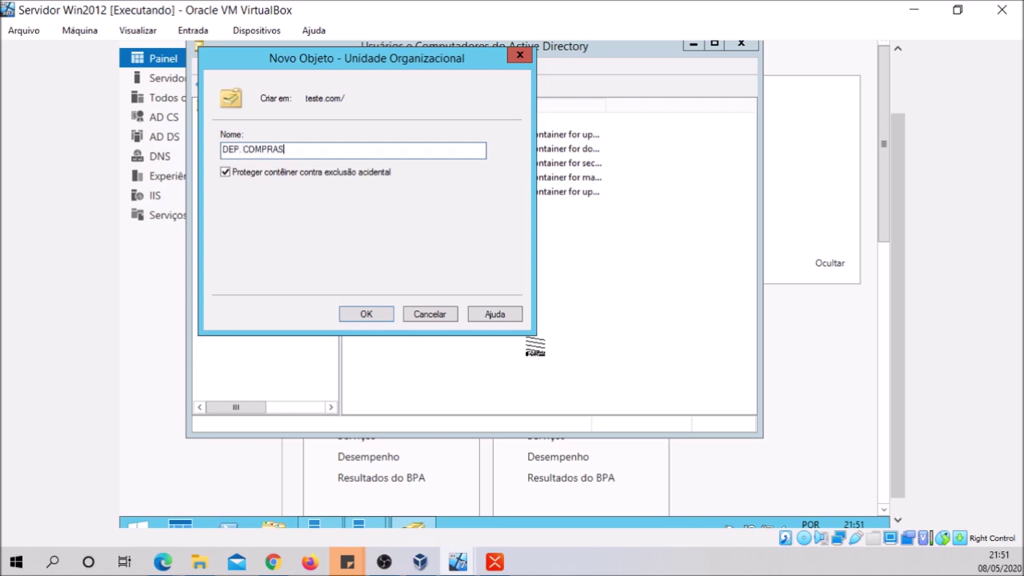
left_click(366, 314)
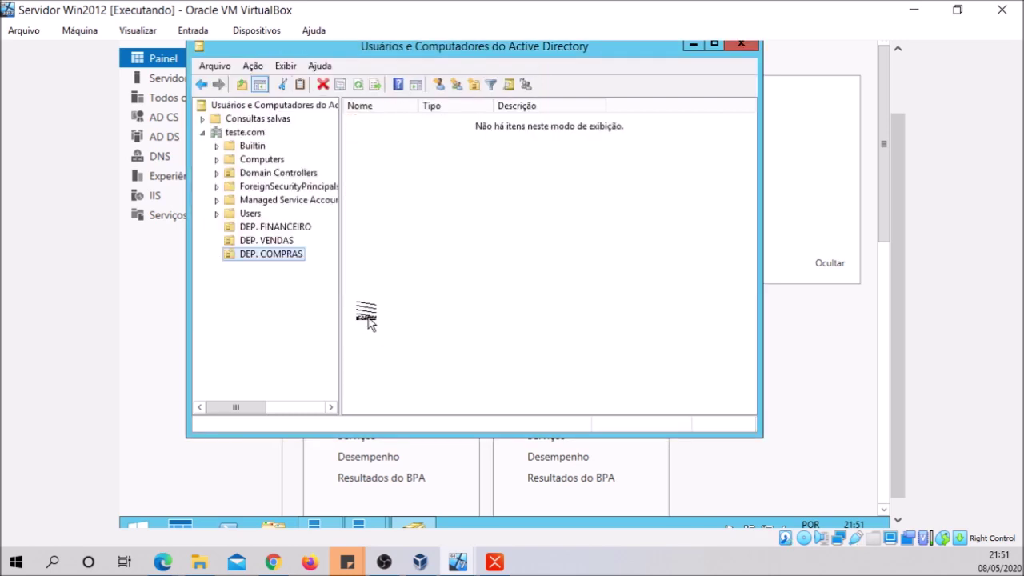
left_click(271, 227)
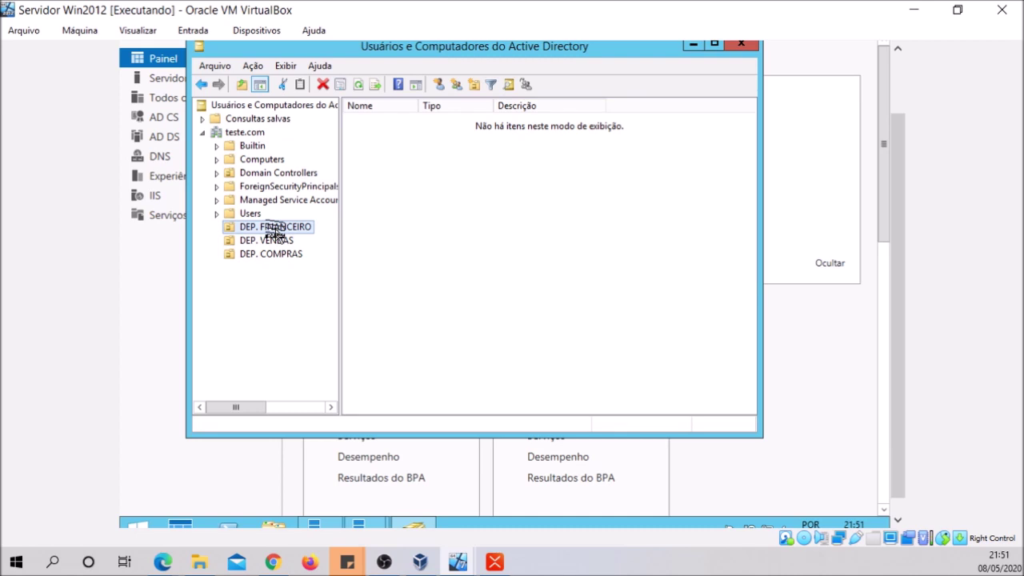
Start a new user (Novo > Usuário) in the DEP. FINANCEIRO organizational unit
left_click(268, 240)
left_click(269, 254)
left_click(286, 228)
right_click(285, 228)
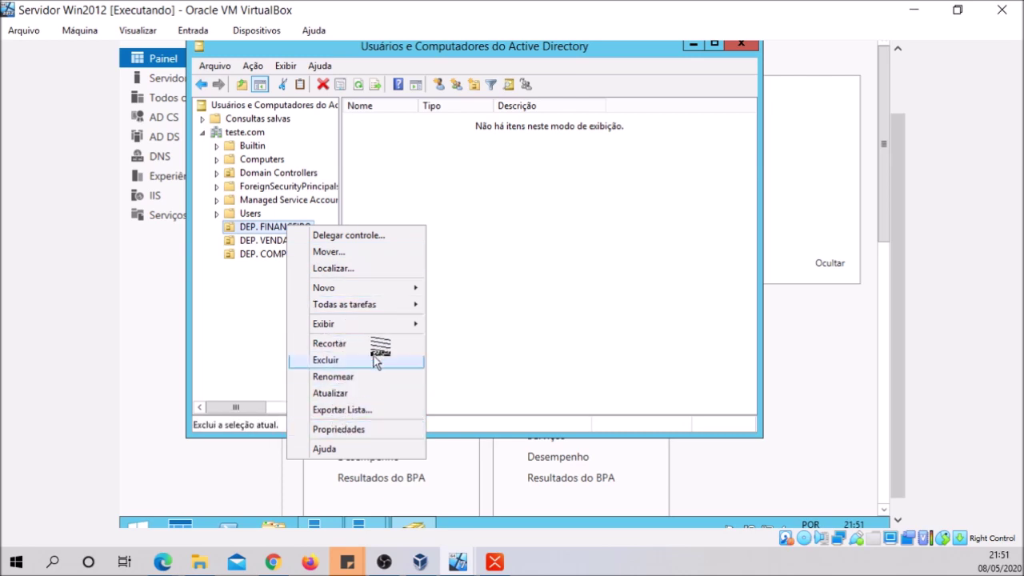
mouse_move(389, 284)
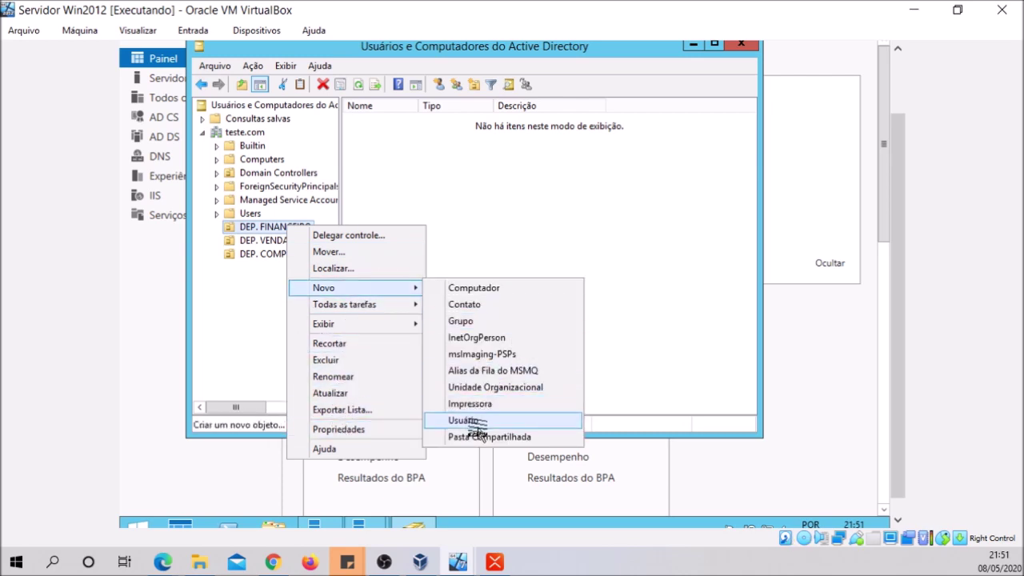
left_click(471, 421)
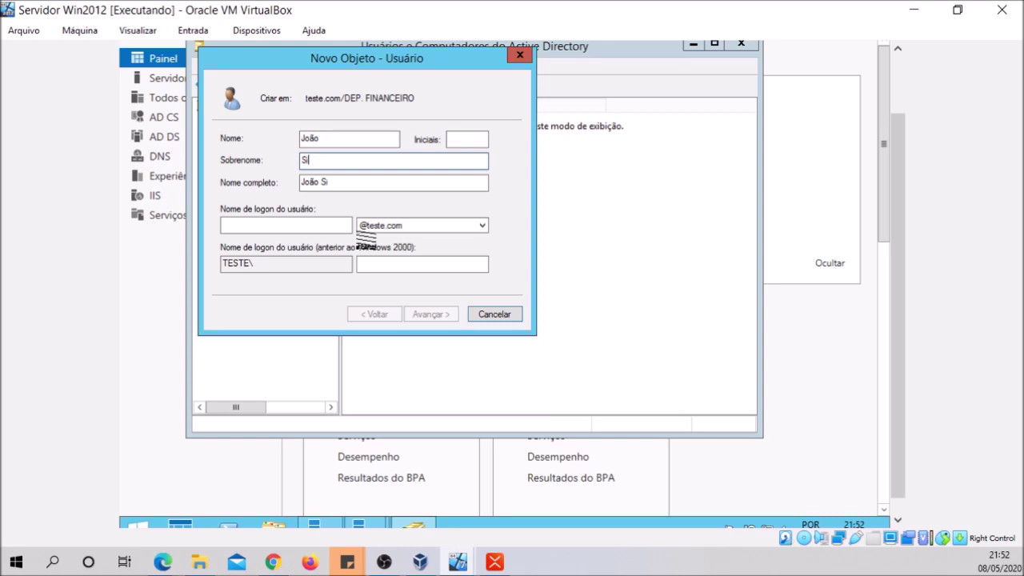
Fill in the user's first name, surname and logon name, then enter and confirm the password
left_click(305, 226)
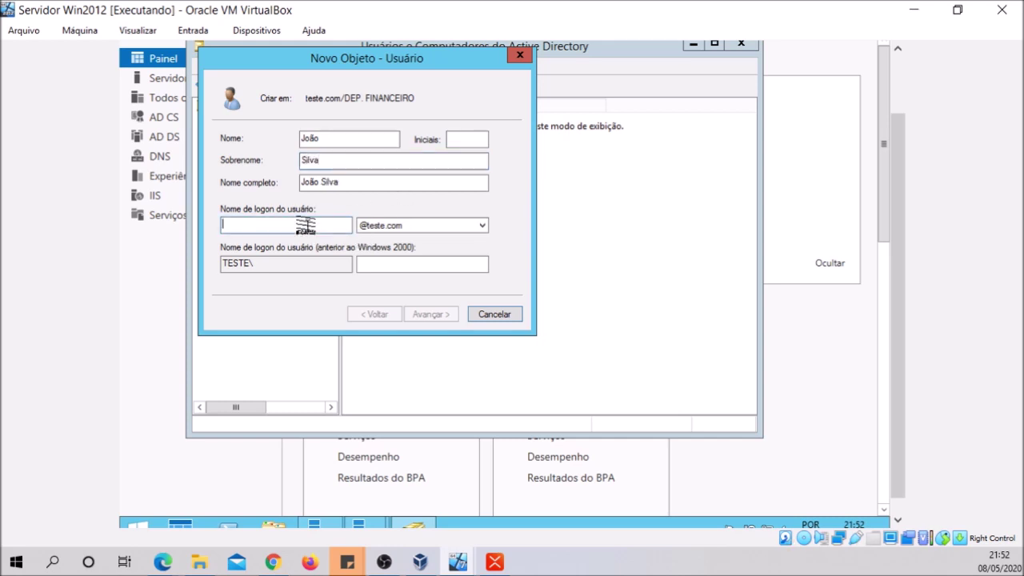
type("jo")
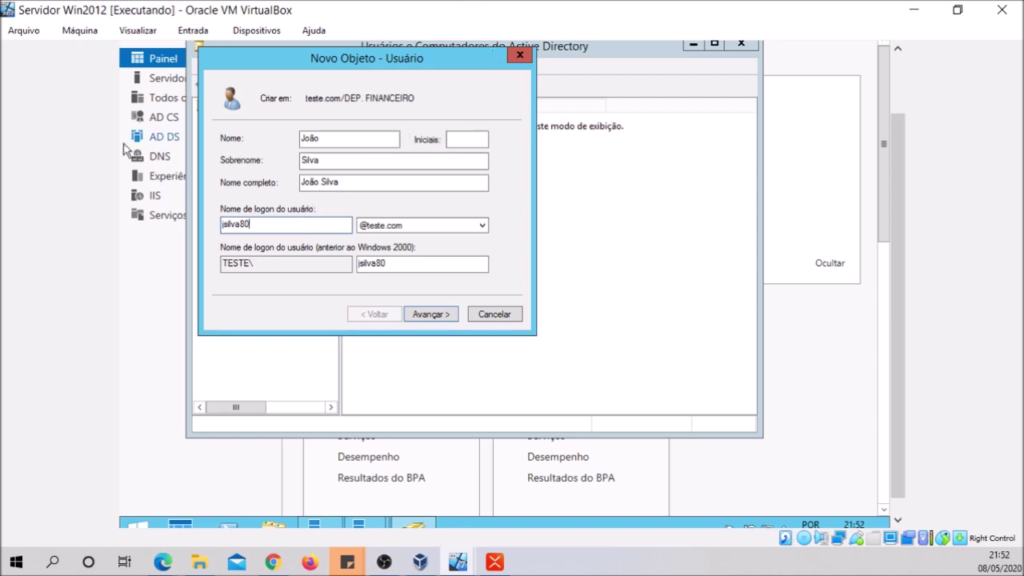
left_click(432, 315)
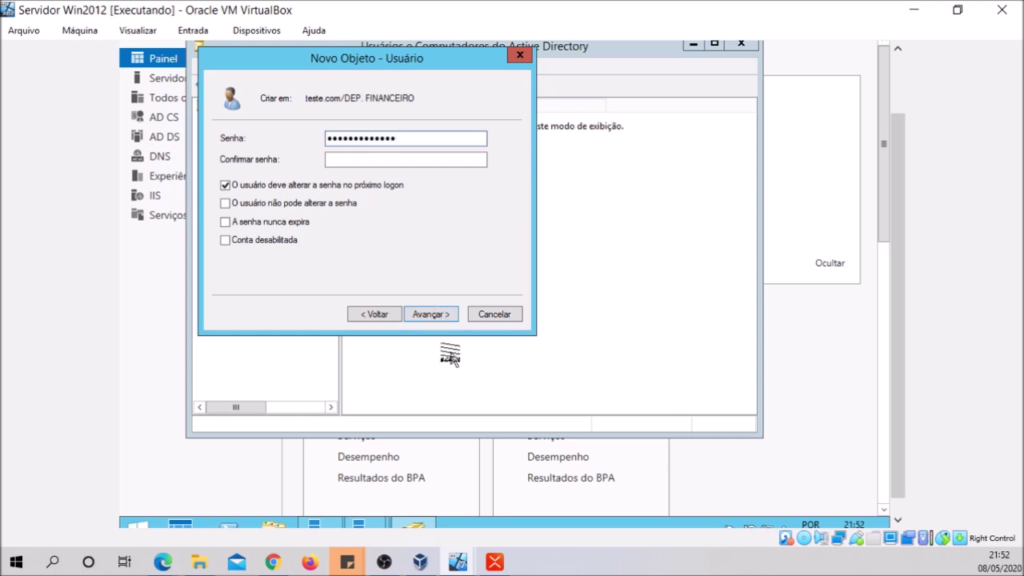
left_click(417, 157)
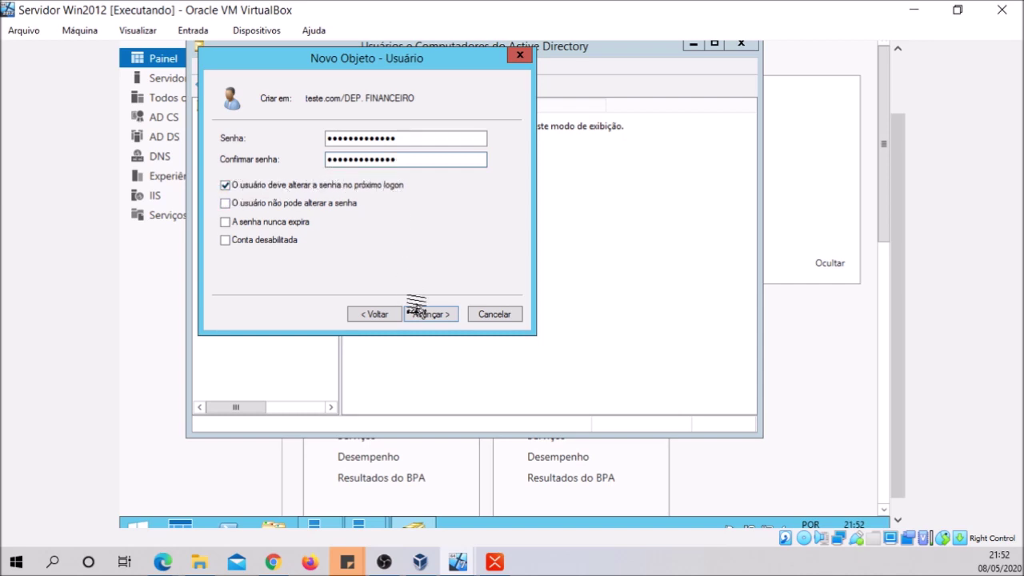
left_click(423, 314)
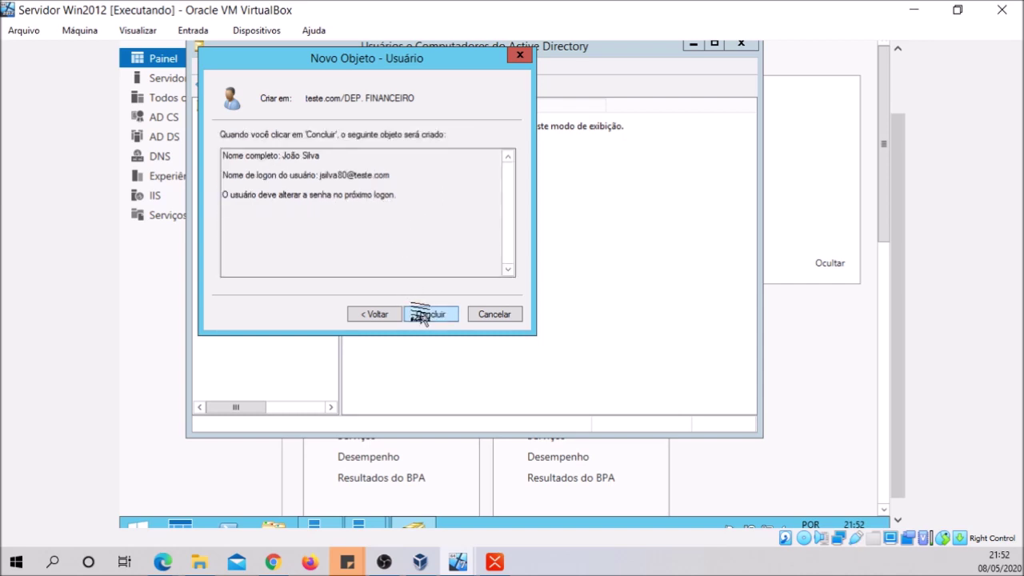
Finish the new user in DEP. FINANCEIRO and open its Propriedades dialog
left_click(421, 314)
left_click(367, 122)
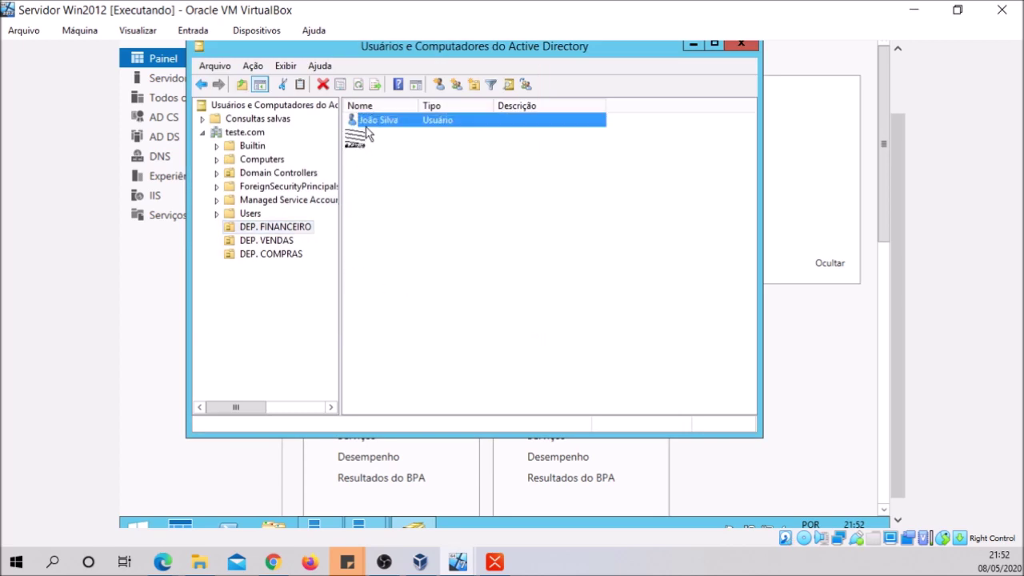
left_click(391, 122)
left_click_drag(292, 232, 263, 242)
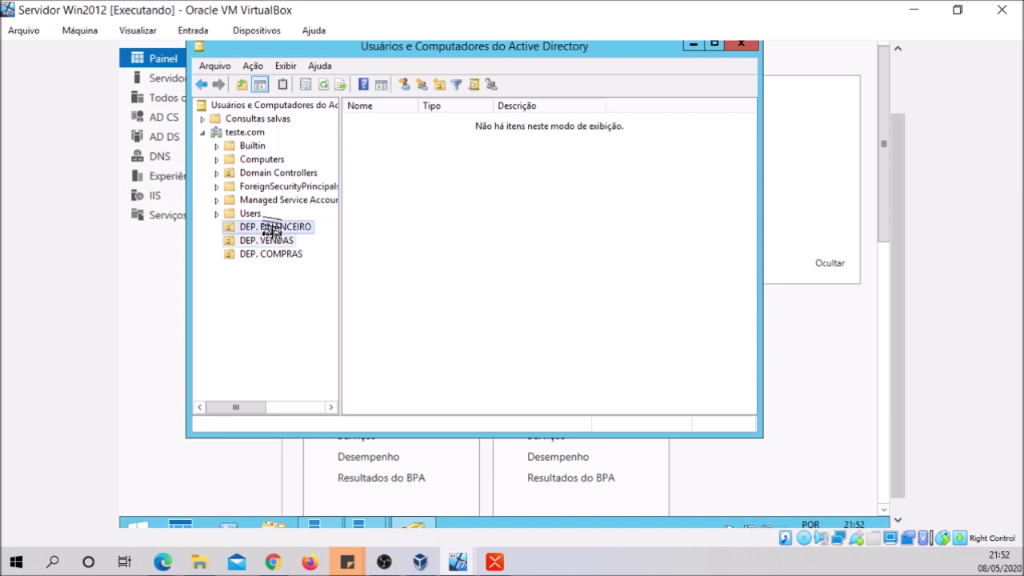
left_click(272, 228)
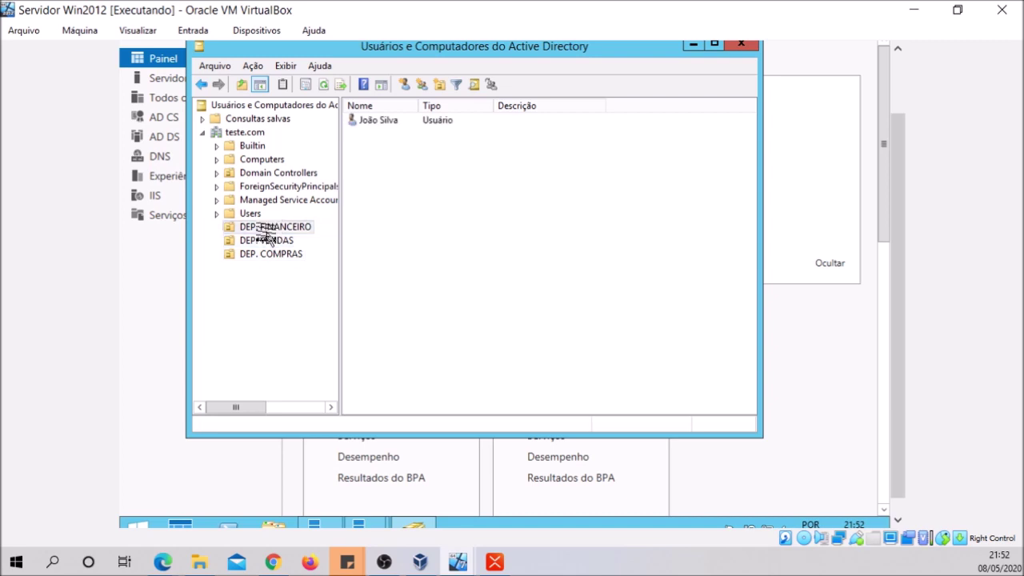
right_click(375, 120)
left_click(400, 321)
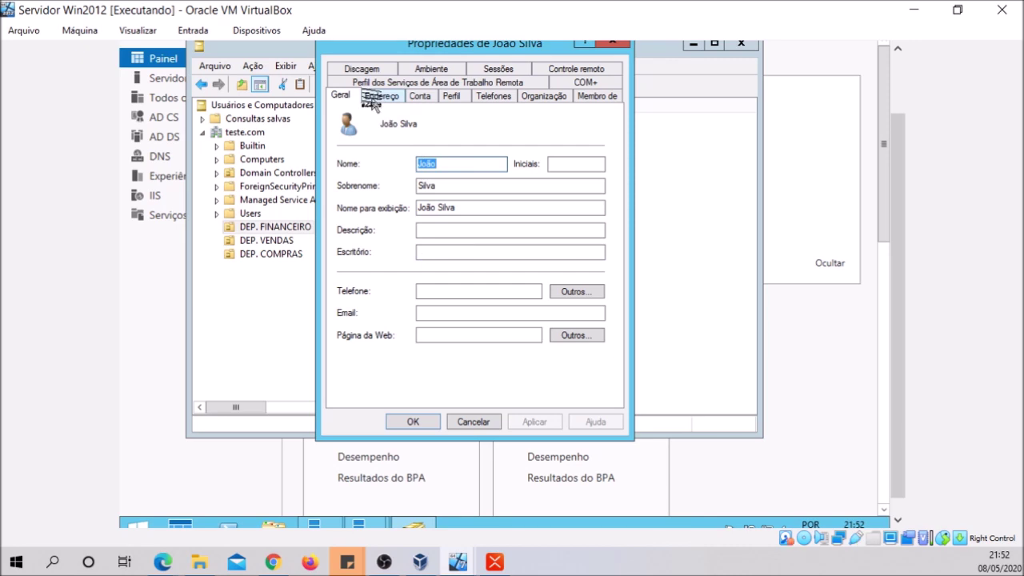
Look through the Endereço and Geral tabs, ending on the Conta account settings
left_click(371, 96)
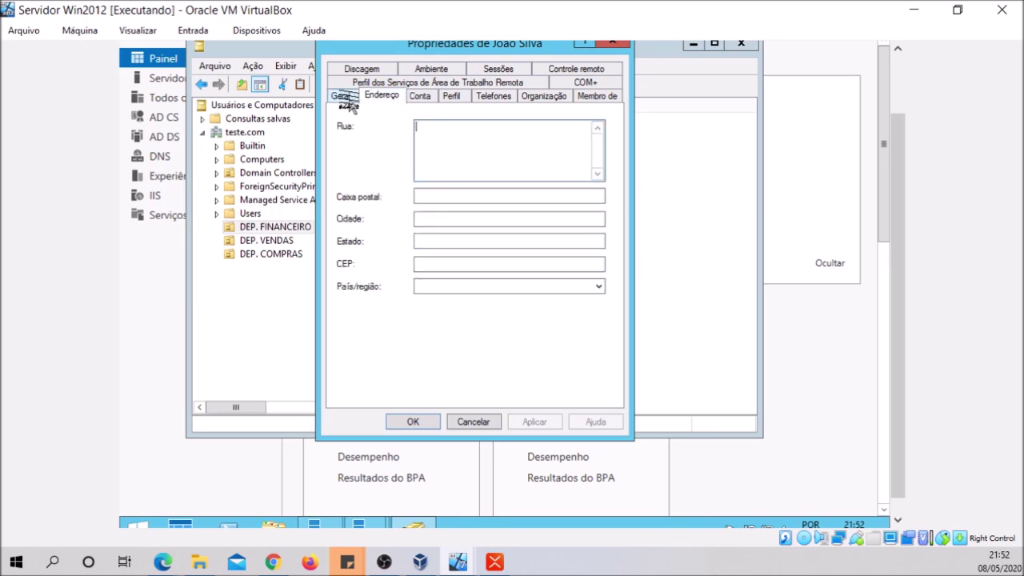
left_click(341, 96)
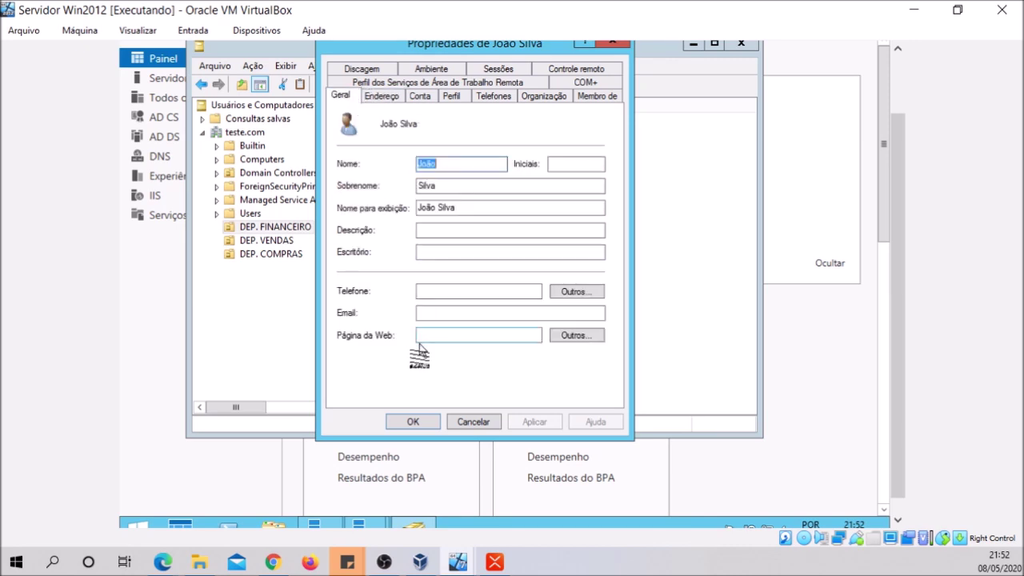
left_click(391, 96)
left_click(419, 97)
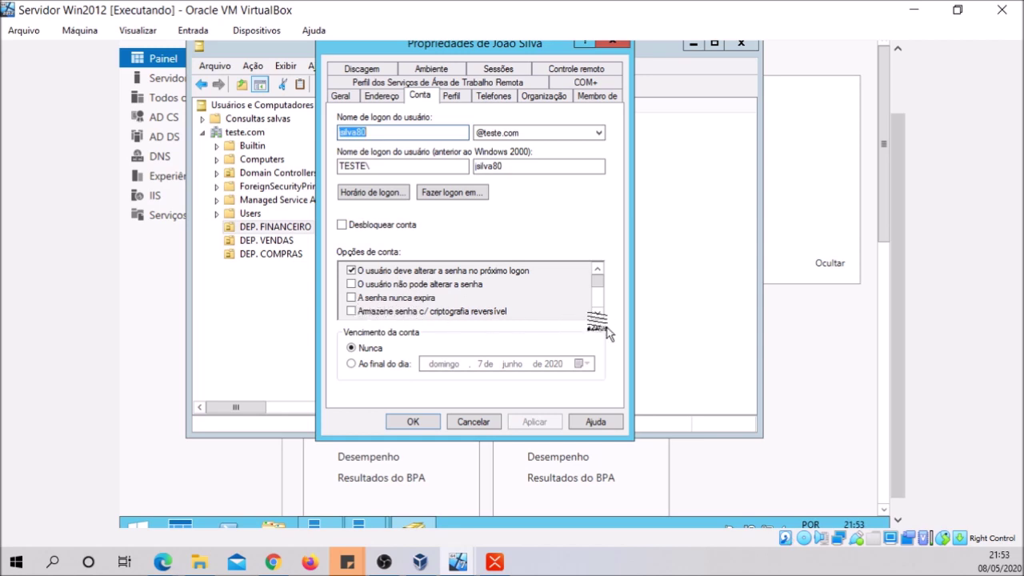
Set the user's logon hours to Logon negado all day on domingo and sábado, allowing weekdays only
left_click(377, 195)
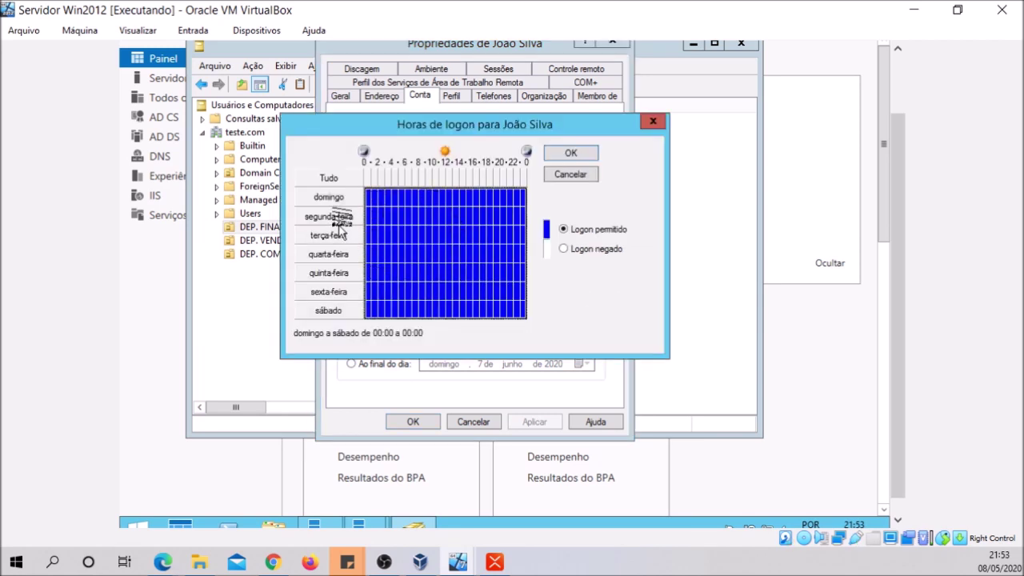
left_click_drag(368, 201, 551, 224)
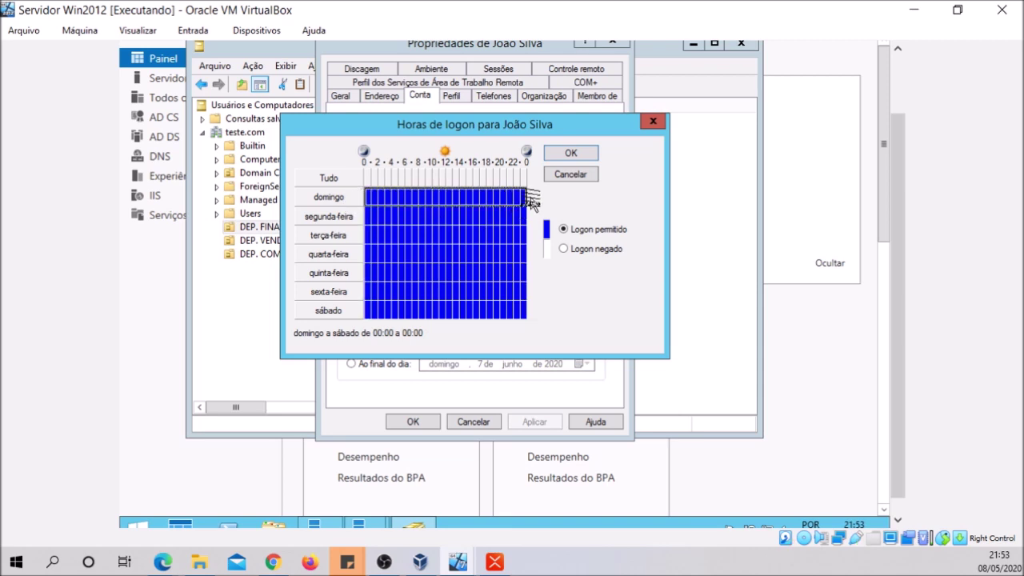
left_click(562, 249)
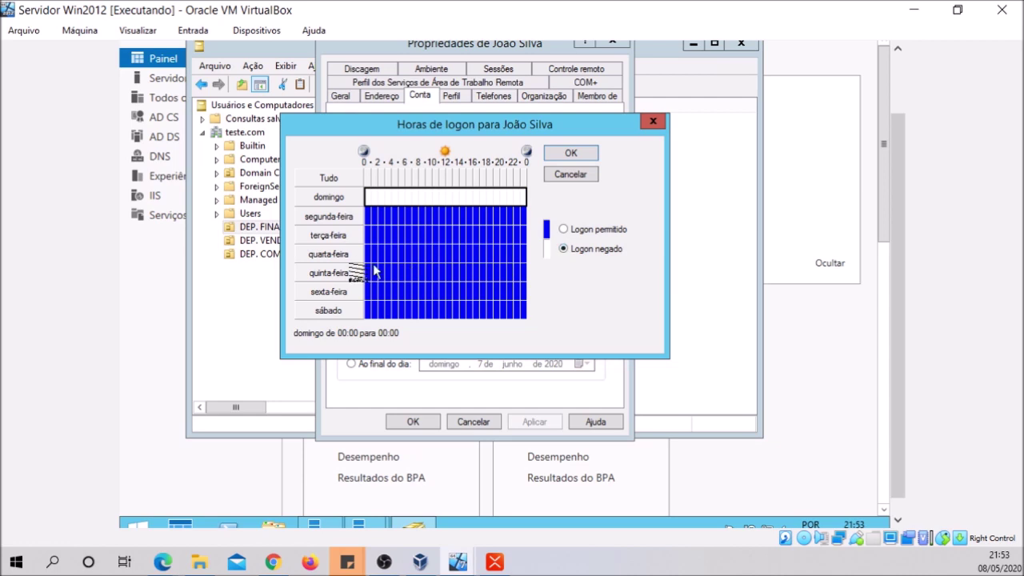
left_click_drag(365, 312, 533, 312)
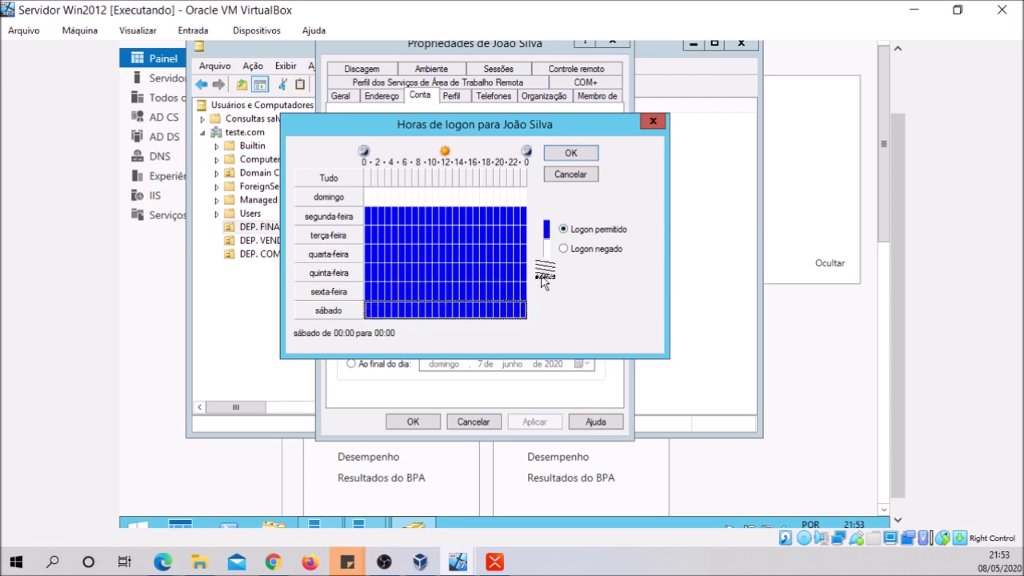
left_click(563, 249)
left_click(451, 312)
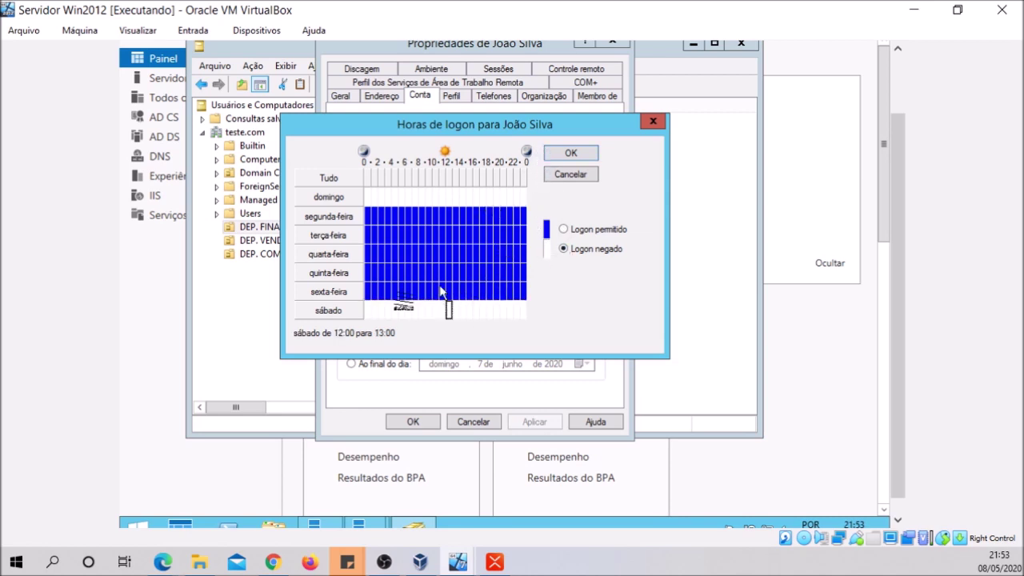
left_click(574, 152)
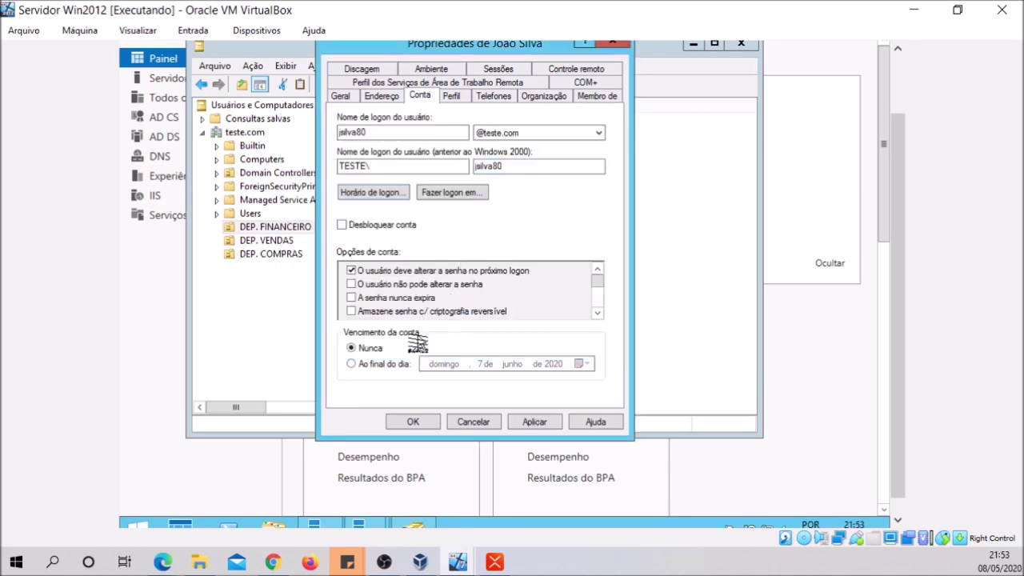
Review the Perfil, Telefones and Organização tabs, then widen the Membro de group column to read it
left_click(449, 97)
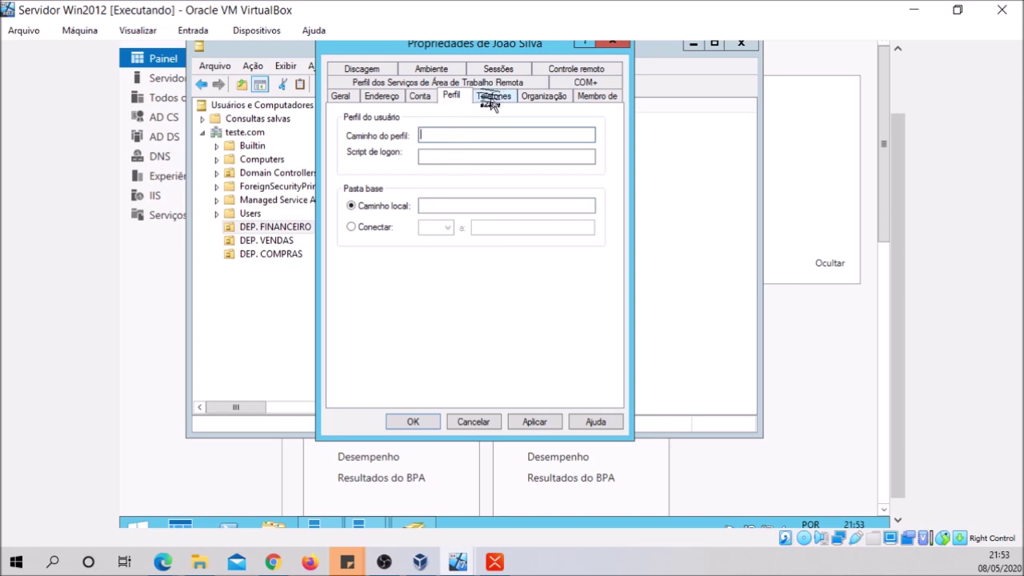
left_click(491, 97)
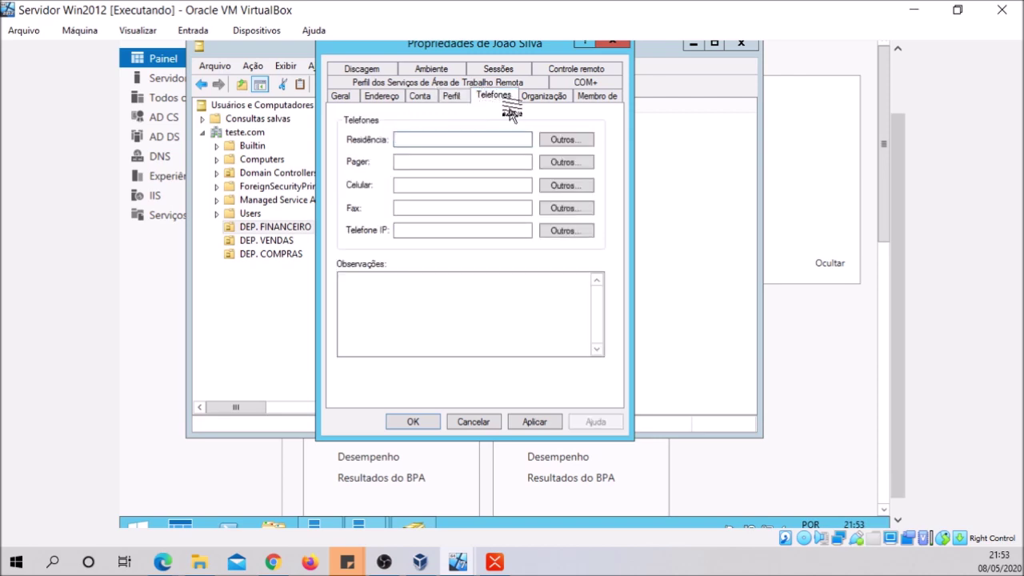
left_click(539, 97)
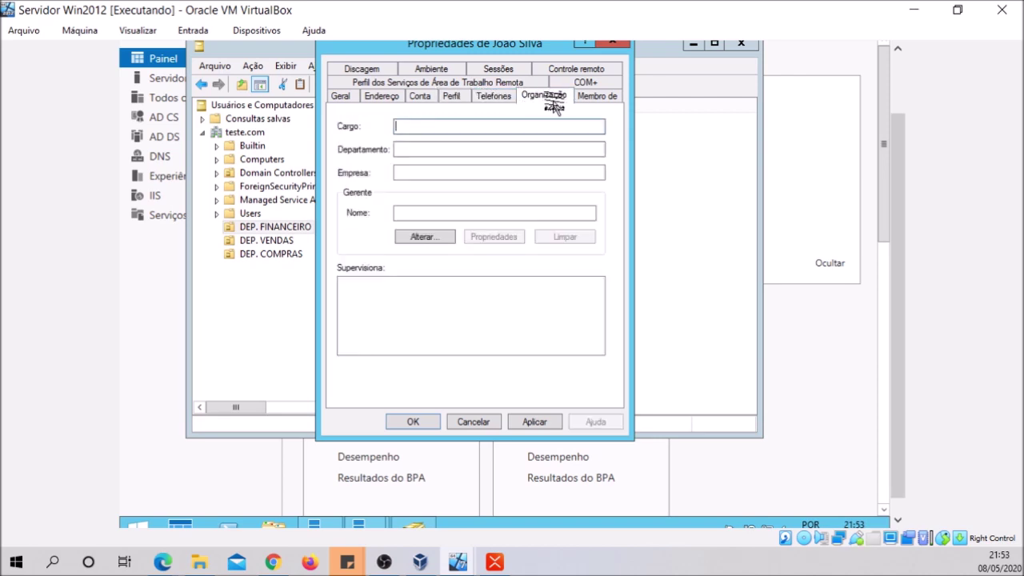
left_click(583, 97)
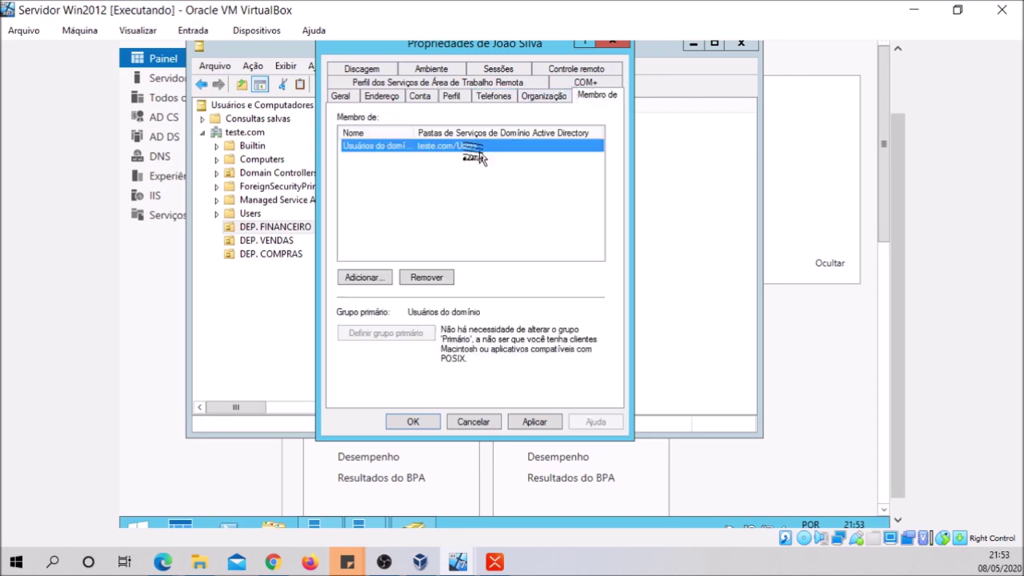
left_click_drag(411, 135, 450, 134)
Add the user to the Admins. do domínio group by checking names for 'ad'
left_click(365, 276)
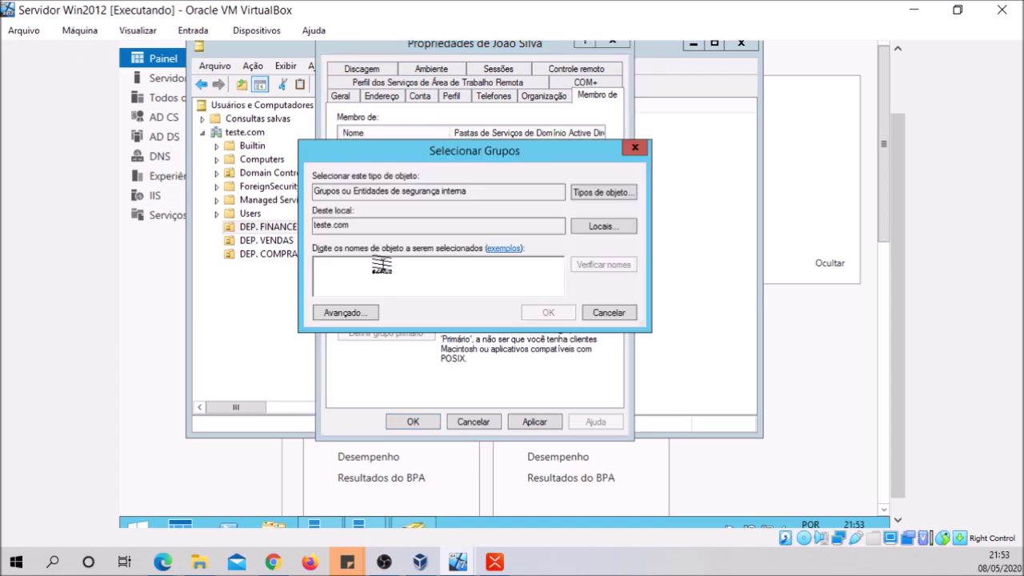
type("ad")
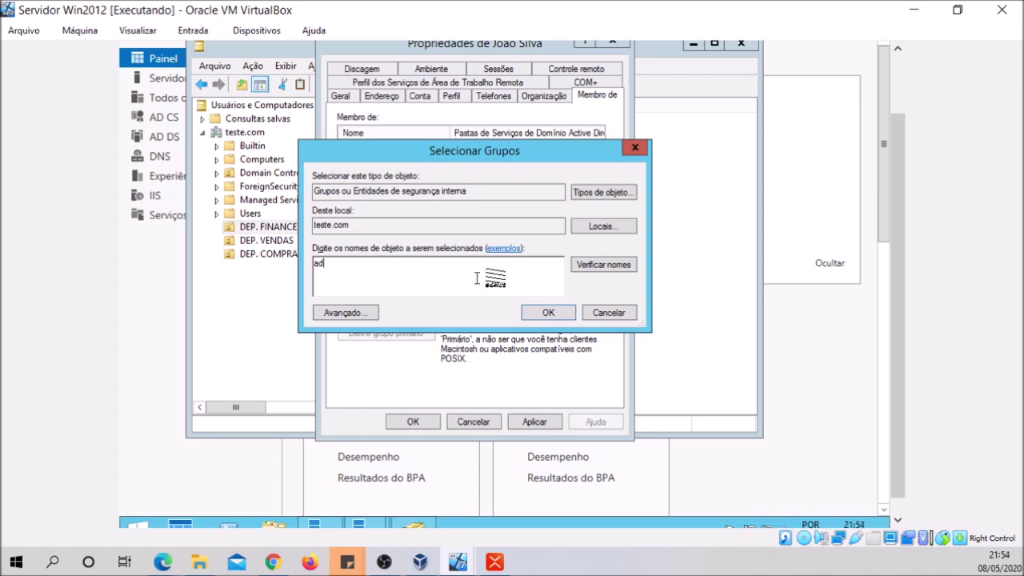
left_click(582, 267)
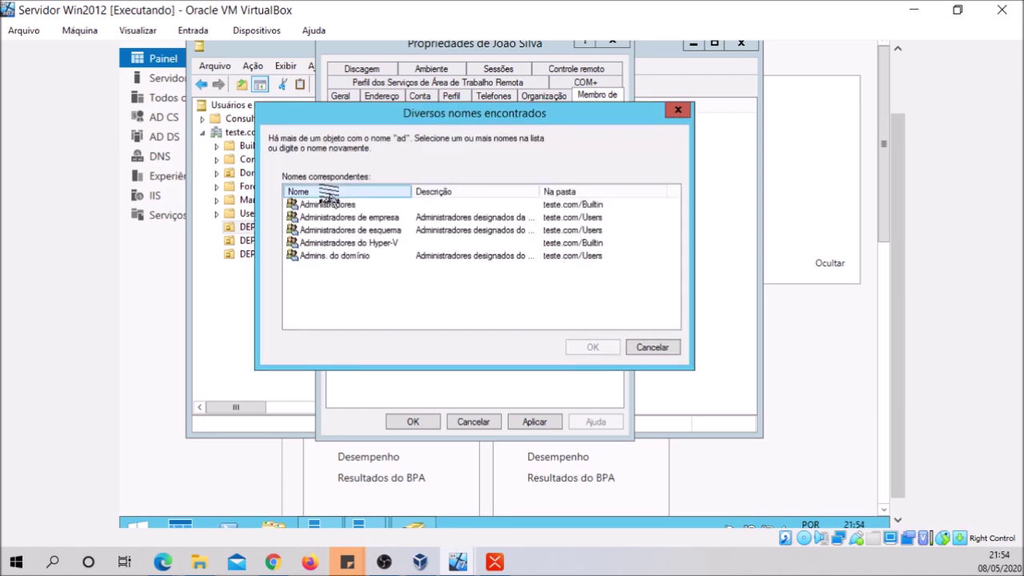
left_click(338, 257)
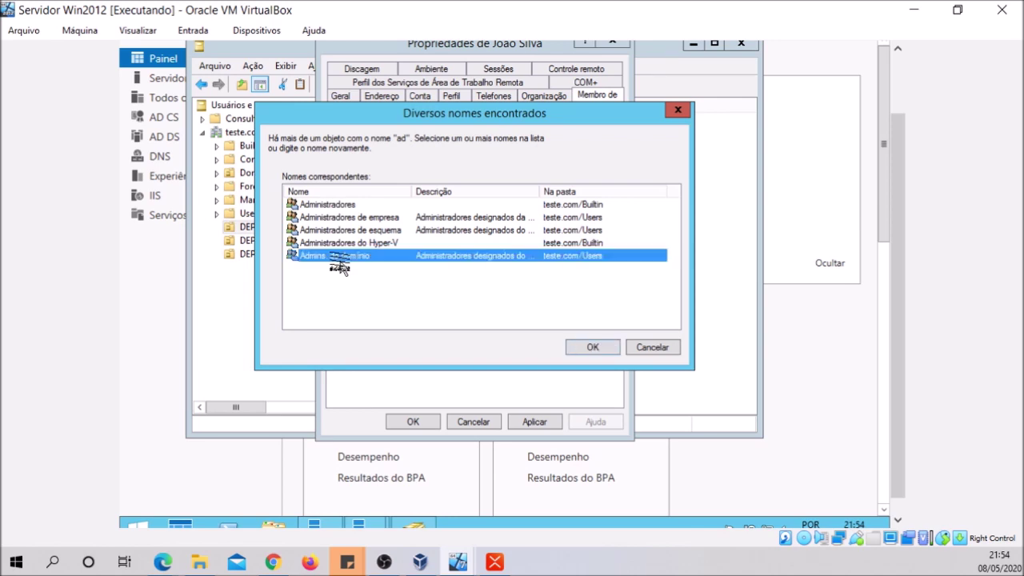
left_click(578, 349)
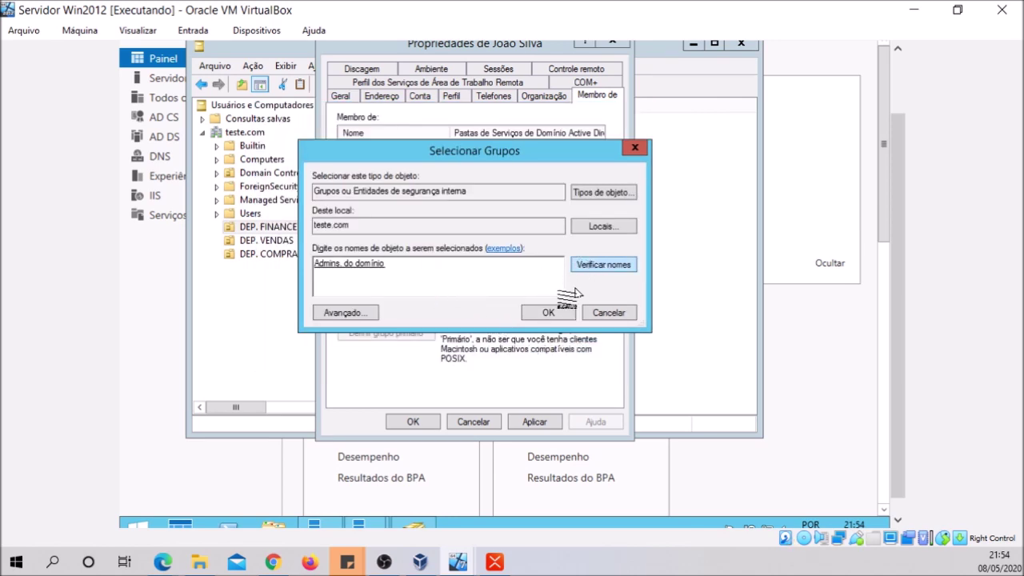
left_click(547, 312)
Add the user to the Administradores group as well, then OK the properties dialog
left_click(376, 278)
type("adm")
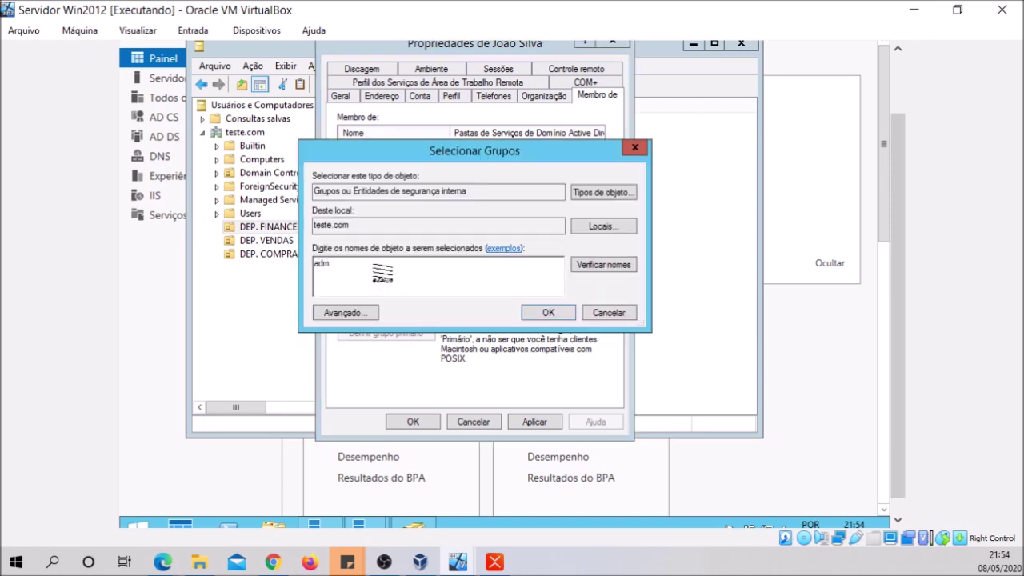
left_click(583, 266)
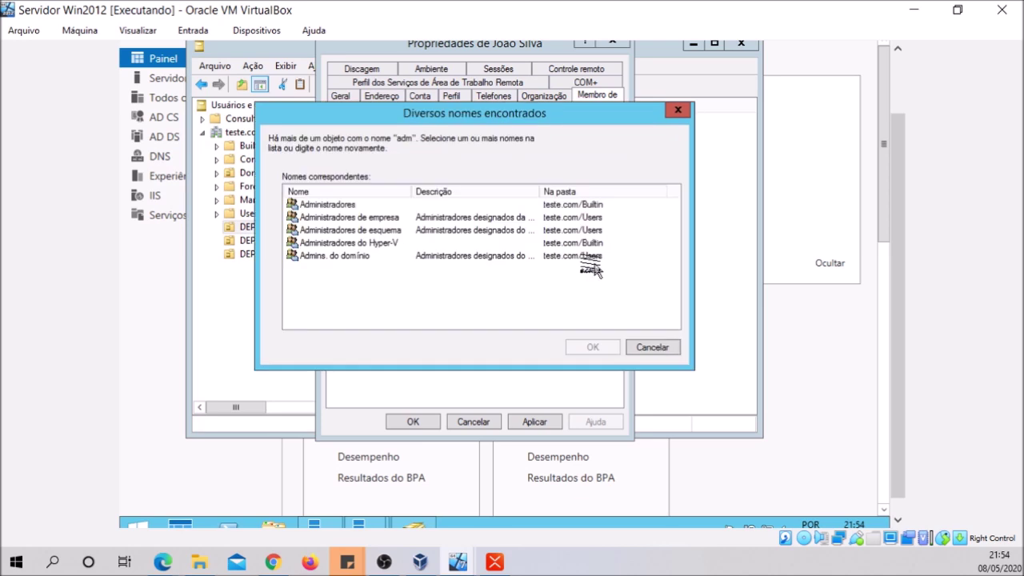
left_click(352, 205)
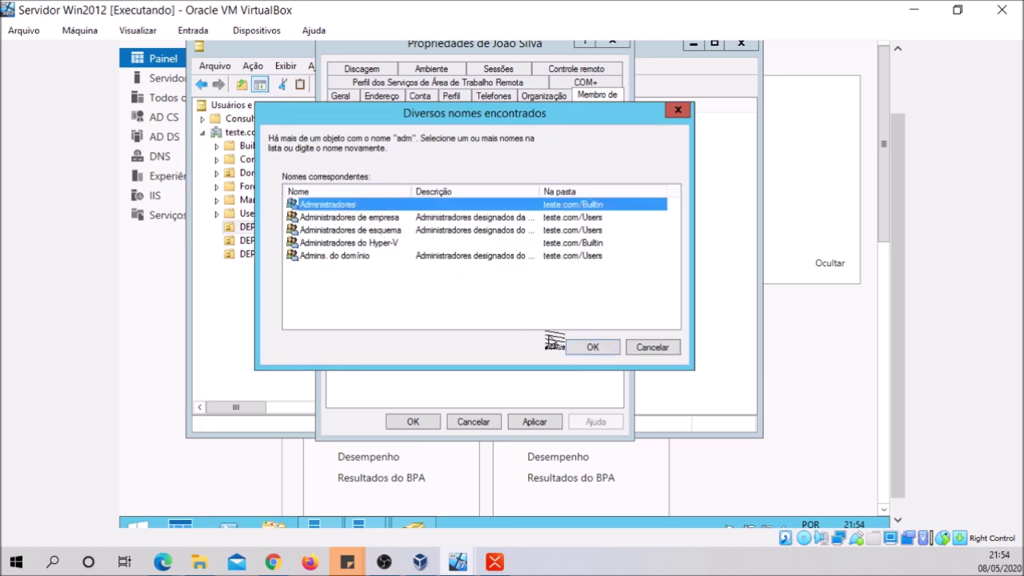
left_click(579, 348)
left_click(530, 313)
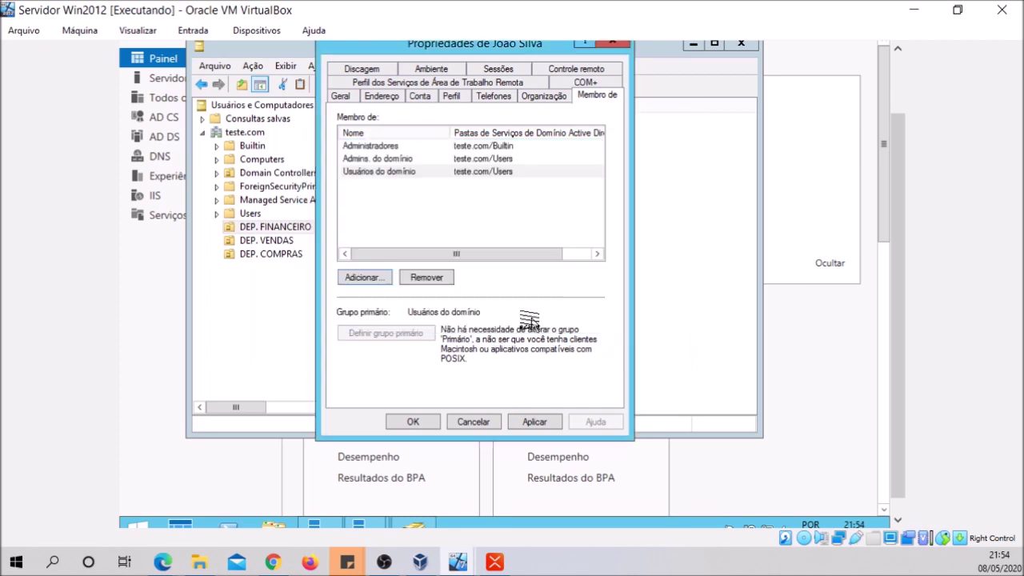
left_click(413, 422)
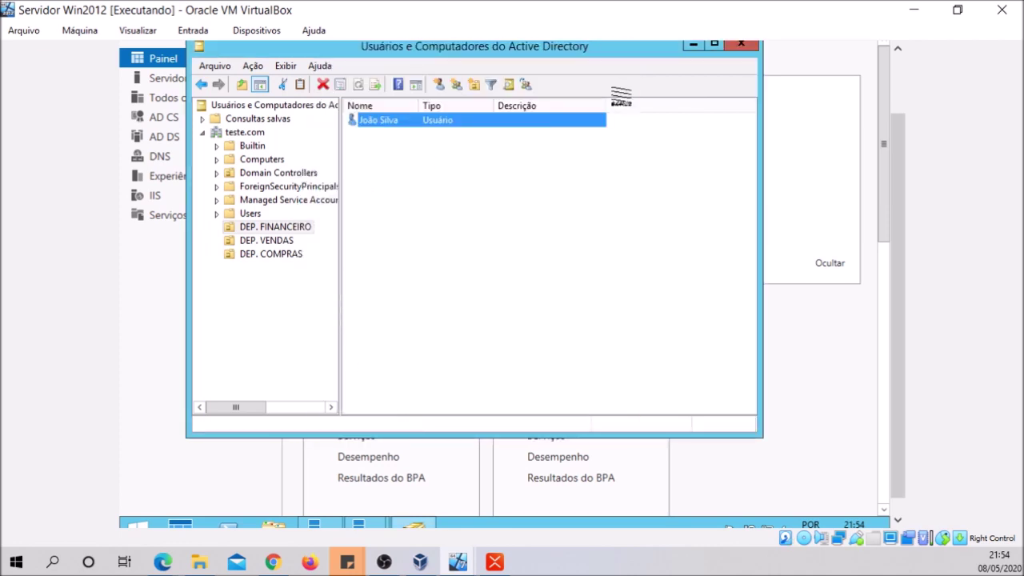
Browse the DEP. FINANCEIRO, DEP. VENDAS, DEP. COMPRAS and Computers containers, ending on DEP. FINANCEIRO
left_click(279, 227)
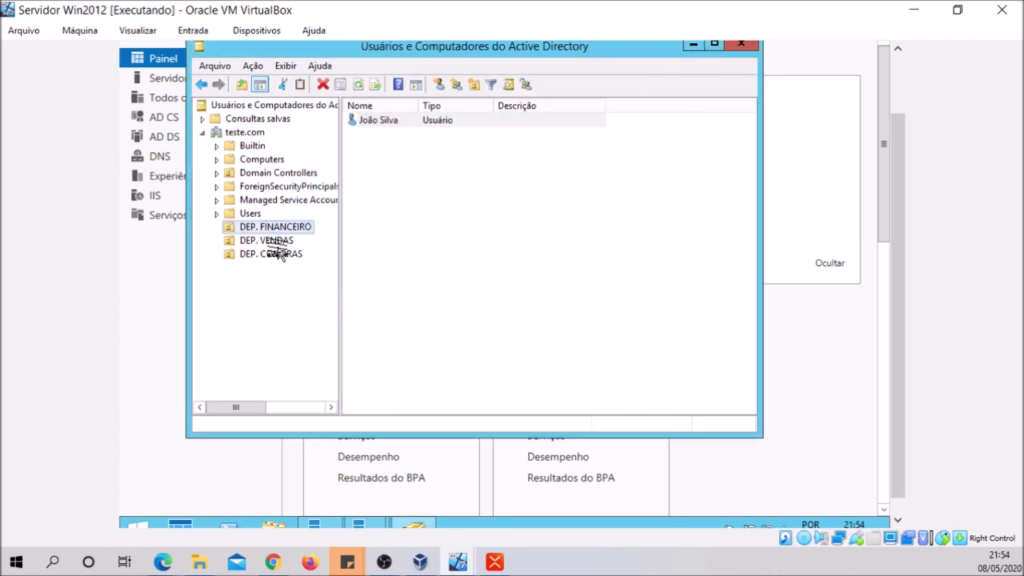
left_click(272, 241)
left_click(268, 228)
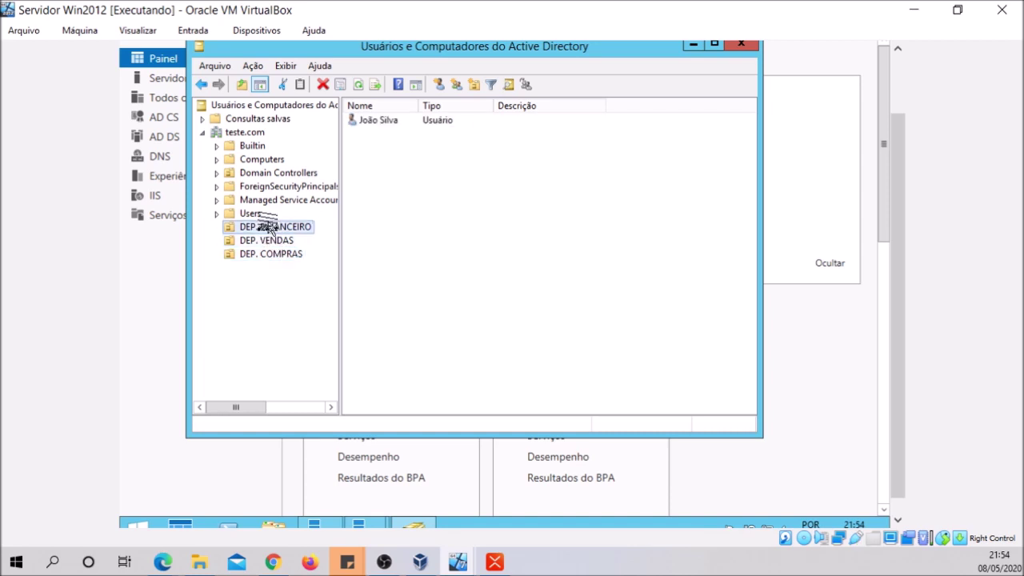
left_click(260, 161)
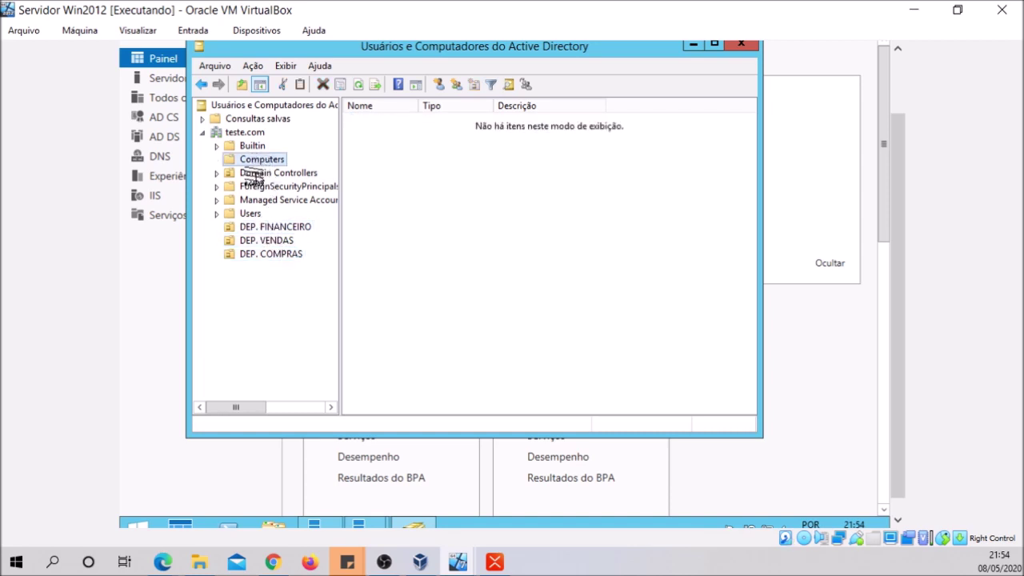
left_click(249, 255)
left_click(264, 241)
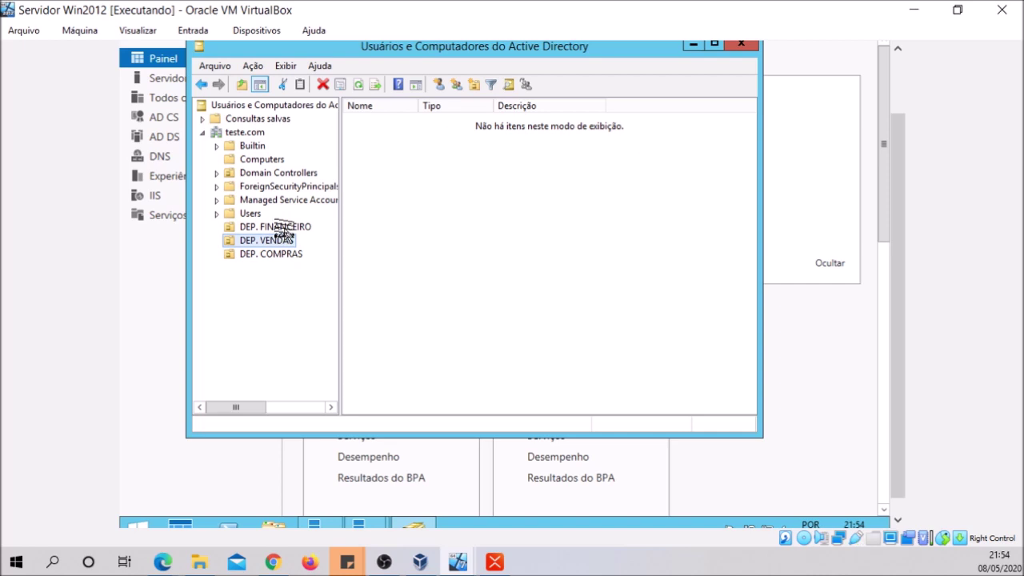
left_click(273, 228)
left_click(268, 254)
left_click(266, 241)
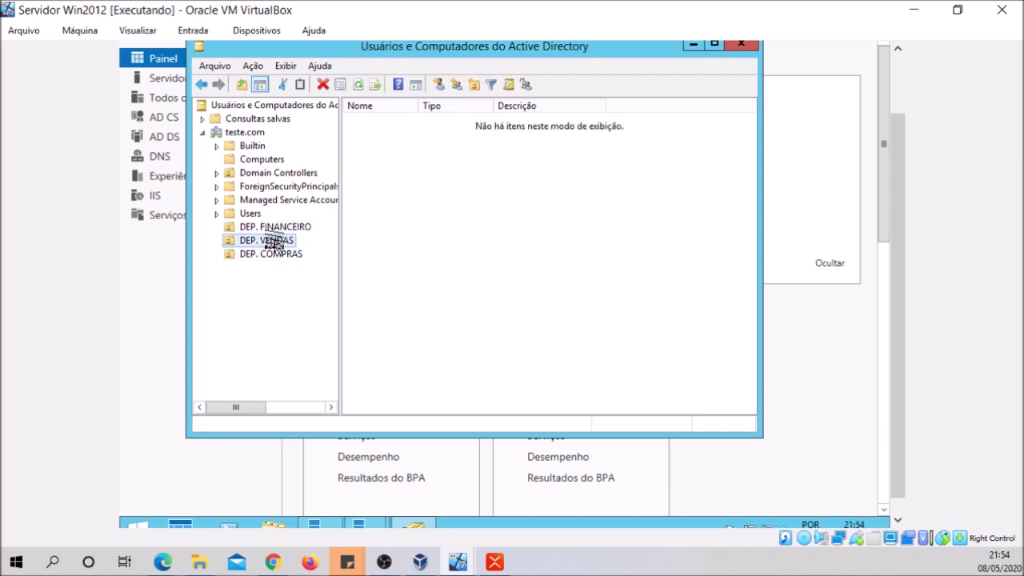
left_click(273, 228)
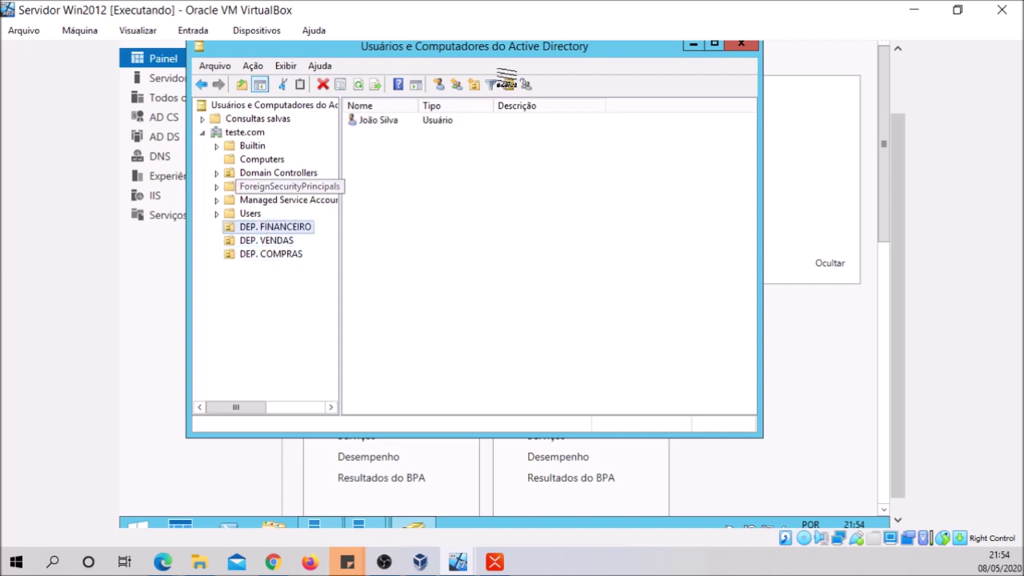
Close Active Directory Users and Computers and Server Manager
left_click(734, 47)
left_click_drag(892, 129, 906, 64)
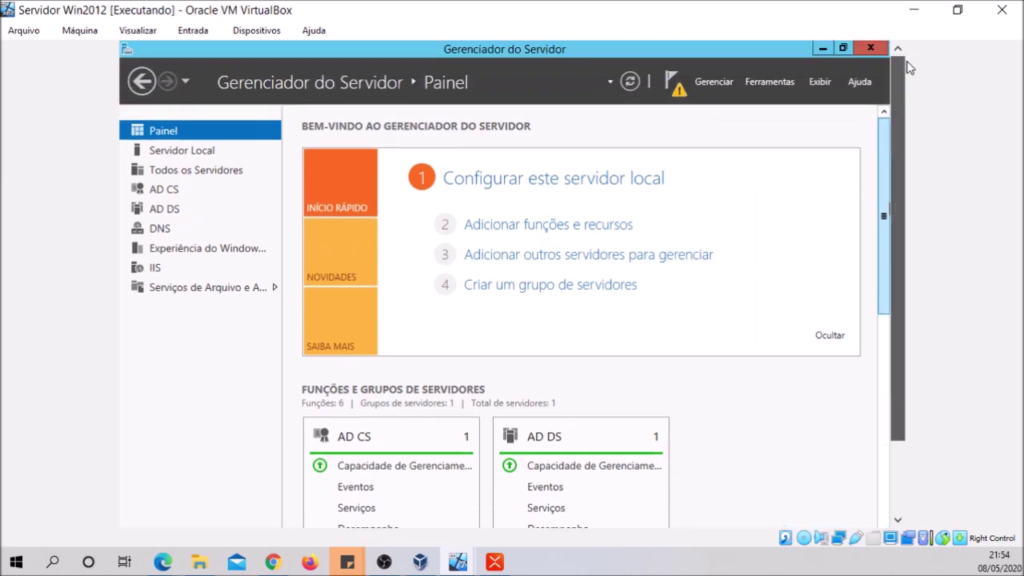
left_click_drag(899, 99, 899, 170)
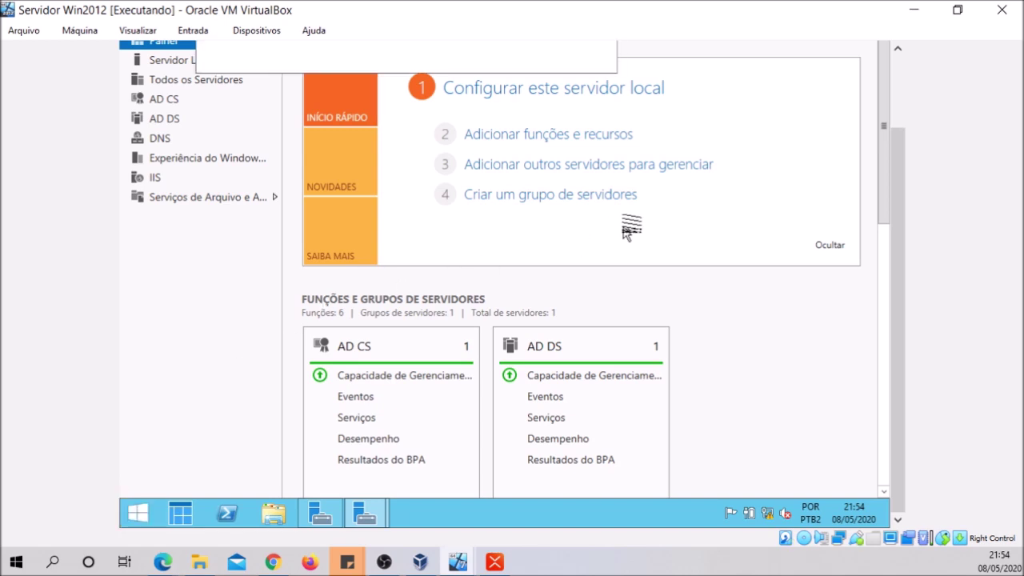
left_click_drag(907, 231, 907, 160)
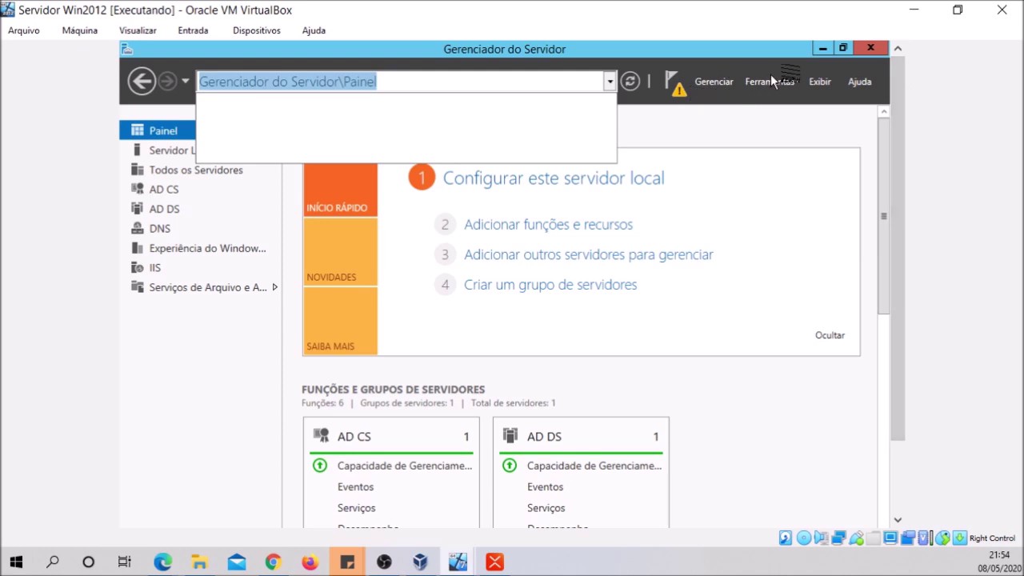
left_click(872, 49)
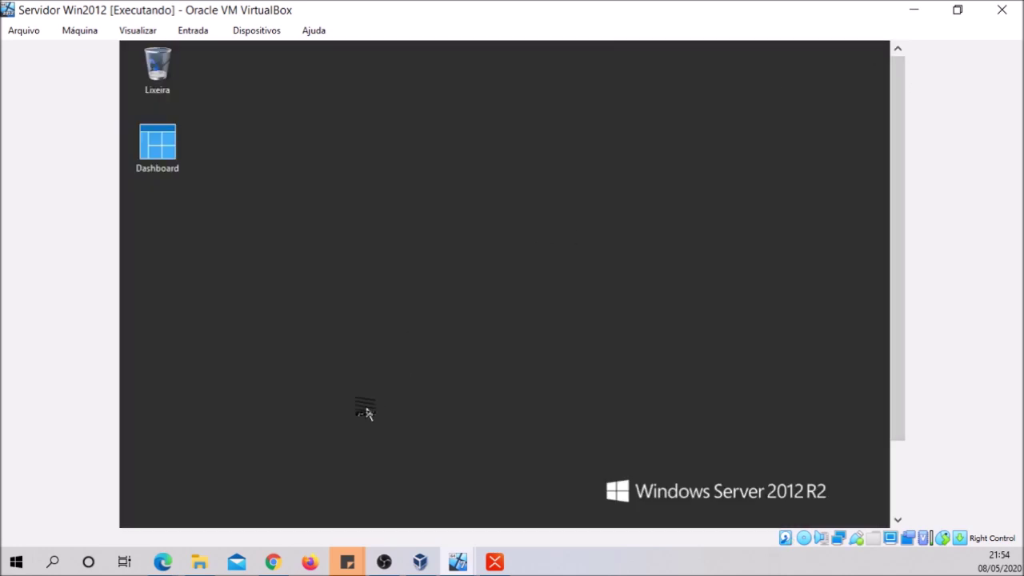
Restart the Windows Server via Alt+F4 with Reiniciar and the comment 'teste'
key("alt+F4")
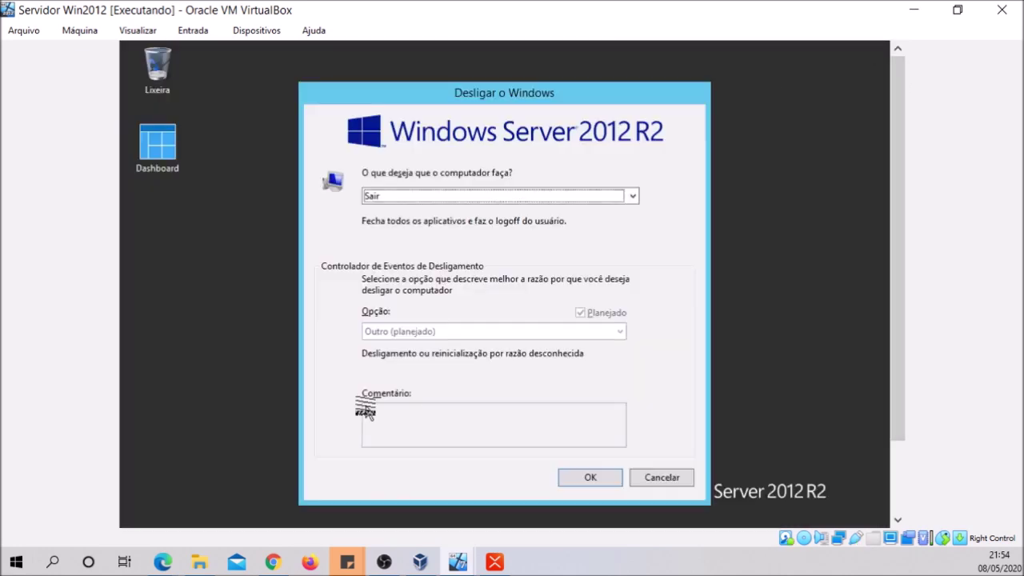
left_click(462, 198)
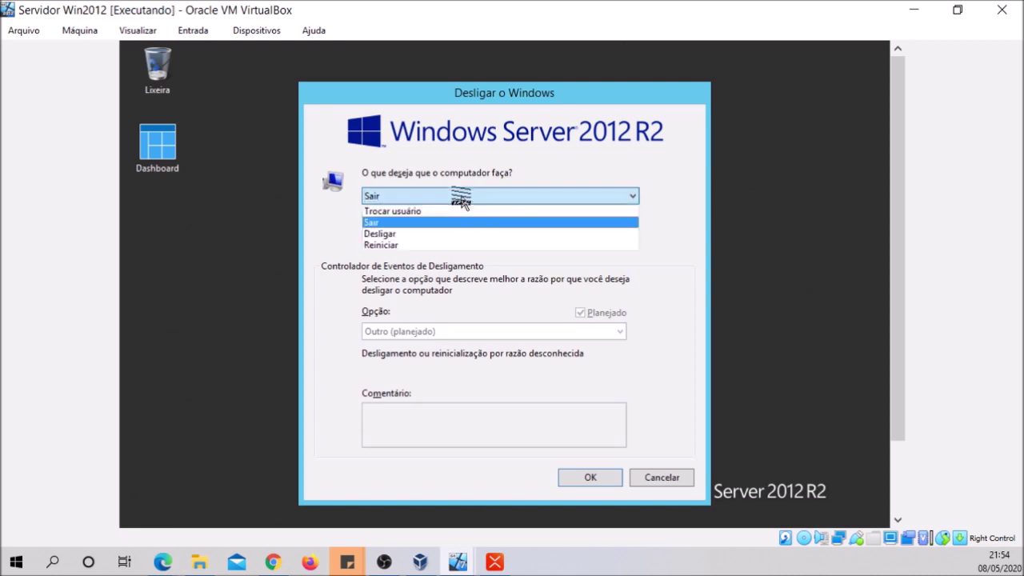
left_click(462, 245)
left_click(422, 425)
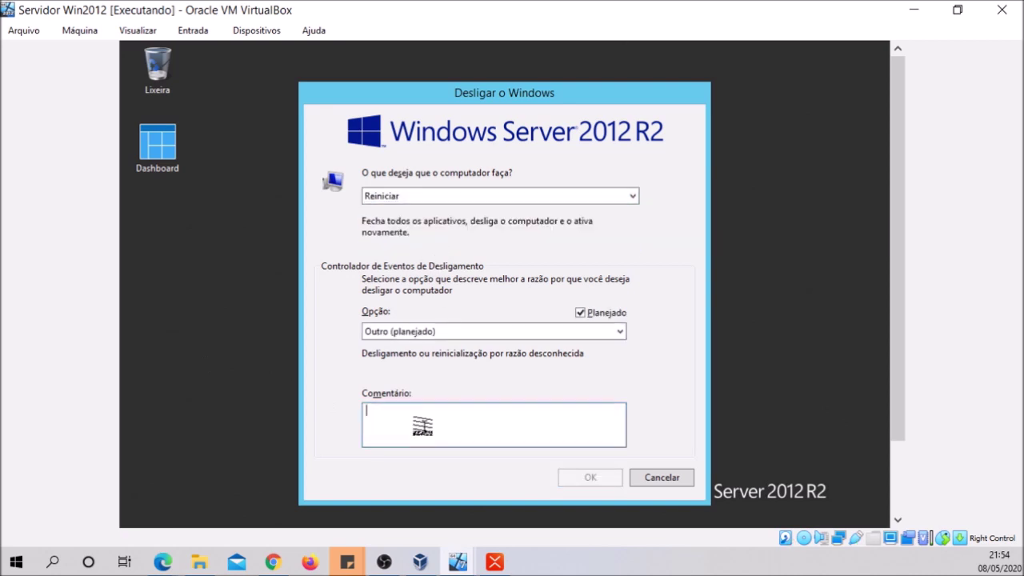
type("teste")
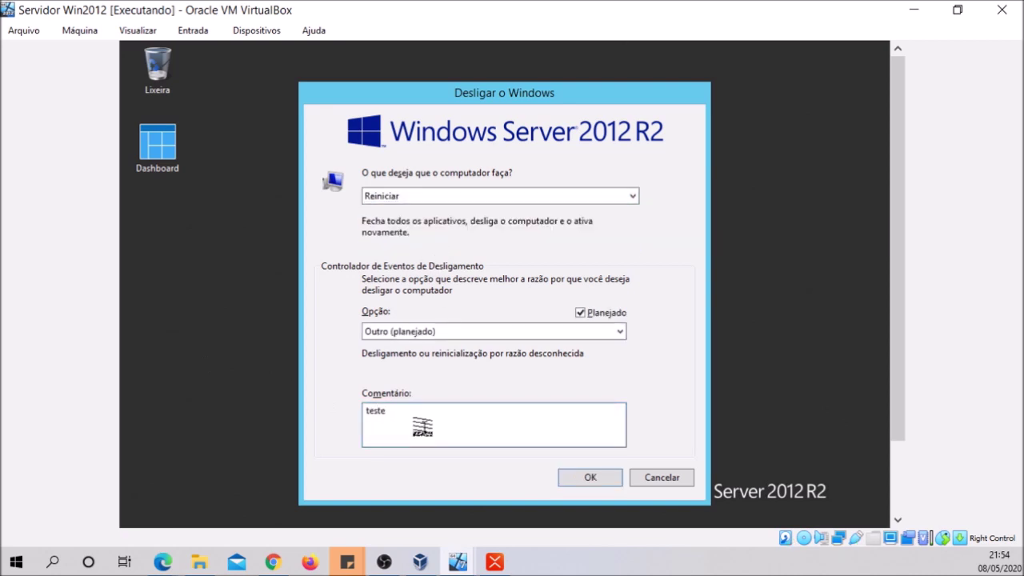
left_click(608, 480)
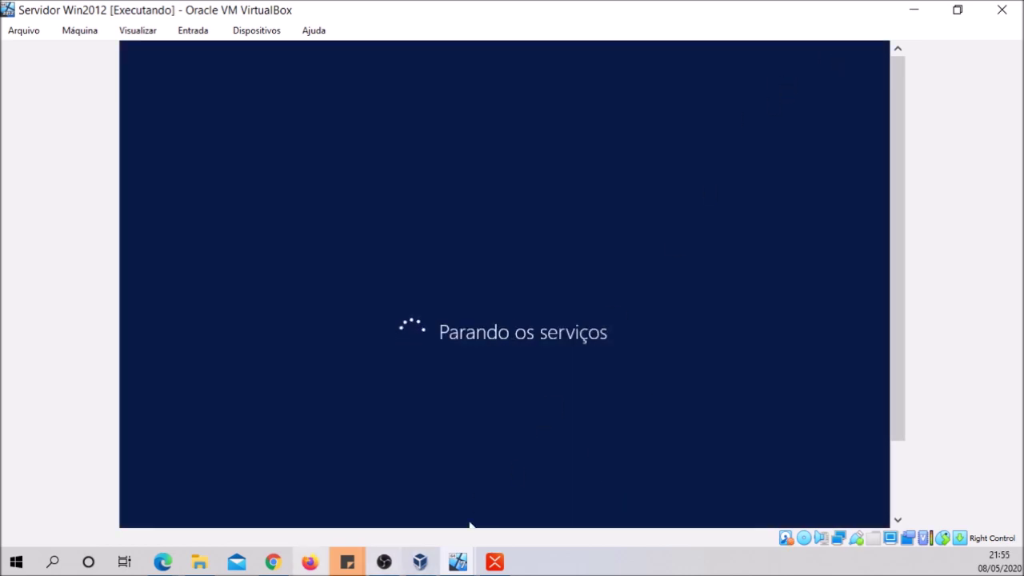
mouse_move(420, 569)
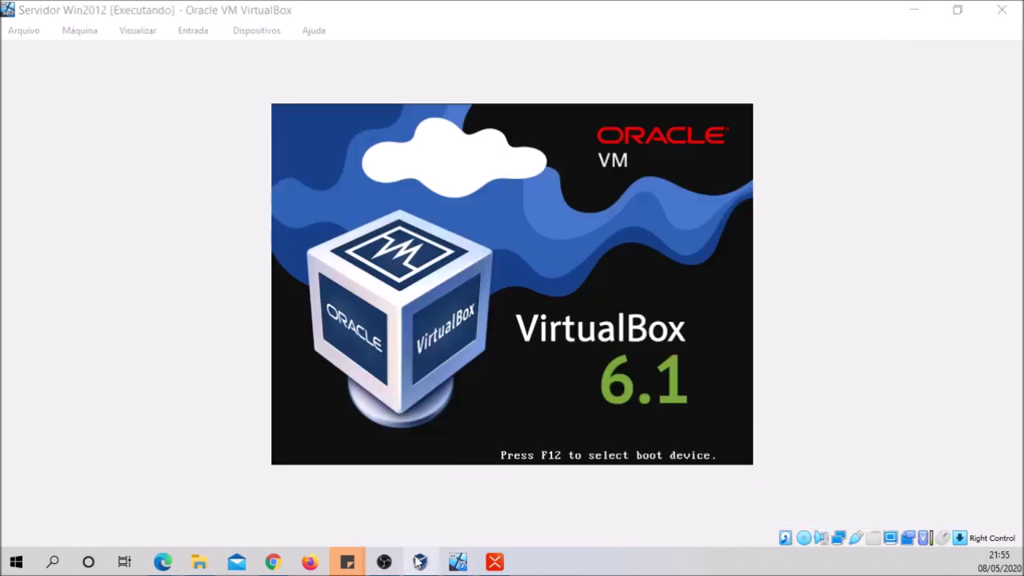
Select the Win7 VM in the VirtualBox Manager and show its running window
left_click(417, 563)
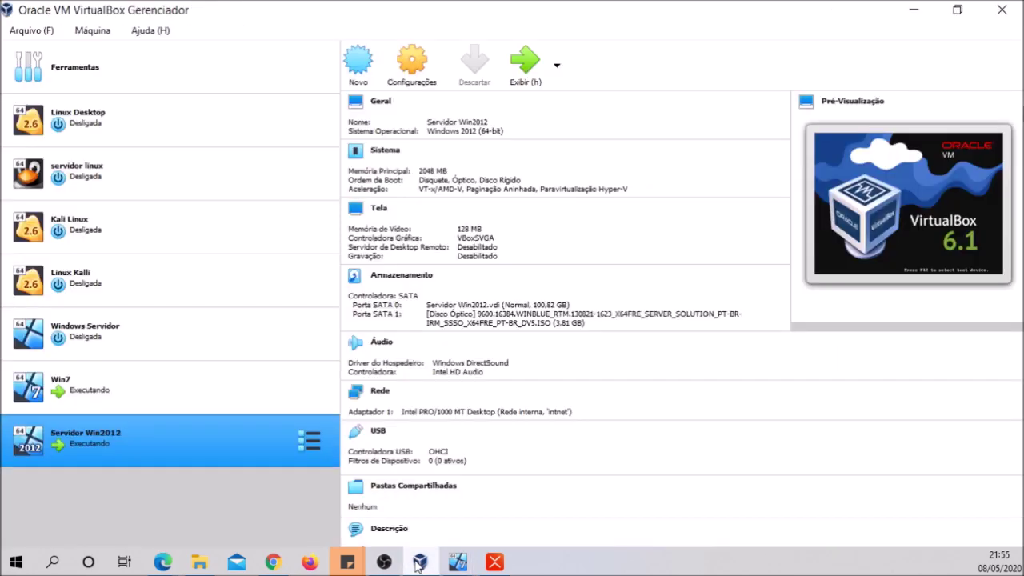
left_click(74, 390)
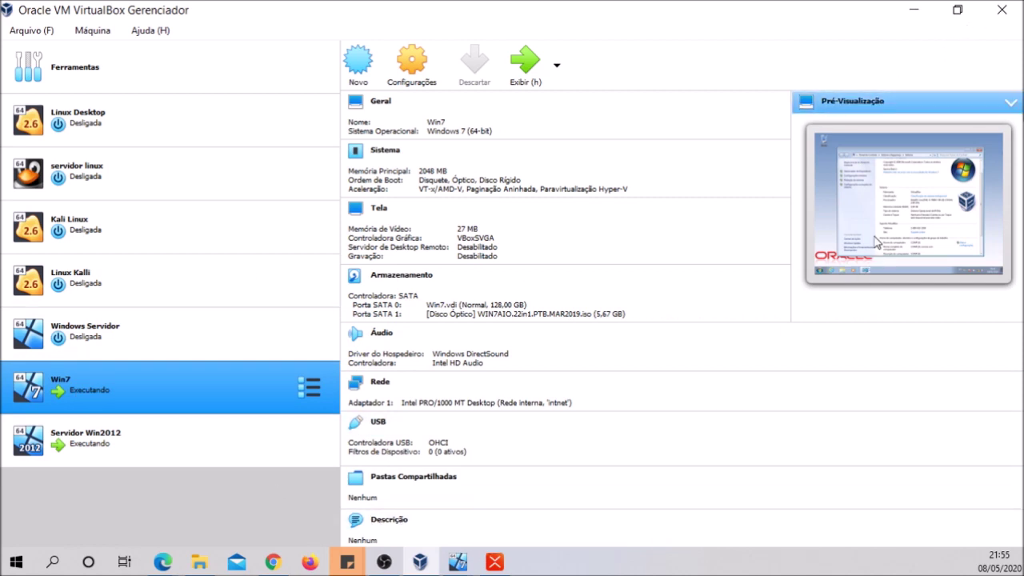
left_click(525, 61)
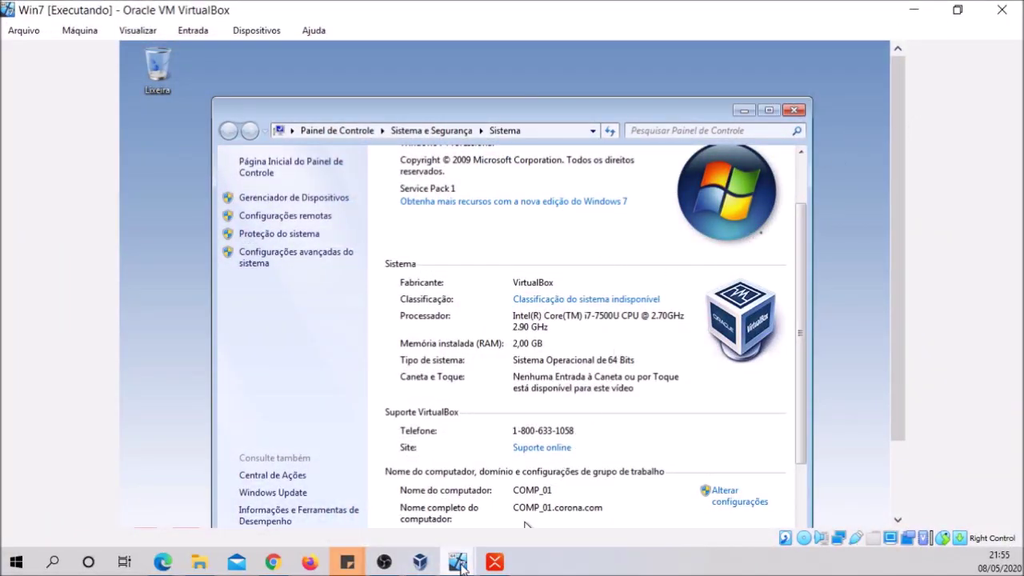
mouse_move(442, 571)
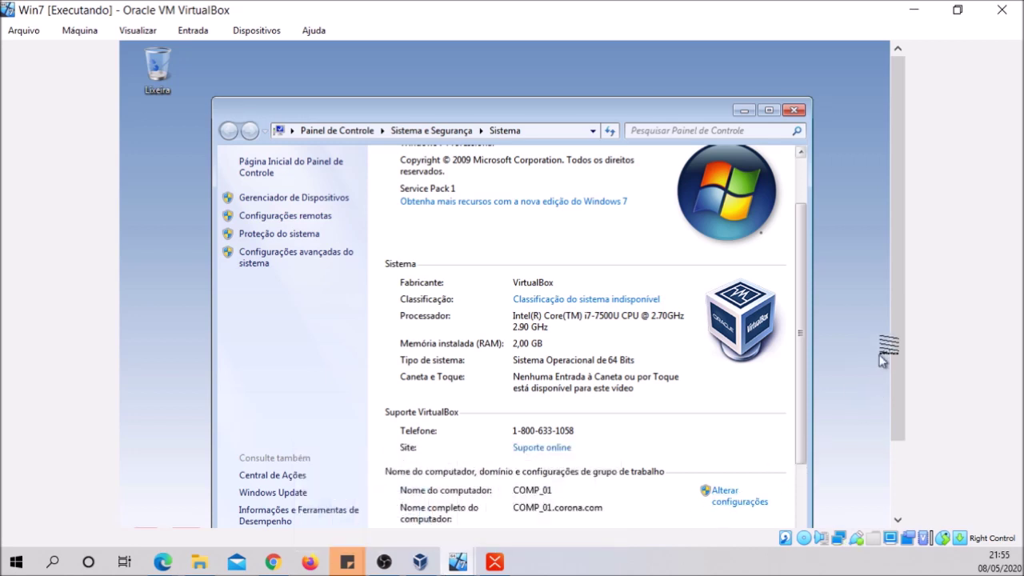
scroll(882, 355, "down", 3)
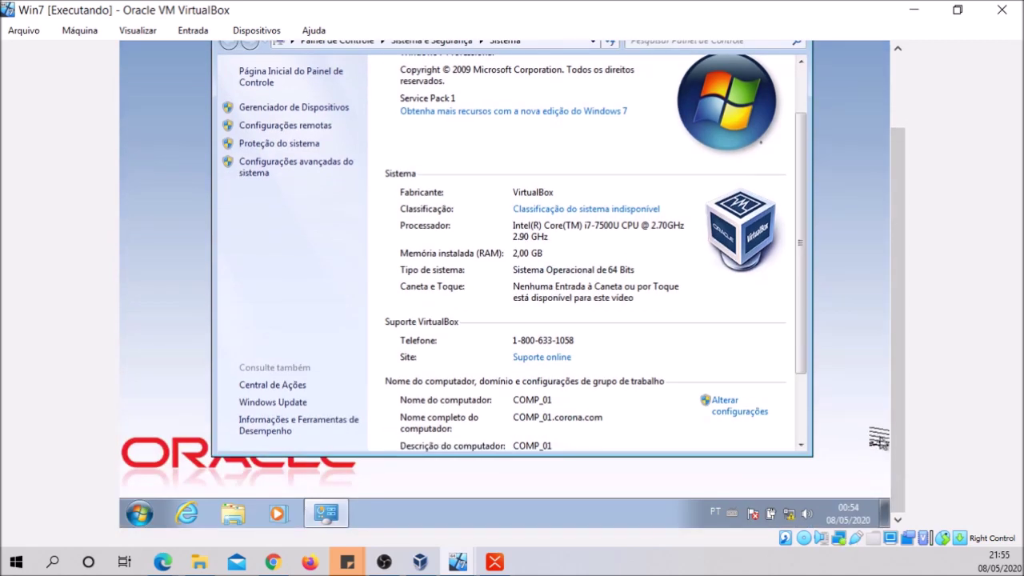
scroll(893, 412, "up", 3)
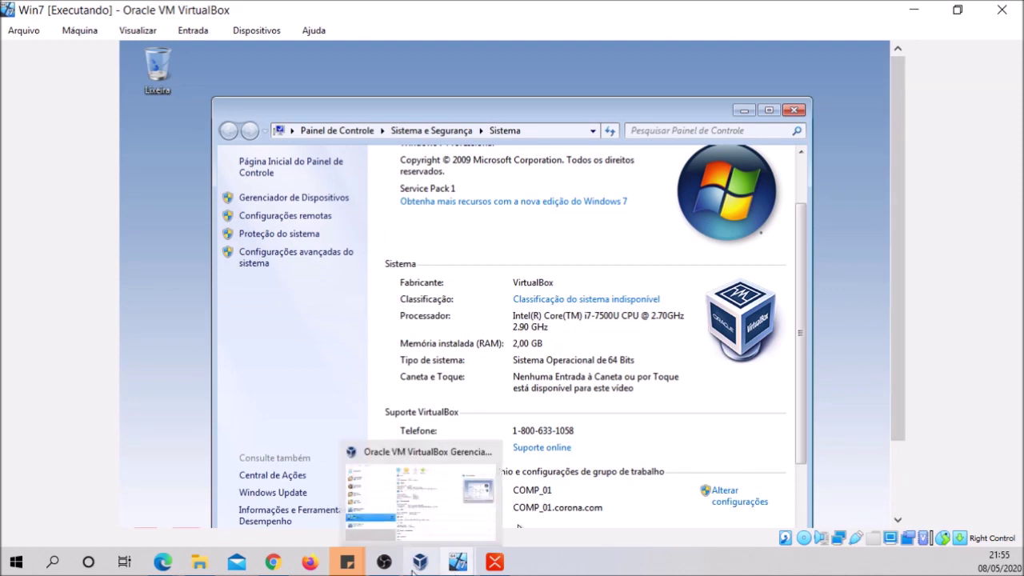
Select Servidor Win2012, then minimize the Manager and Win7 windows to reveal the server VM
left_click(395, 520)
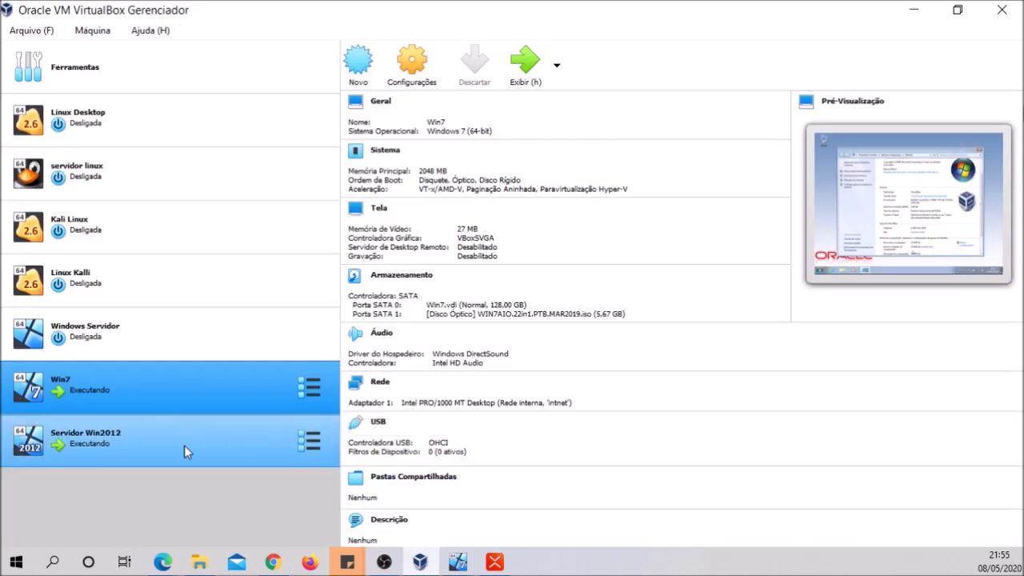
left_click(184, 445)
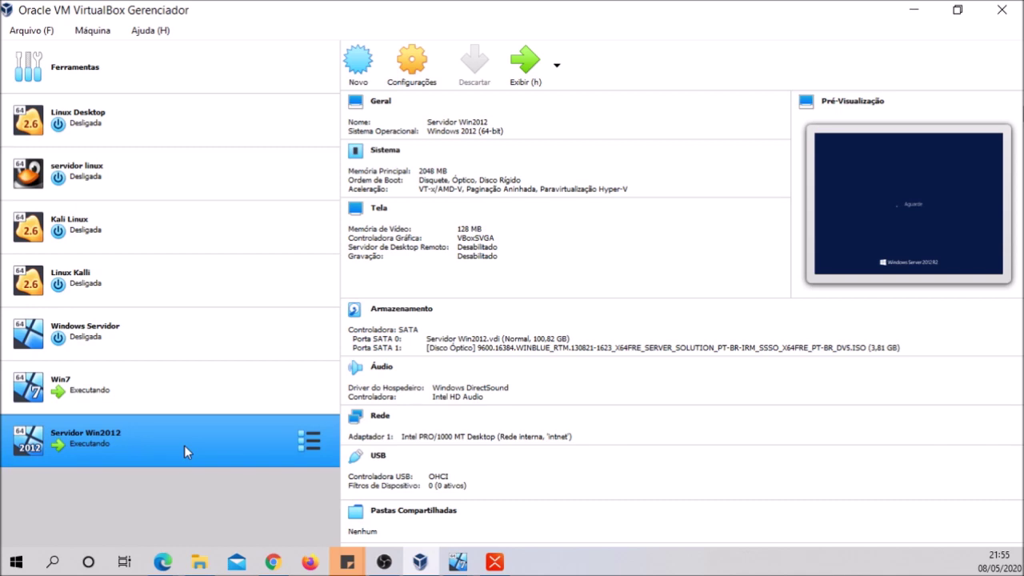
left_click(912, 12)
left_click(912, 12)
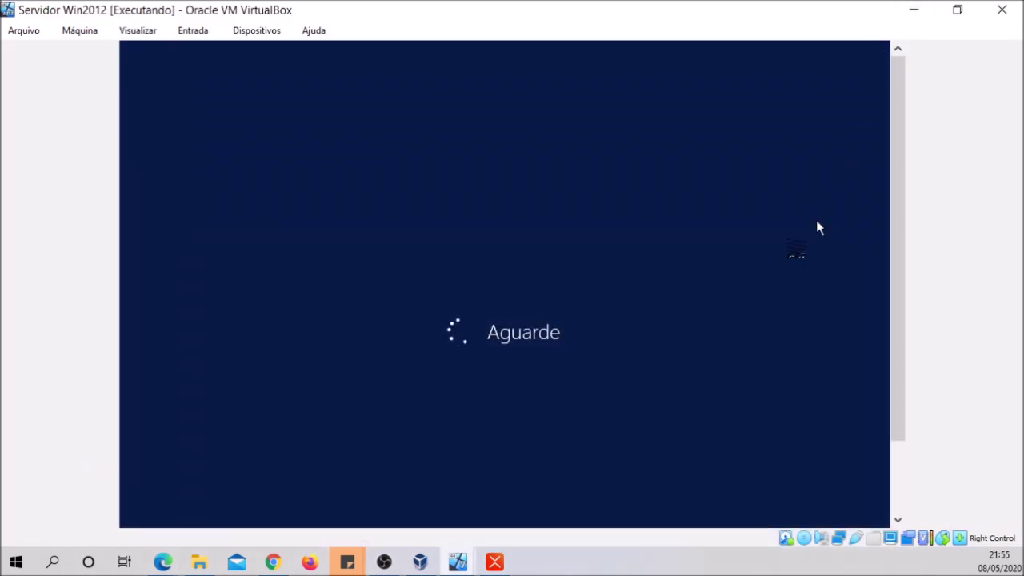
Send Ctrl-Alt-Del via Entrada > Teclado and sign in with the administrator password
left_click_drag(900, 277, 898, 354)
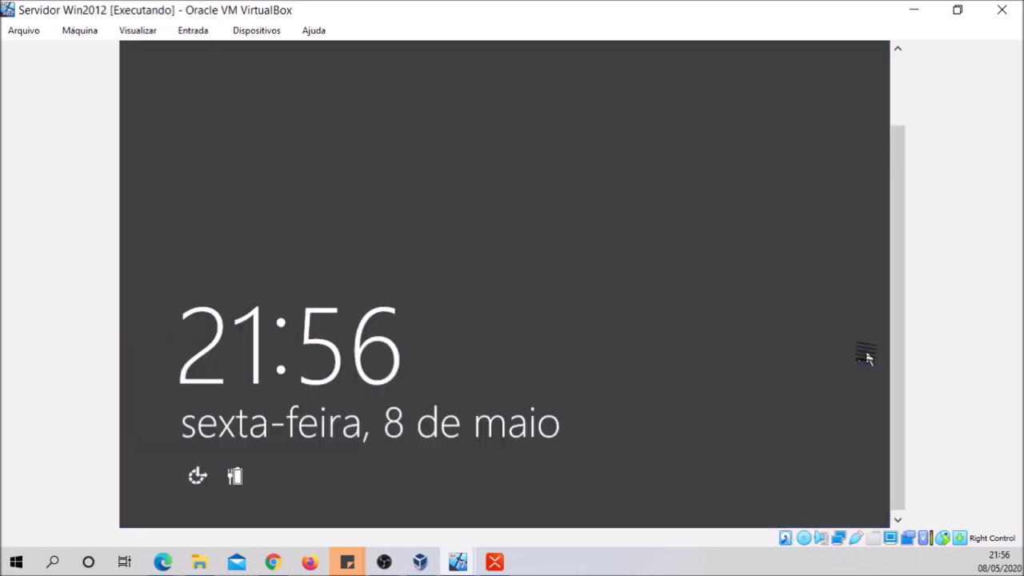
left_click(130, 327)
left_click(193, 30)
mouse_move(200, 60)
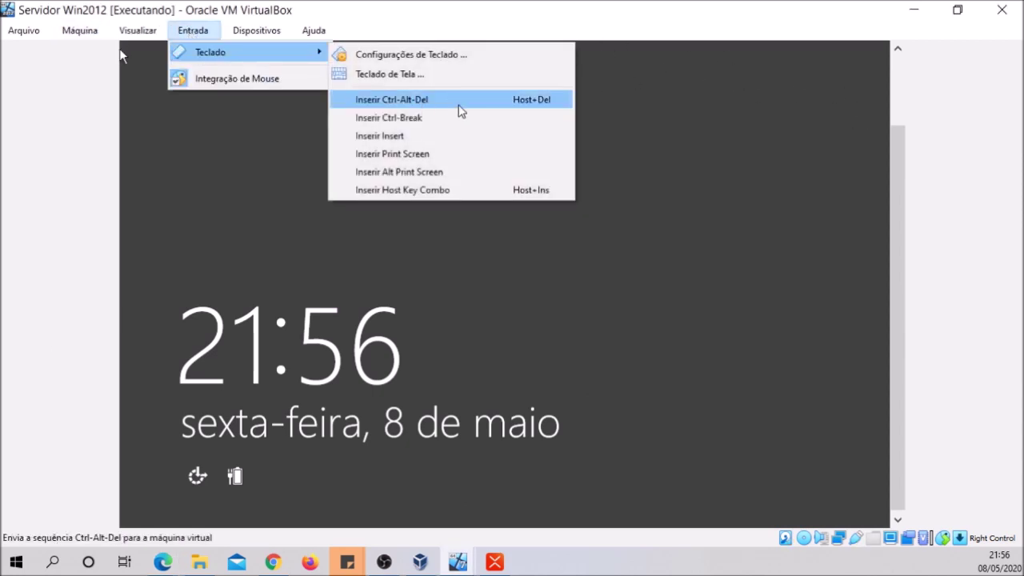
left_click(459, 105)
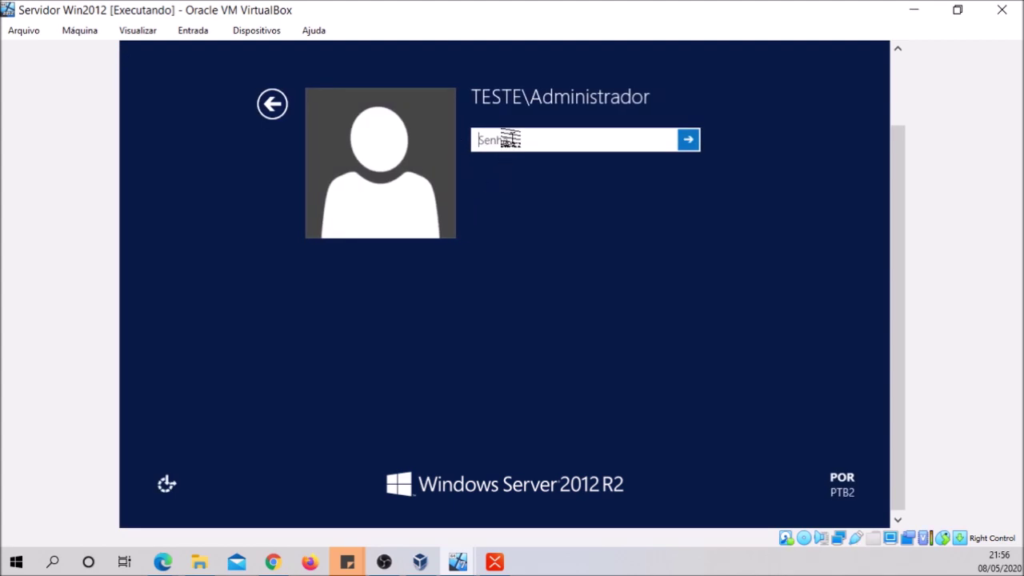
type("**********")
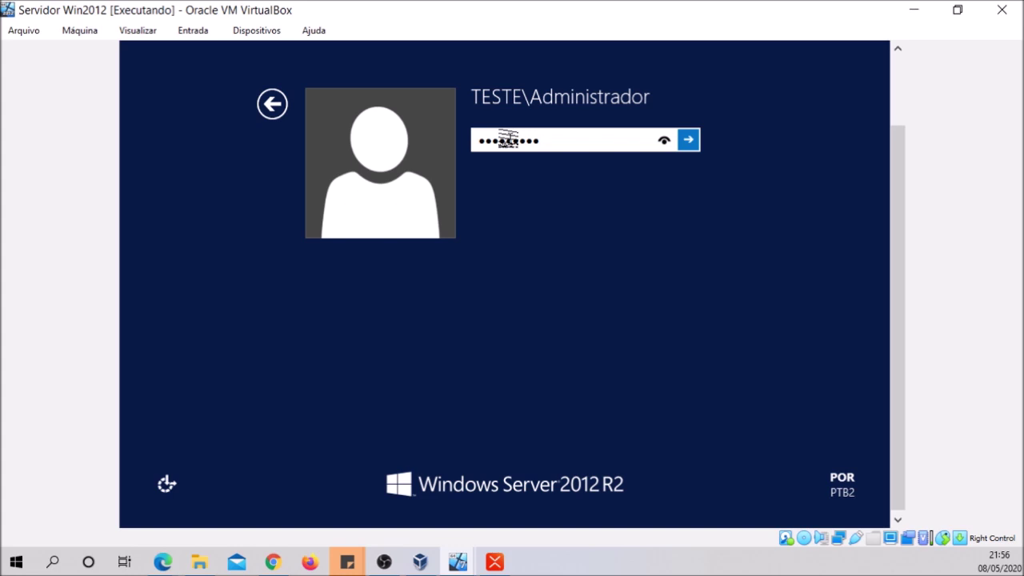
type("****")
left_click(688, 140)
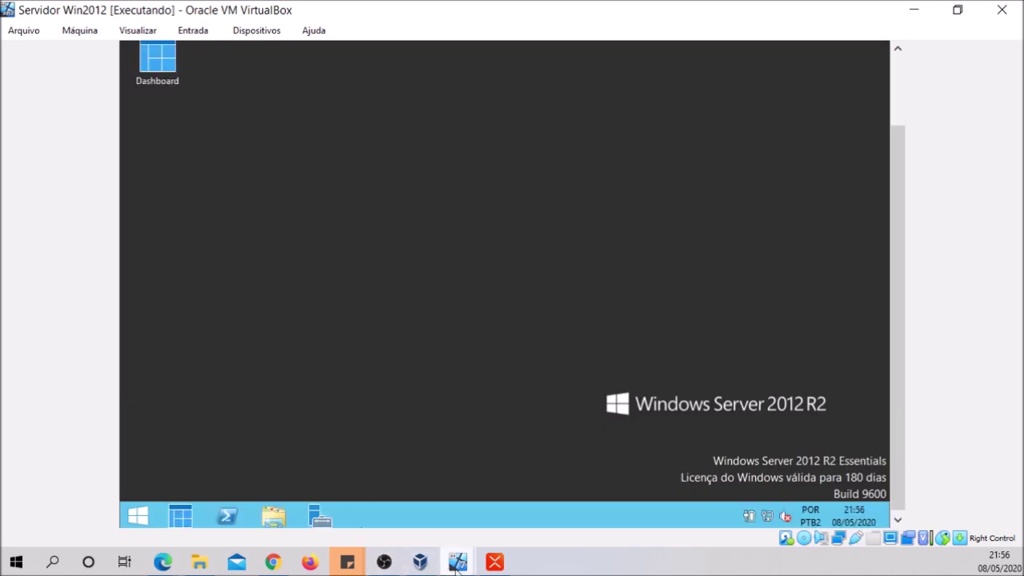
On the Win7 VM, change the domain membership from corona.com to teste.com
mouse_move(457, 562)
left_click(372, 491)
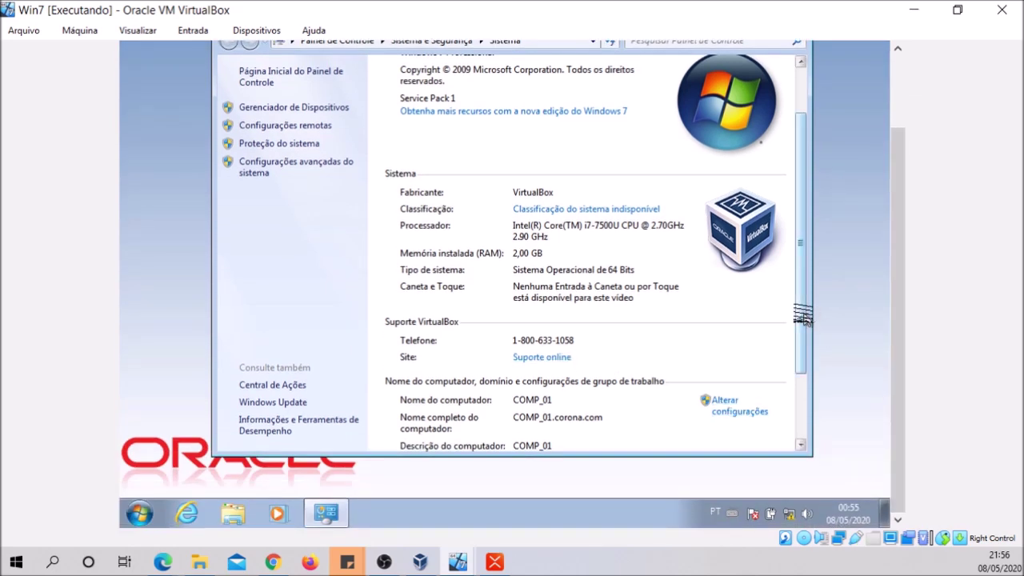
scroll(806, 314, "down", 2)
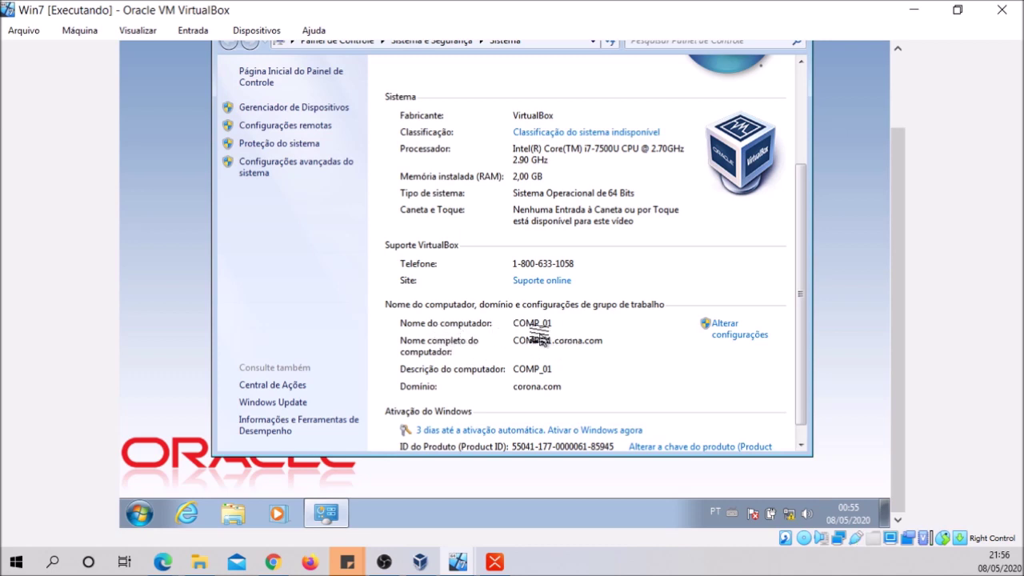
left_click(725, 334)
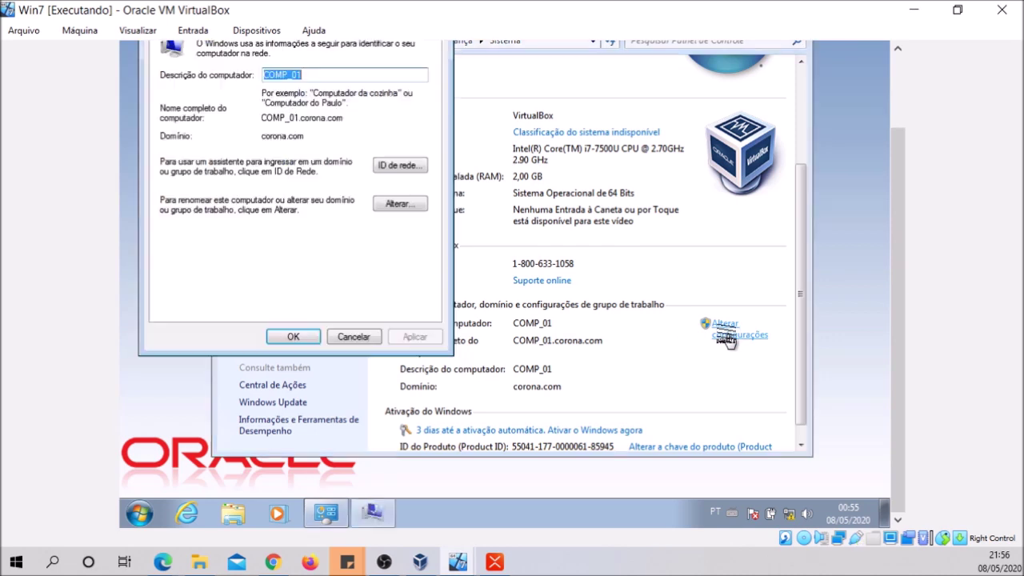
left_click(401, 203)
left_click(275, 197)
left_click_drag(275, 198, 120, 181)
type("te")
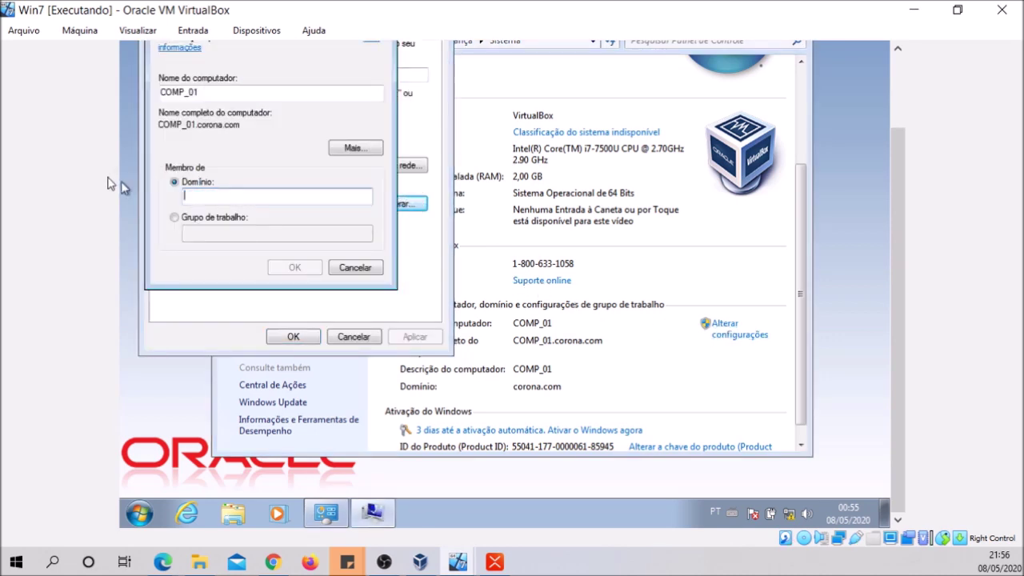
type("ste.com")
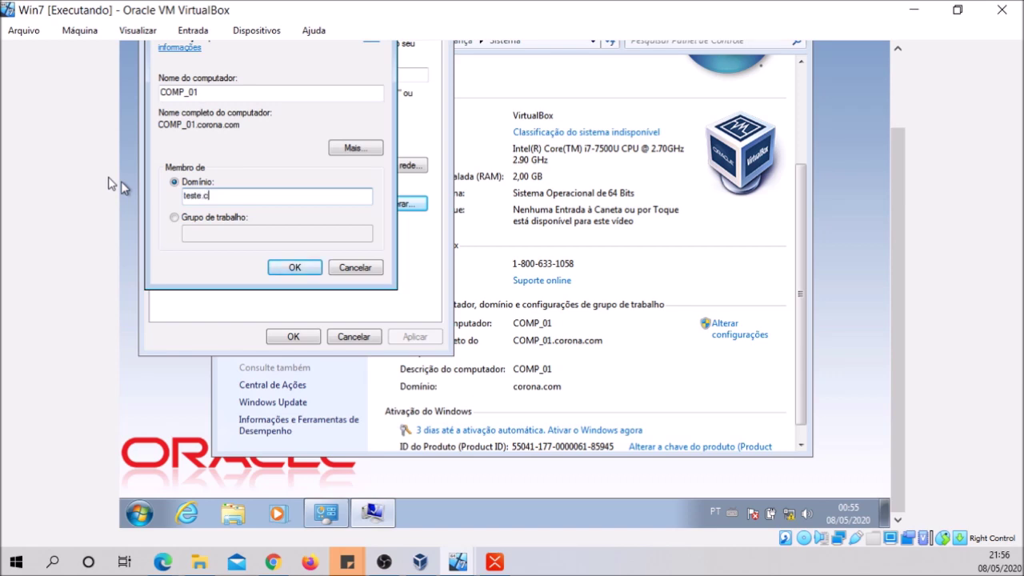
left_click(291, 268)
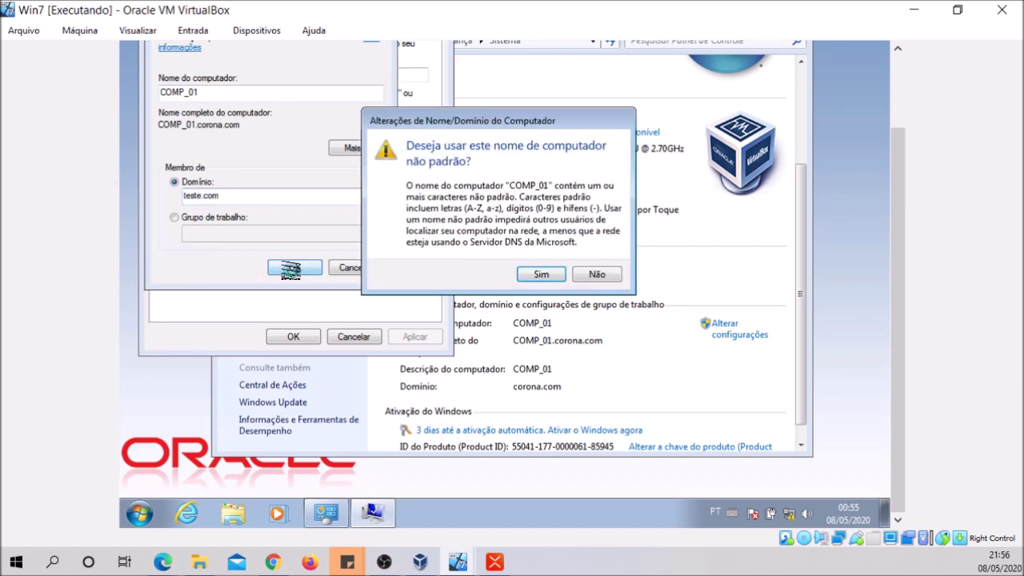
Accept the computer name warning and submit the domain administrator's username and password
left_click(528, 274)
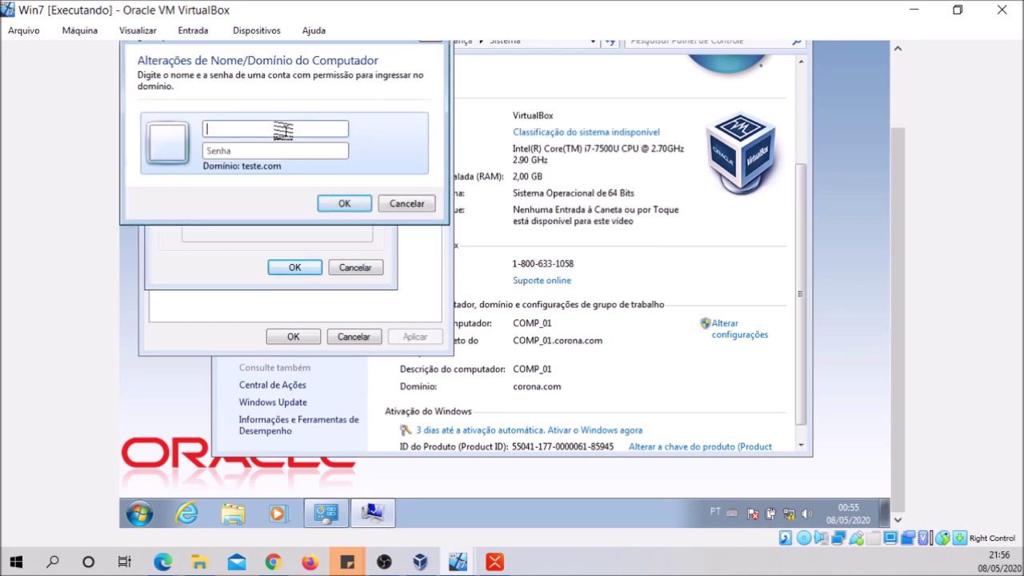
type("Administrador")
key("Tab")
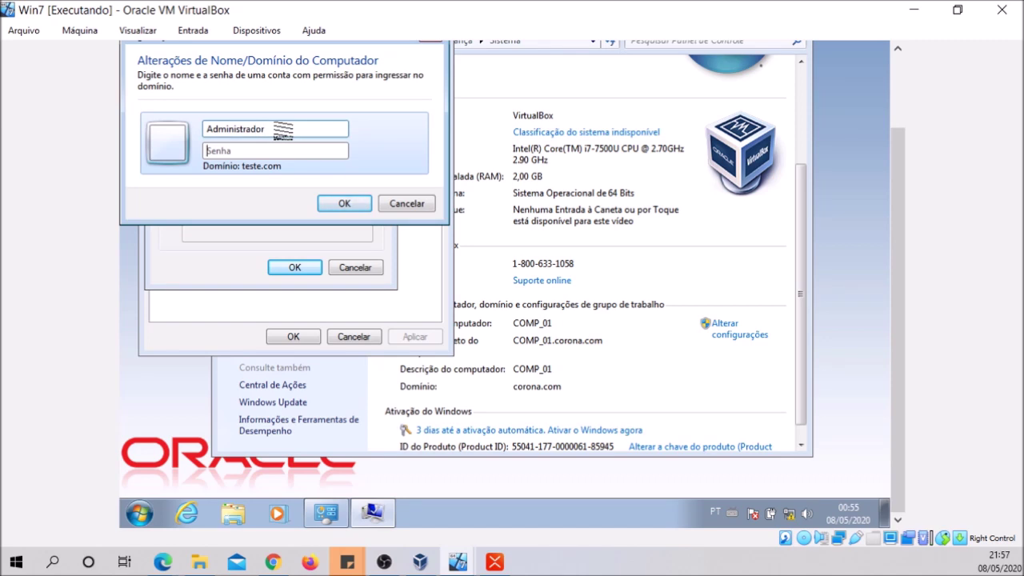
type("P@ssw0rd12345")
left_click(352, 205)
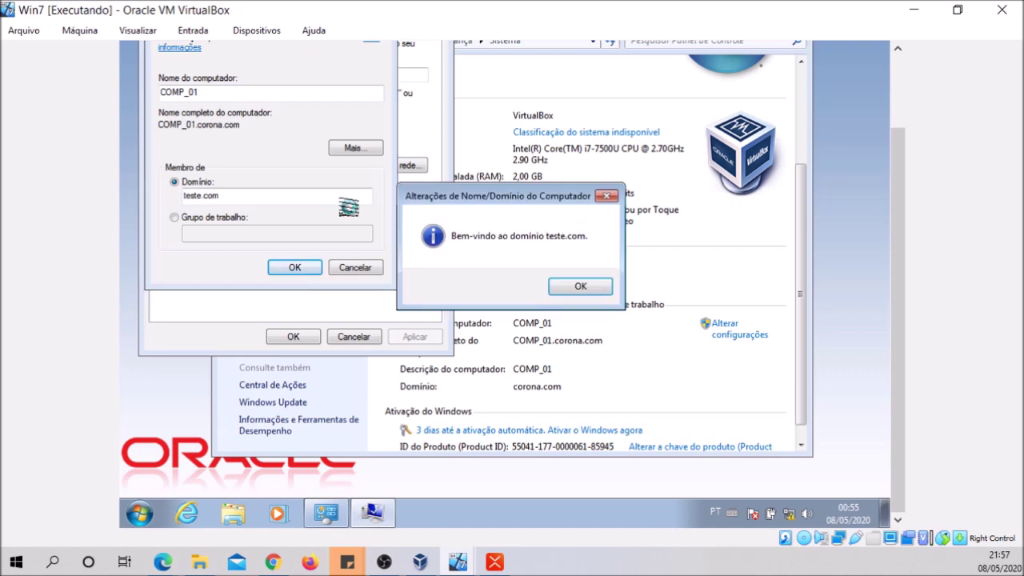
Dismiss the teste.com welcome, apply the domain change and acknowledge the restart notice
left_click(577, 287)
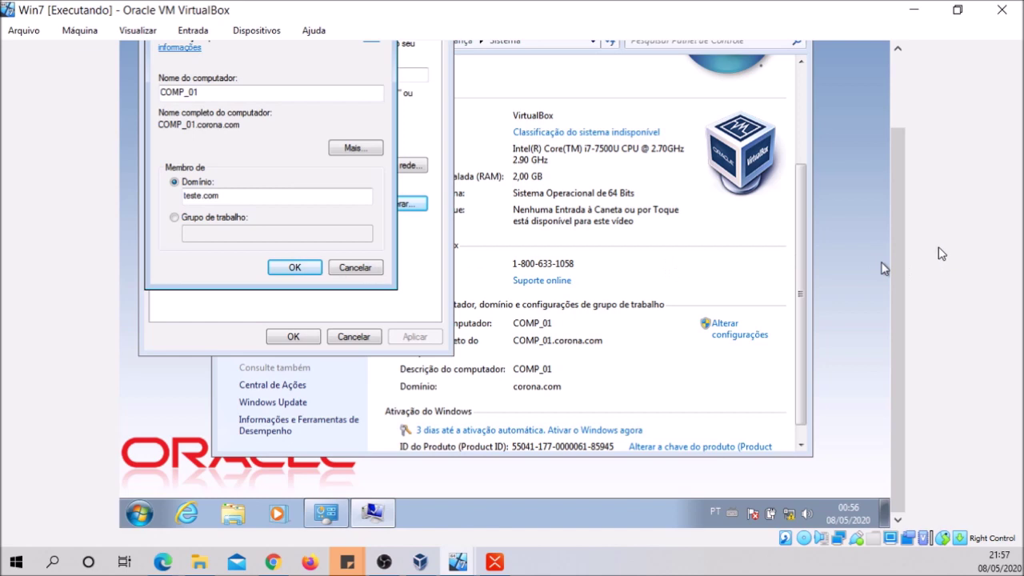
scroll(895, 204, "up", 2)
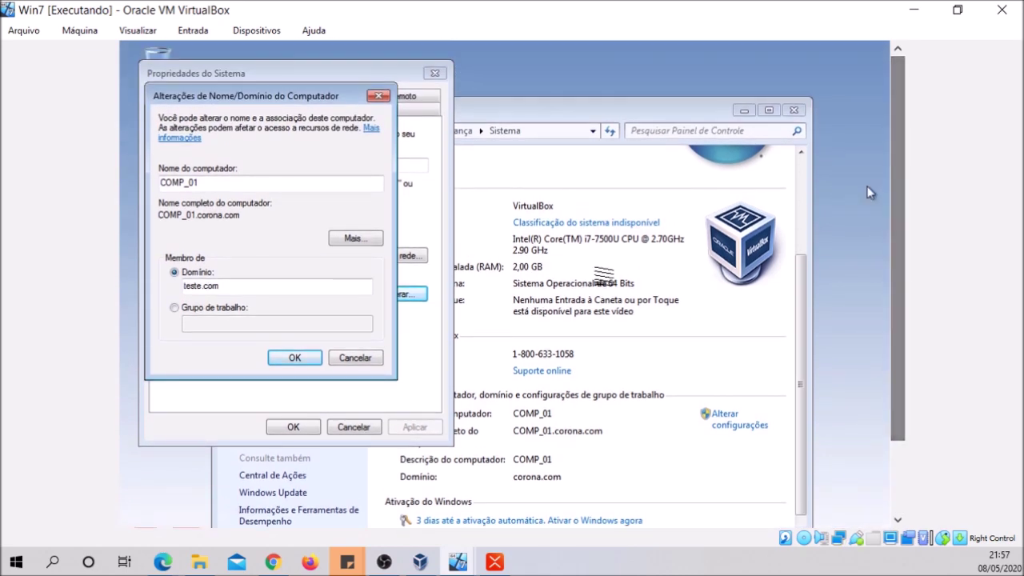
left_click(296, 344)
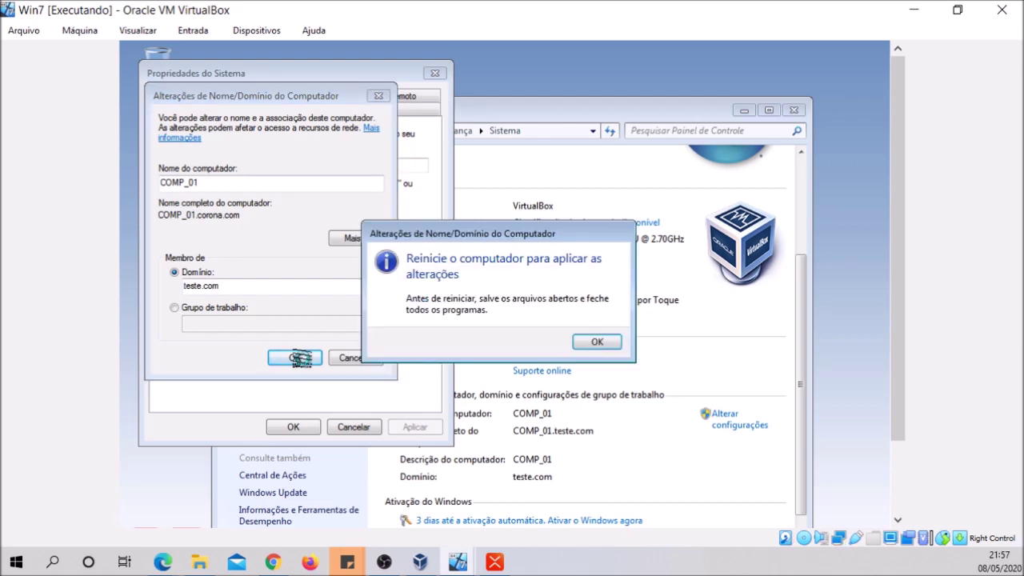
left_click(593, 344)
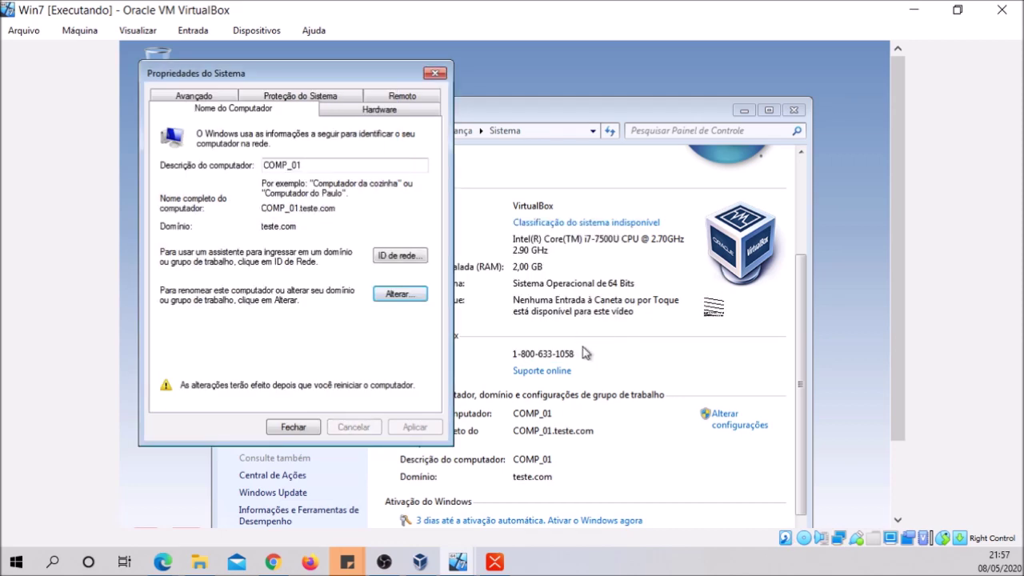
Close System Properties and restart the Win7 VM now, confirming despite other signed-in users
scroll(896, 306, "down", 1)
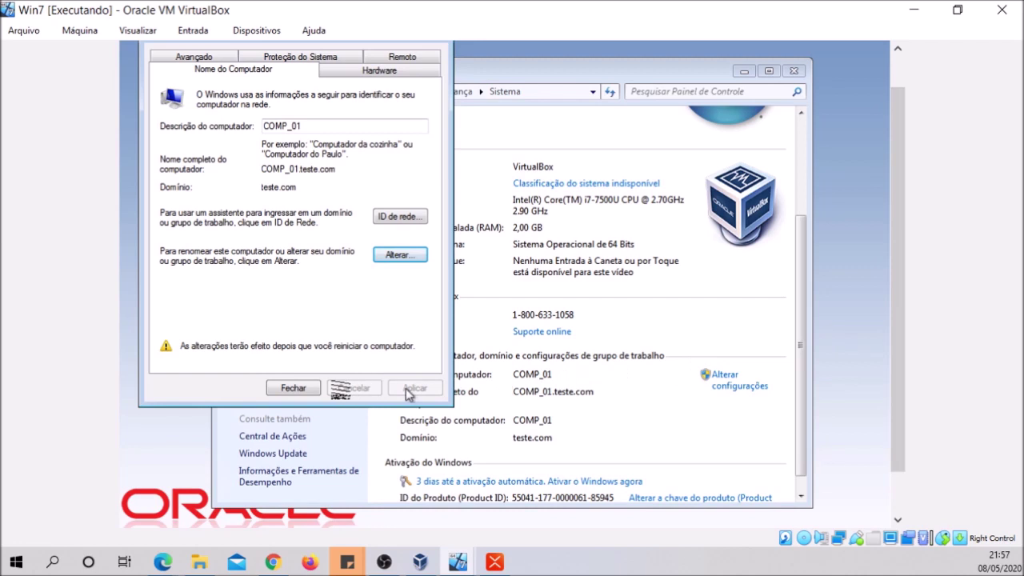
left_click(294, 389)
left_click(494, 303)
left_click(563, 349)
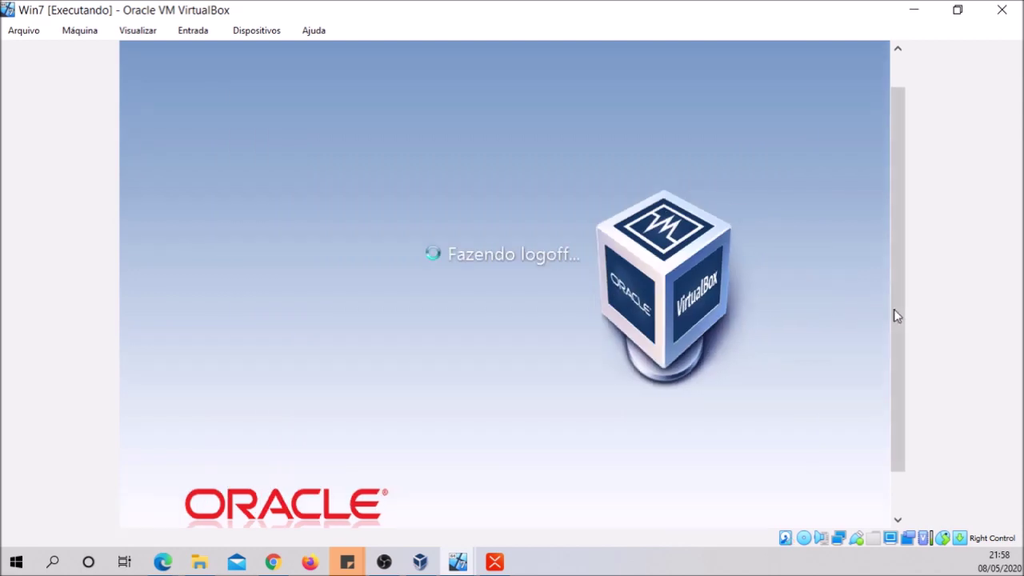
left_click_drag(896, 316, 889, 377)
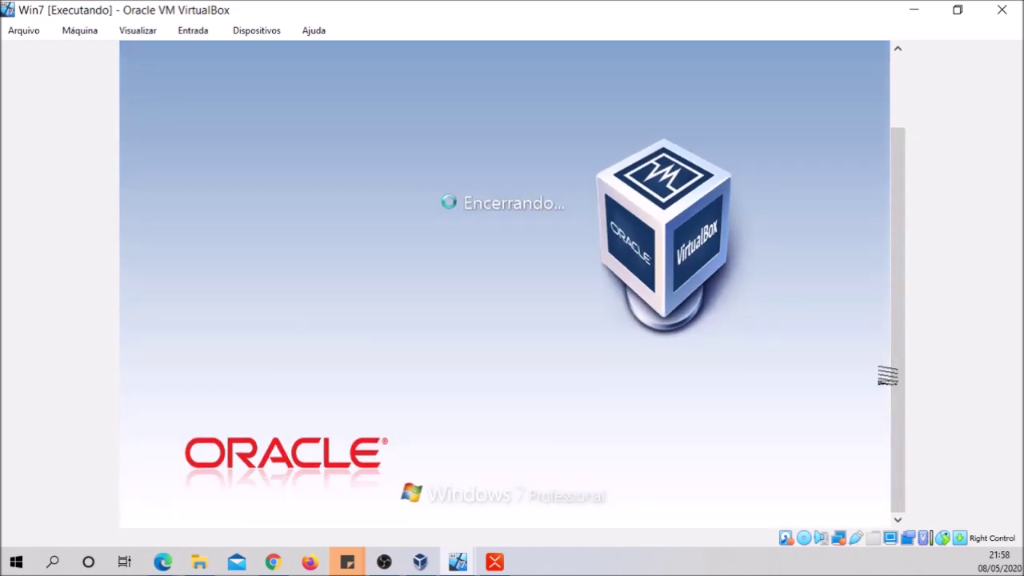
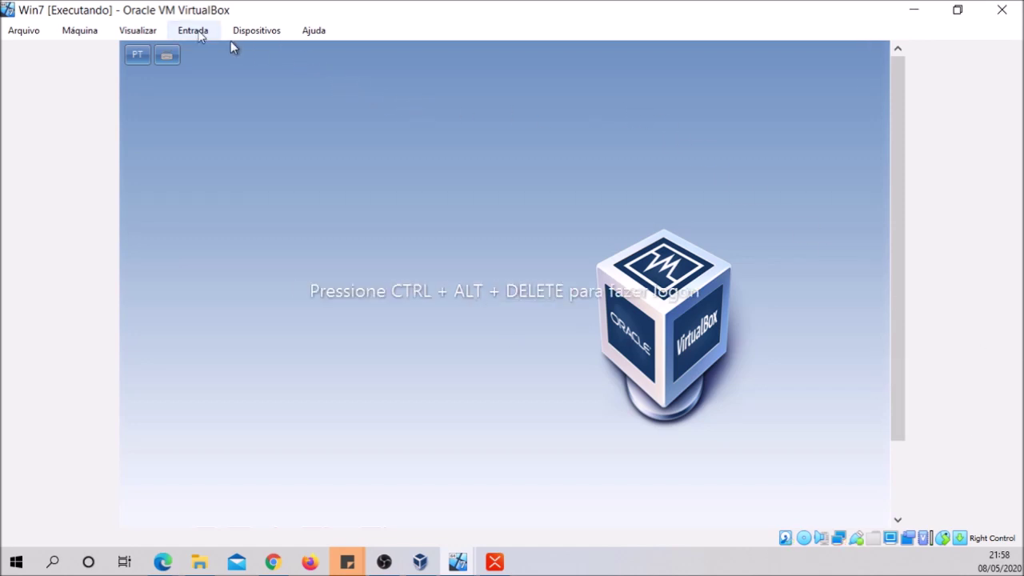
Send Ctrl-Alt-Del to the Win7 guest, choose Outro Usuário and enter the new user's username and password
left_click(198, 33)
mouse_move(216, 54)
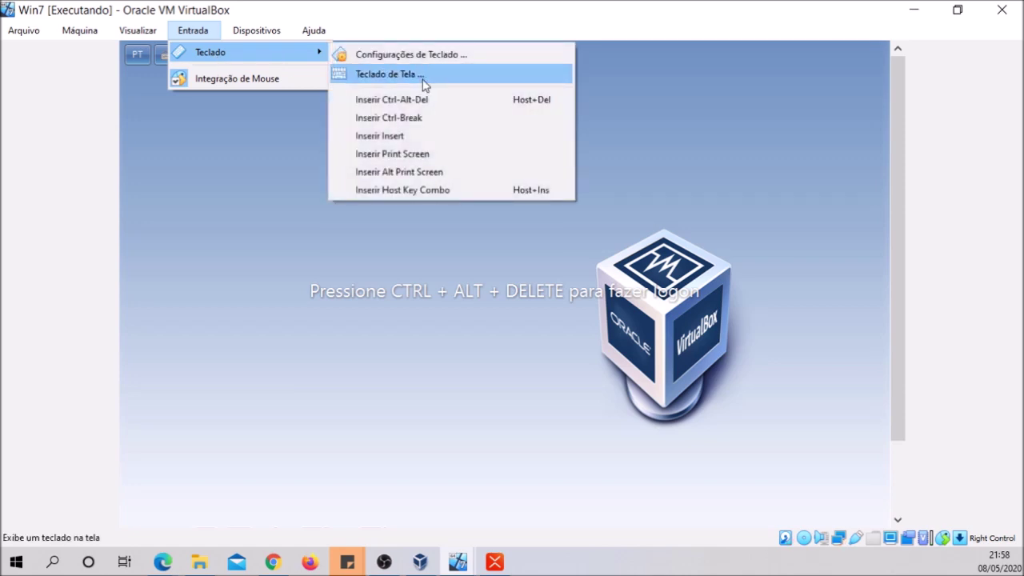
left_click(423, 100)
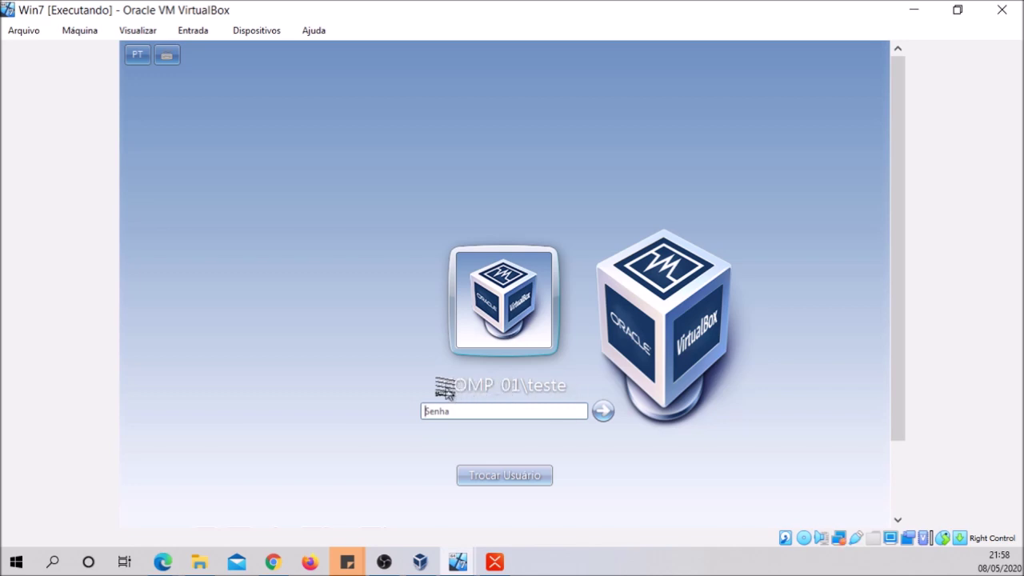
left_click(498, 477)
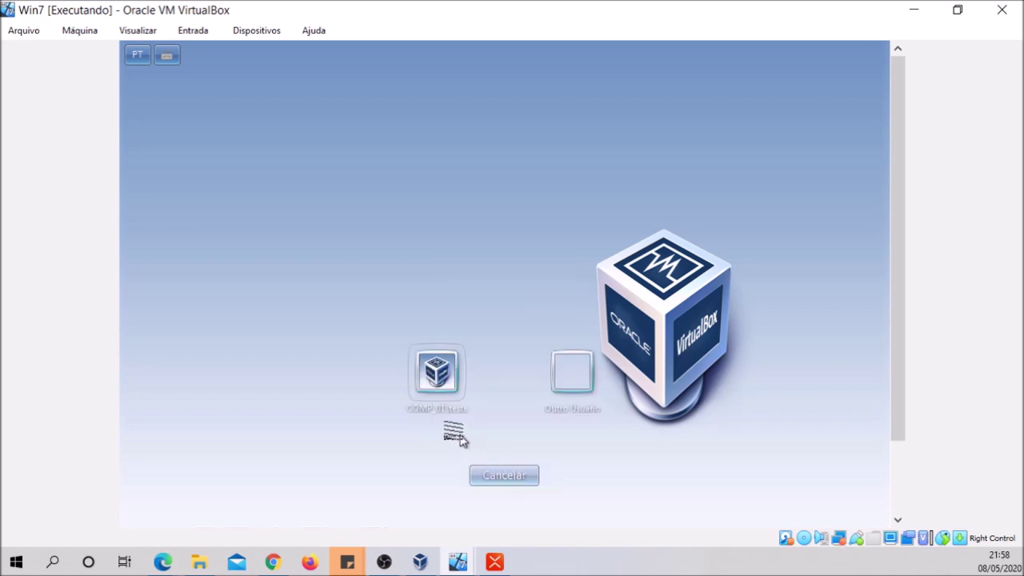
left_click(573, 372)
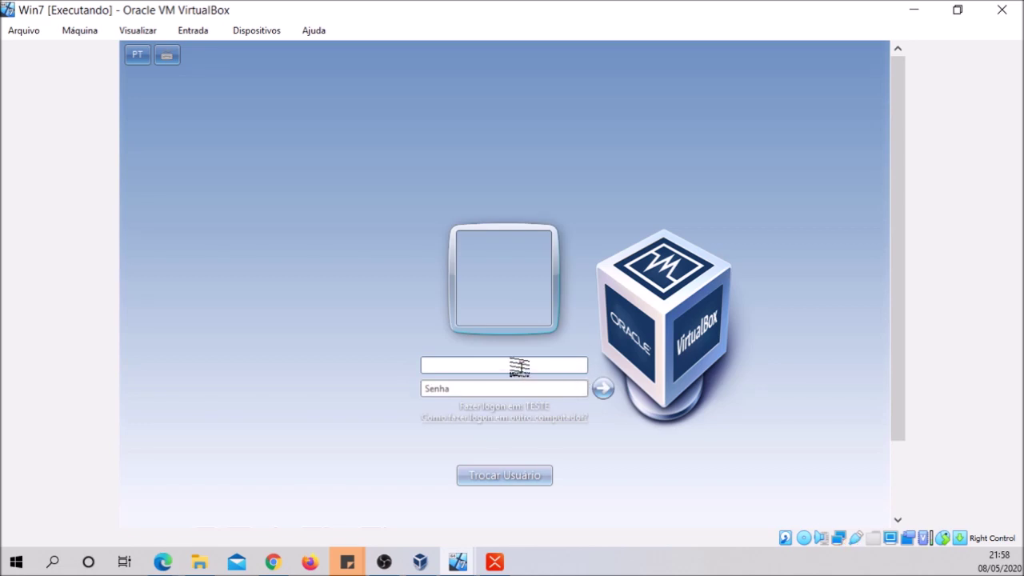
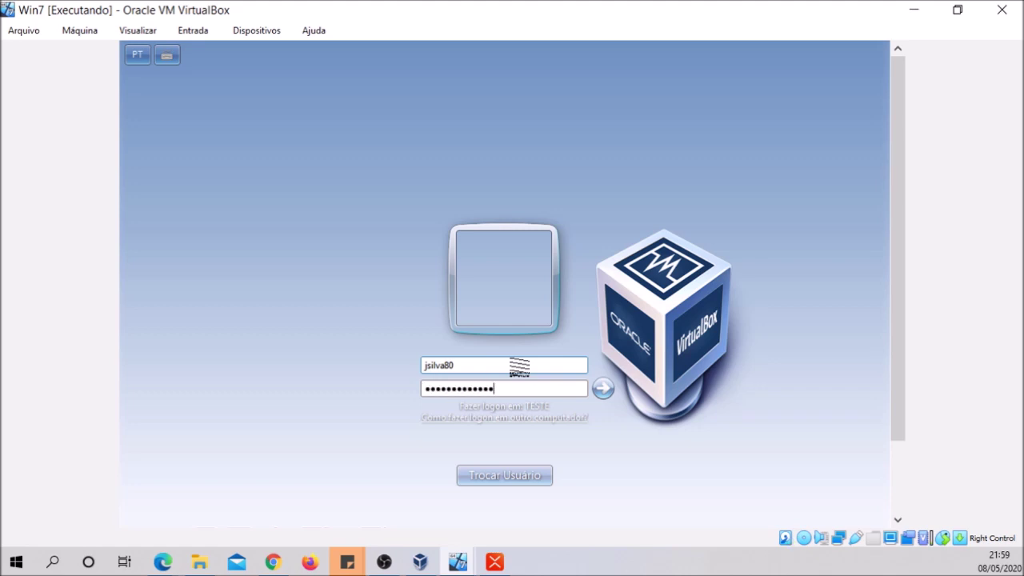
Log on, replace the required first-logon password with a new one, and accept the change
left_click(603, 388)
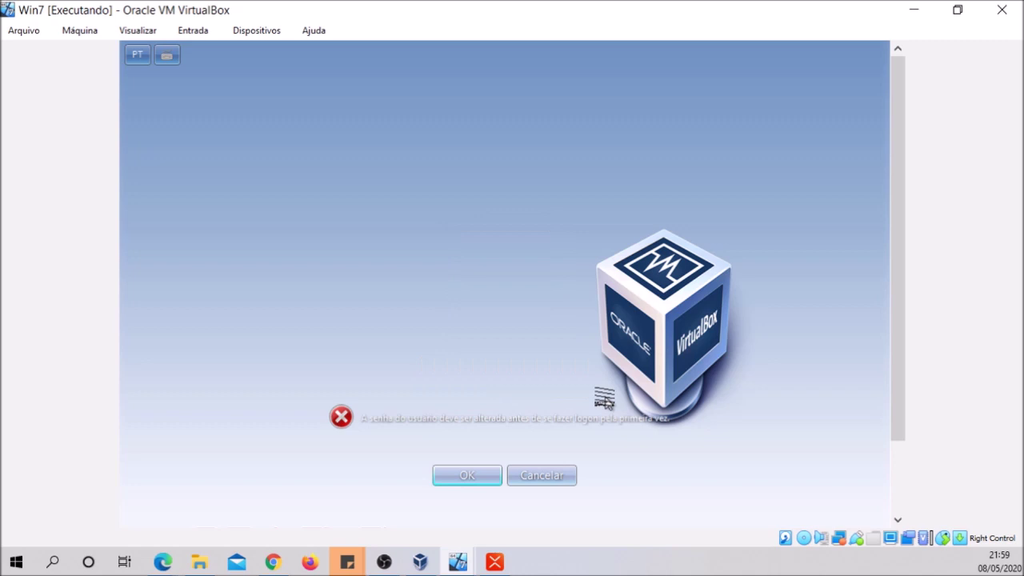
left_click(467, 475)
left_click(491, 367)
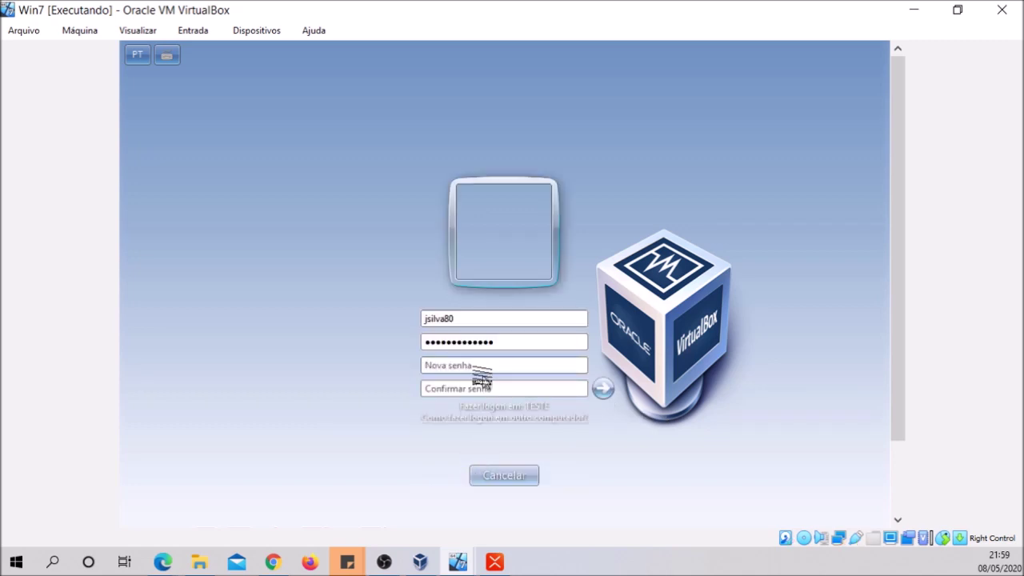
type("••••")
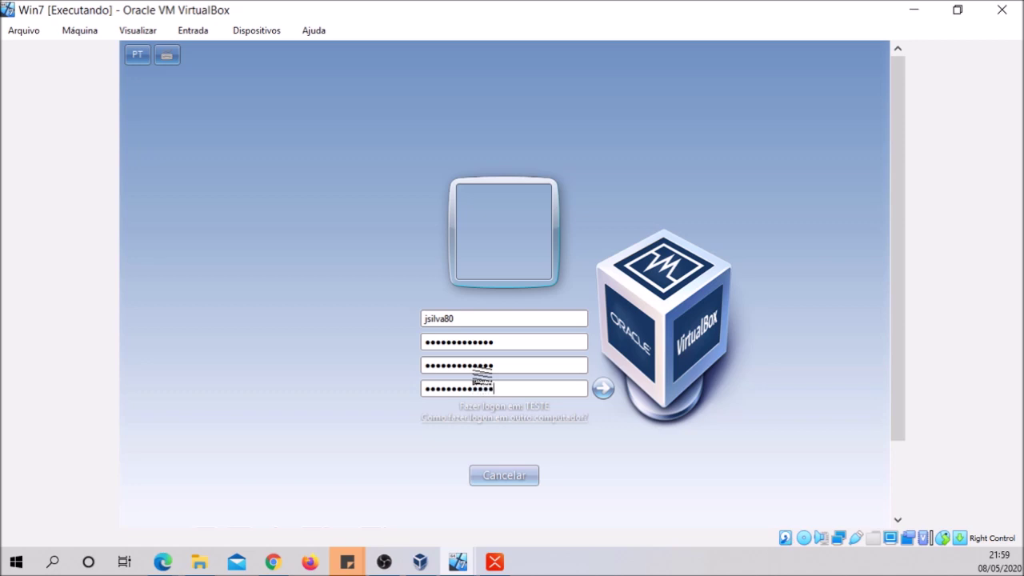
left_click(601, 388)
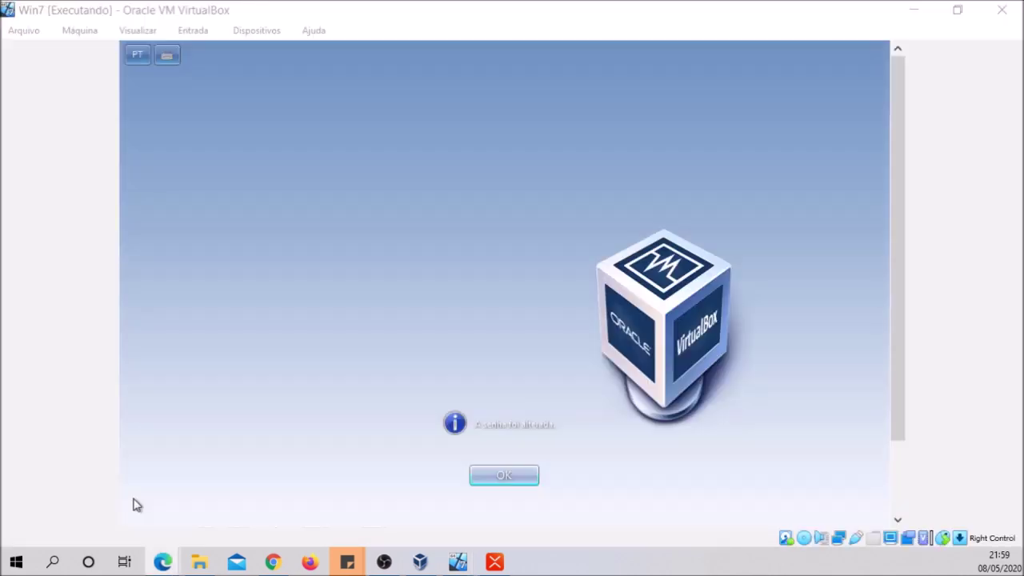
left_click(506, 477)
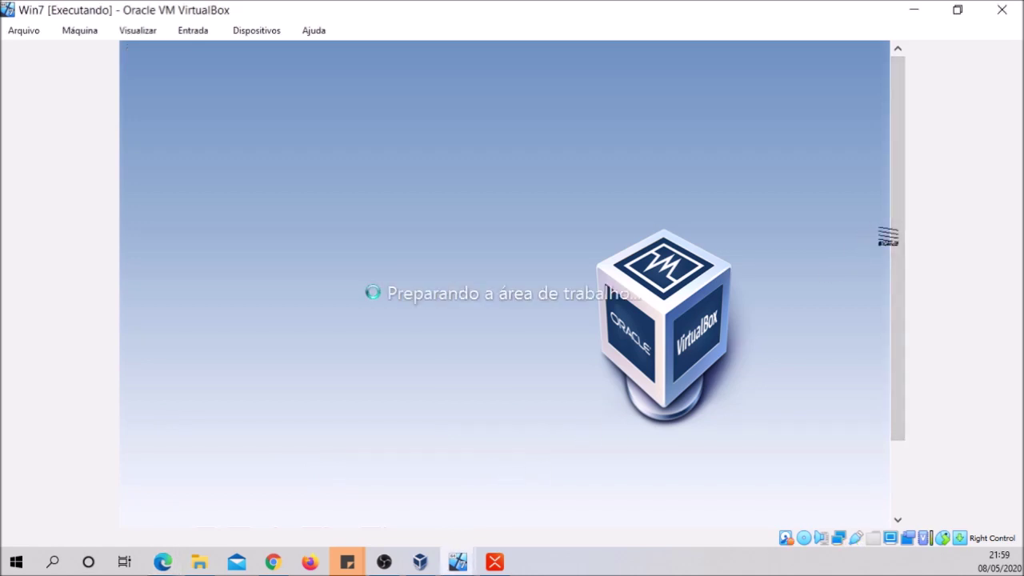
left_click_drag(893, 232, 884, 295)
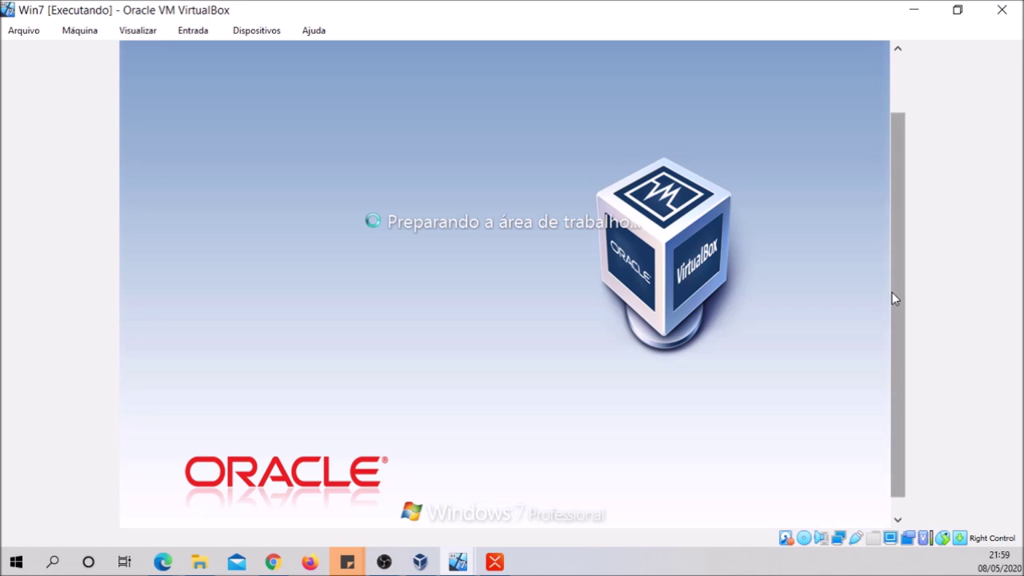
left_click_drag(893, 297, 883, 315)
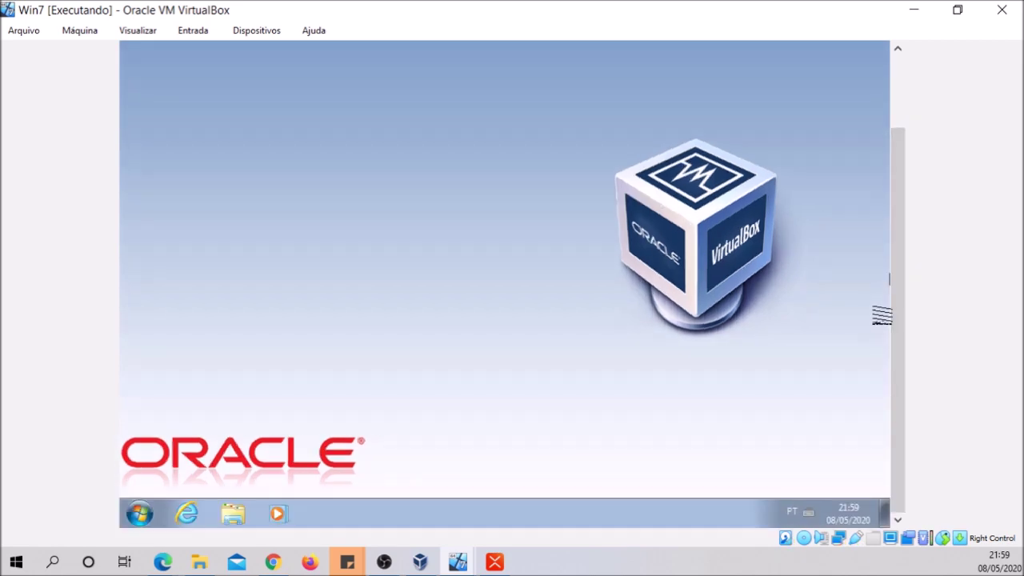
Open the Win7 Start menu to check which account is signed in
left_click(139, 513)
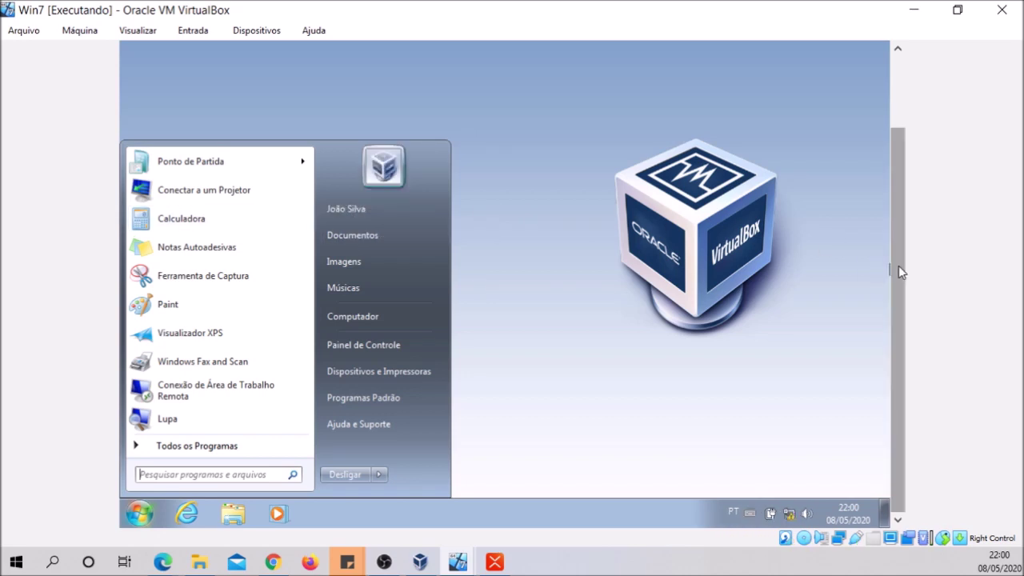
left_click_drag(898, 270, 914, 136)
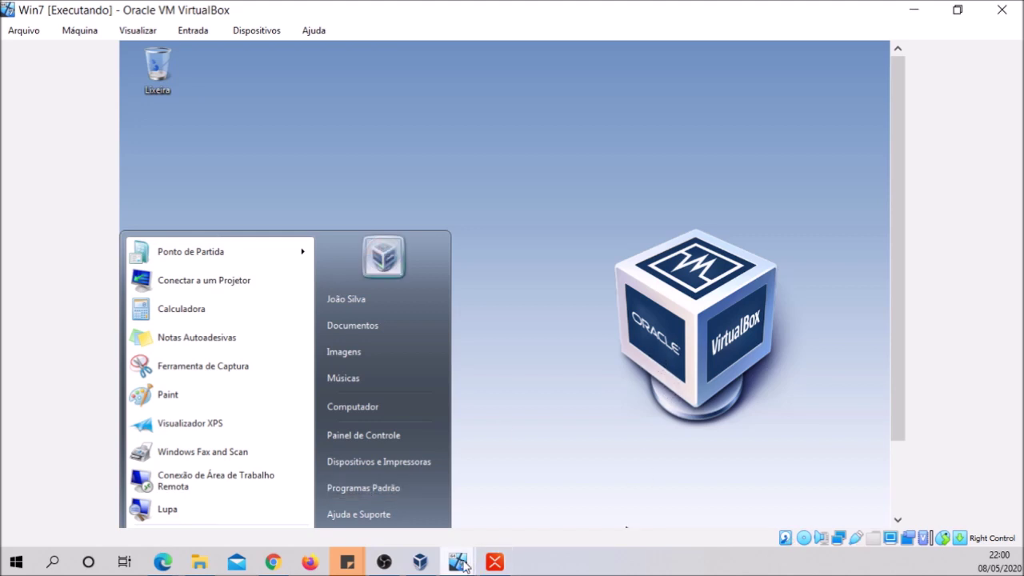
left_click(415, 565)
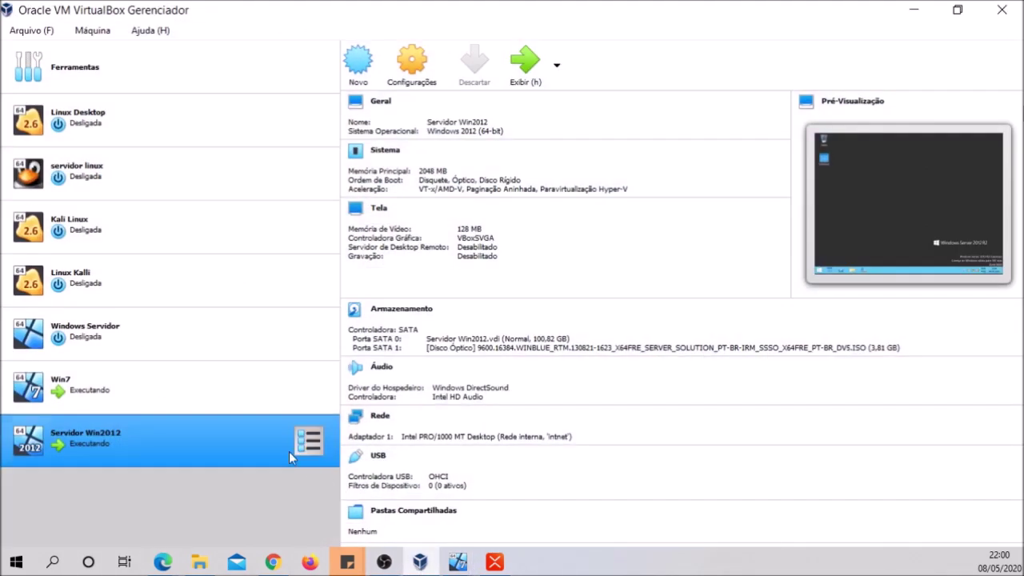
left_click(420, 564)
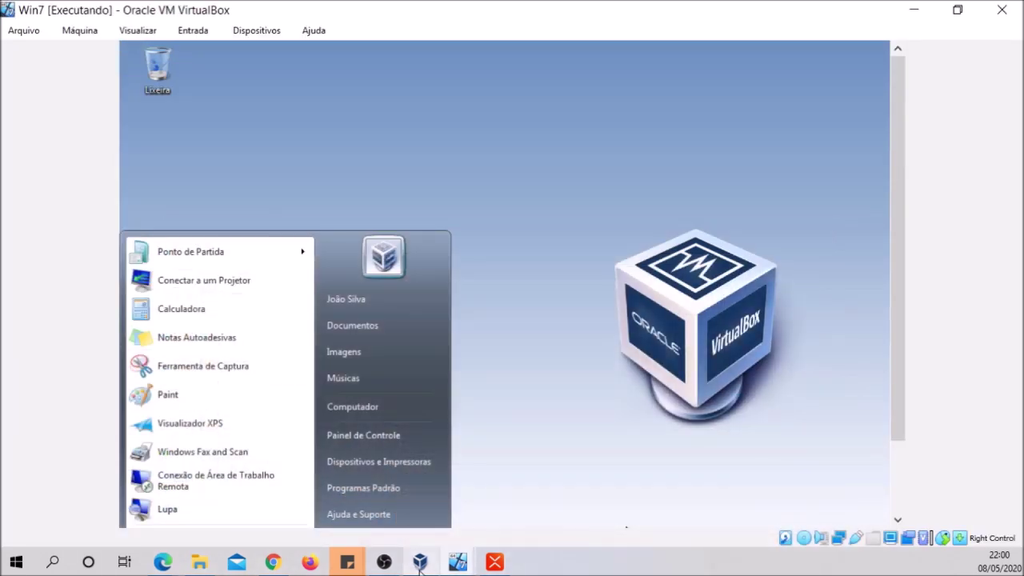
On the server's Disco Local (C:), create a new folder named PÚBLICA
left_click(919, 11)
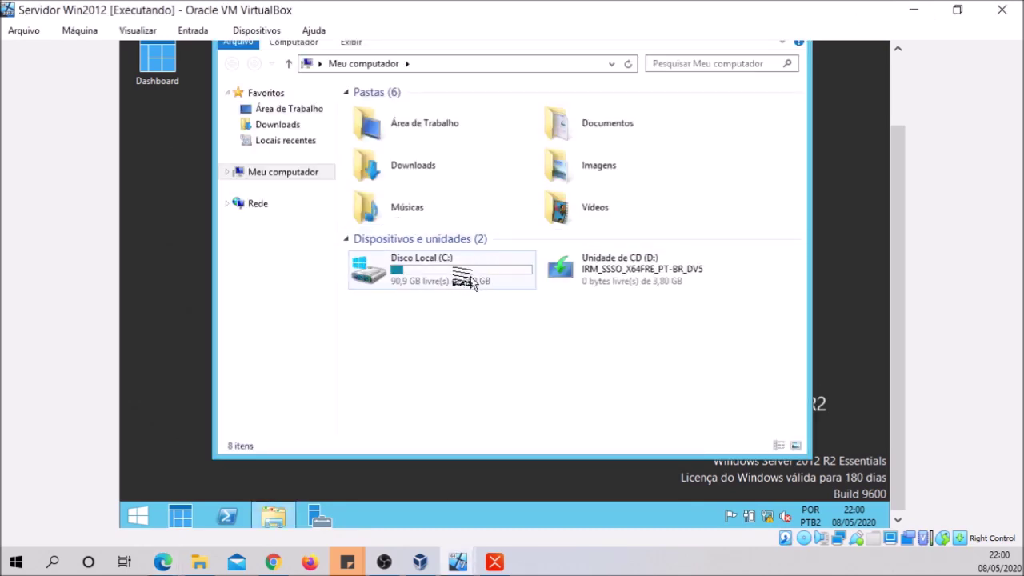
double_click(422, 276)
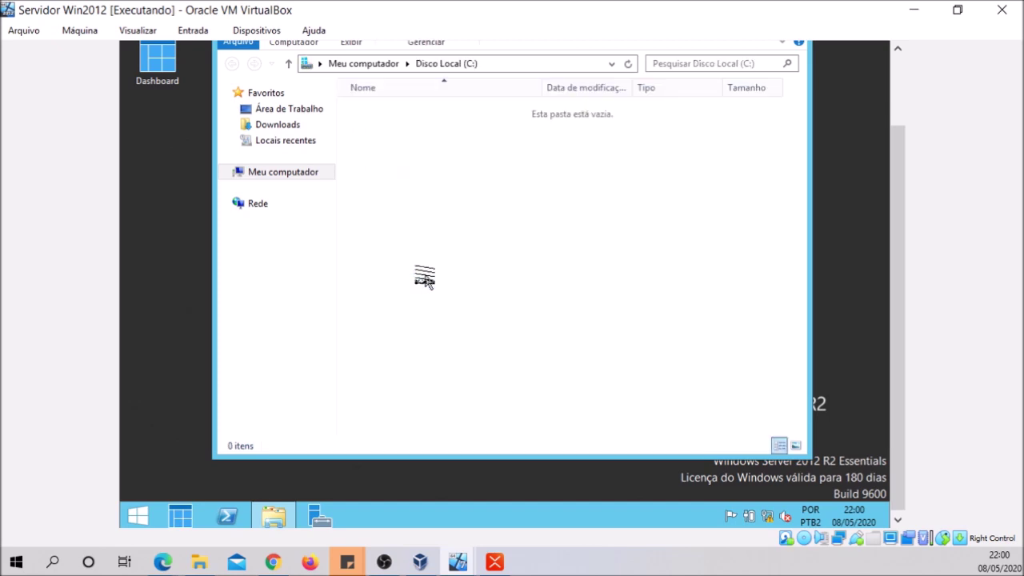
right_click(368, 268)
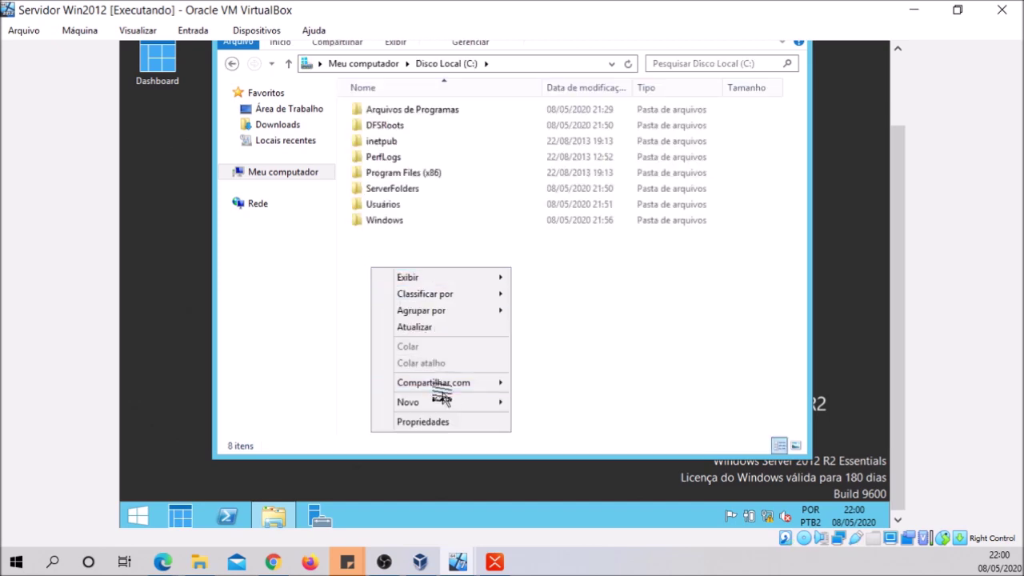
mouse_move(441, 399)
left_click(551, 402)
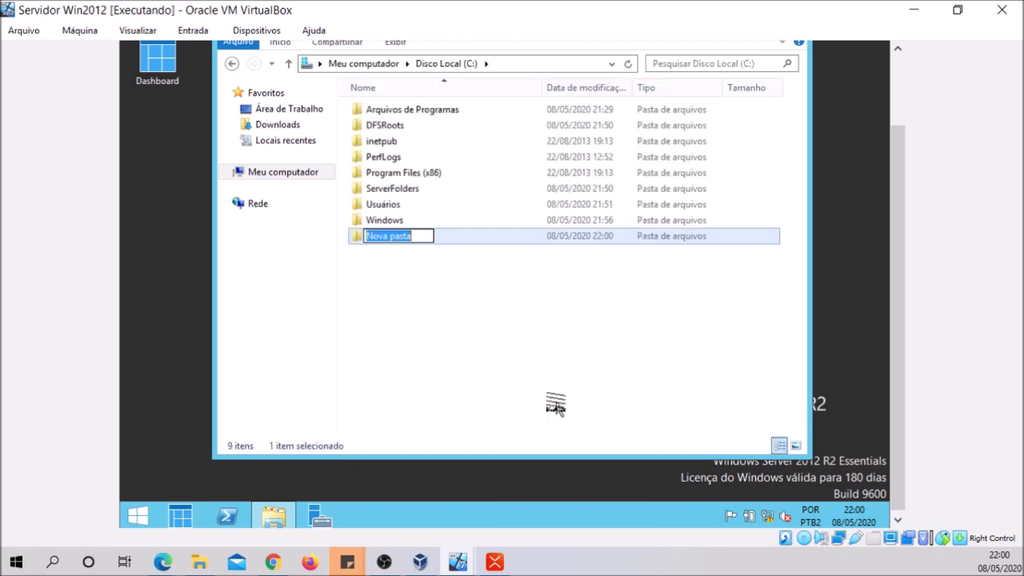
type("PÚBLIC")
key("Return")
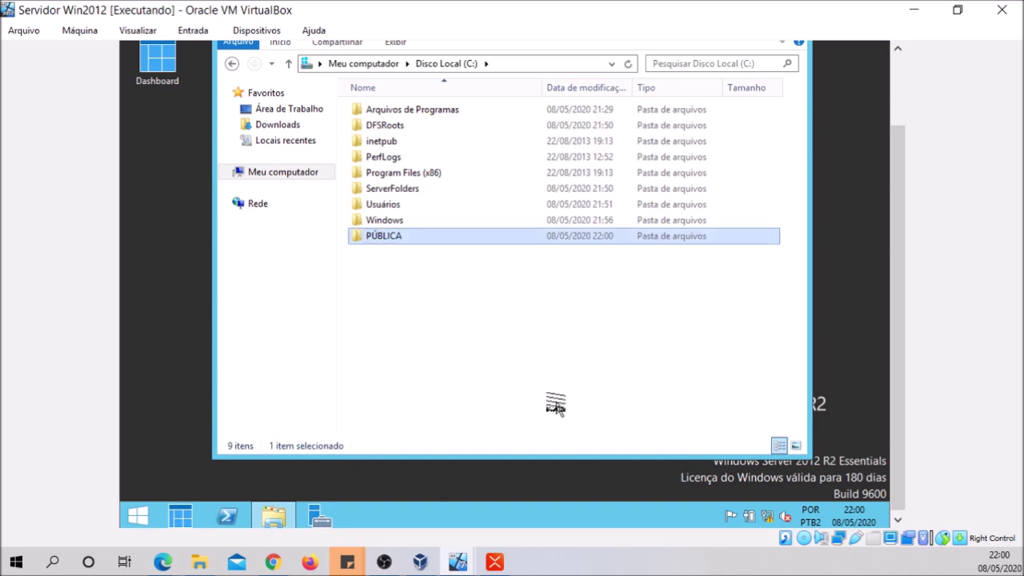
right_click(379, 240)
In PÚBLICA's sharing properties, add Todos with Leitura/Gravação permission
left_click(420, 463)
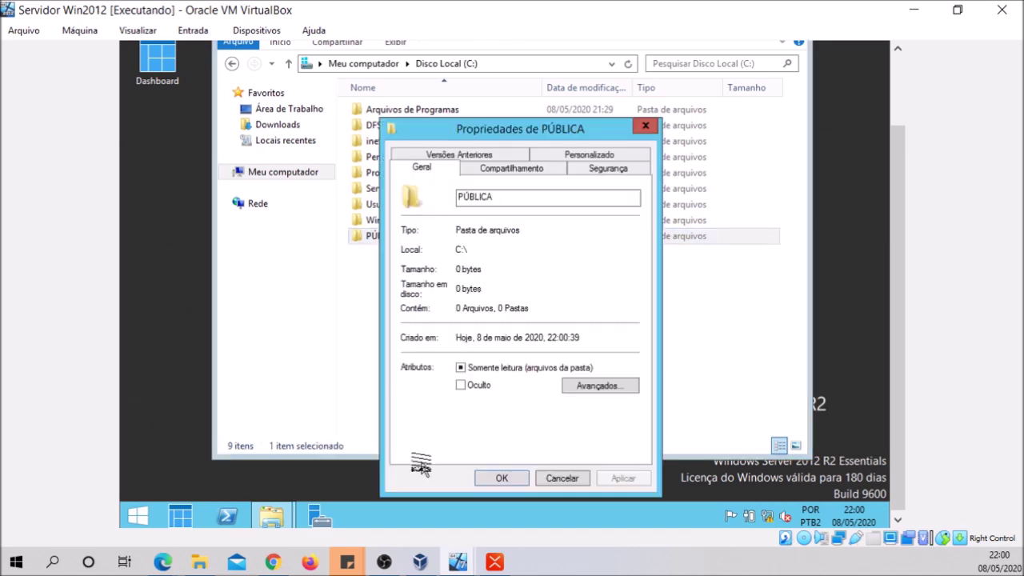
left_click(534, 168)
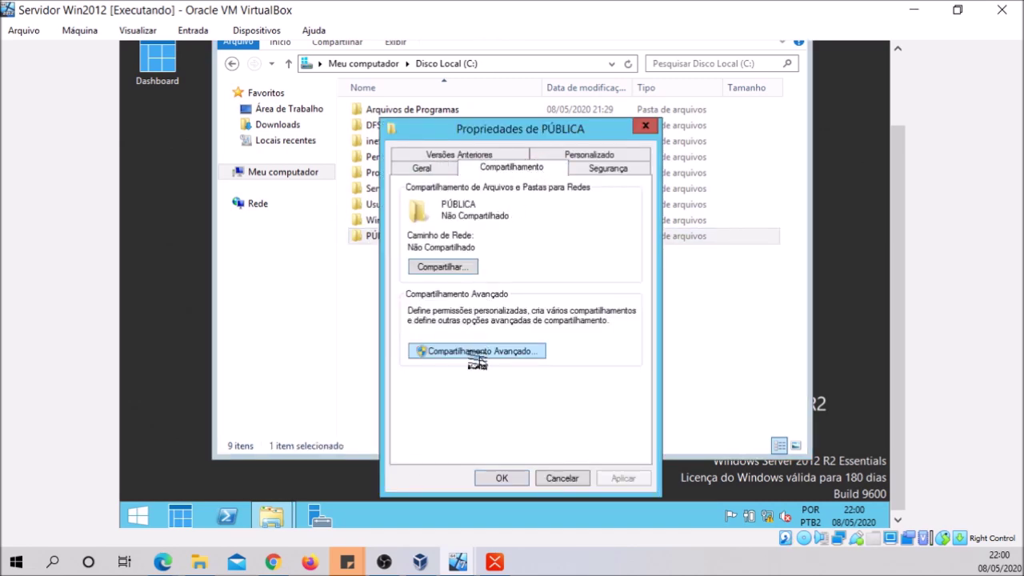
left_click(440, 266)
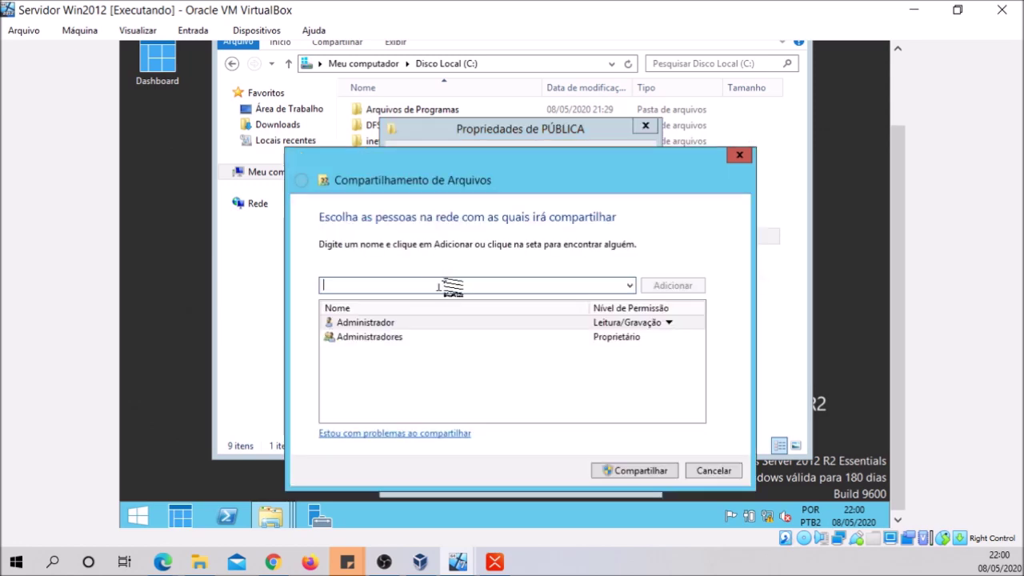
left_click(628, 285)
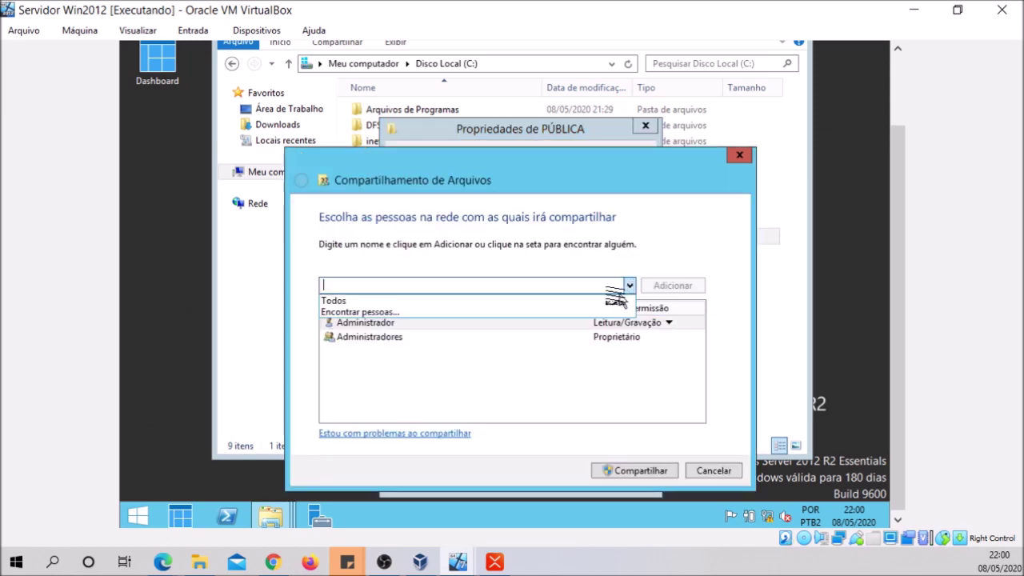
left_click(577, 301)
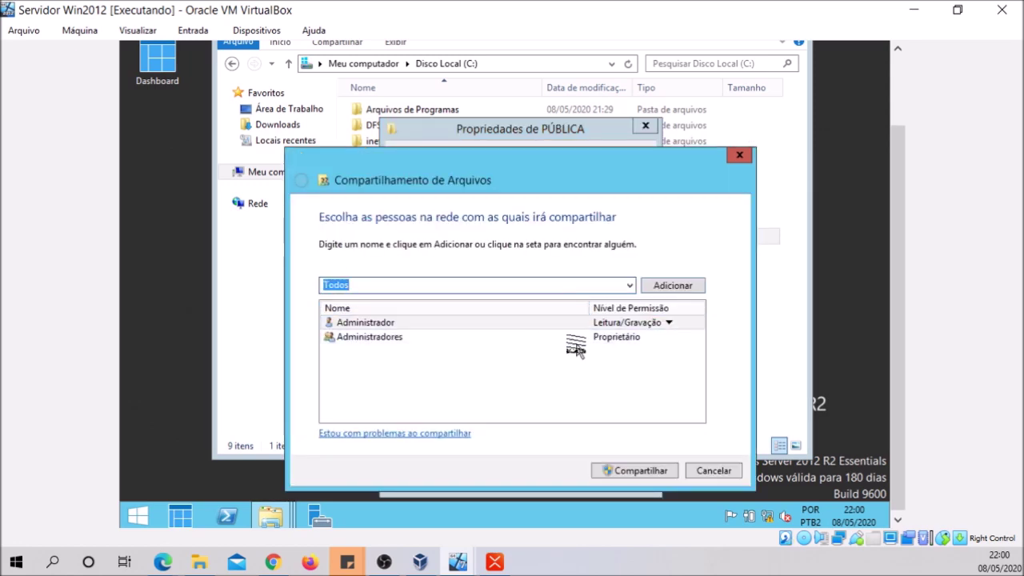
left_click(666, 285)
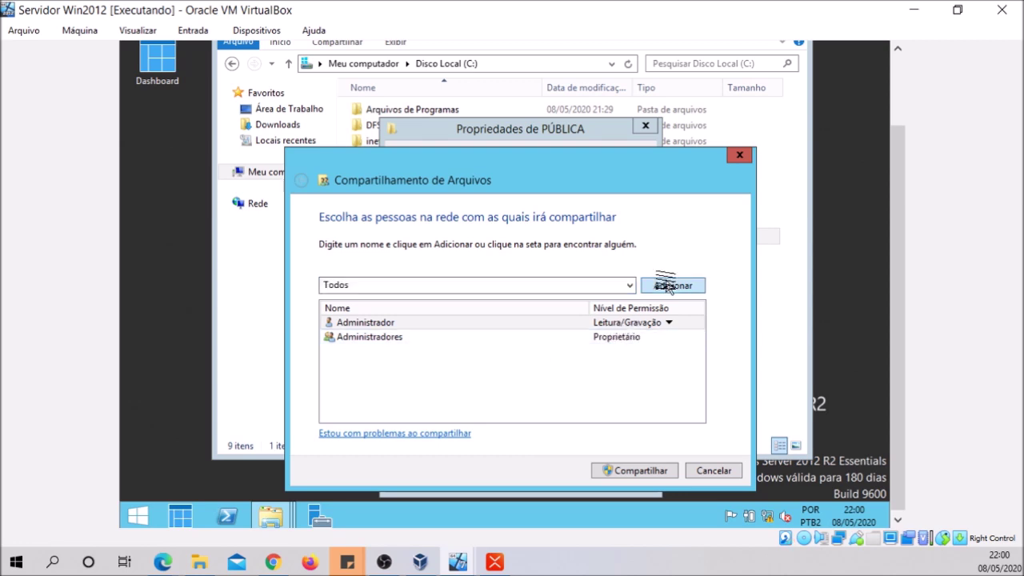
left_click(627, 352)
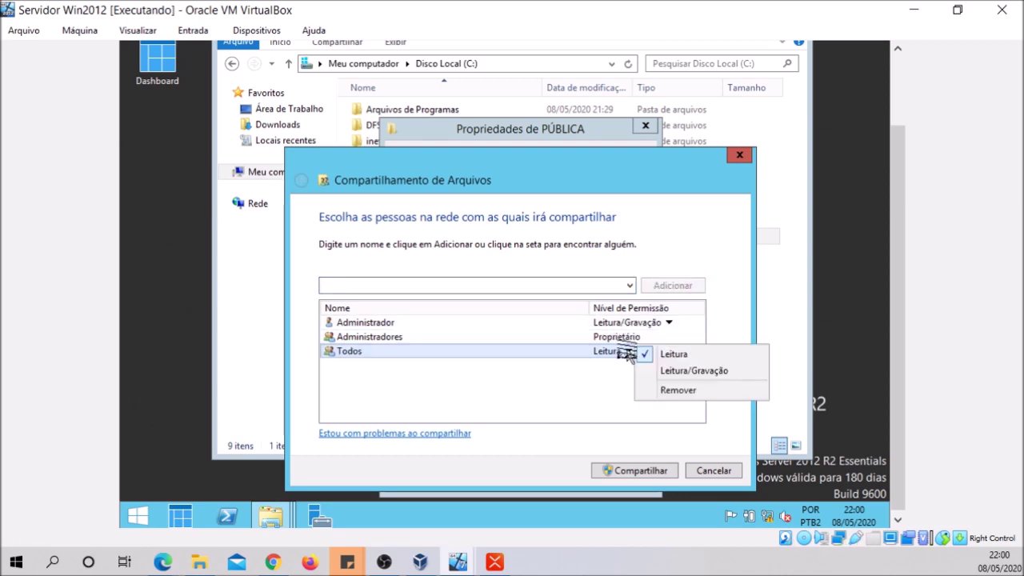
left_click(682, 373)
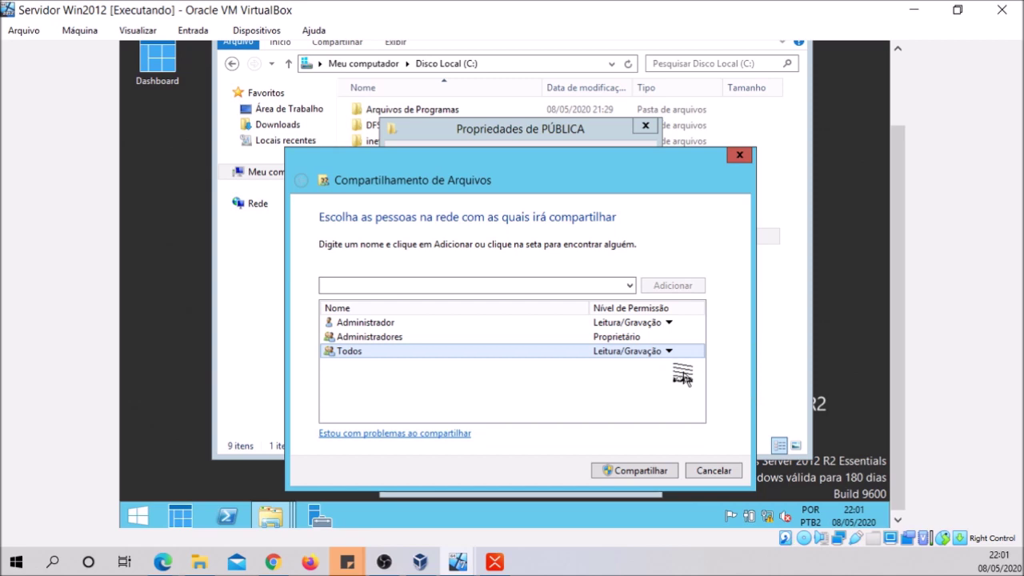
Share PÚBLICA as \\Server_01\pública and close the sharing windows
left_click(644, 470)
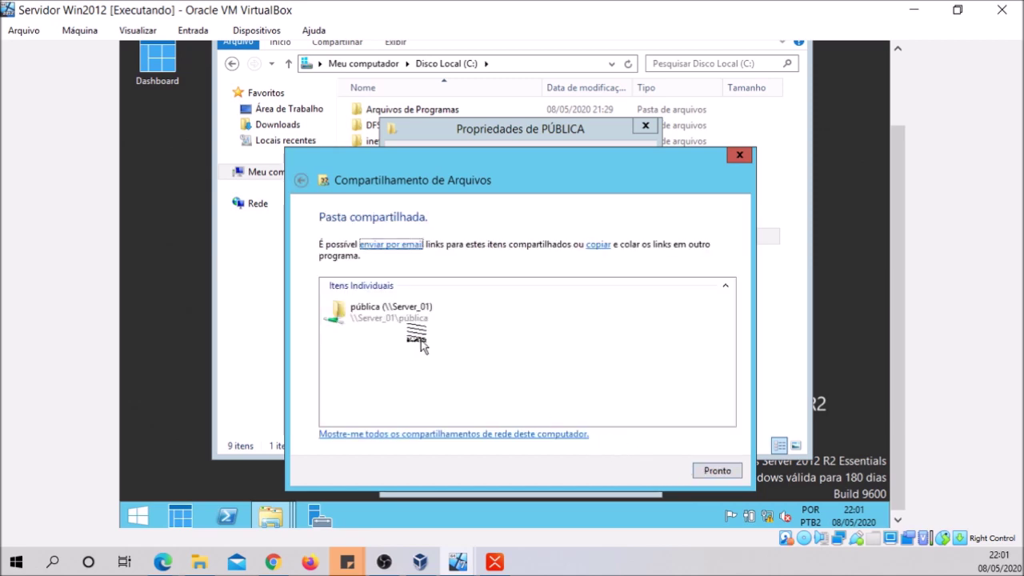
left_click(400, 320)
left_click(707, 473)
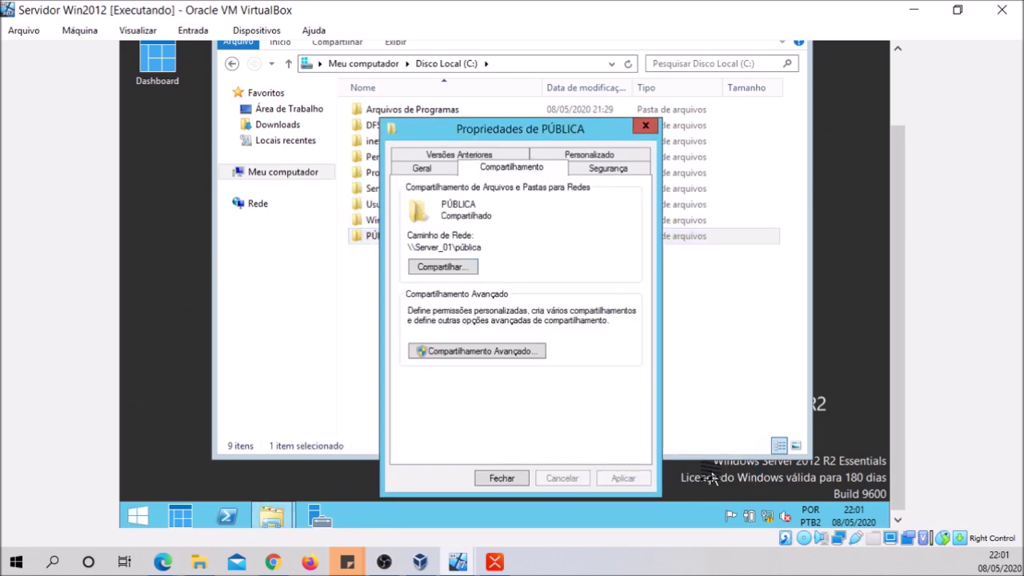
left_click(502, 478)
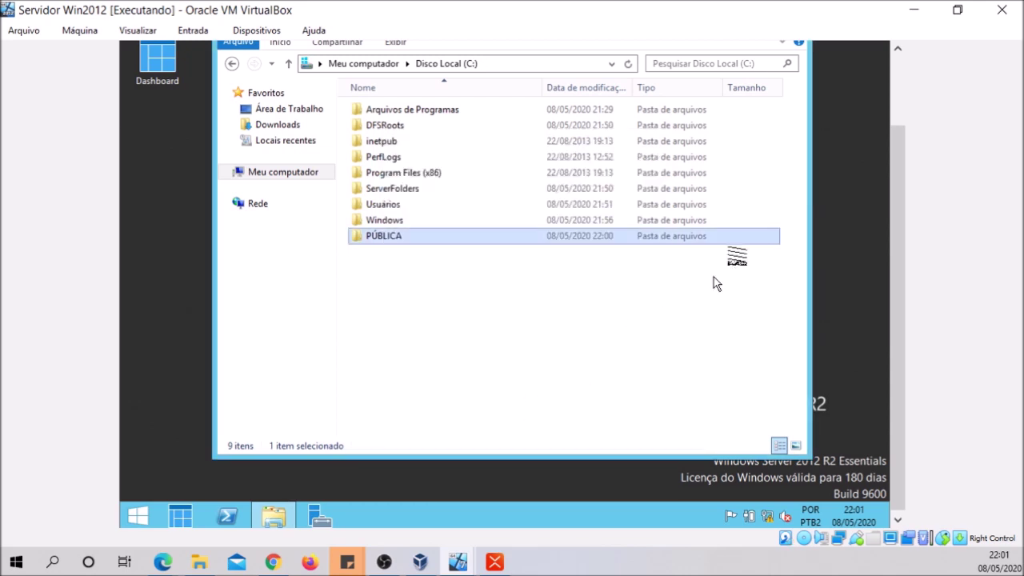
left_click(419, 562)
In the Win7 VM, open Computador and start Mapear unidade de rede
mouse_move(457, 562)
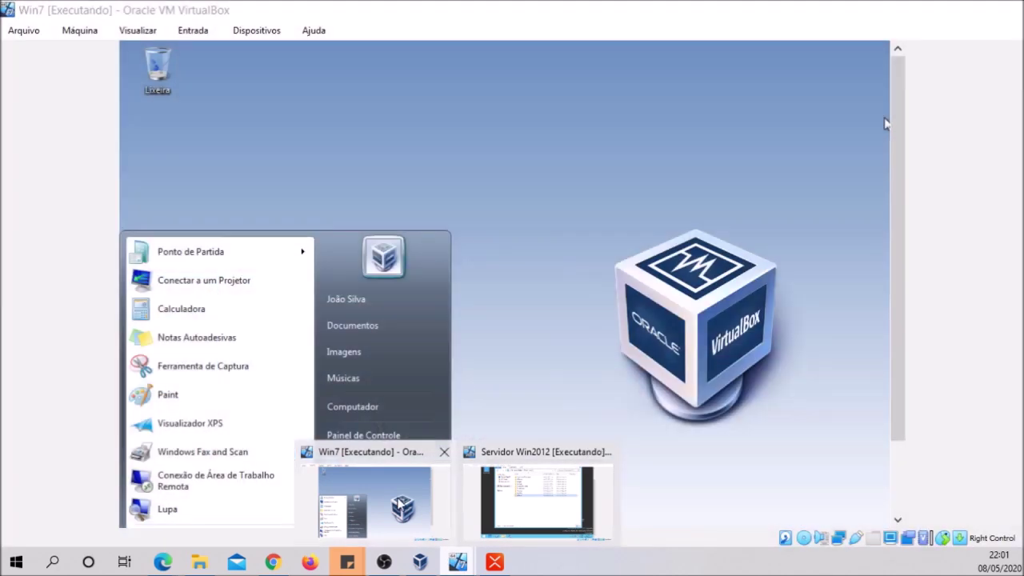
left_click(368, 496)
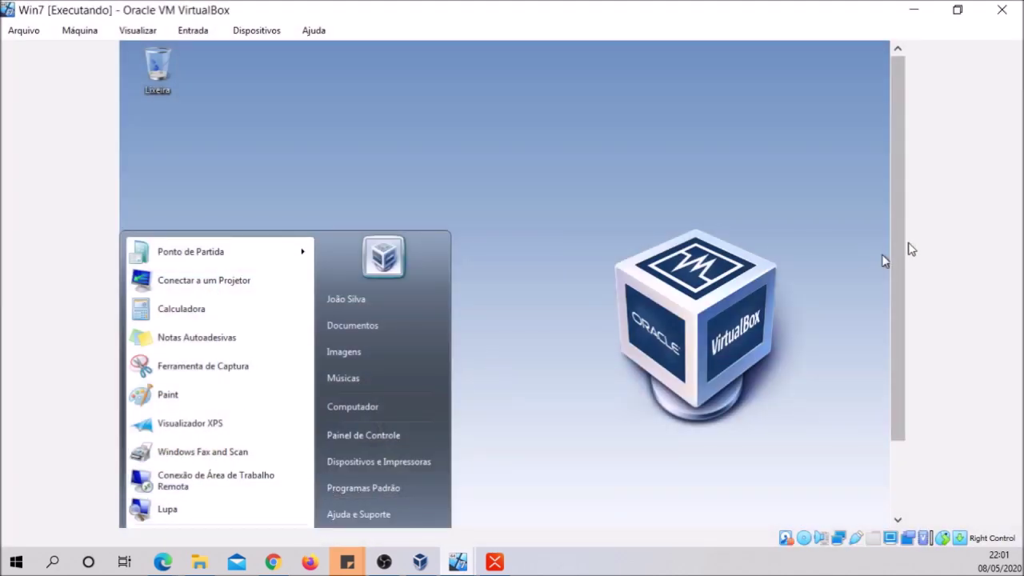
scroll(892, 243, "down", 3)
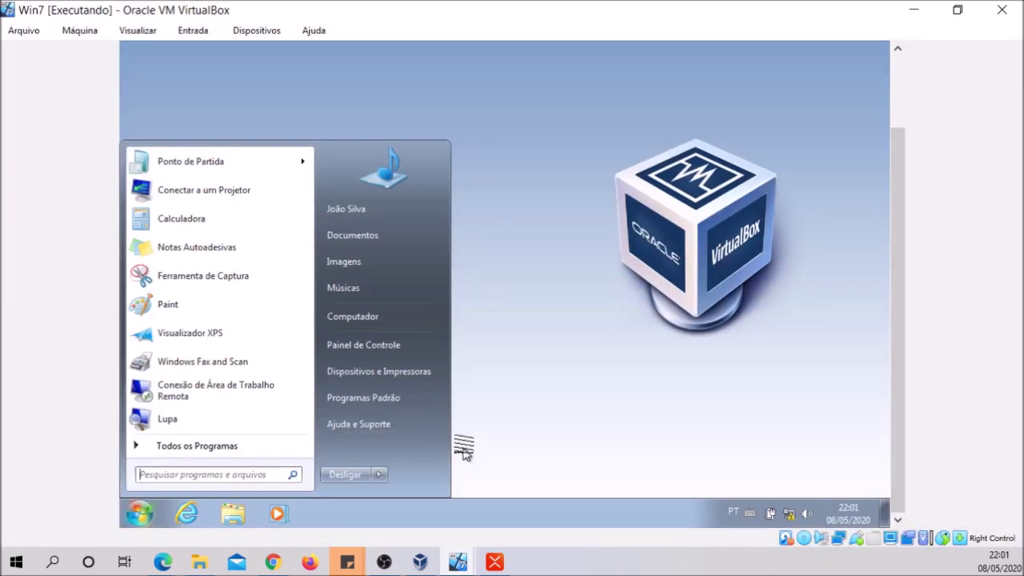
left_click(360, 316)
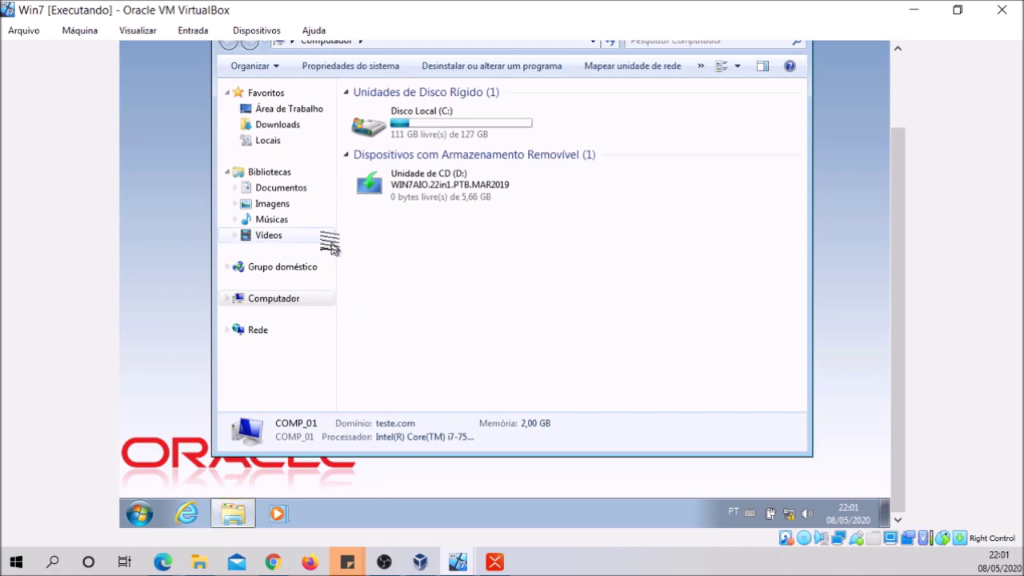
left_click(224, 303)
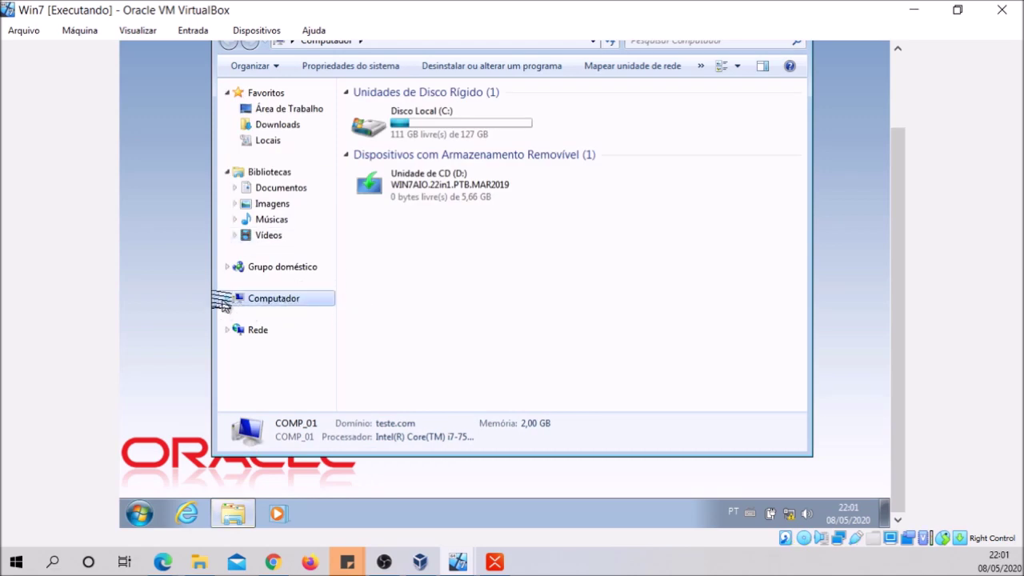
right_click(248, 300)
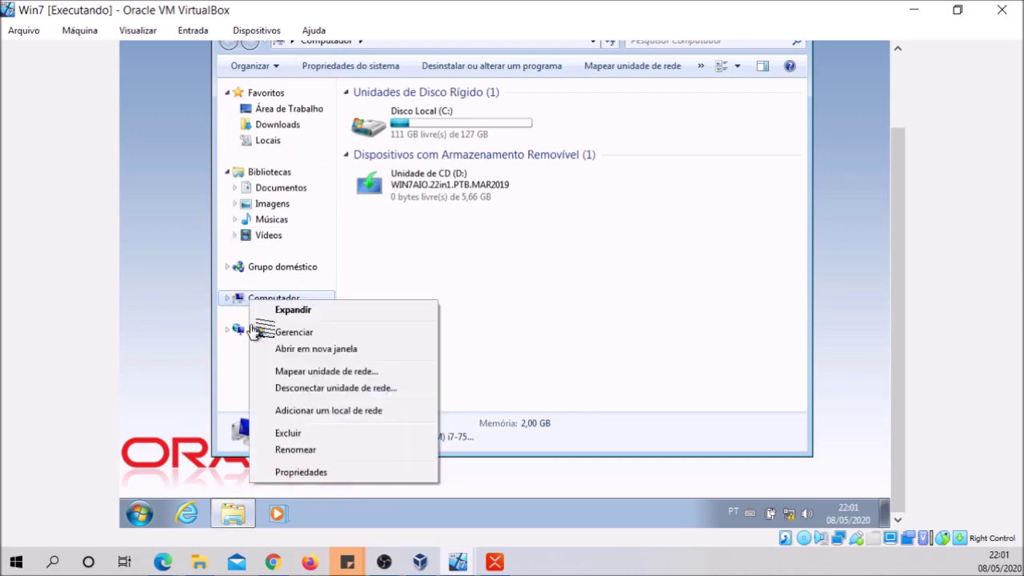
left_click(324, 372)
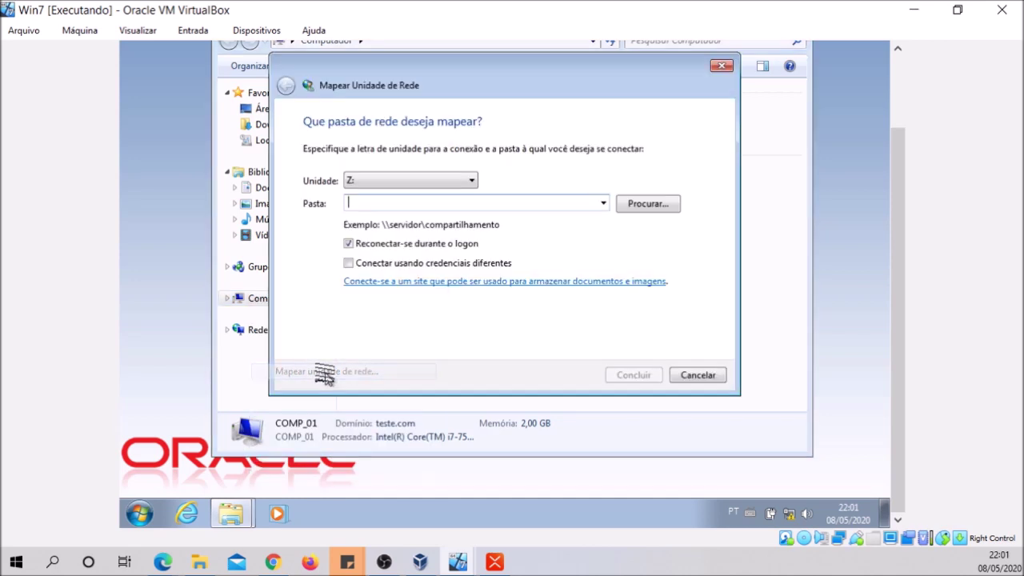
Map drive Z: to \\192.168.10.100\pública by browsing to the share
type("\\\\192.168.10.100\\")
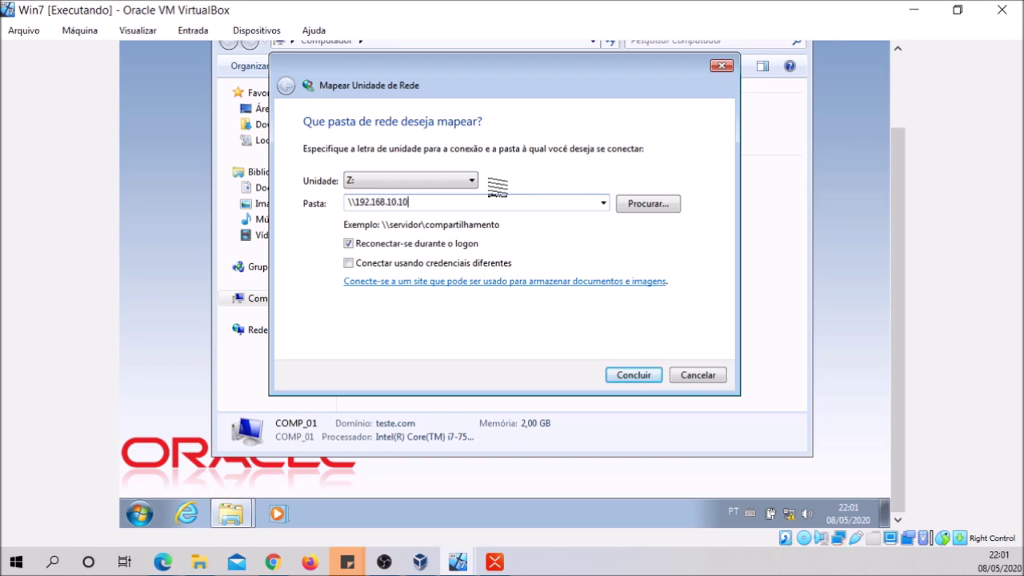
left_click(633, 205)
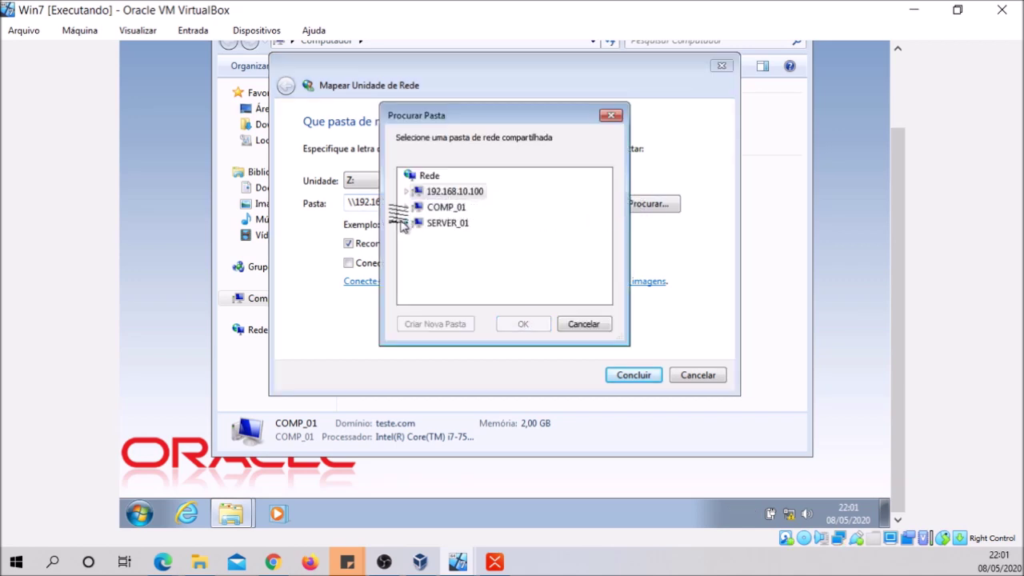
left_click(407, 192)
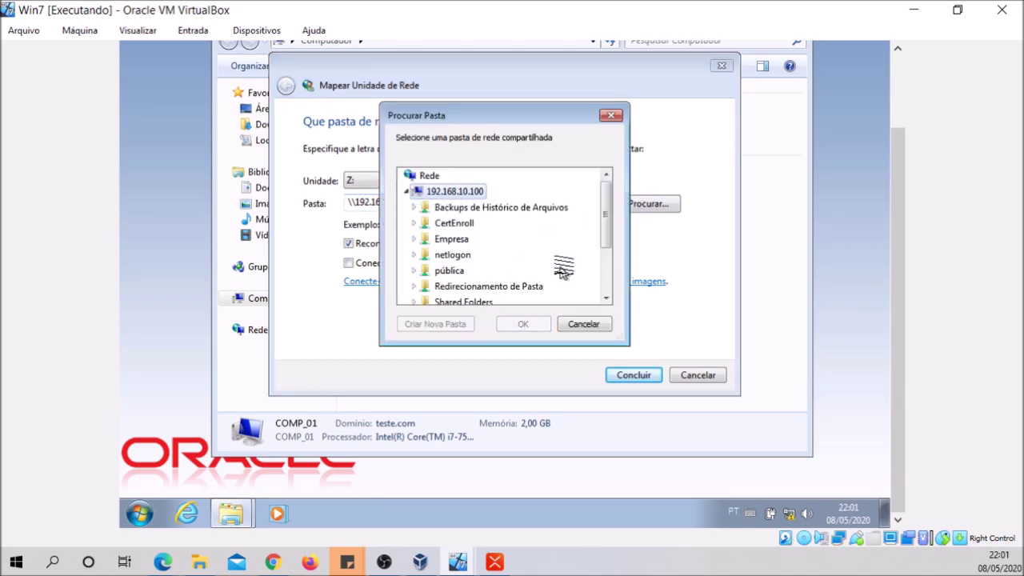
left_click_drag(605, 230, 604, 257)
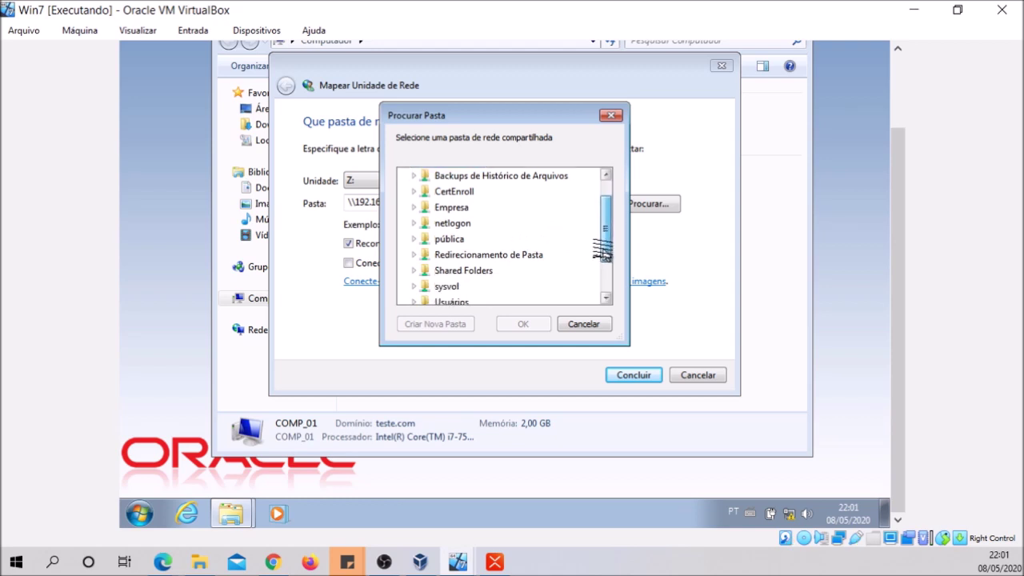
left_click(444, 242)
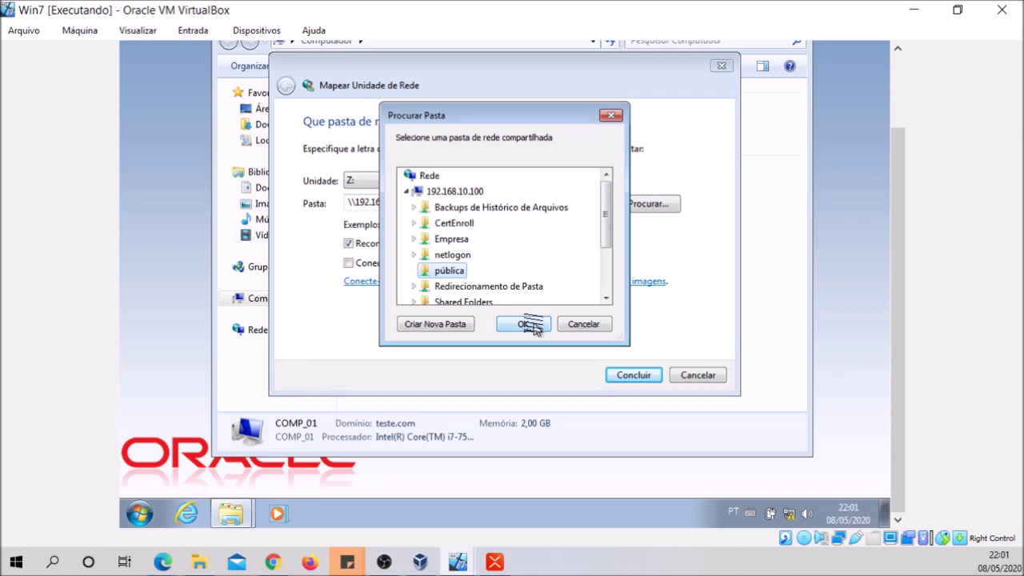
left_click(532, 326)
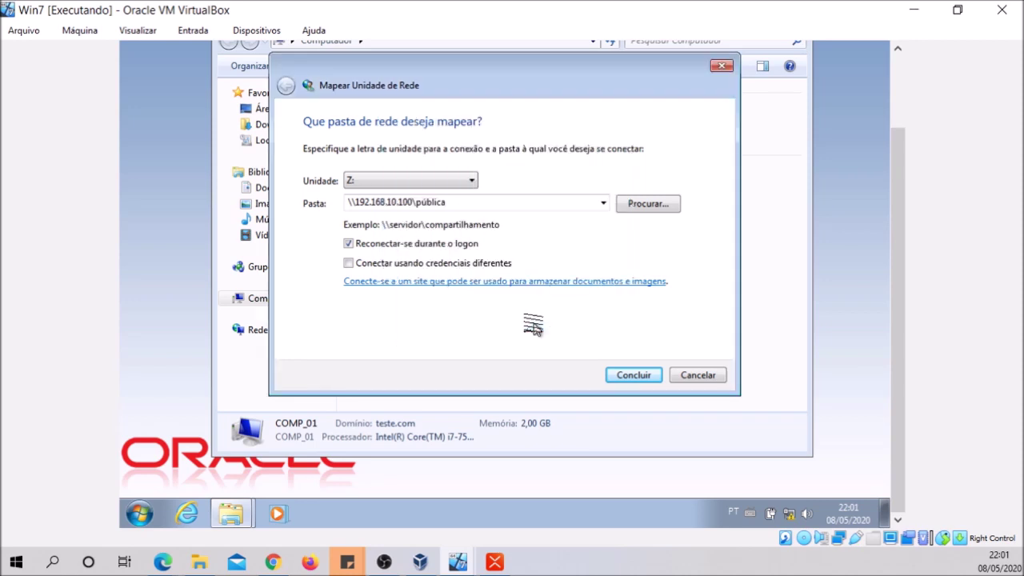
left_click(638, 379)
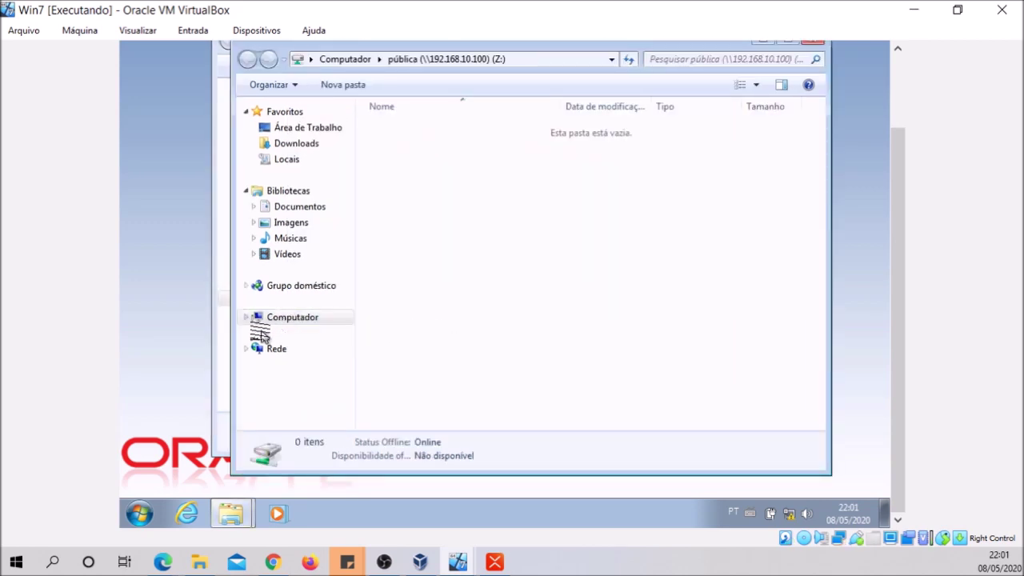
Create a desktop shortcut to the Z: drive and close the Explorer windows
left_click(245, 317)
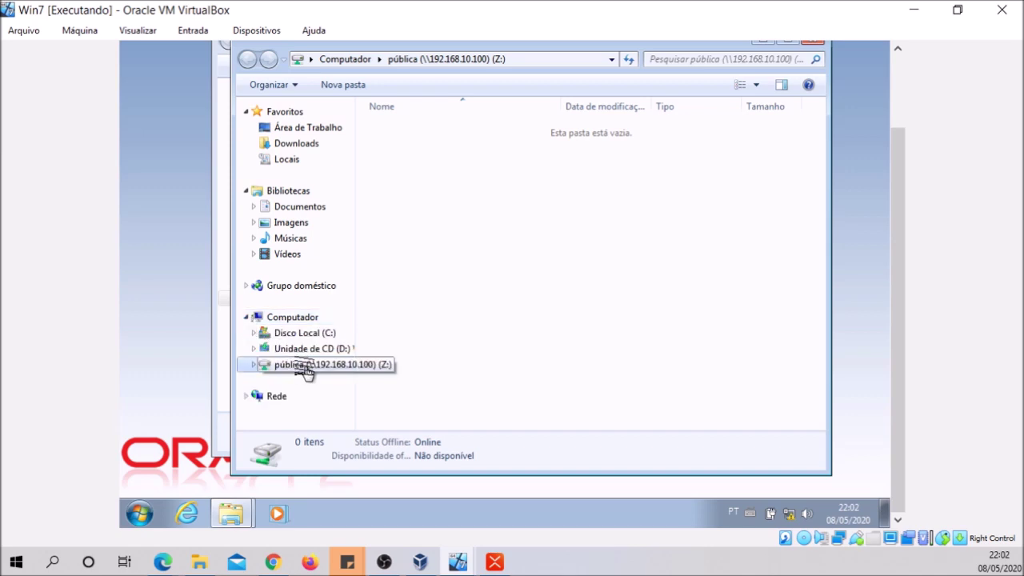
left_click_drag(306, 369, 152, 148)
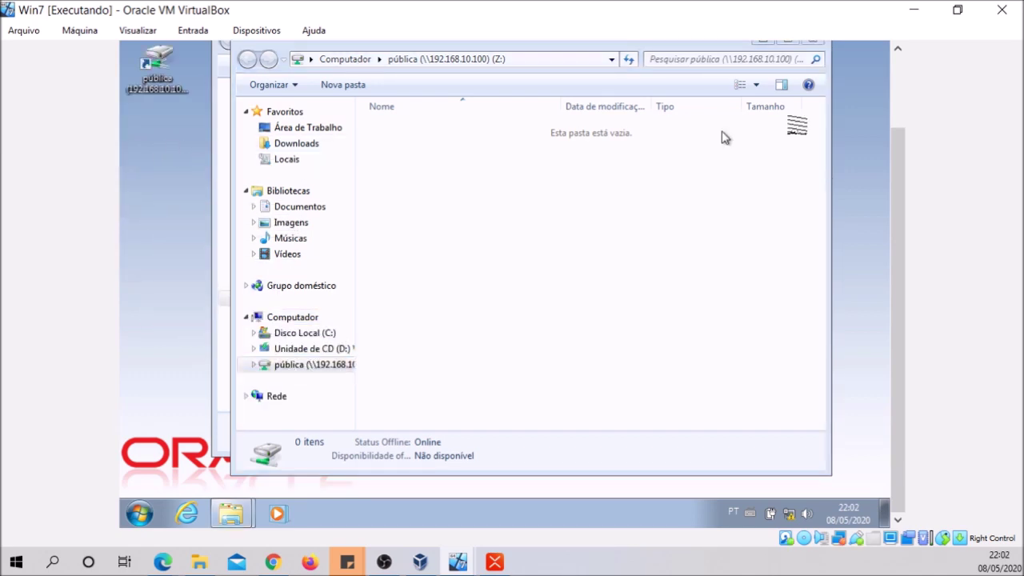
left_click_drag(892, 161, 887, 98)
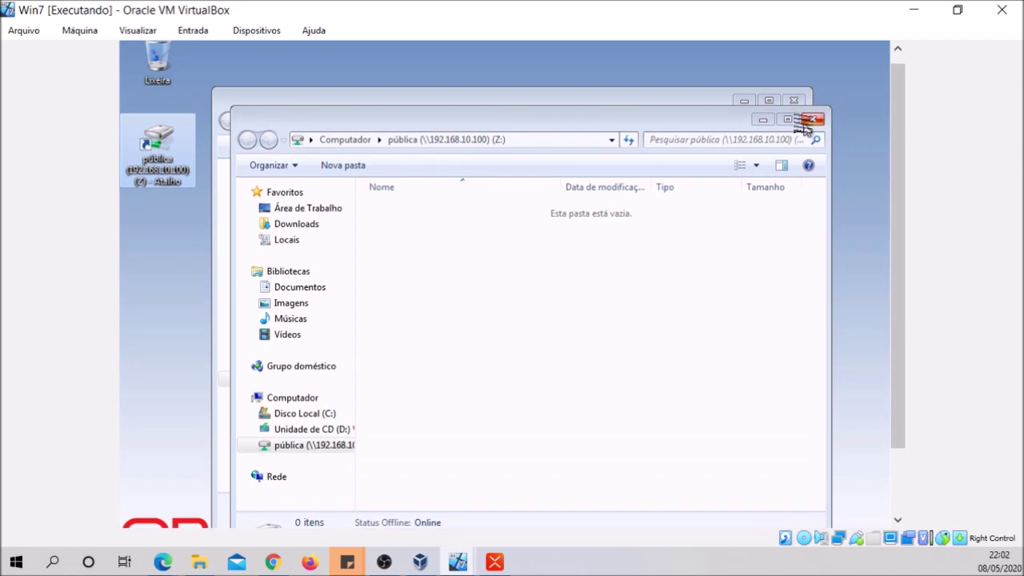
left_click(811, 119)
left_click(793, 100)
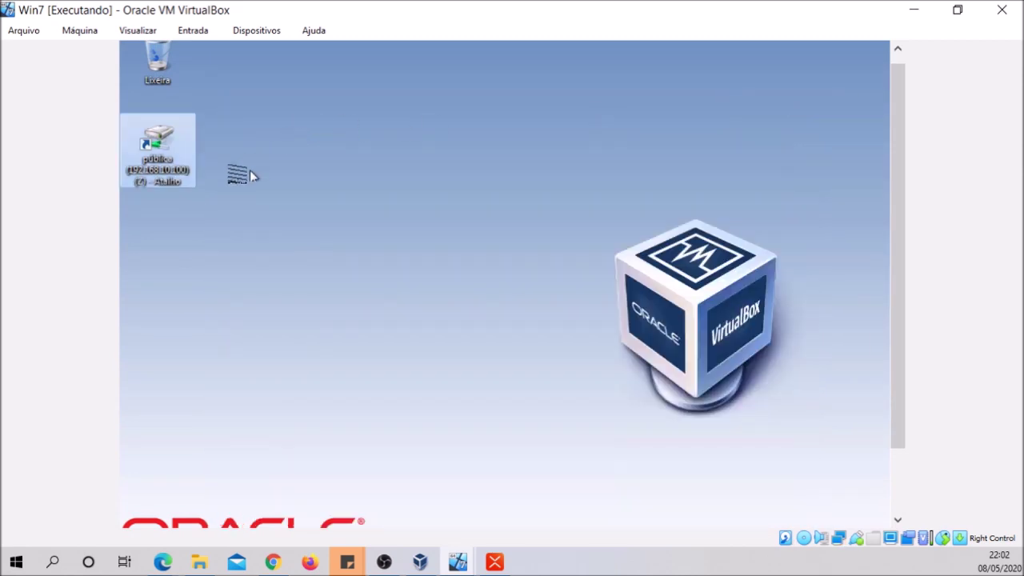
Rename the desktop shortcut to PÚBLICA
right_click(169, 166)
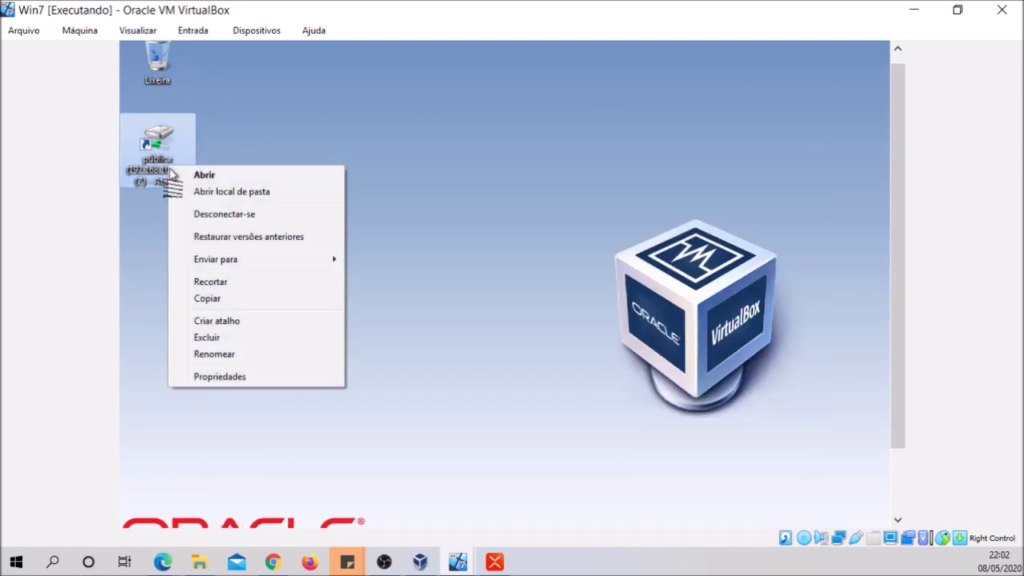
left_click(211, 357)
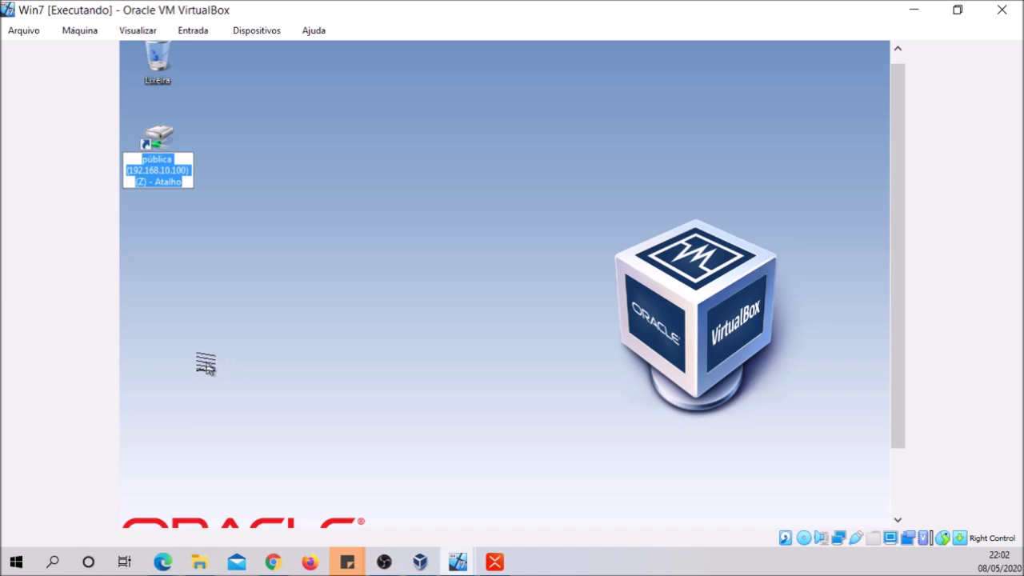
type("púb")
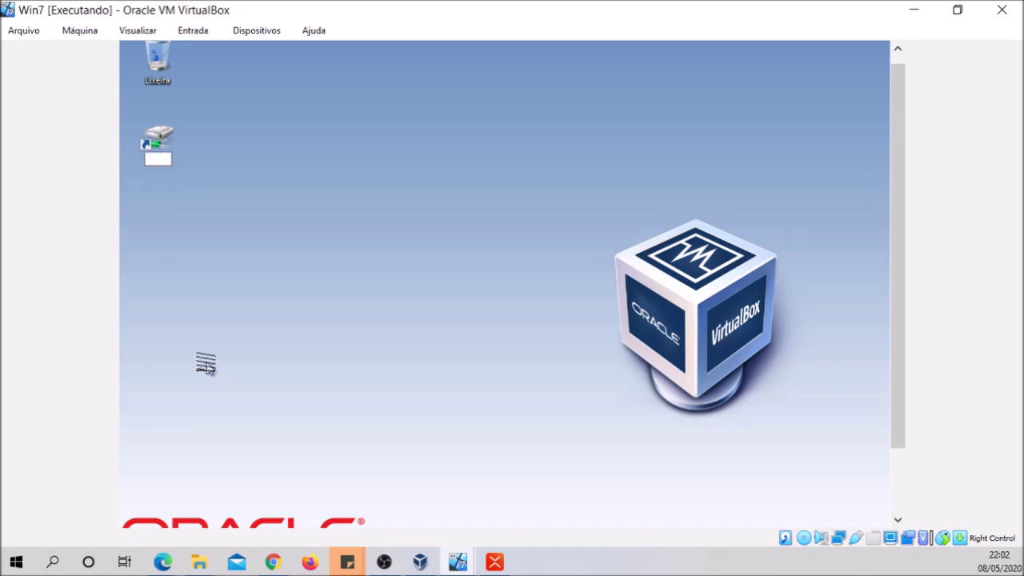
type("LICA")
key("Return")
left_click(131, 386)
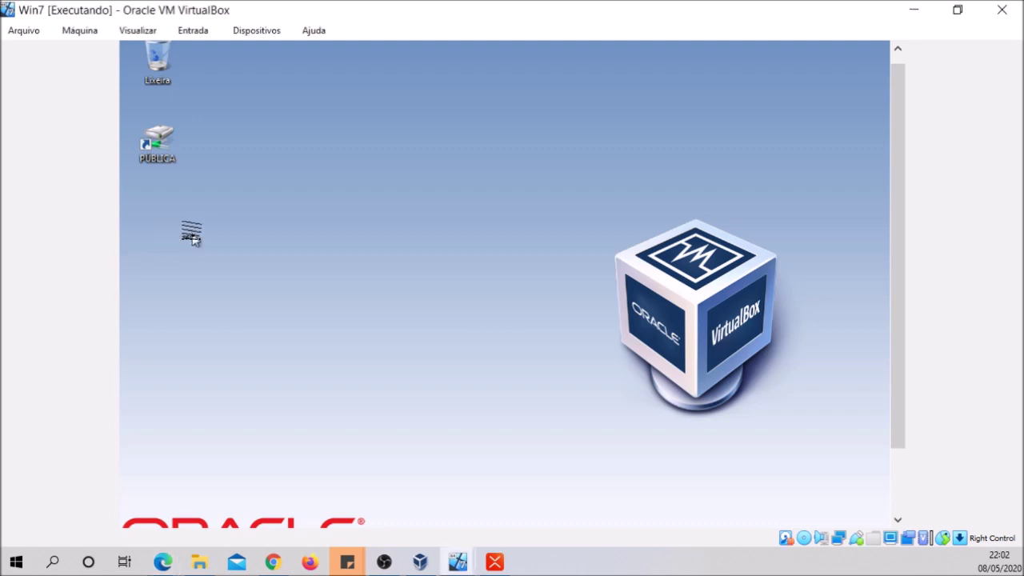
Open the PÚBLICA drive and create a folder named SISTEMAS in it
double_click(157, 150)
right_click(398, 228)
mouse_move(448, 390)
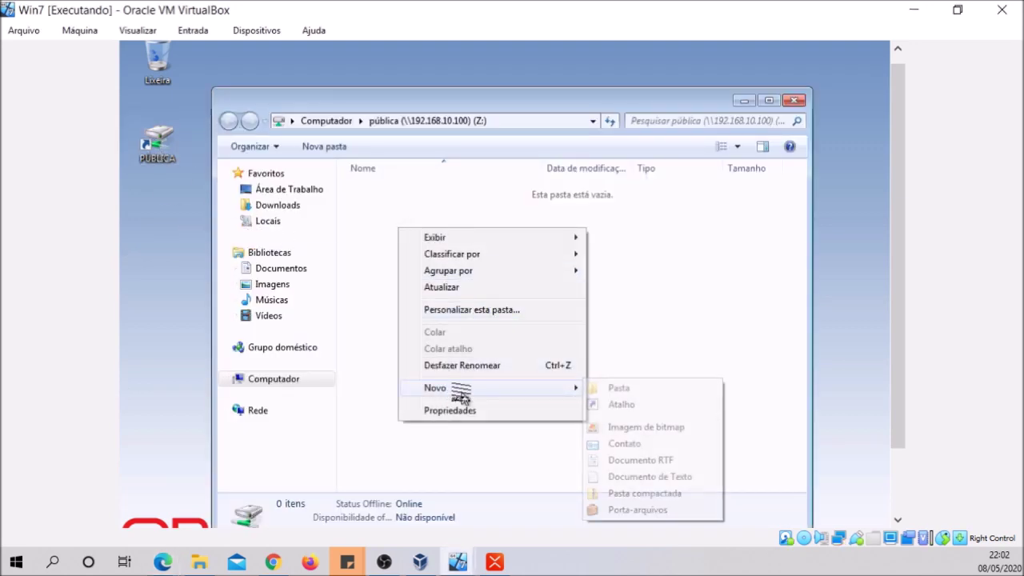
left_click(614, 389)
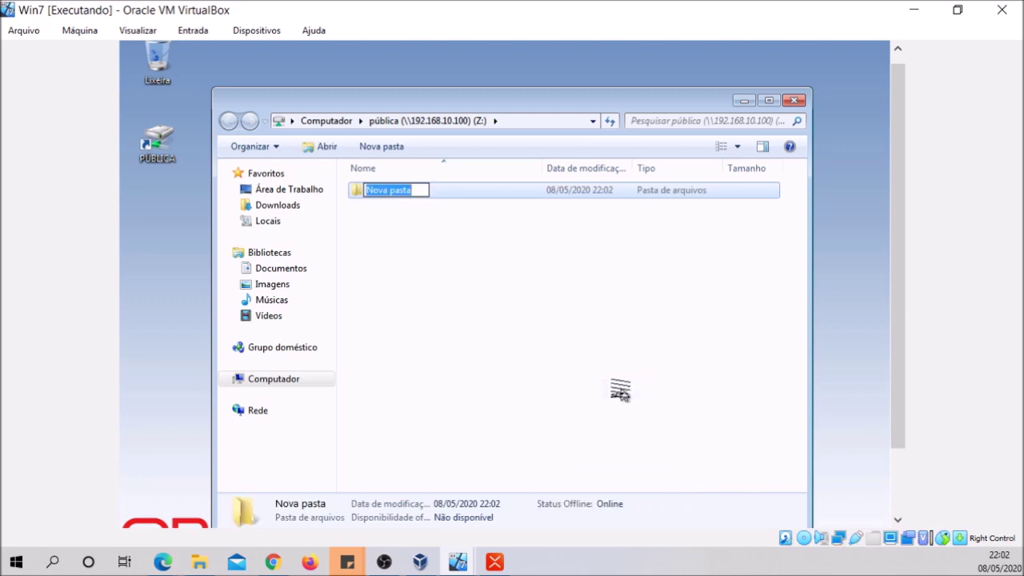
type("DIDY")
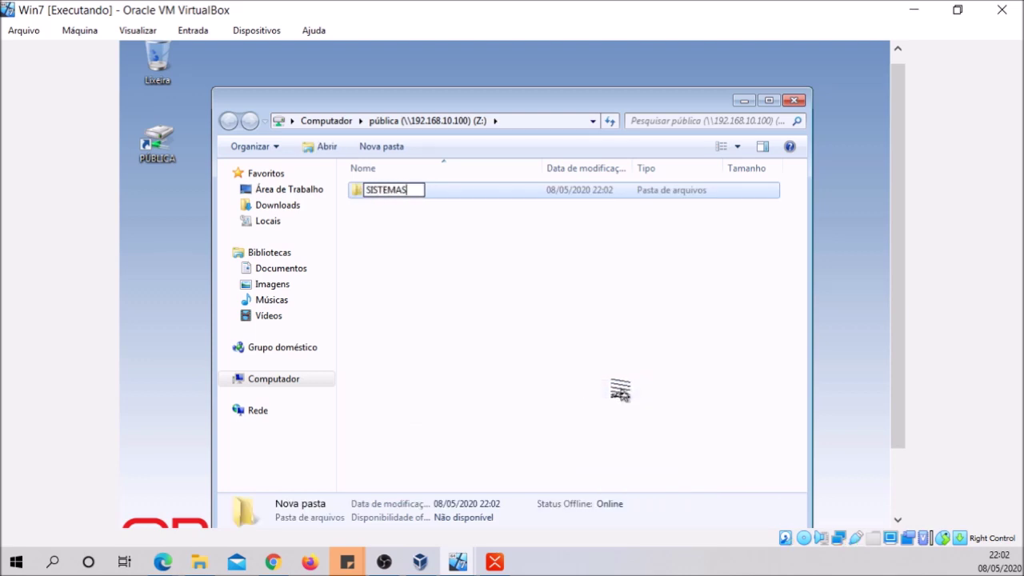
key("Return")
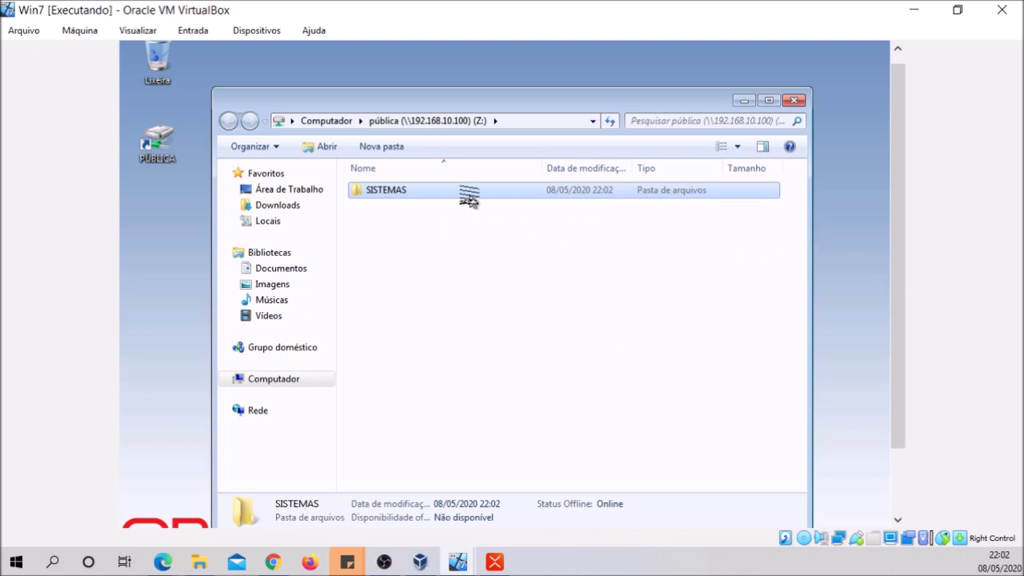
Inside SISTEMAS, create a new text document named TESTE
double_click(468, 200)
right_click(433, 229)
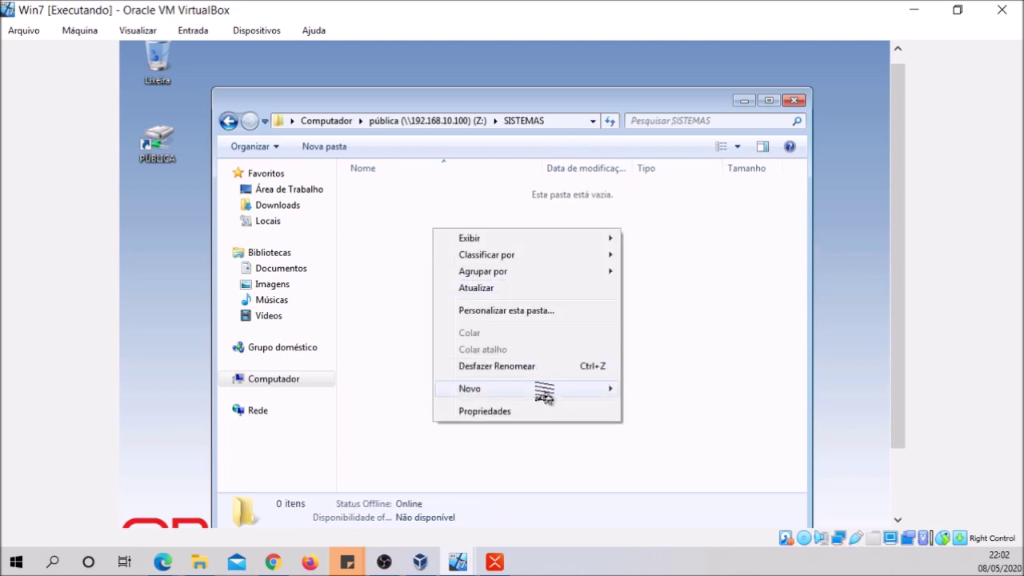
mouse_move(543, 396)
left_click(683, 478)
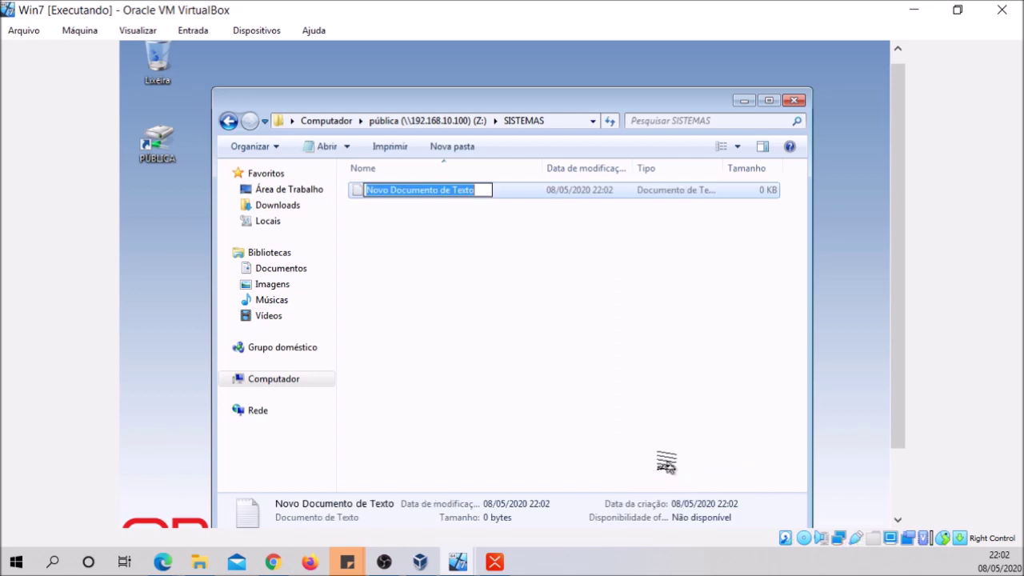
type("TES")
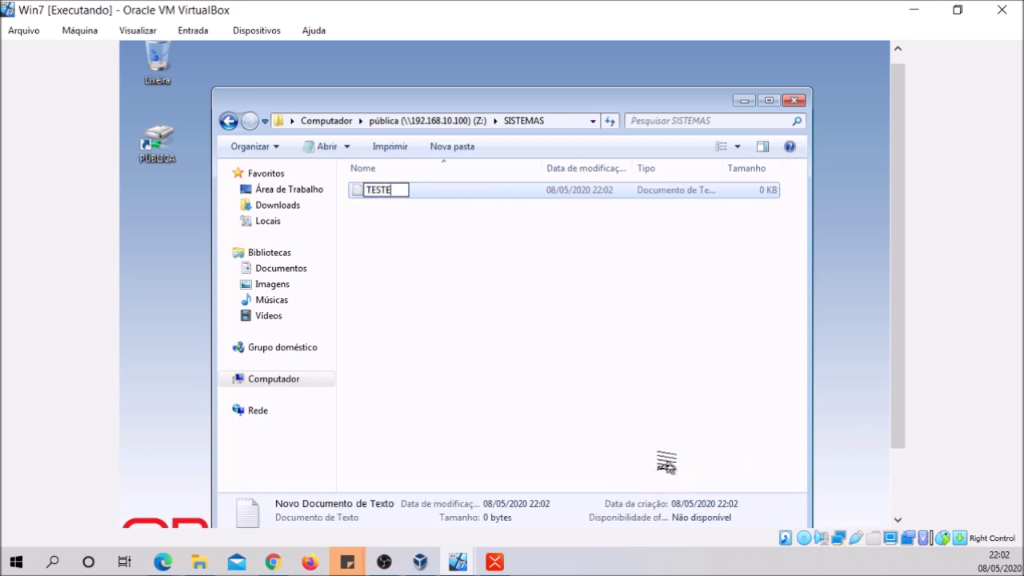
type("TE")
key("Return")
left_click(651, 439)
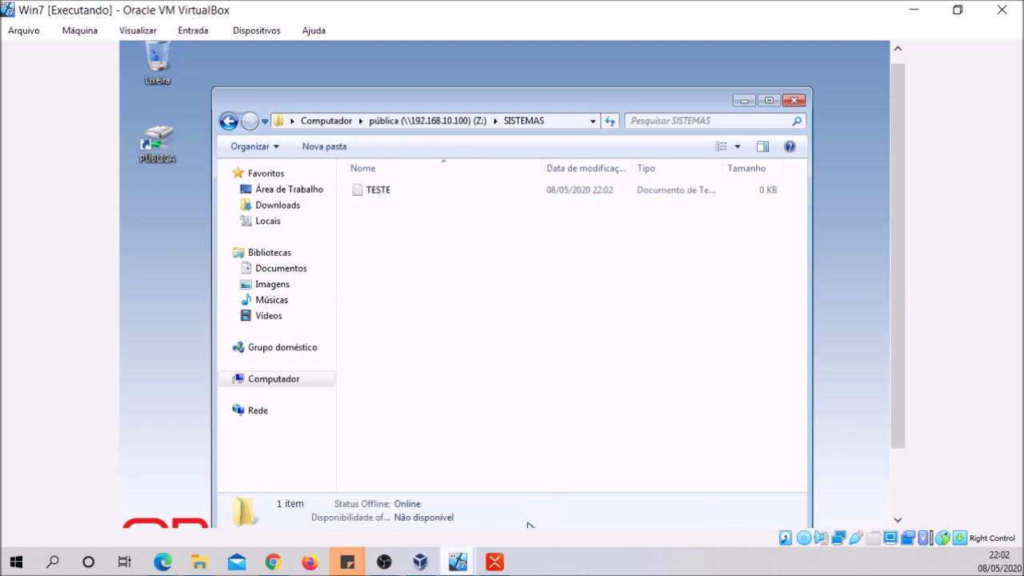
Switch from the Win7 VM window to the Servidor Win2012 VM window
left_click(420, 564)
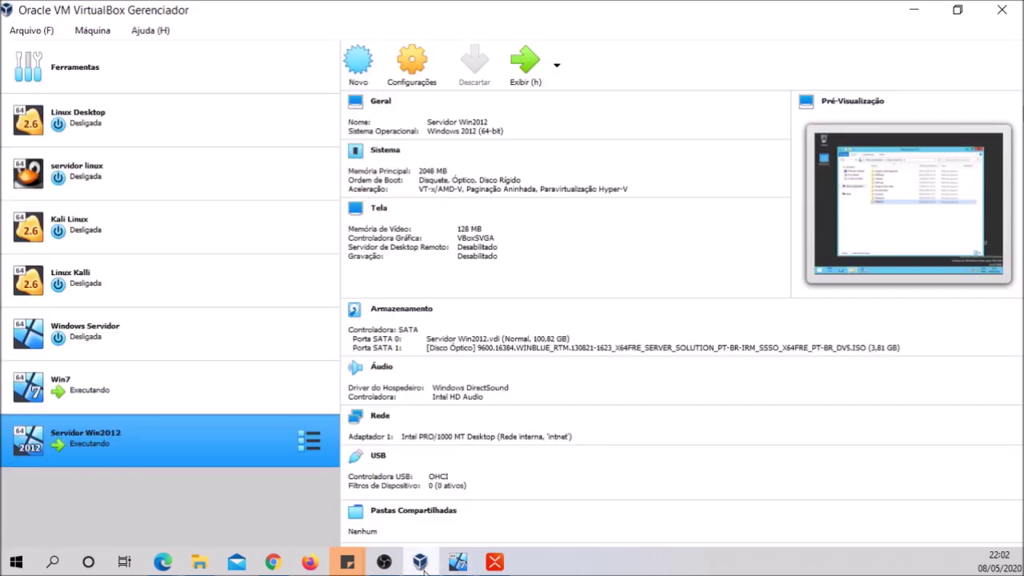
left_click(423, 566)
left_click(424, 568)
left_click(421, 564)
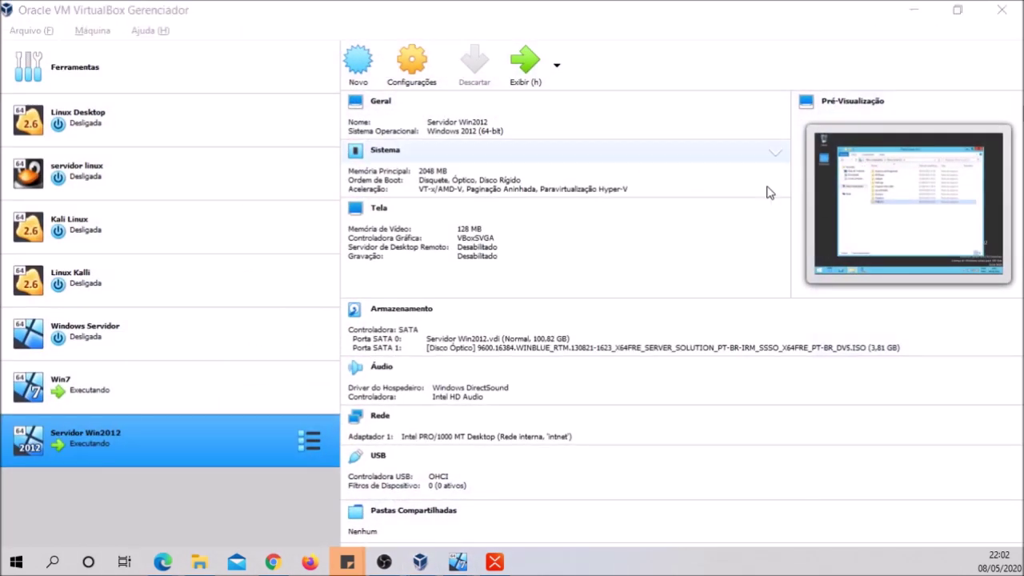
left_click(528, 524)
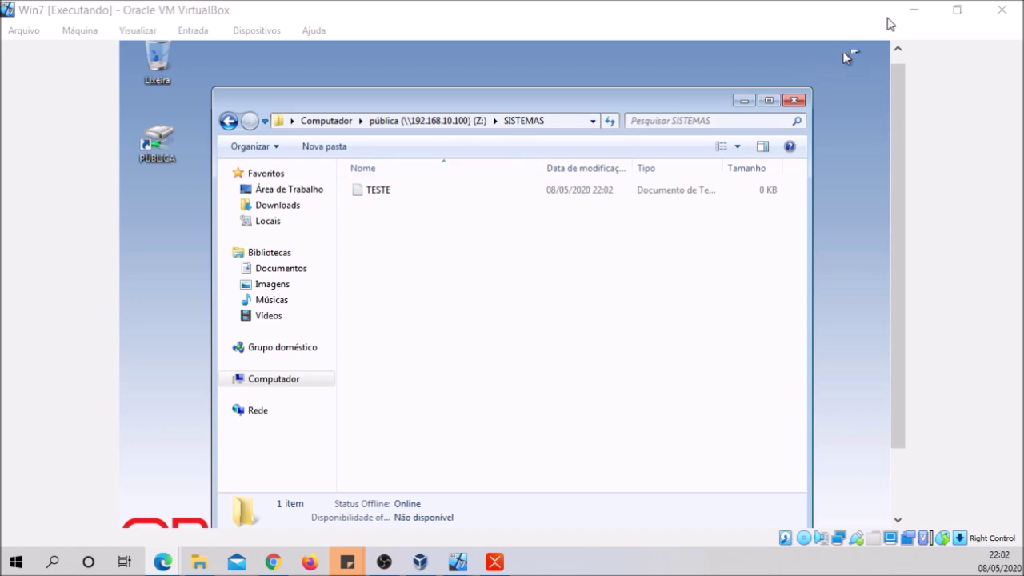
left_click(911, 10)
left_click(912, 17)
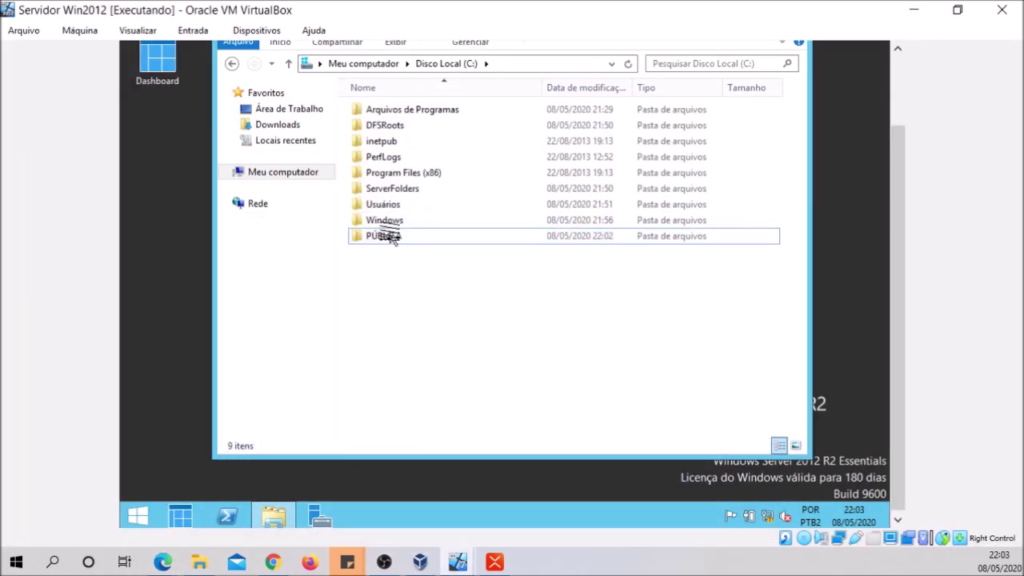
On the server, open C:\PÚBLICA\SISTEMAS and confirm the TESTE file is there
double_click(391, 236)
double_click(384, 109)
left_click(372, 109)
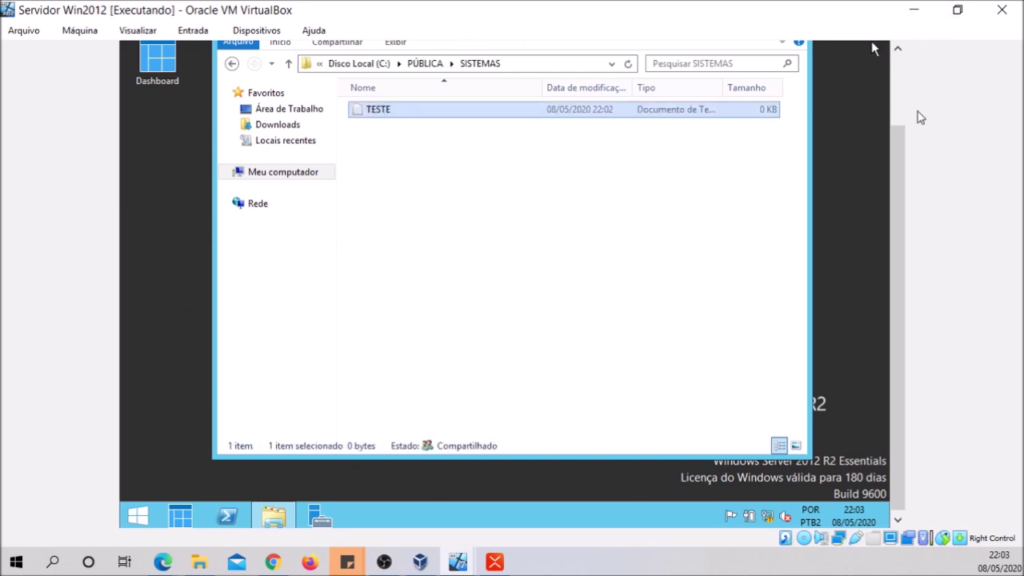
left_click_drag(901, 140, 897, 68)
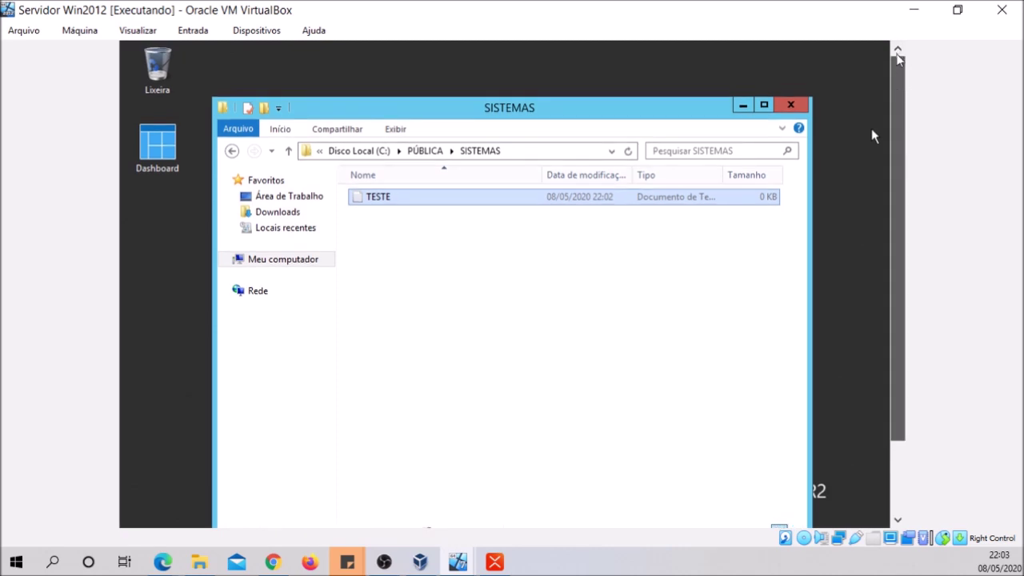
Minimize the server window and bring it back from the VirtualBox taskbar
left_click(913, 10)
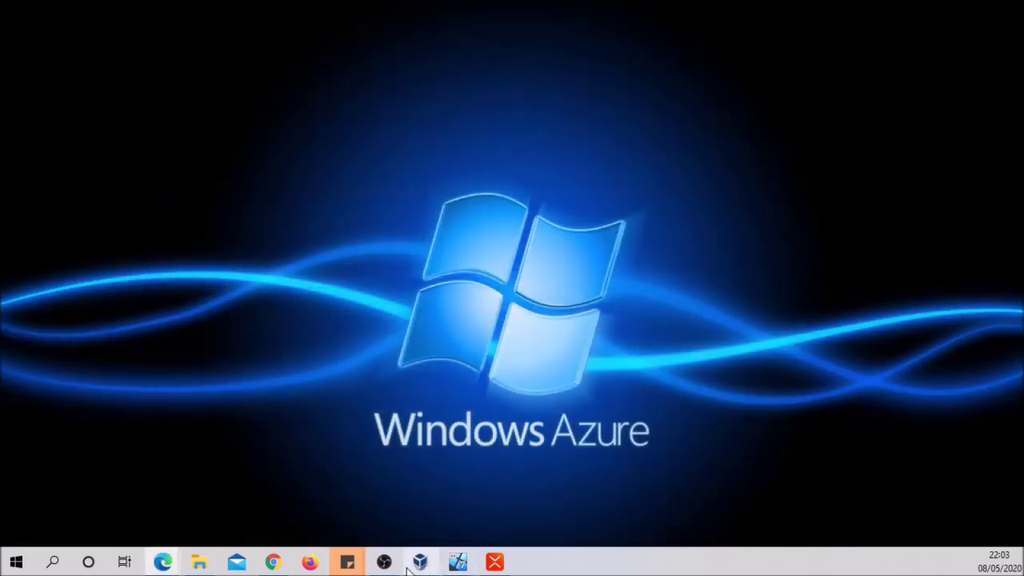
left_click(419, 564)
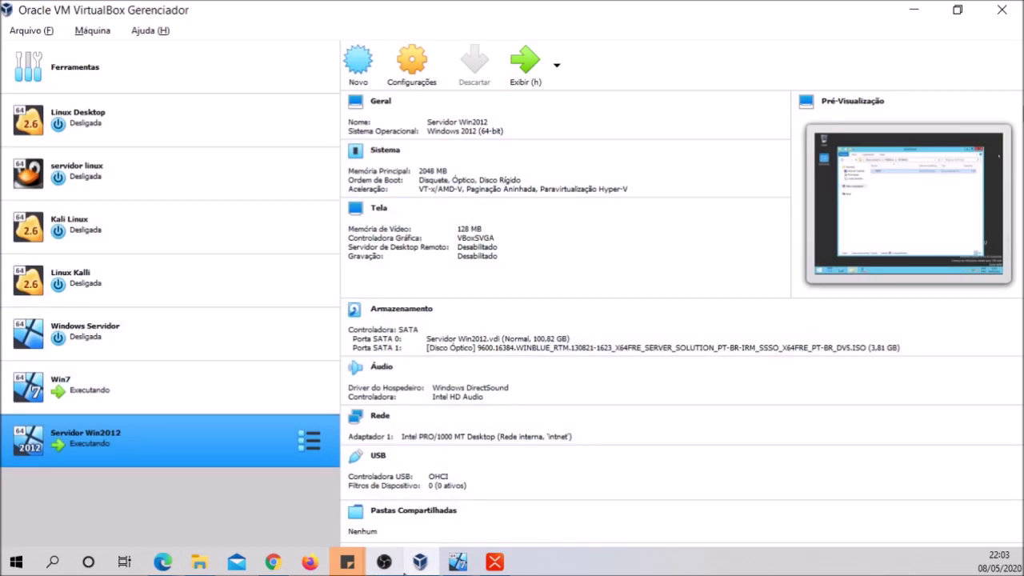
left_click(427, 569)
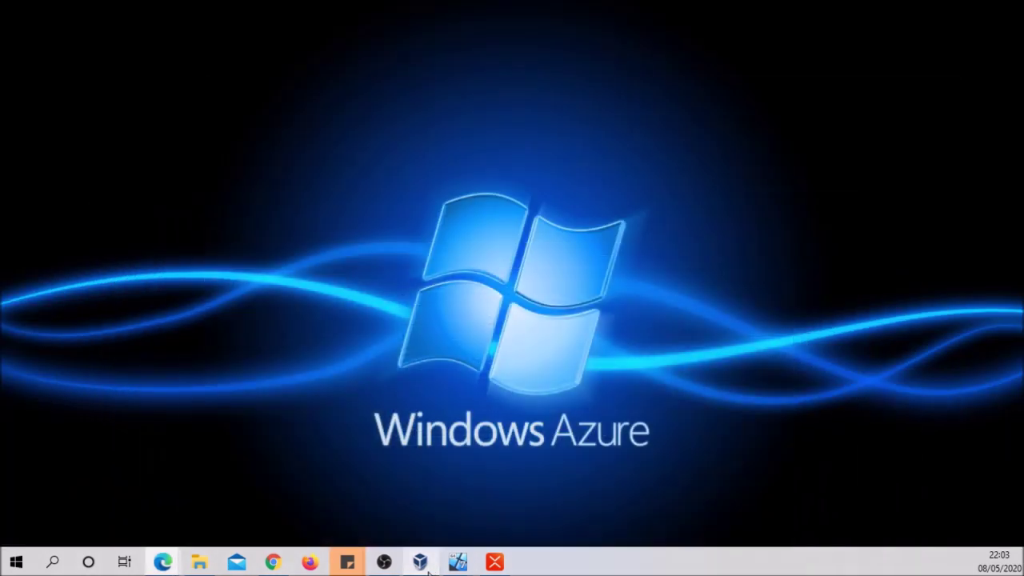
mouse_move(457, 562)
left_click(515, 532)
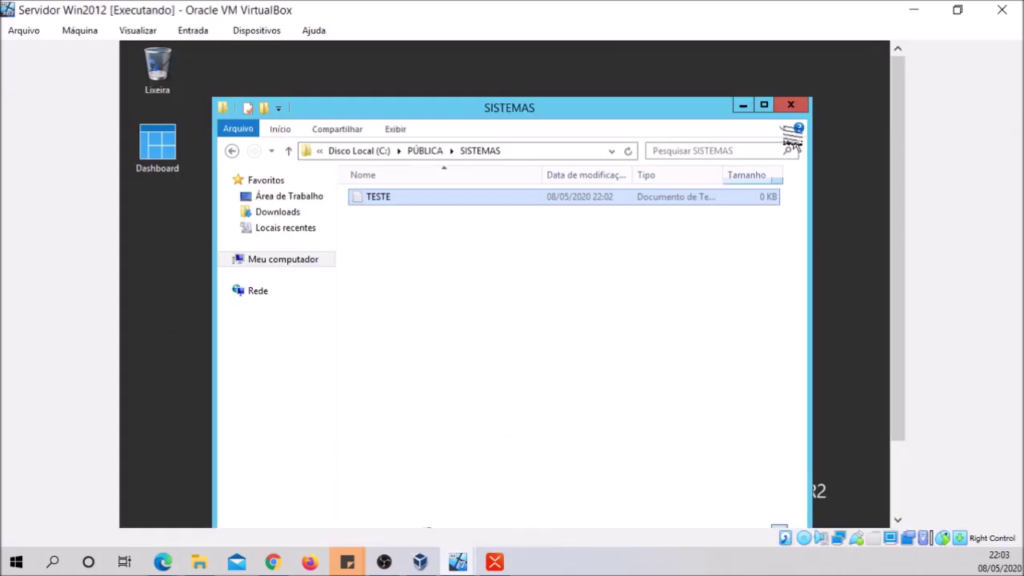
Create a new folder named DEPARTAMENTO on the server's C: drive
left_click(283, 261)
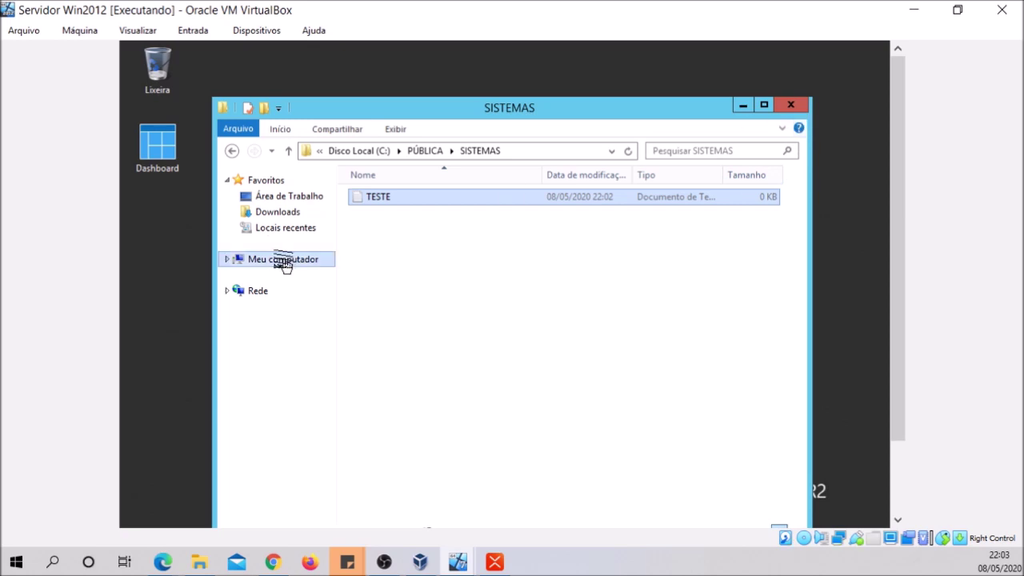
double_click(419, 364)
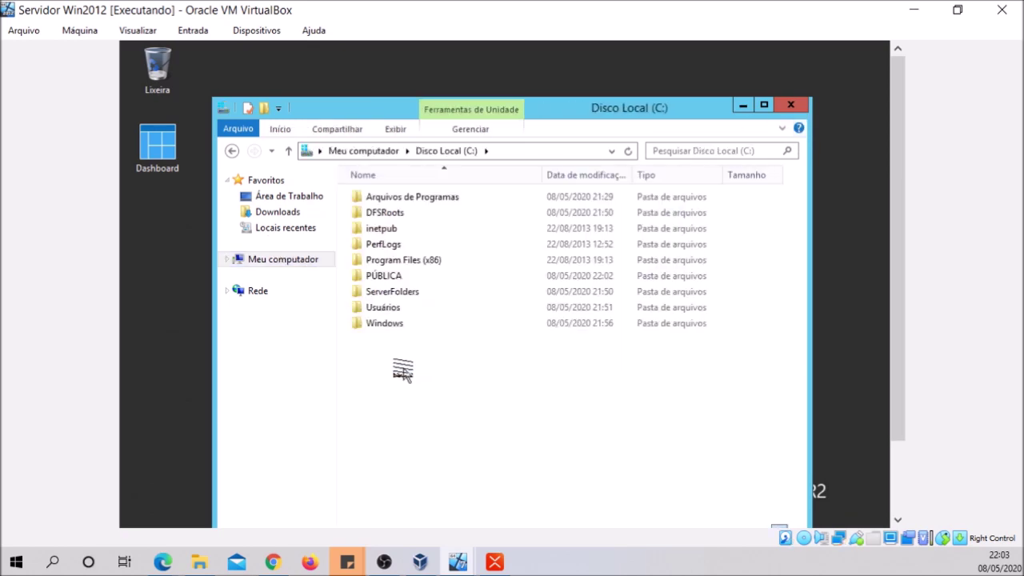
right_click(406, 374)
mouse_move(477, 518)
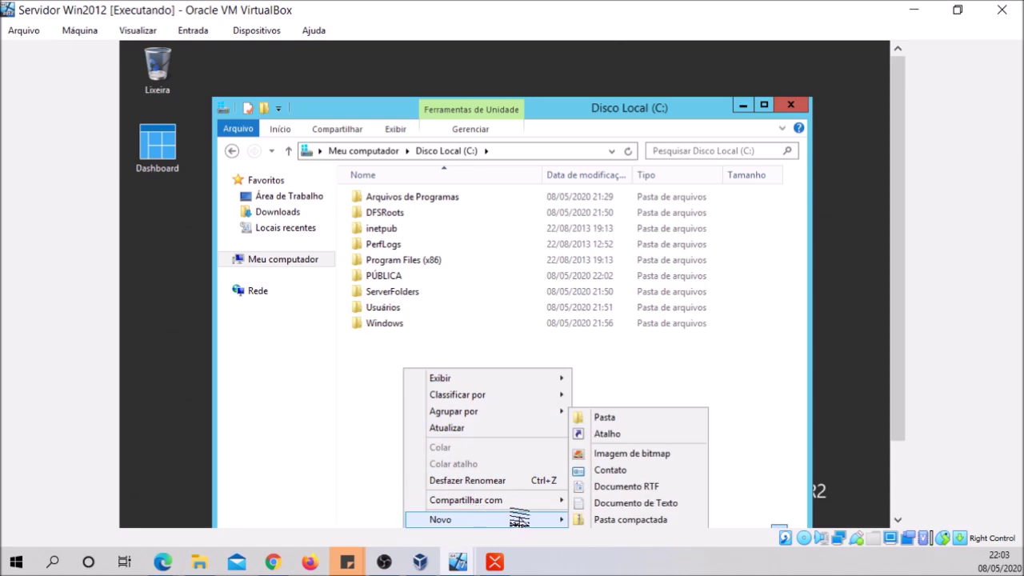
left_click(605, 416)
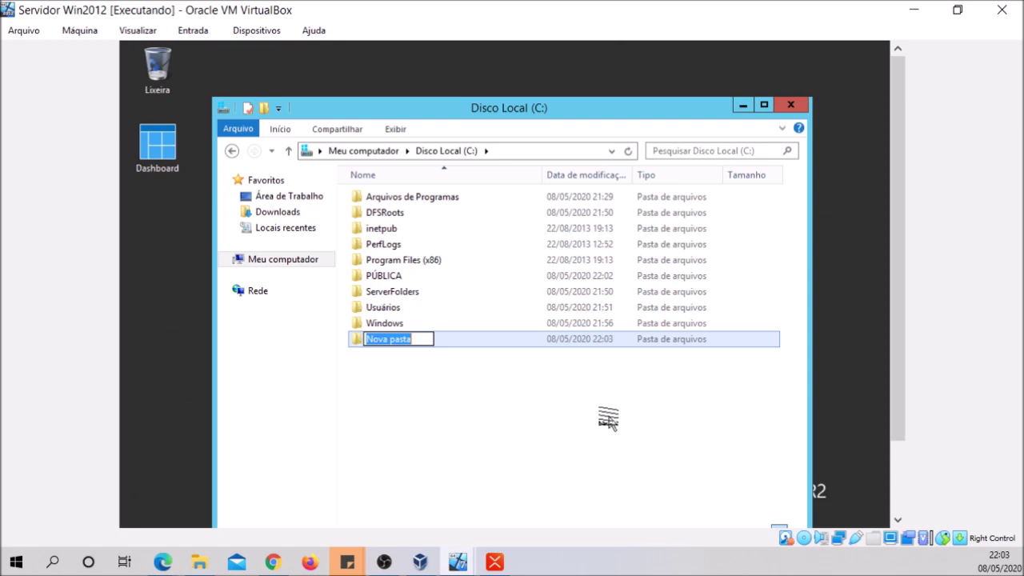
type("de")
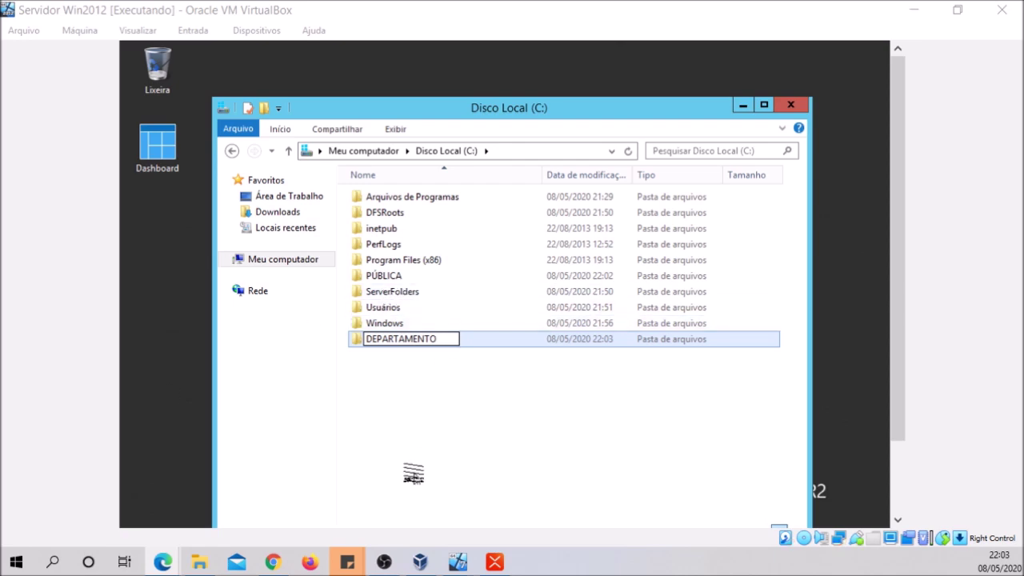
left_click(411, 471)
left_click(428, 342)
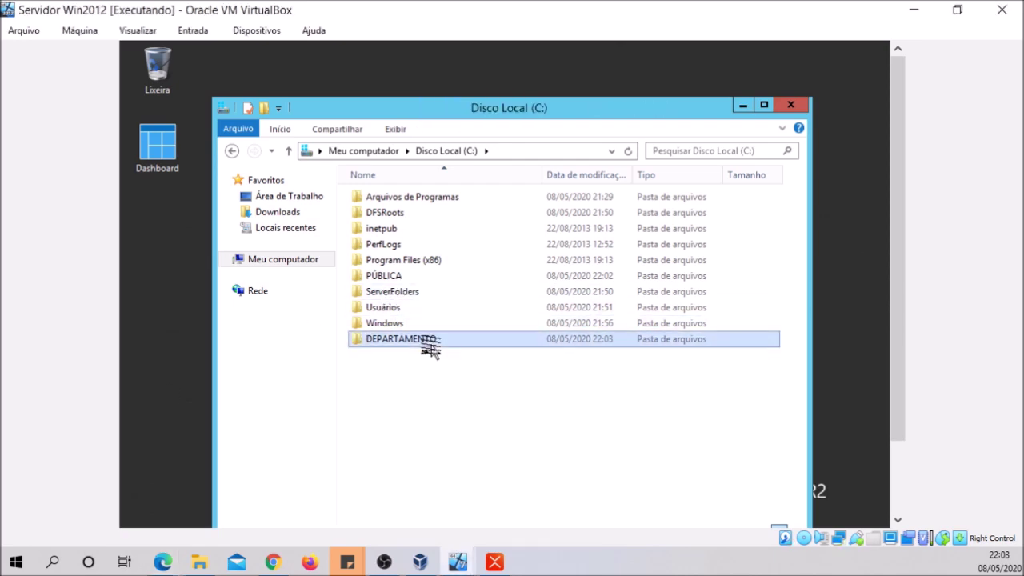
Open DEPARTAMENTO's Propriedades on the Compartilhamento tab, showing it not yet shared
right_click(431, 349)
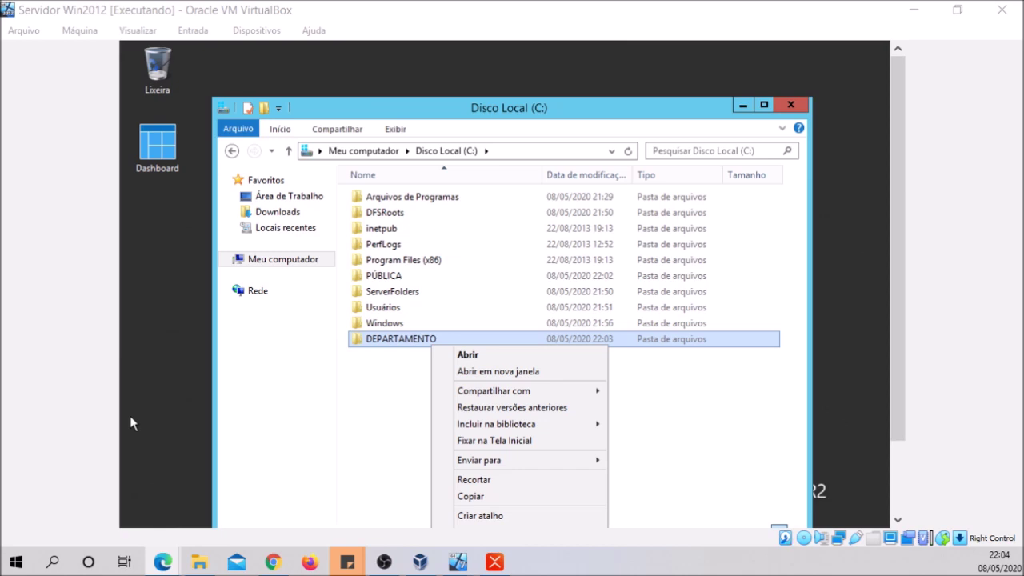
left_click(705, 430)
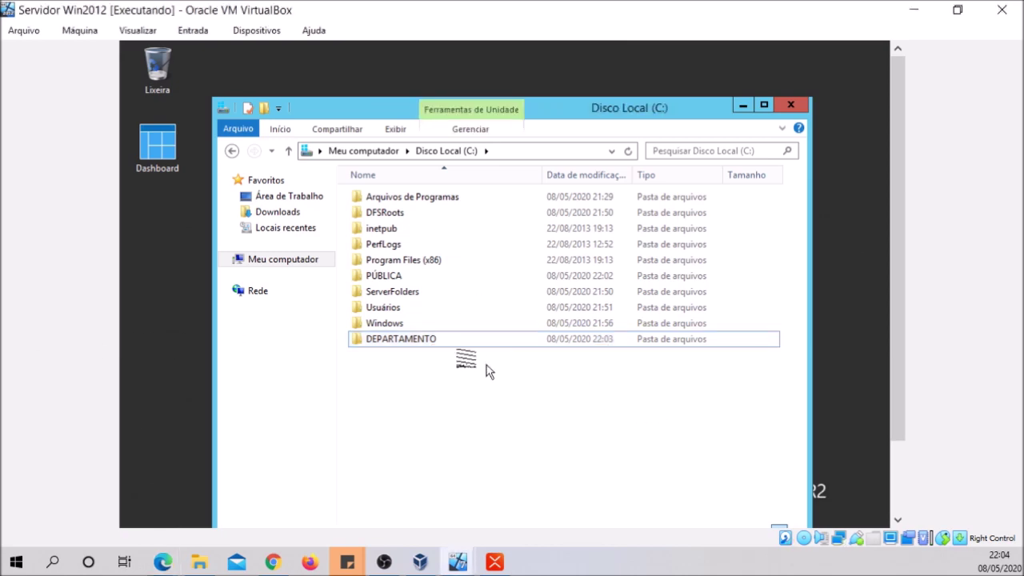
right_click(418, 339)
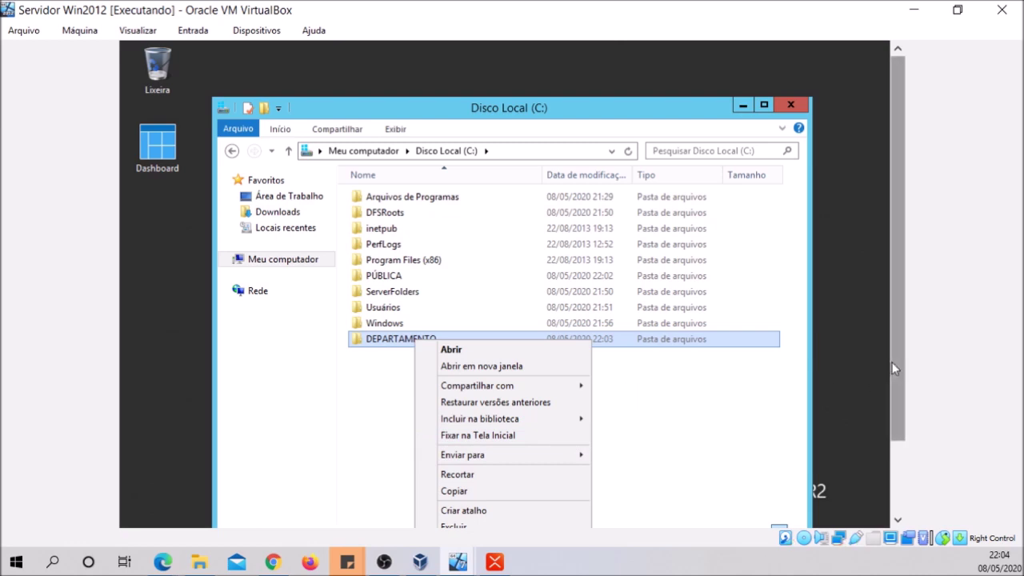
scroll(892, 361, "down", 1)
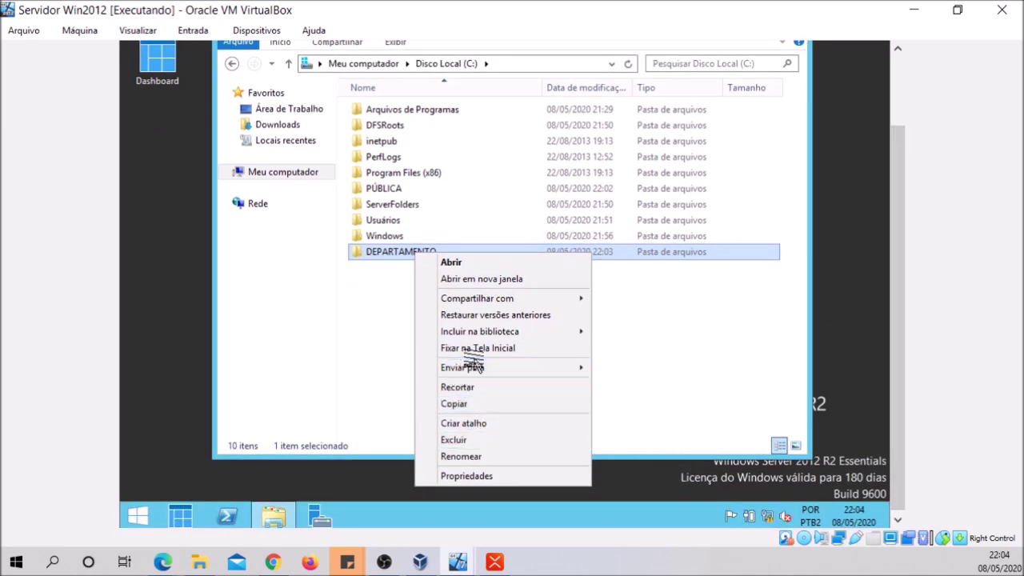
mouse_move(475, 369)
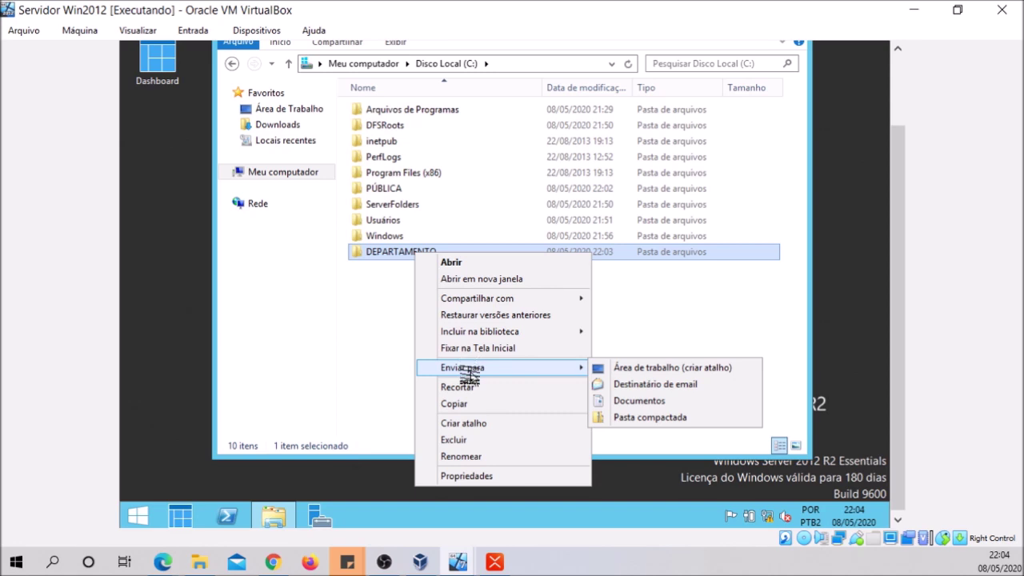
left_click(472, 476)
left_click(548, 168)
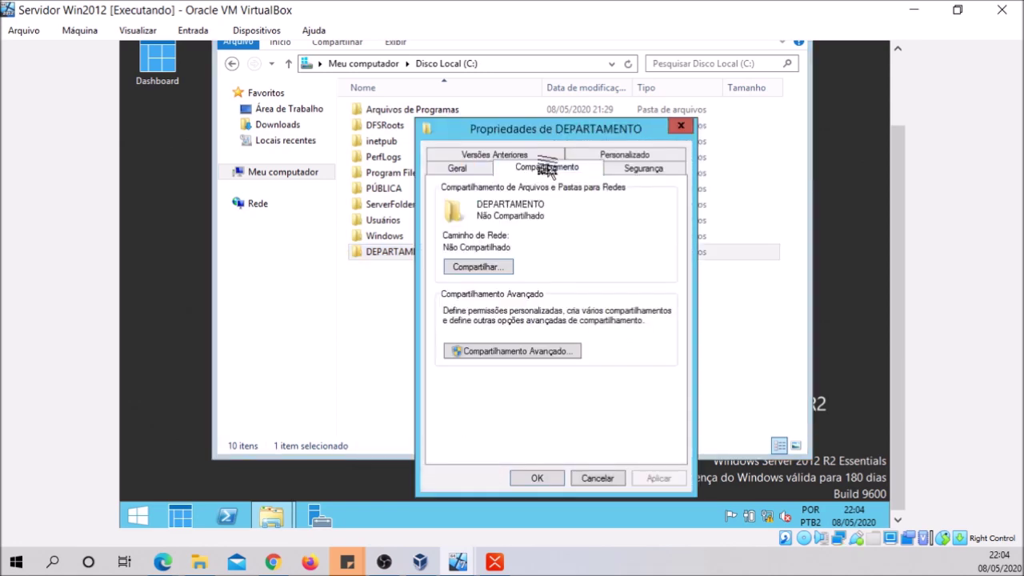
Share DEPARTAMENTO with the found domain user at Leitura, then close the wizard and properties
left_click(495, 269)
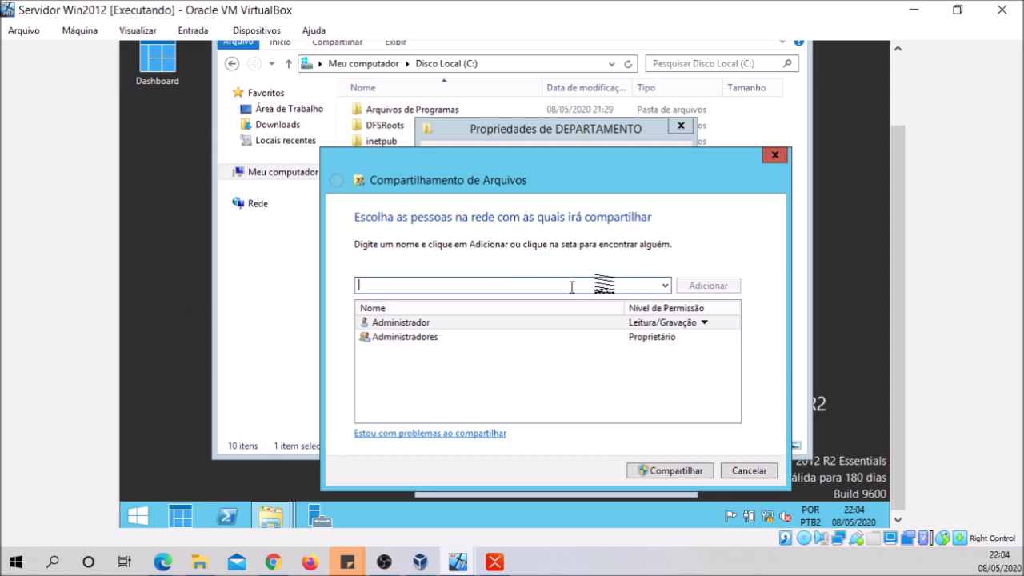
left_click(663, 286)
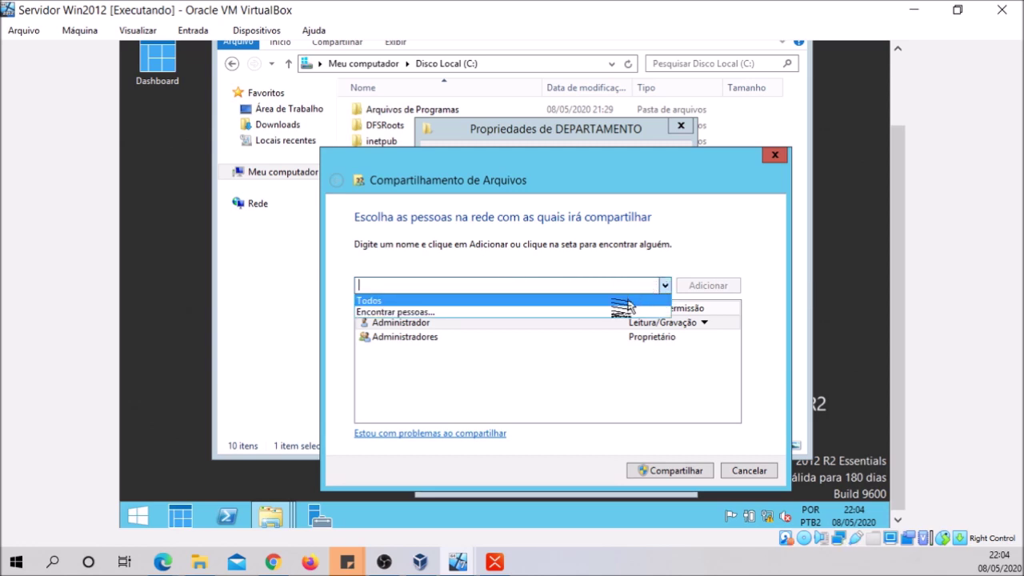
left_click(579, 311)
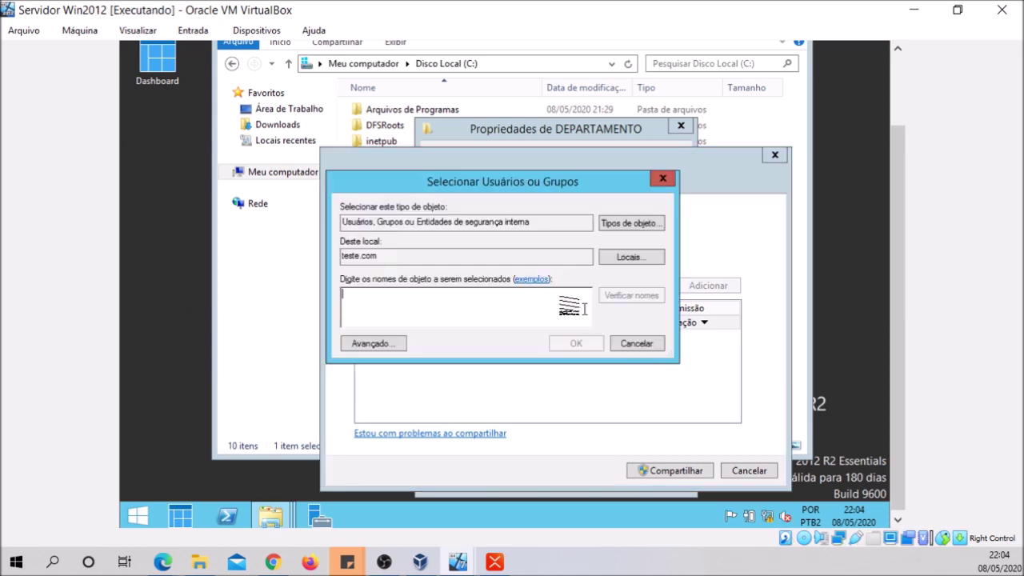
type("j")
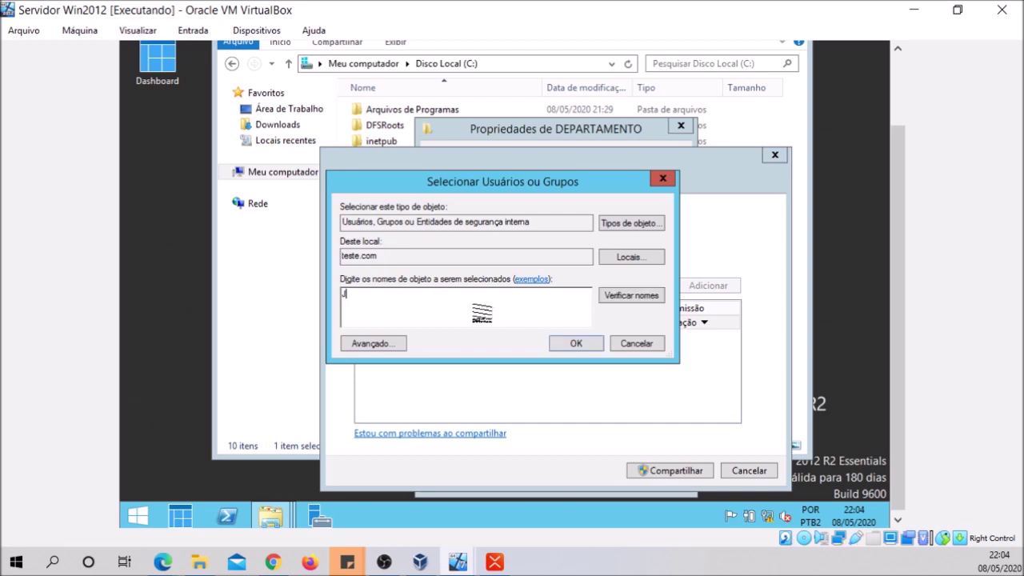
left_click(606, 295)
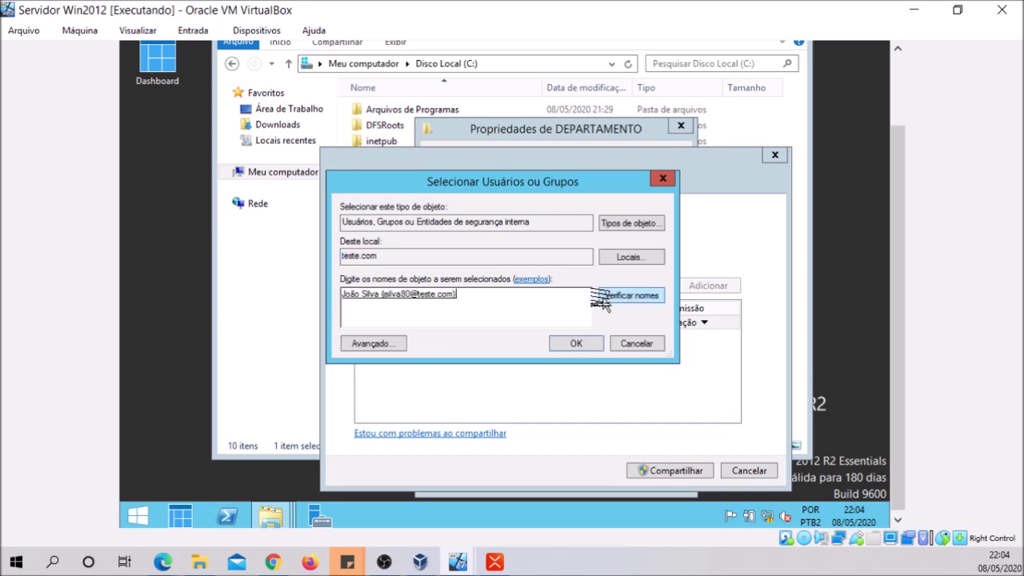
left_click(552, 349)
left_click(670, 472)
left_click(442, 319)
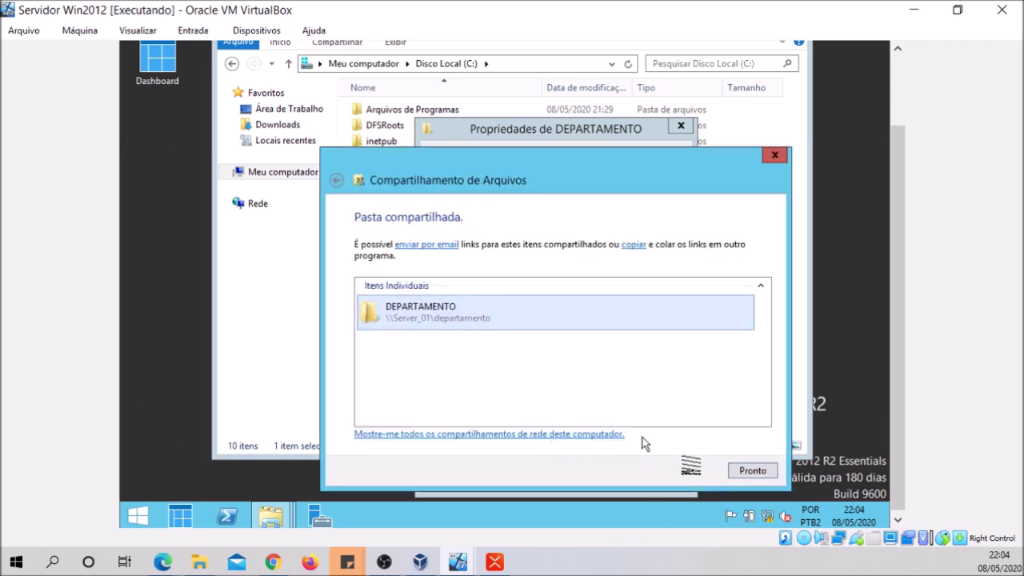
left_click(745, 472)
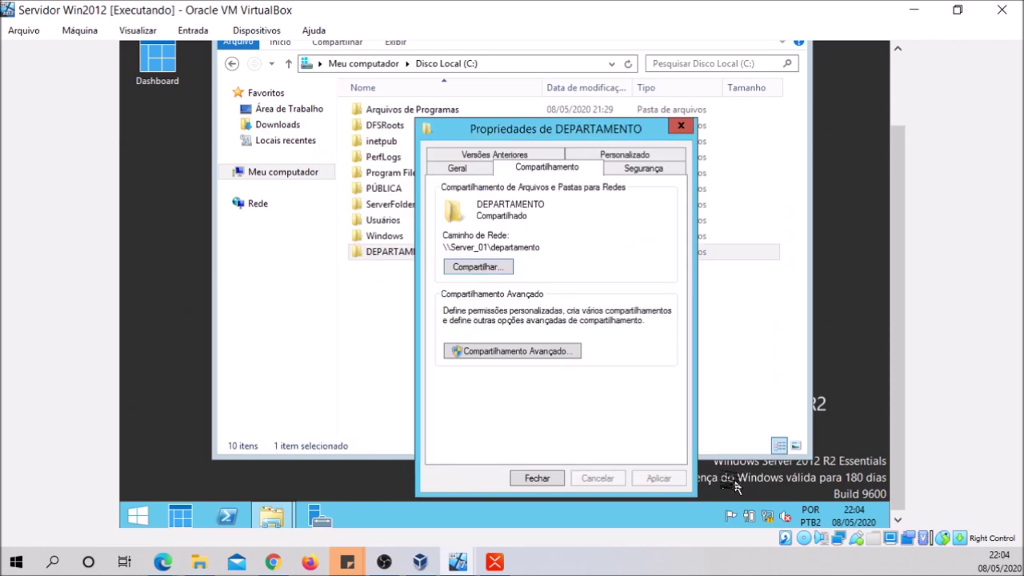
left_click(537, 479)
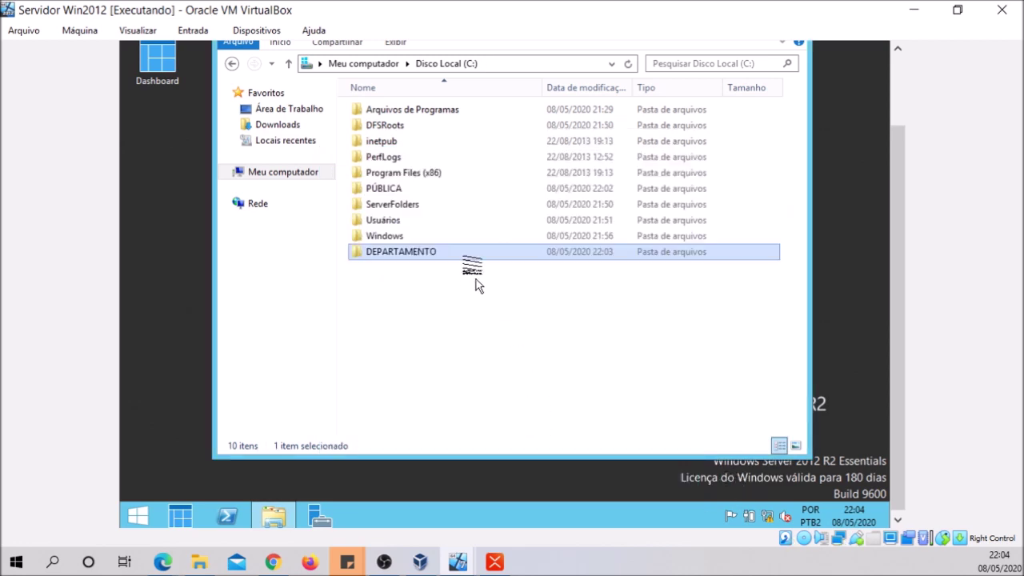
Switch to the Win7 virtual machine window
left_click(423, 523)
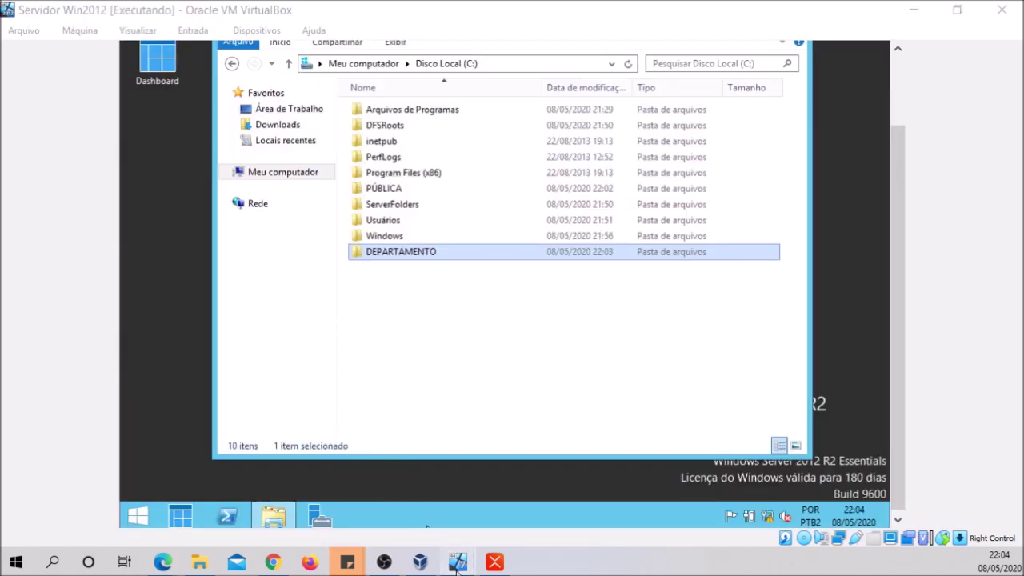
mouse_move(458, 561)
left_click(365, 491)
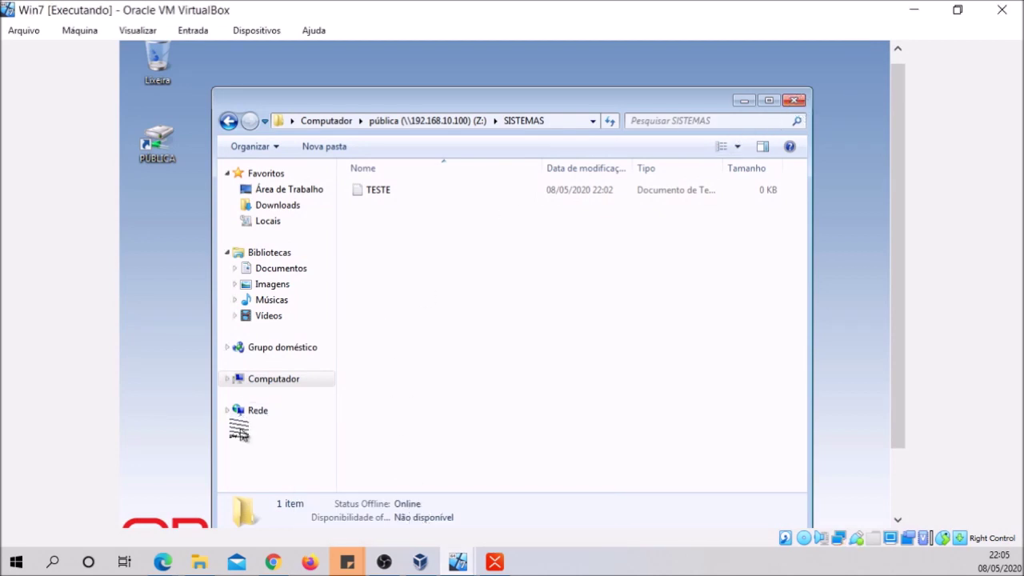
Map drive Y: to the departamento share on SERVER_01 via Mapear unidade de rede
right_click(261, 380)
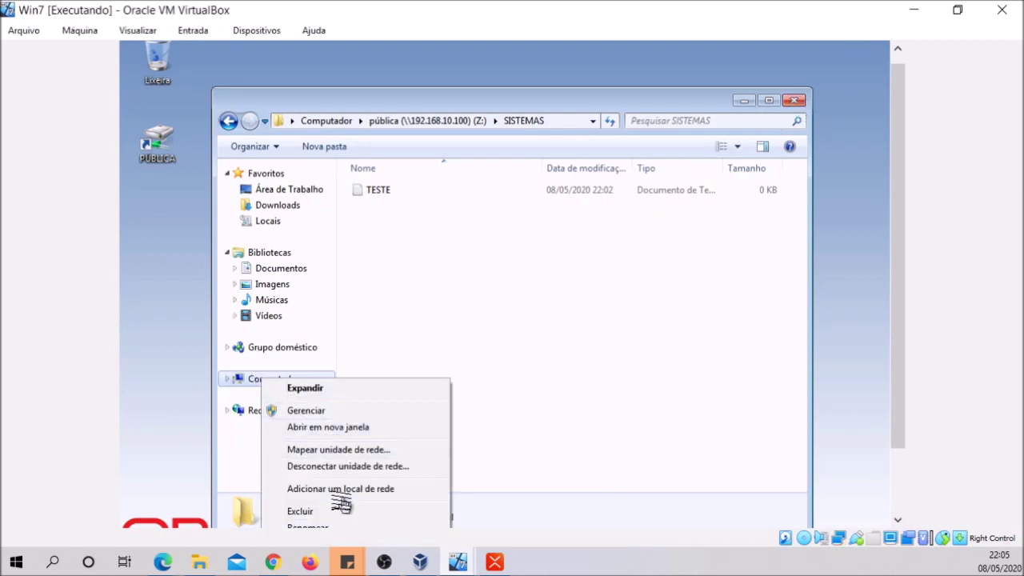
left_click(373, 450)
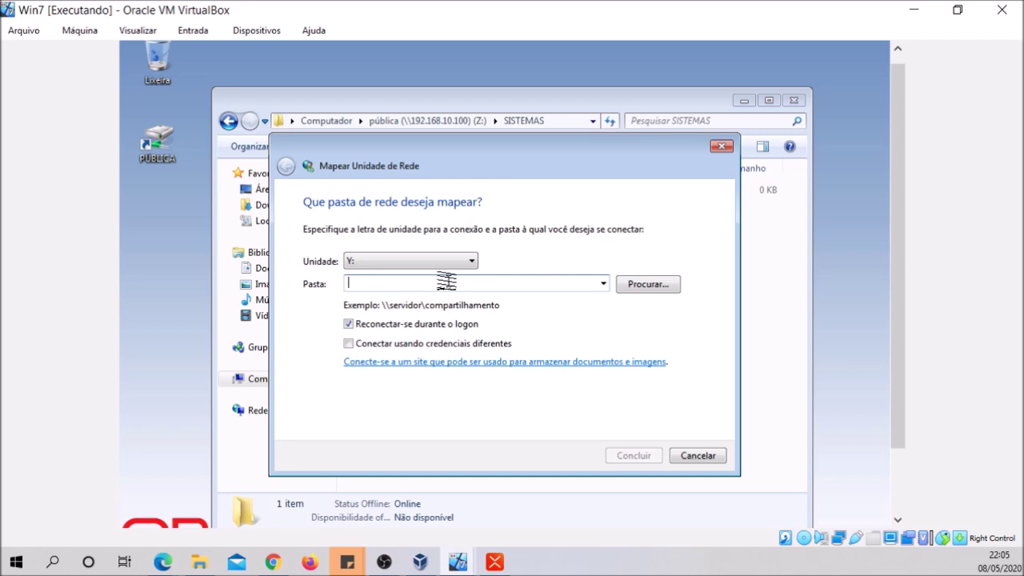
type("\\\\")
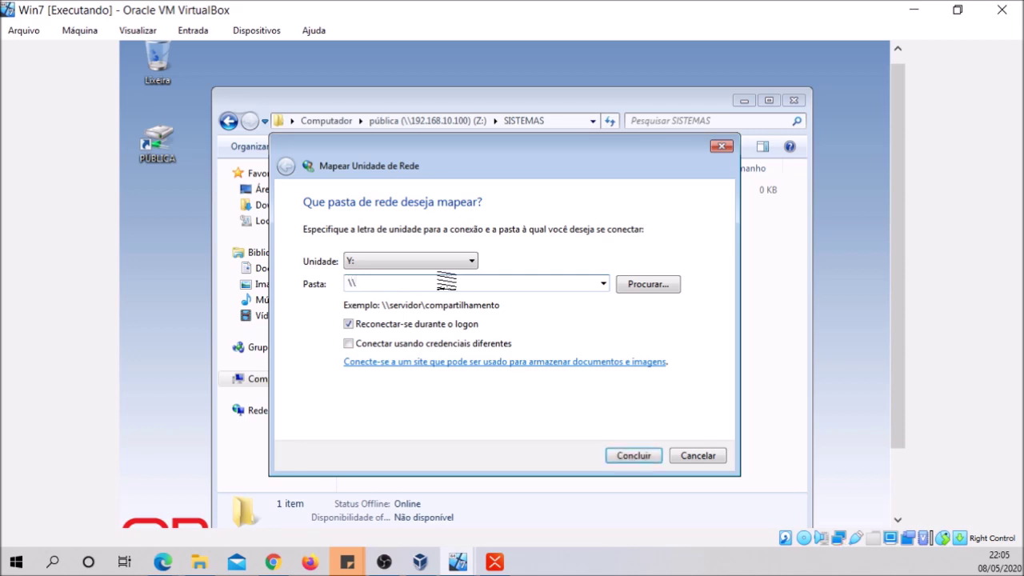
left_click(652, 284)
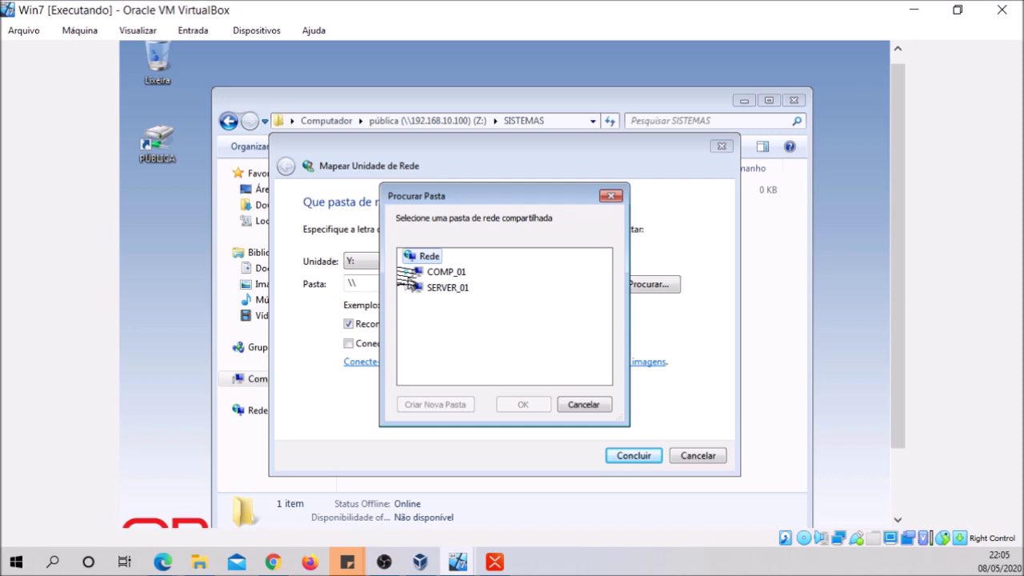
left_click(408, 272)
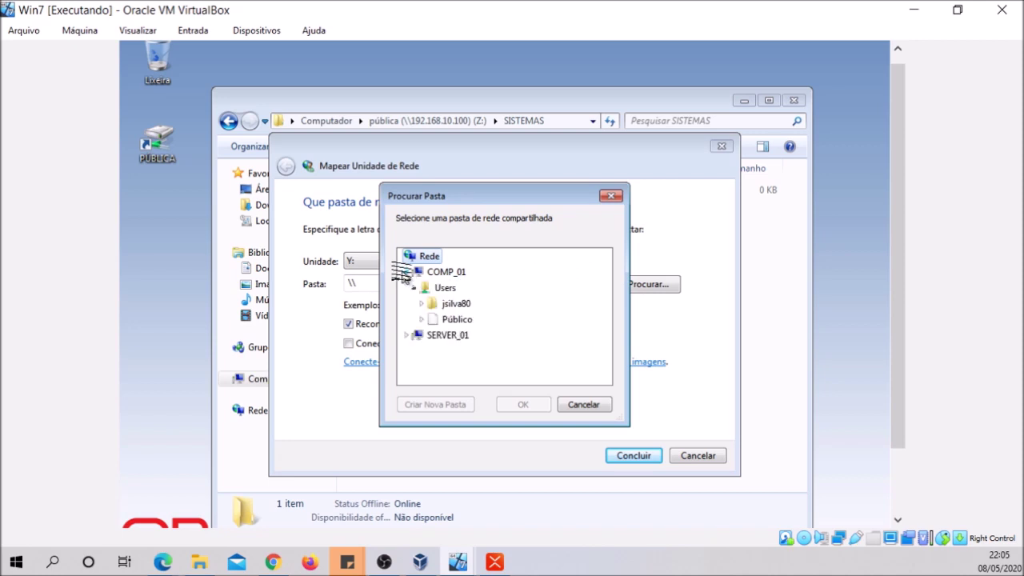
left_click(409, 333)
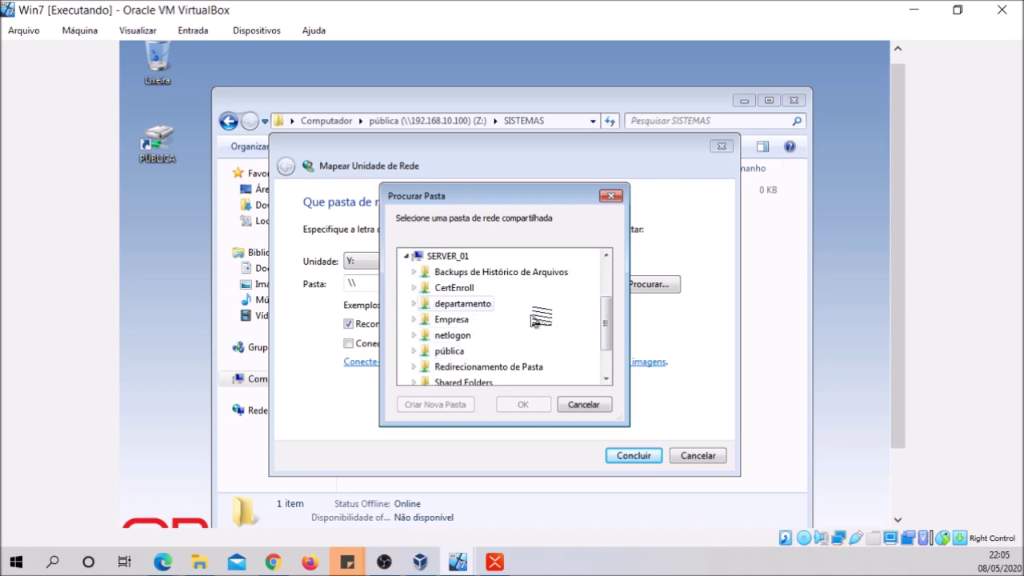
left_click(472, 304)
left_click(520, 404)
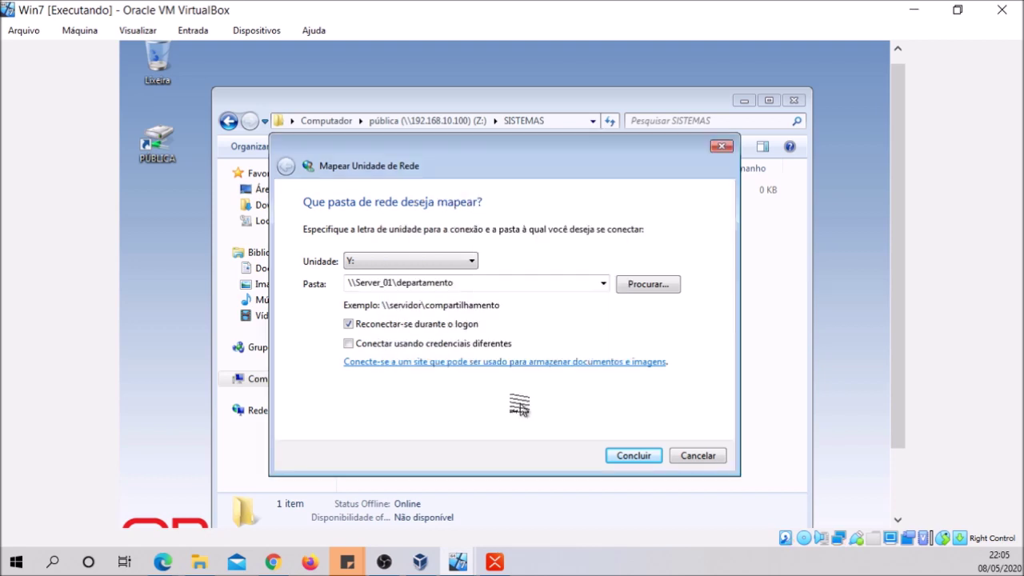
left_click(637, 456)
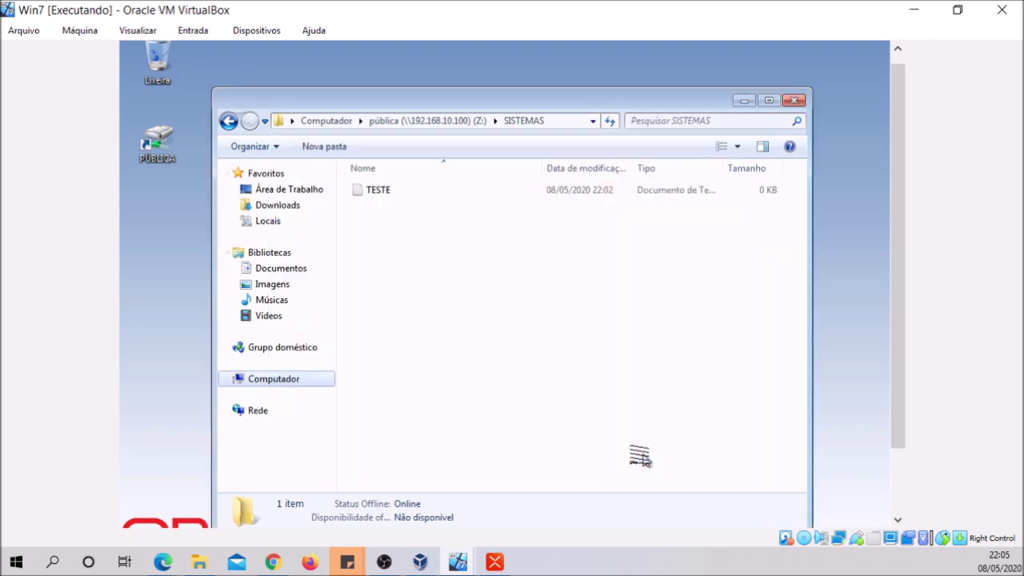
Put a desktop shortcut to the departamento (Y:) drive and close the Explorer windows
left_click(289, 400)
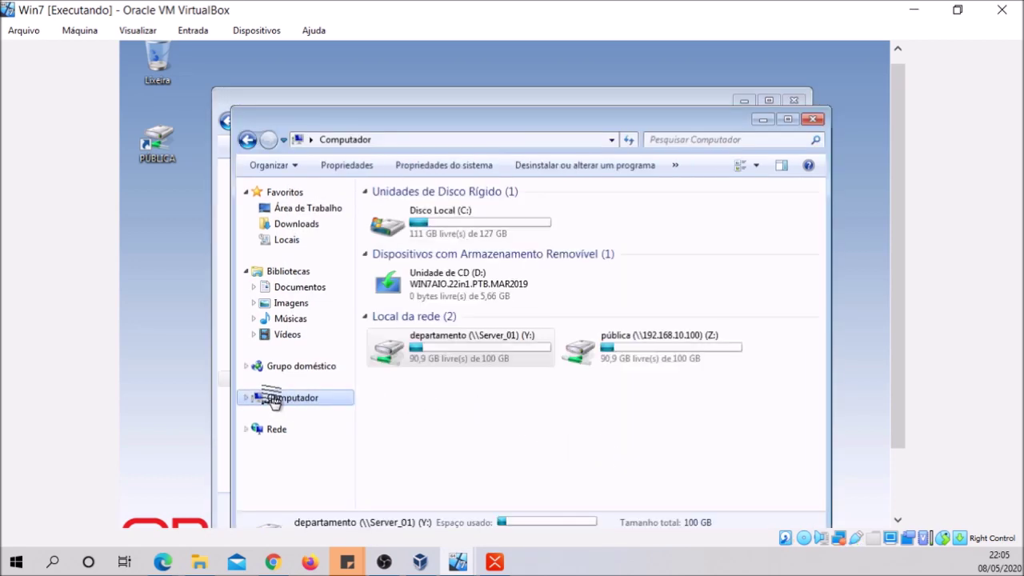
left_click_drag(494, 343, 170, 267)
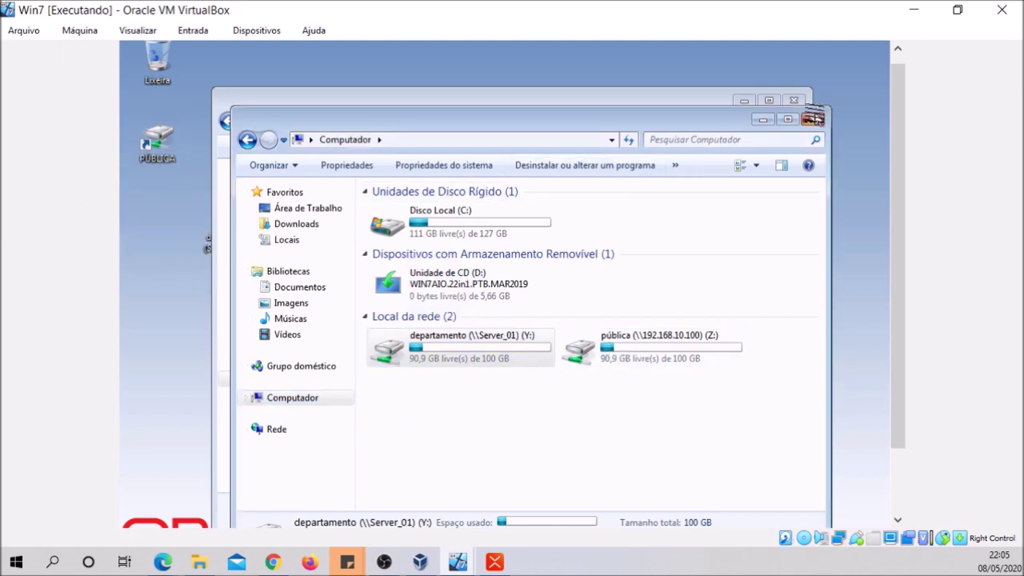
left_click(812, 118)
left_click(795, 107)
Move the shortcut below PÚBLICA, rename it DEPARTAMENTO, and bring VirtualBox Manager forward
left_click_drag(267, 213, 156, 218)
left_click(178, 300)
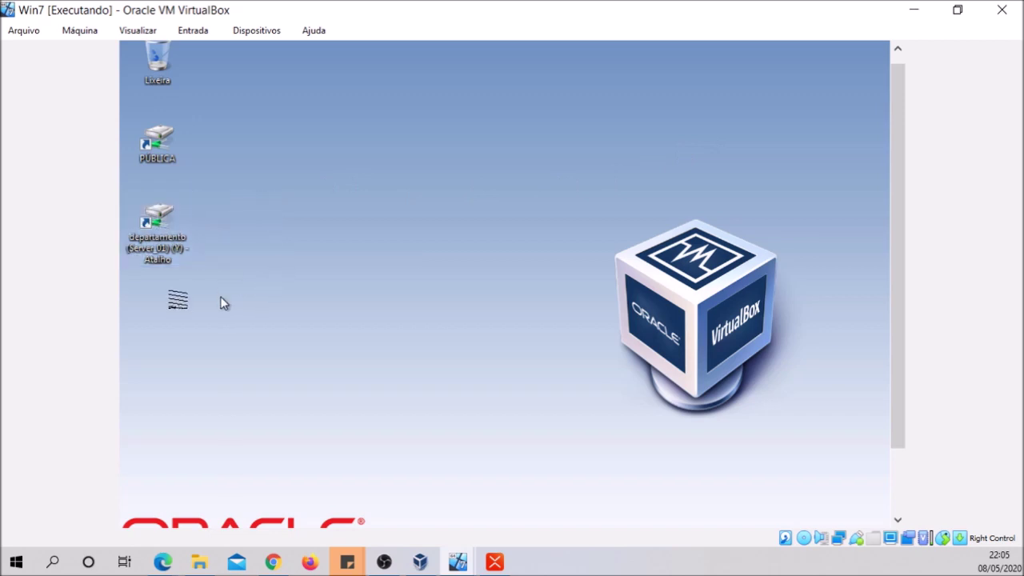
right_click(160, 248)
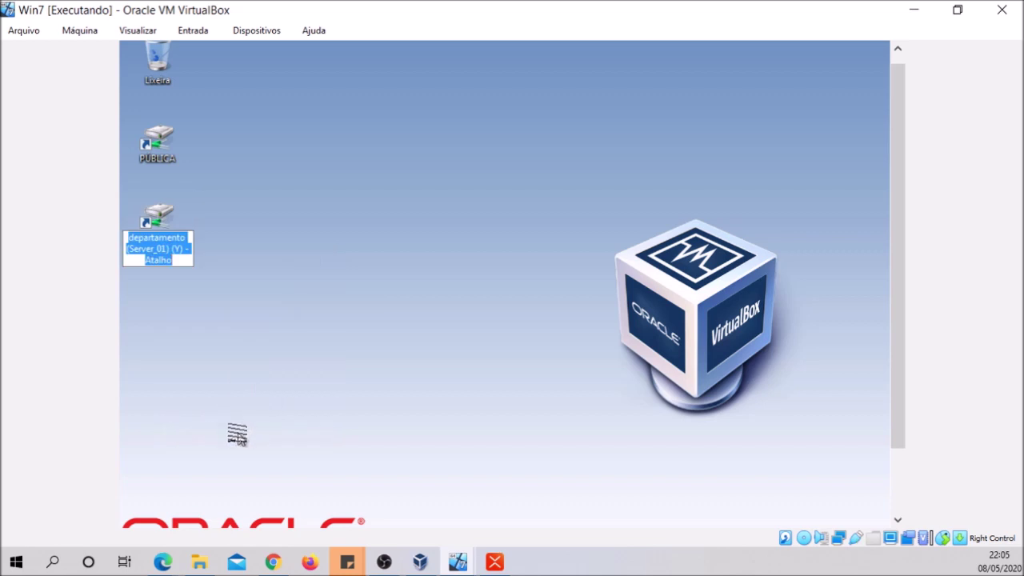
type("de")
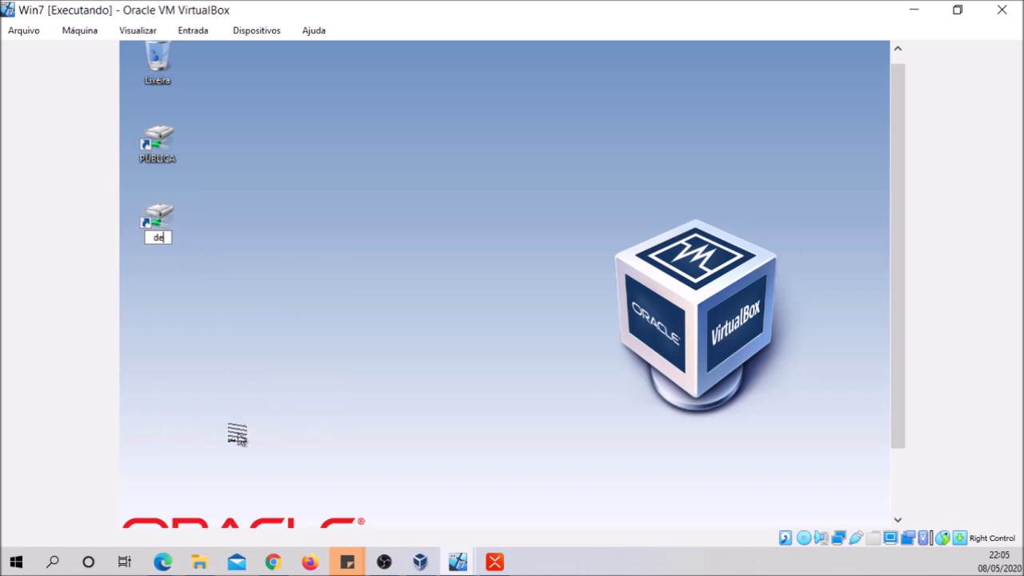
type("parARTAMENTO")
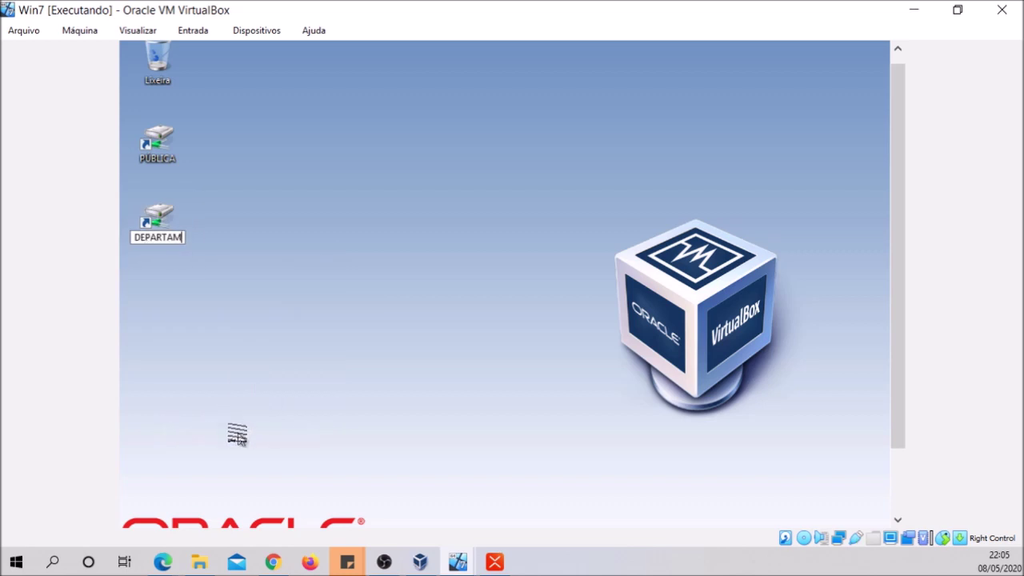
key("Return")
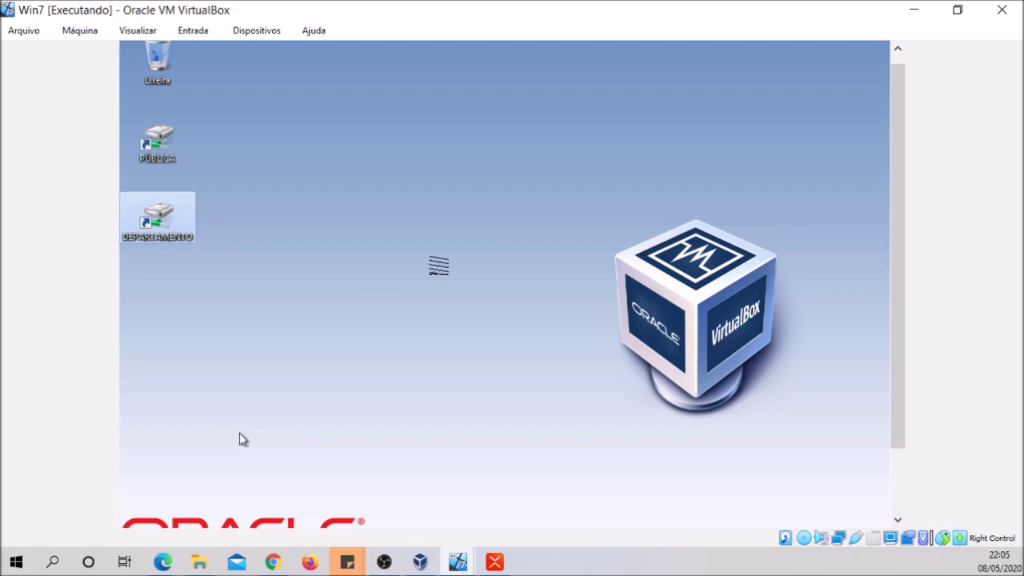
left_click(441, 267)
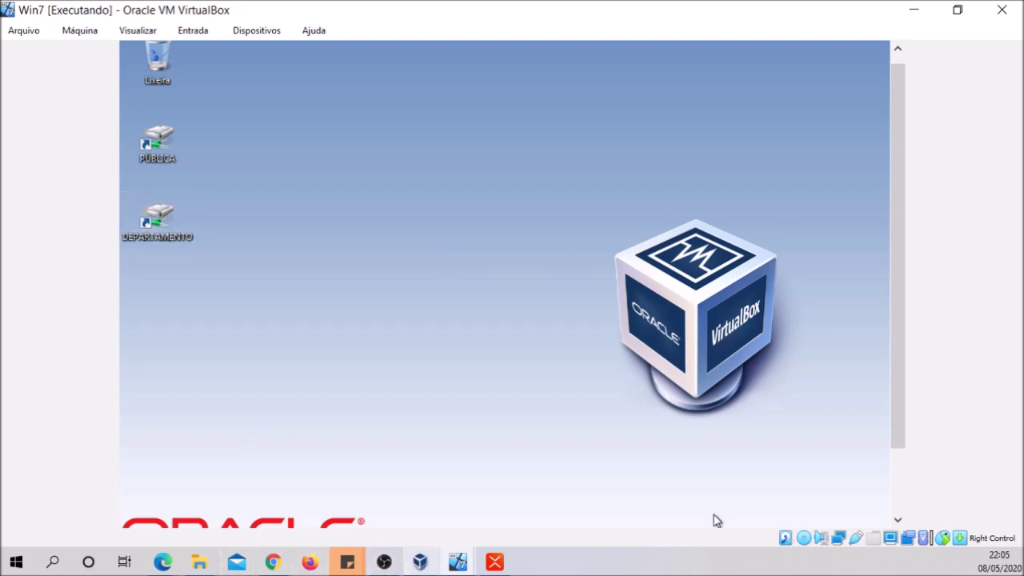
left_click(419, 562)
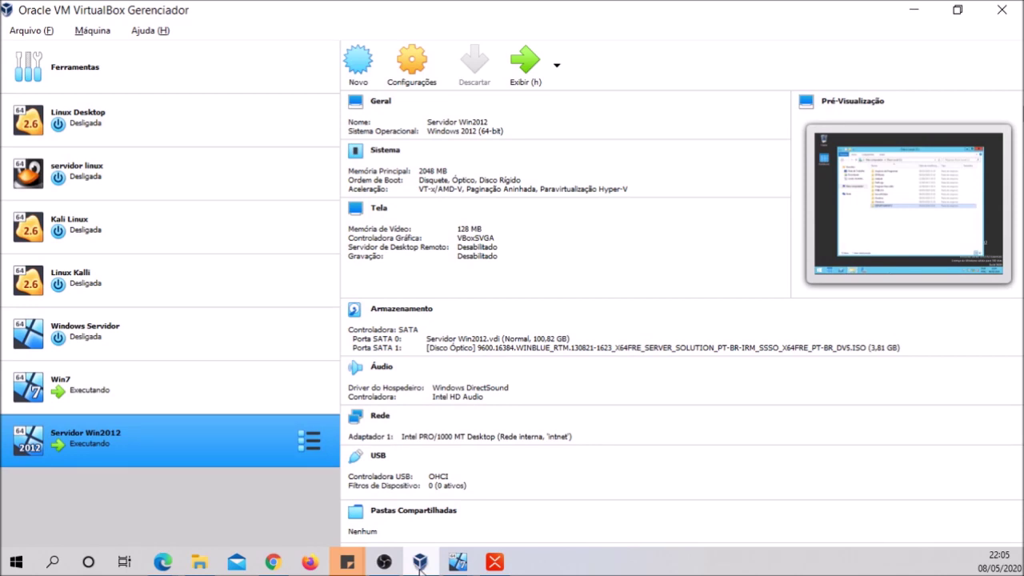
Hide VirtualBox Manager and bring the Servidor Win2012 VM window back to the front
left_click(913, 9)
left_click_drag(897, 221, 897, 277)
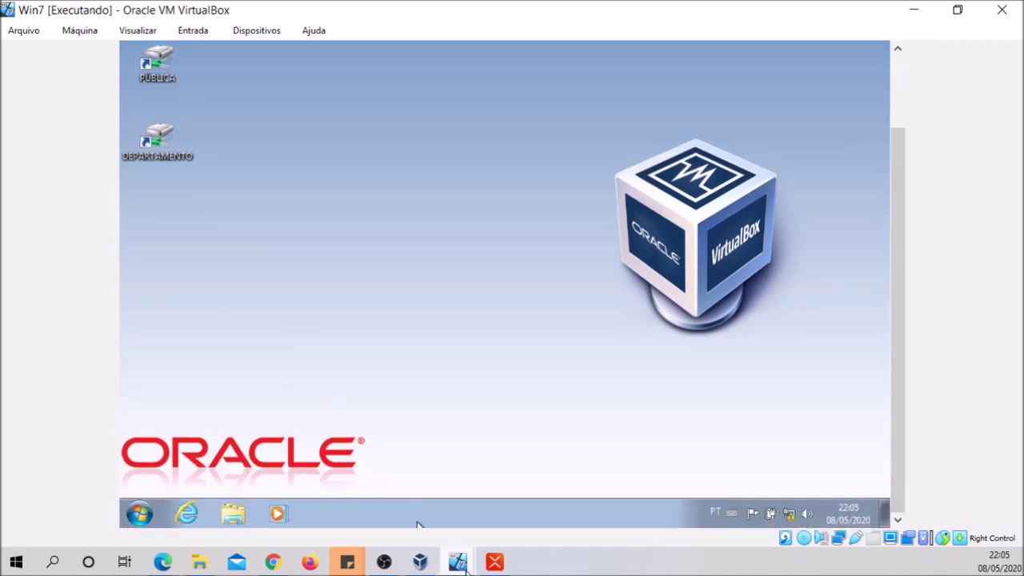
mouse_move(457, 561)
mouse_move(480, 534)
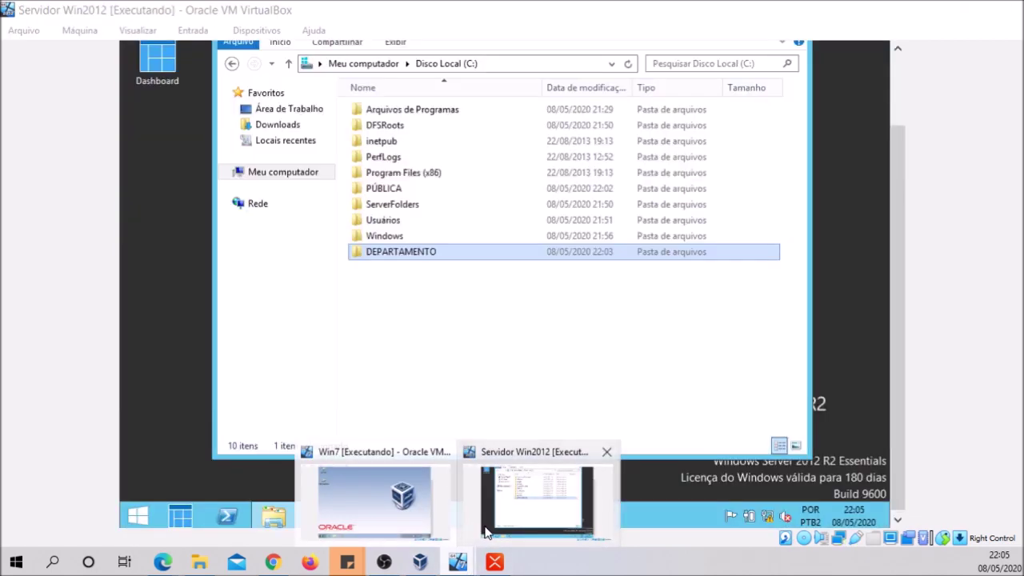
left_click(483, 516)
Create a new folder named BASE on the server's C: drive
right_click(378, 302)
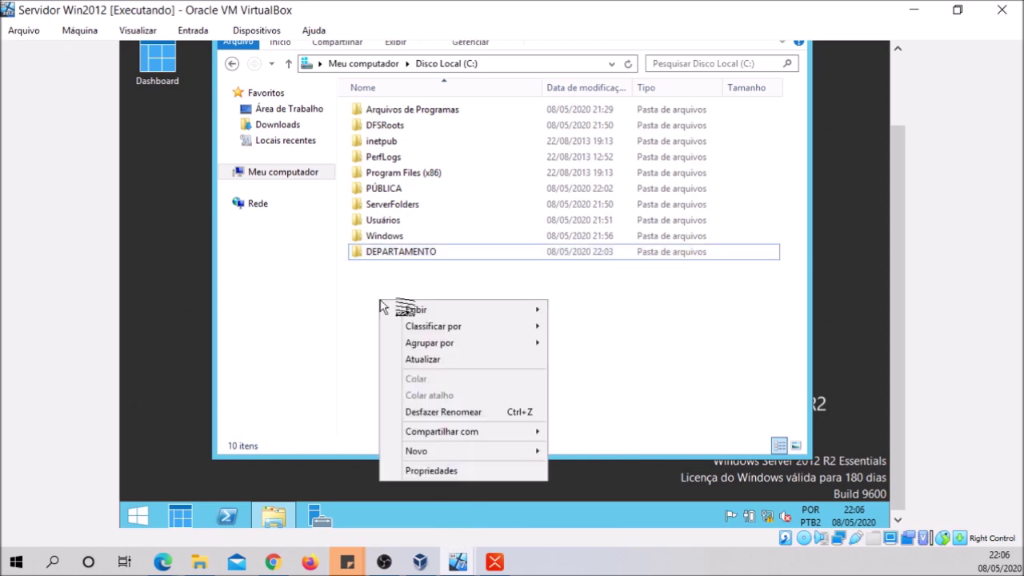
mouse_move(464, 451)
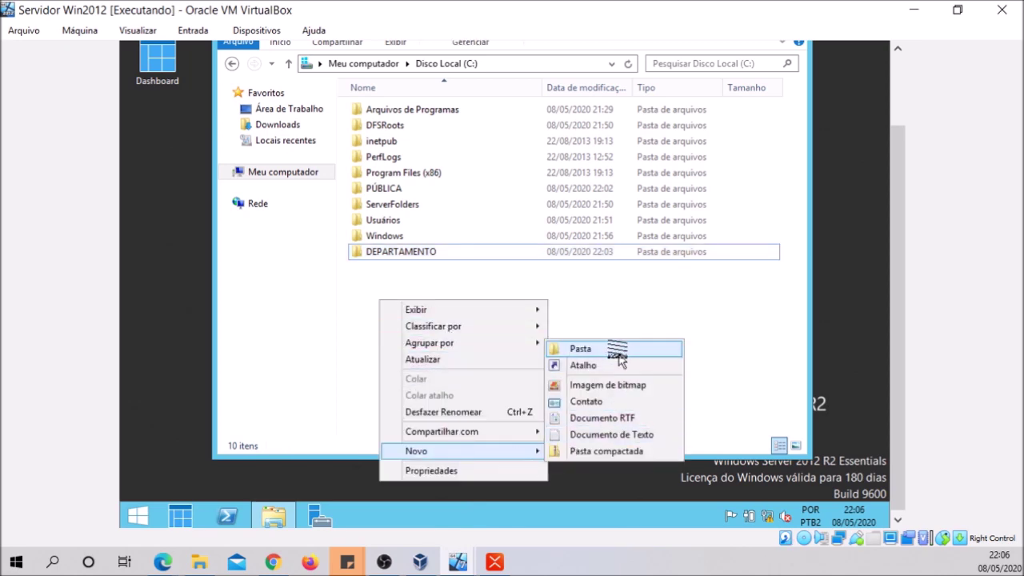
left_click(612, 349)
type("b")
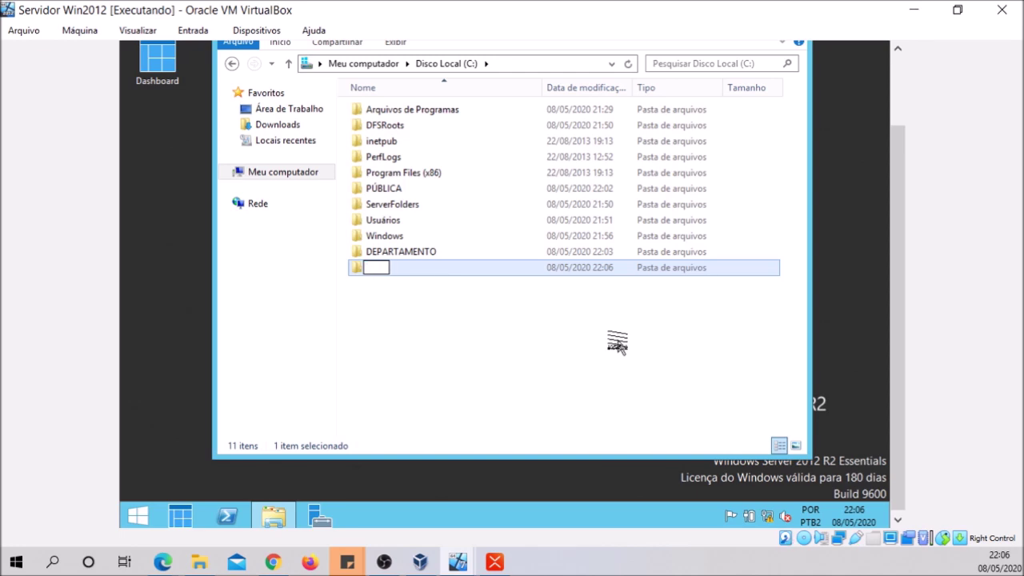
left_click(525, 290)
Open and close the drive C: properties, then select the BASE folder
right_click(405, 273)
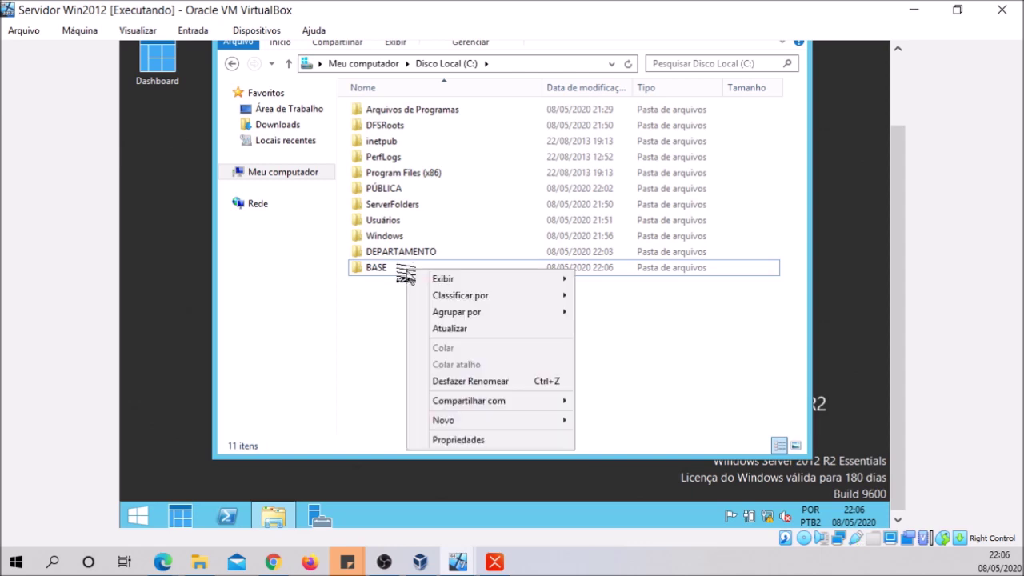
mouse_move(464, 424)
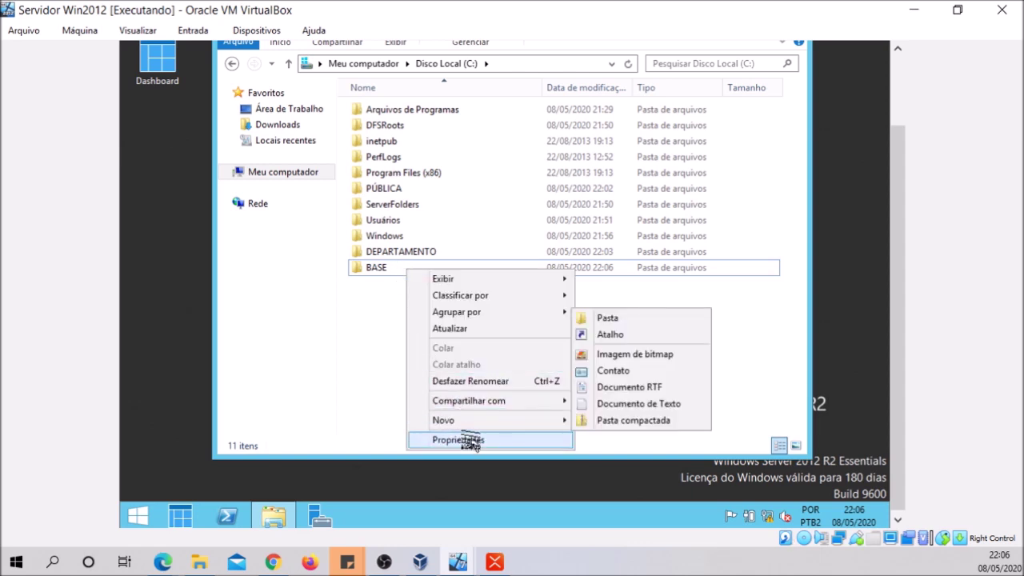
left_click(462, 438)
left_click(482, 87)
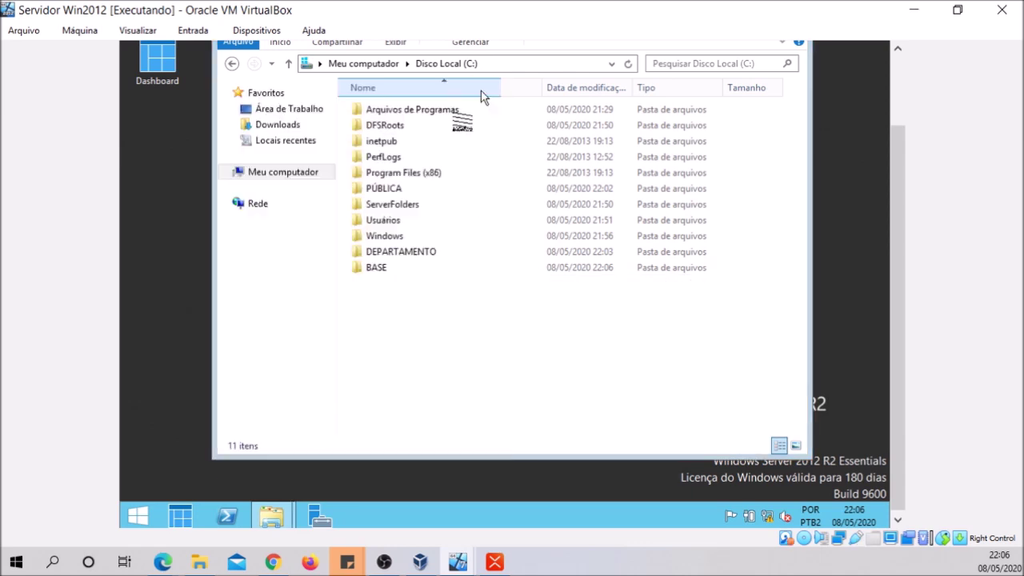
left_click(386, 269)
Turn on advanced sharing for BASE with the hidden share name BASE$
right_click(383, 270)
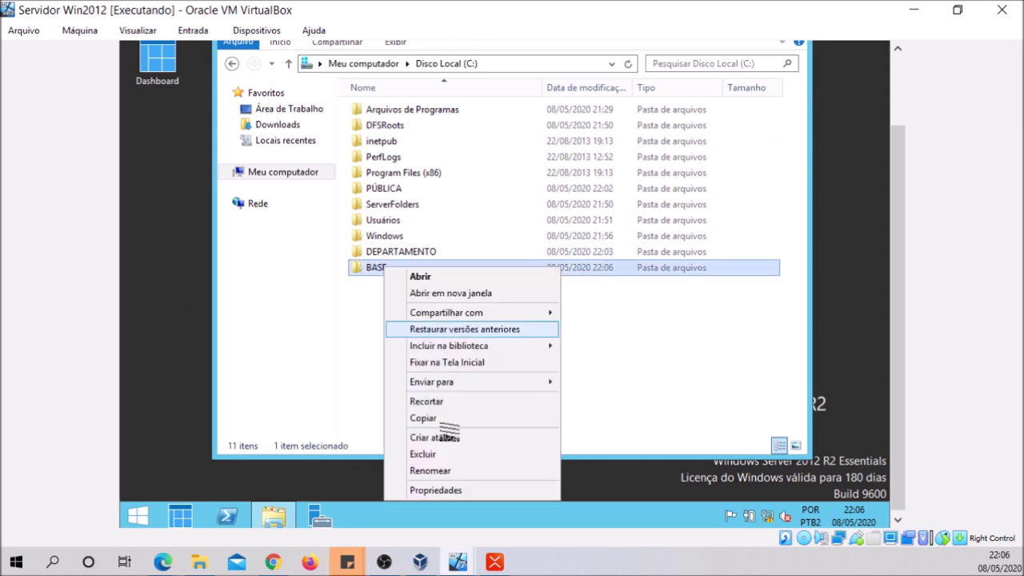
left_click(457, 488)
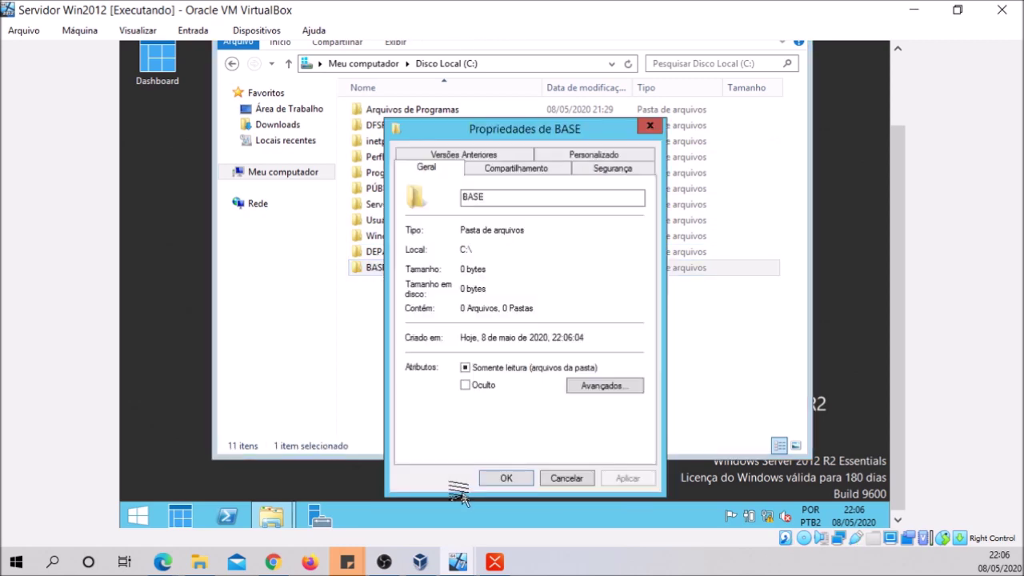
left_click(534, 168)
left_click(482, 352)
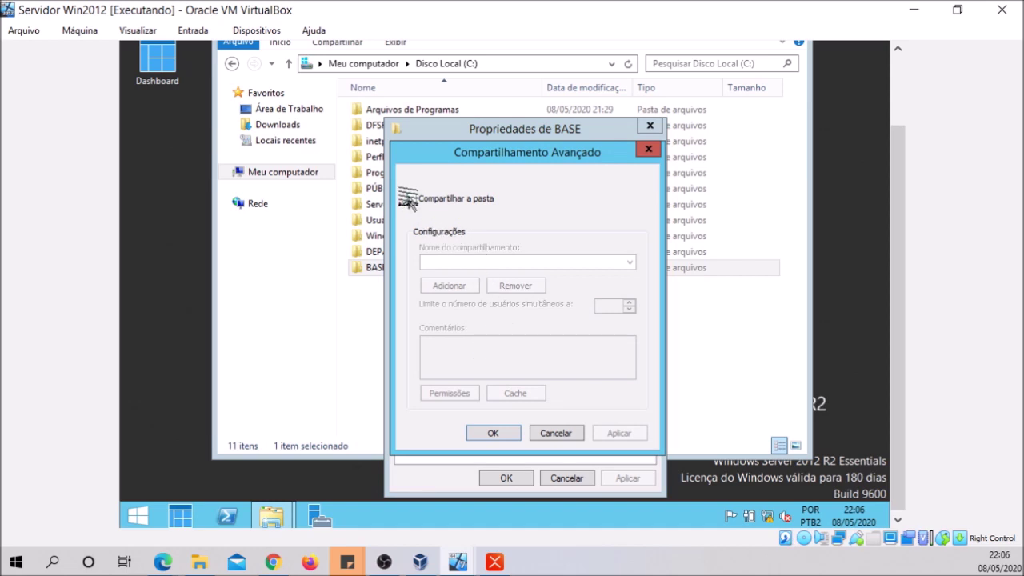
left_click(411, 198)
left_click(442, 263)
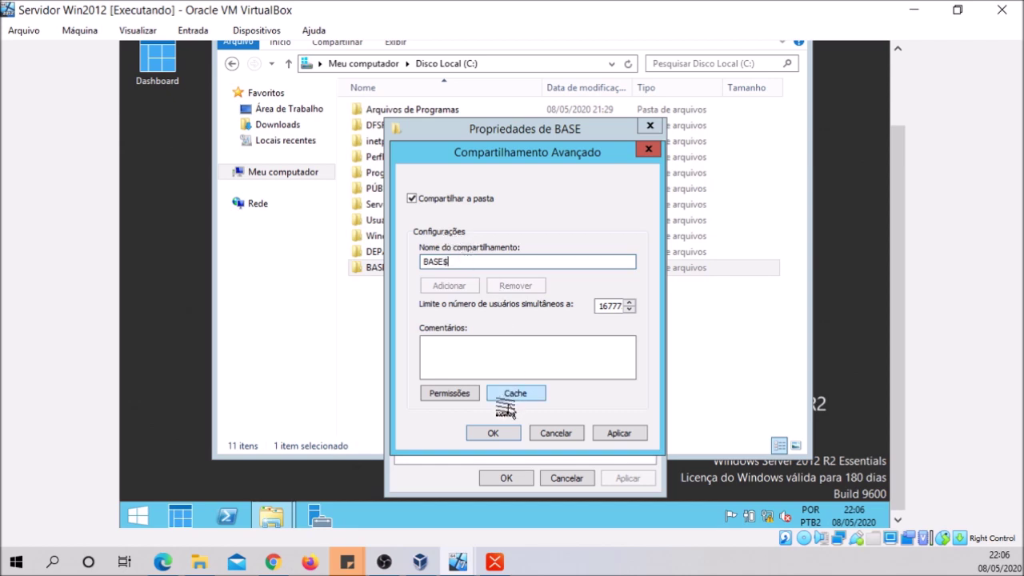
Grant Todos Controle total, Alteração and Leitura on BASE$ and confirm the sharing settings
left_click(450, 393)
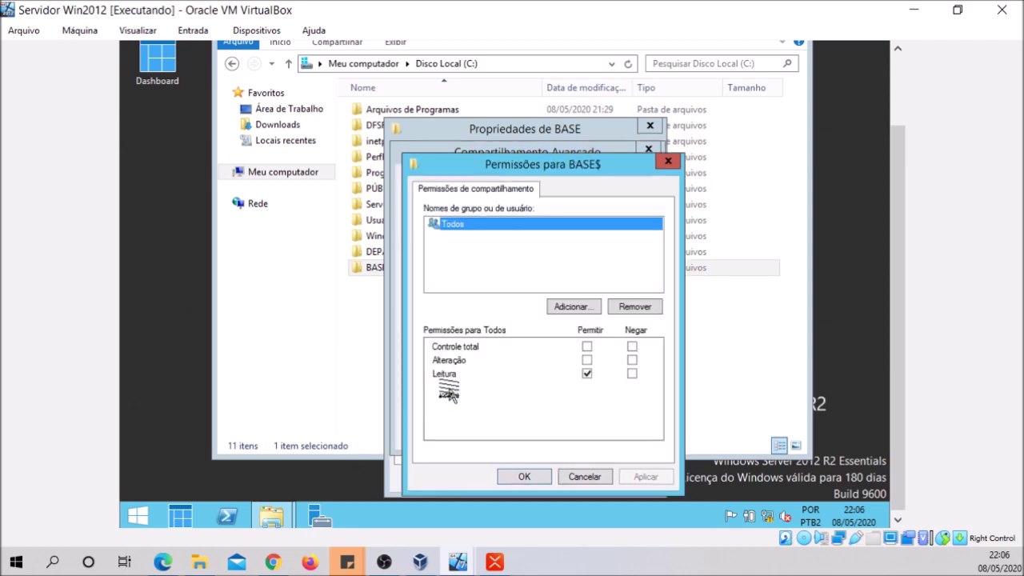
left_click(586, 371)
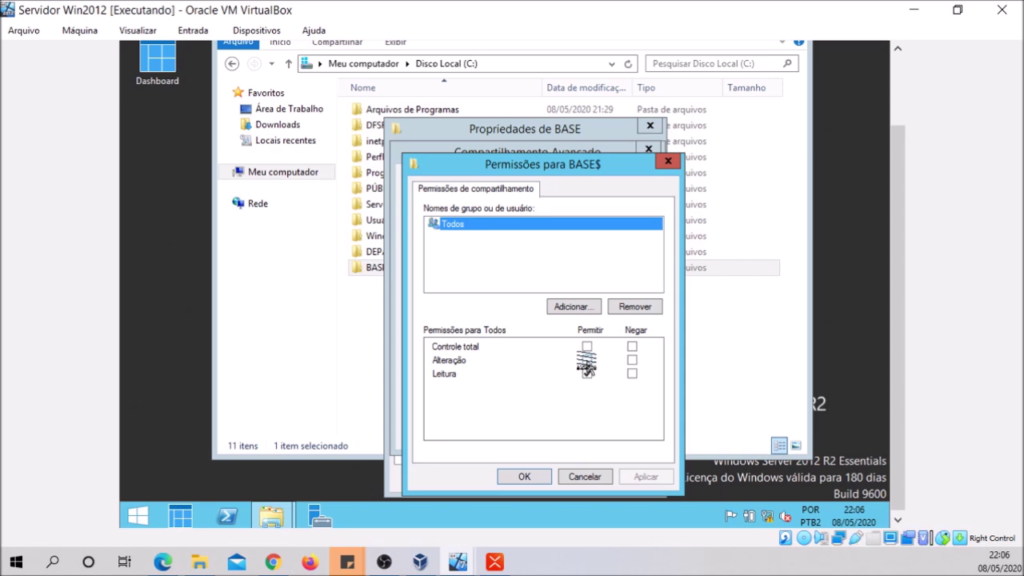
left_click(586, 360)
left_click(586, 347)
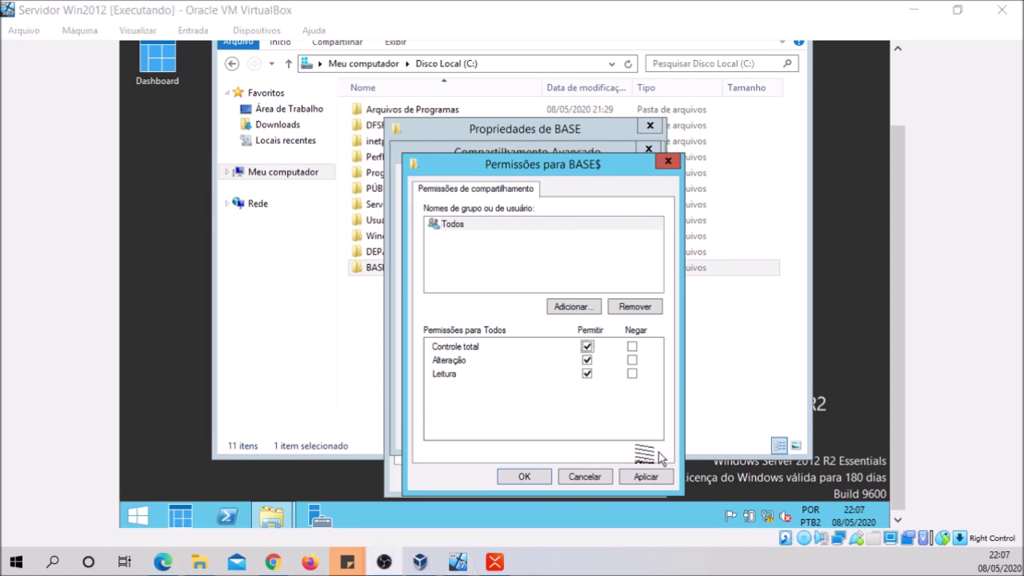
left_click(642, 477)
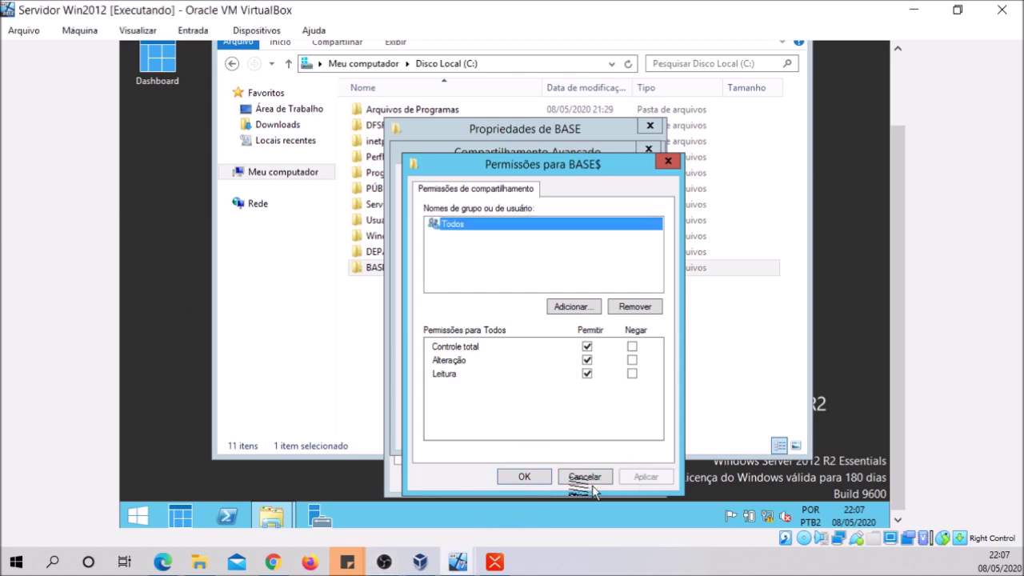
left_click(524, 477)
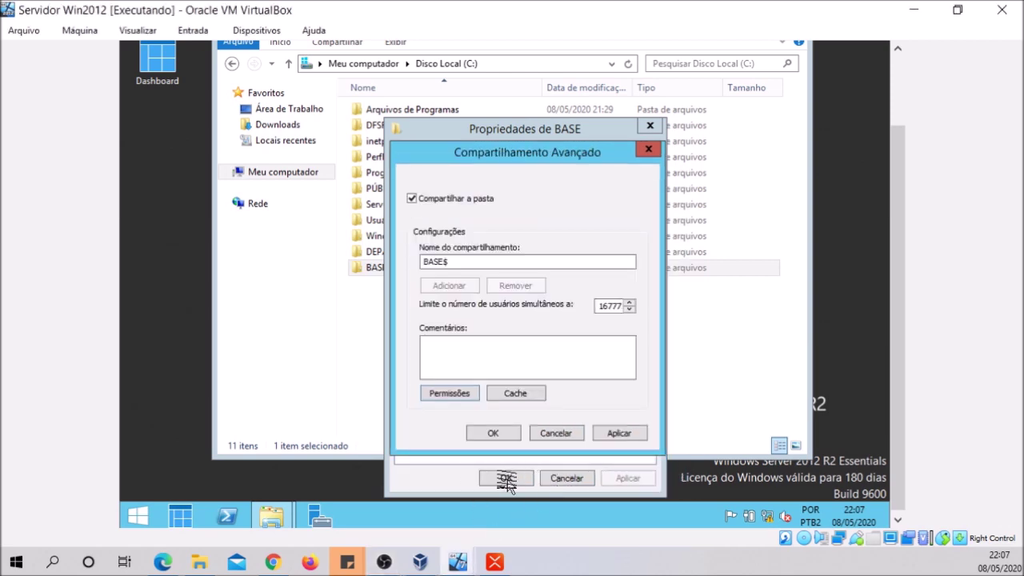
left_click(618, 433)
left_click(491, 433)
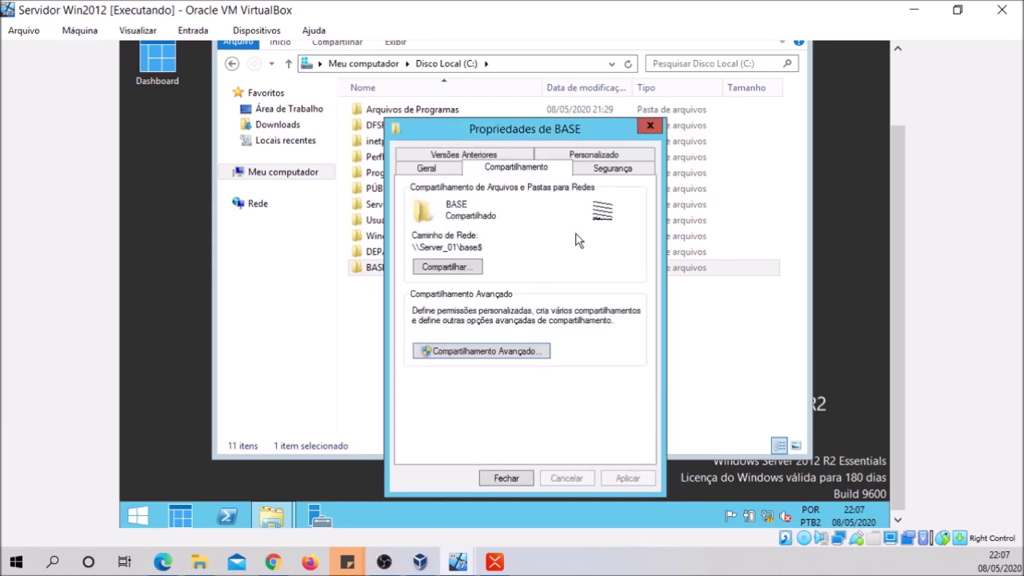
Disable inheritance on BASE, converting inherited permissions to explicit entries, and close its properties
left_click(613, 172)
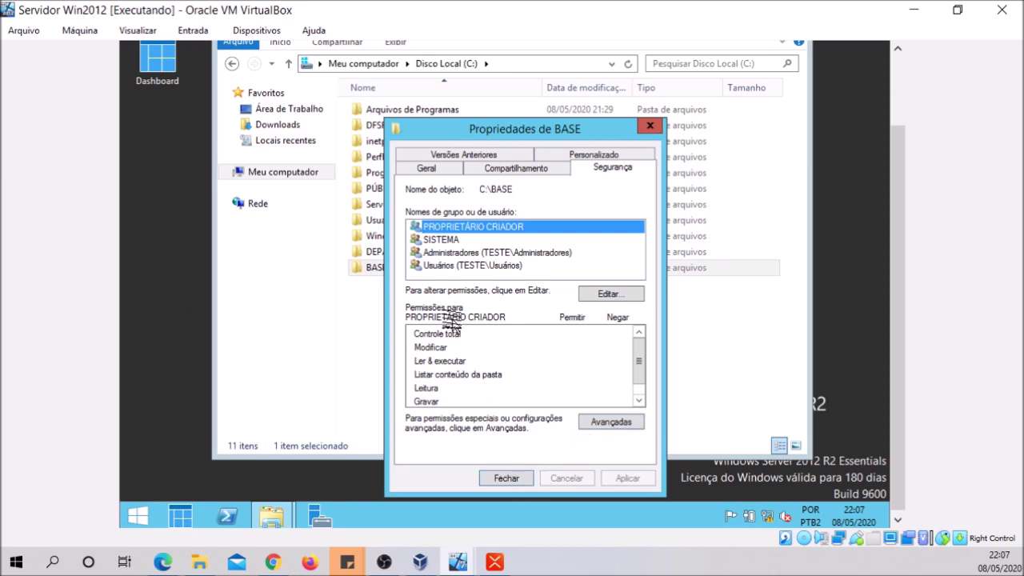
left_click(596, 424)
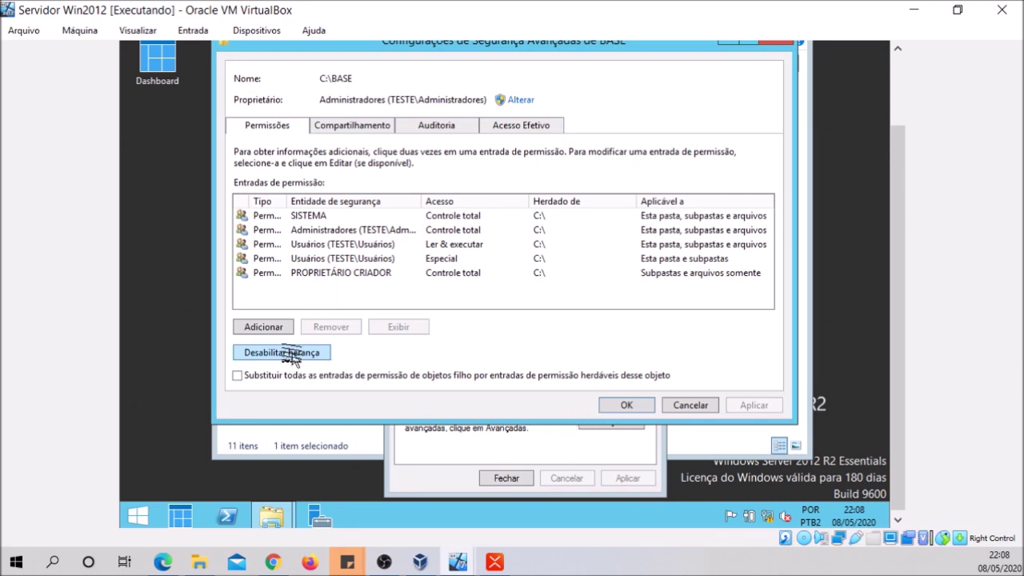
left_click(293, 353)
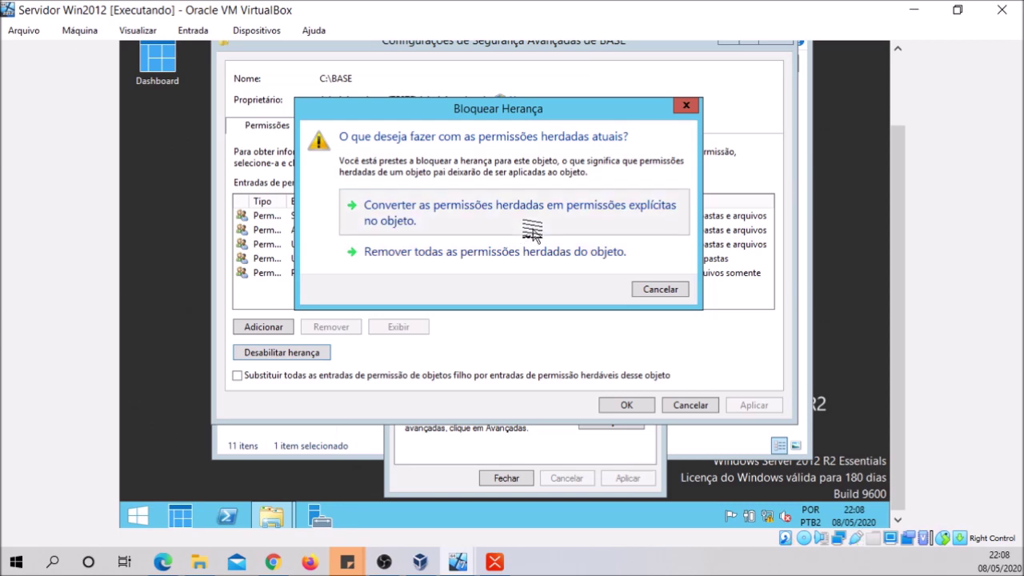
left_click(532, 232)
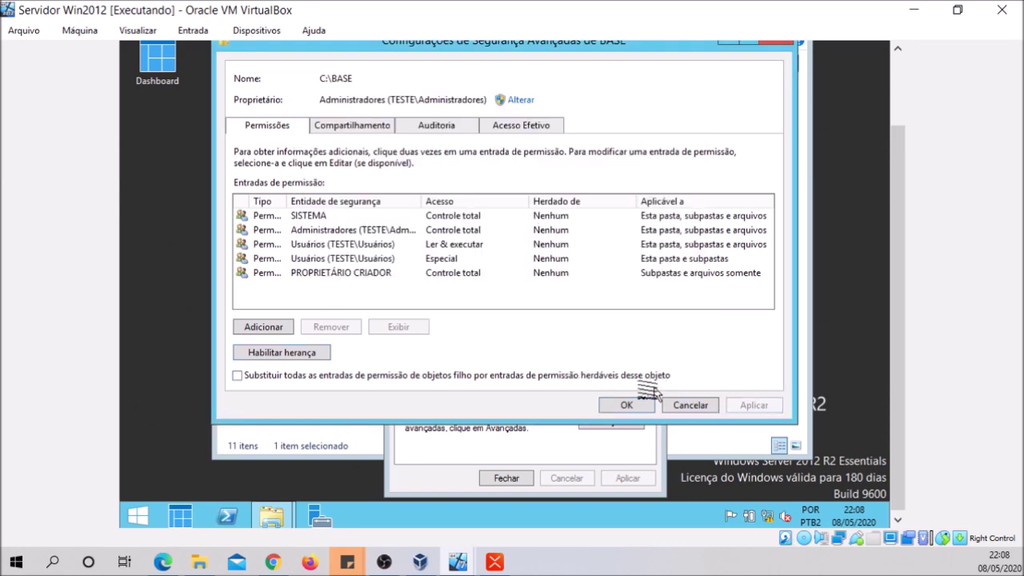
left_click(626, 404)
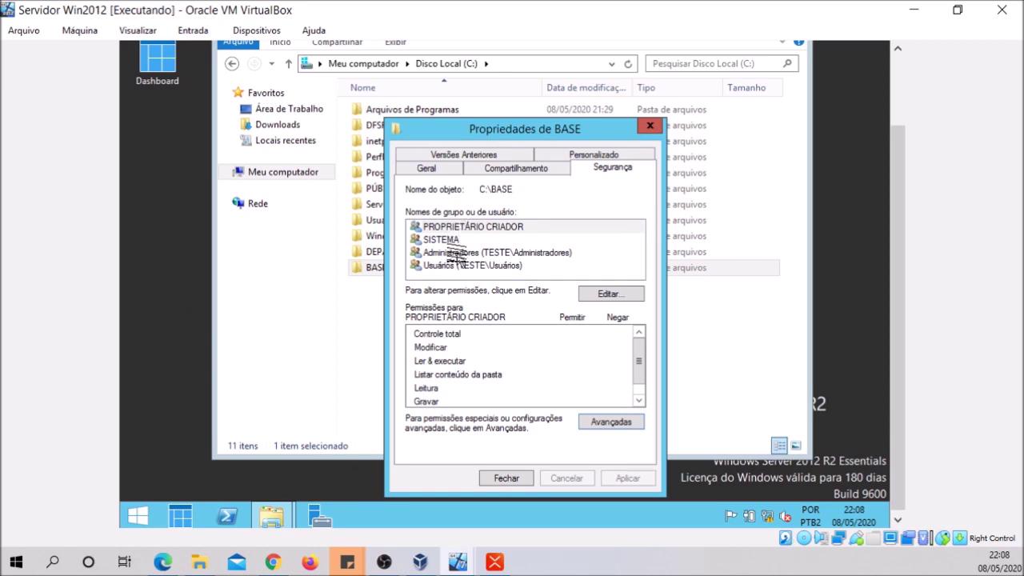
left_click(497, 478)
left_click(479, 350)
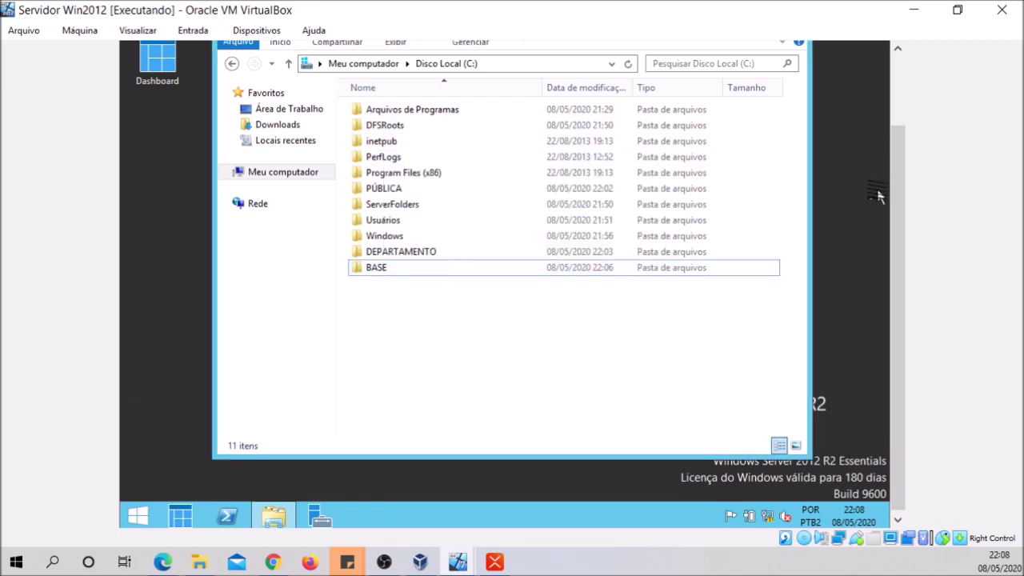
Close the Windows Server Essentials setup summary on the server guest
mouse_move(893, 195)
left_mouse_down()
mouse_move(907, 140)
mouse_move(900, 200)
left_mouse_up()
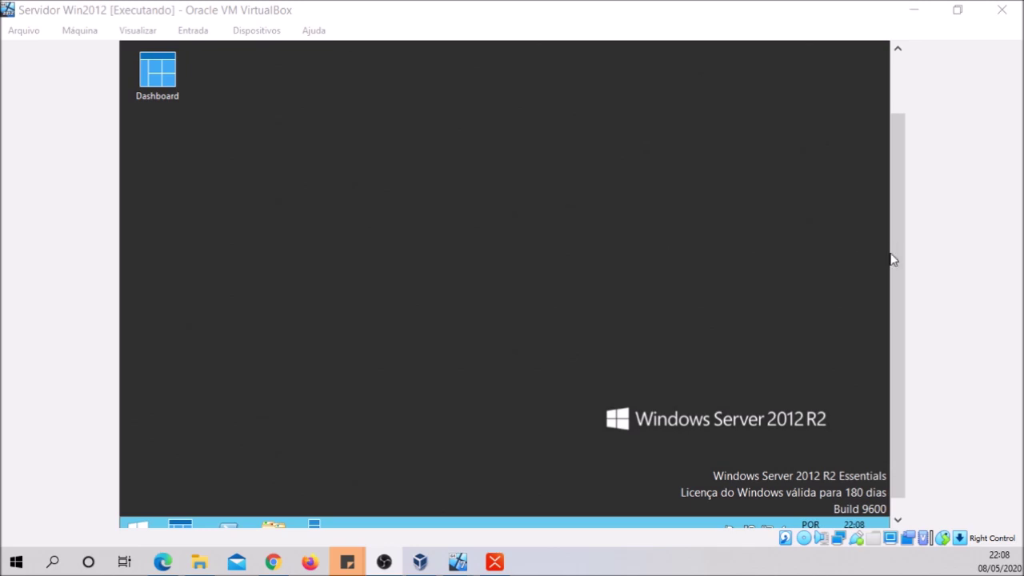
left_click_drag(892, 259, 888, 287)
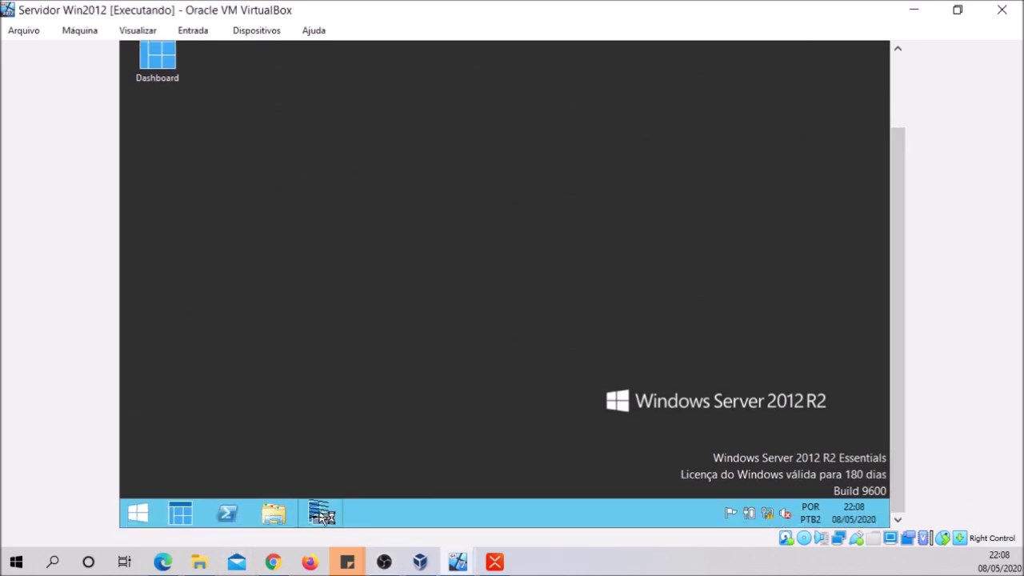
left_click_drag(902, 277, 897, 200)
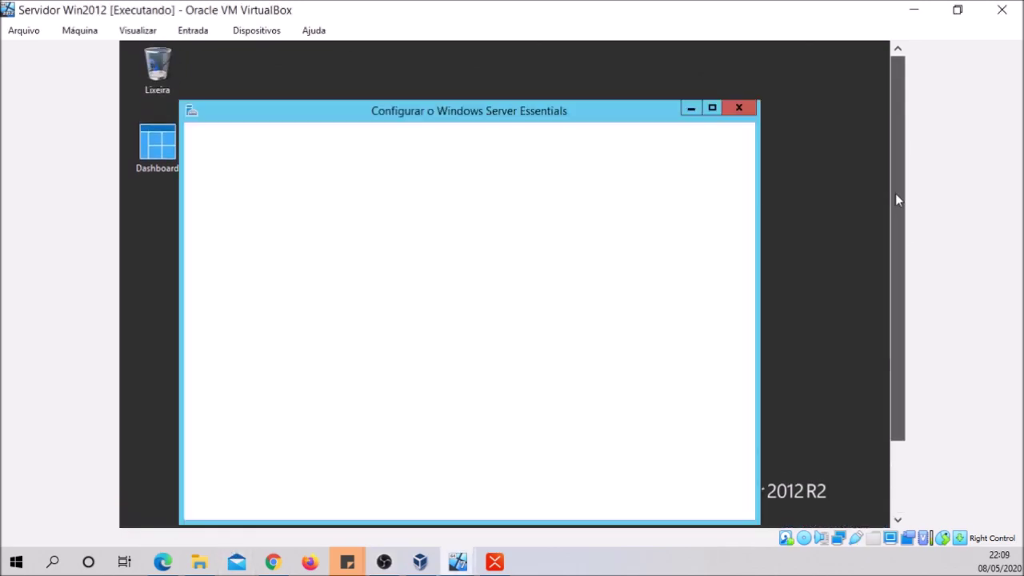
left_click(743, 116)
left_click_drag(901, 153, 336, 456)
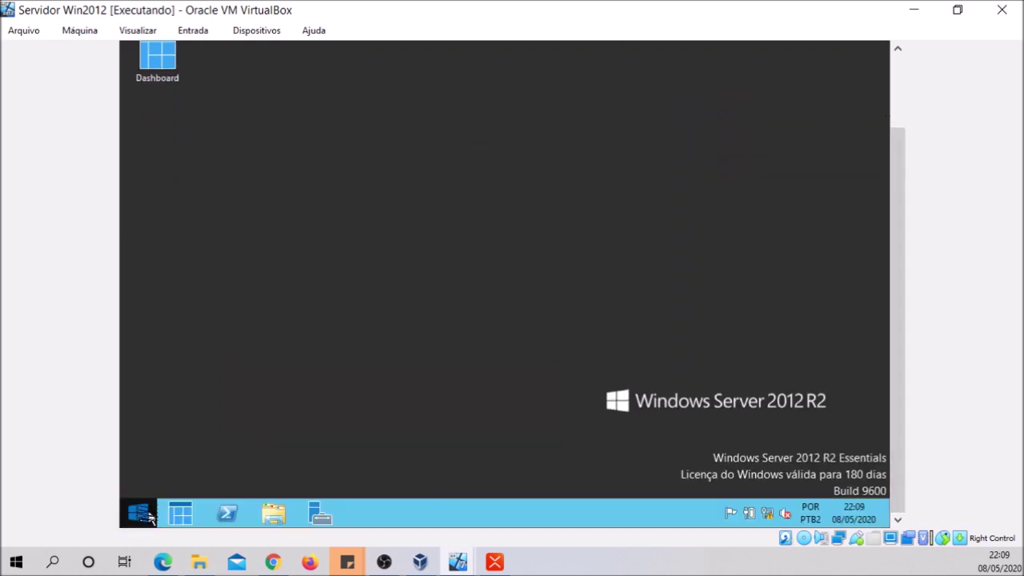
Launch Gerenciador de Servidores from All Apps and open its Ferramentas menu
left_click(139, 513)
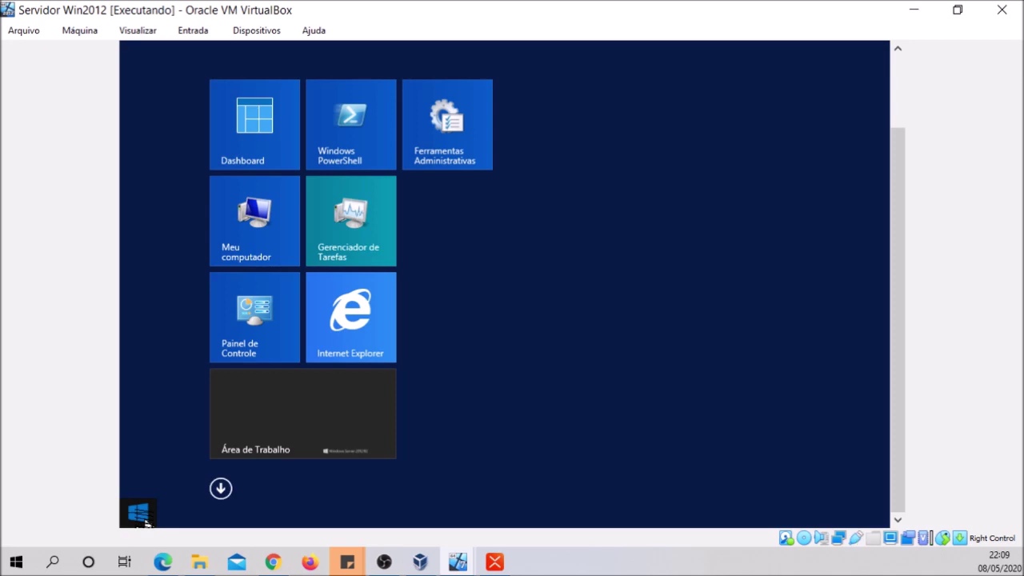
left_click(222, 489)
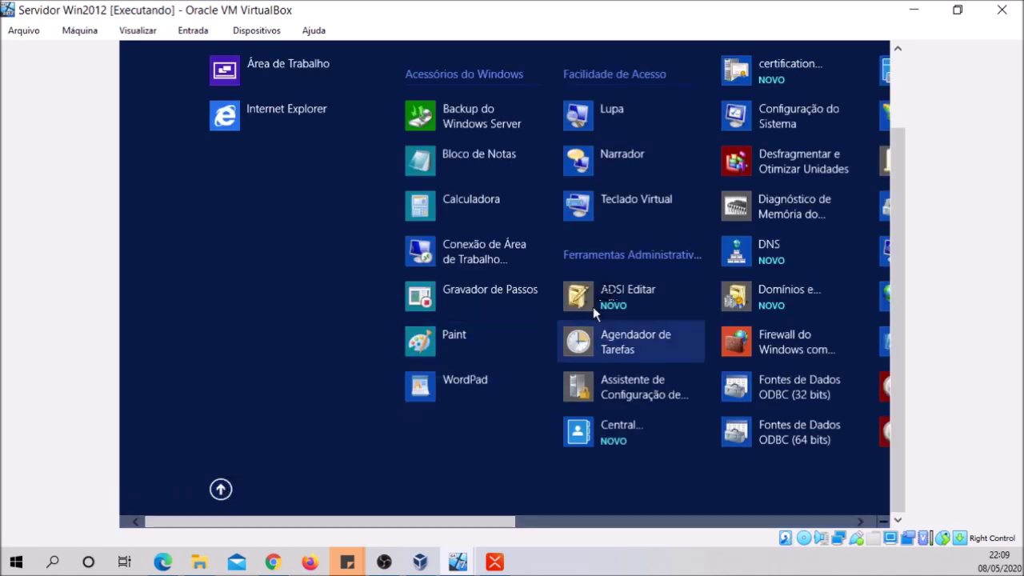
left_click_drag(456, 521, 610, 524)
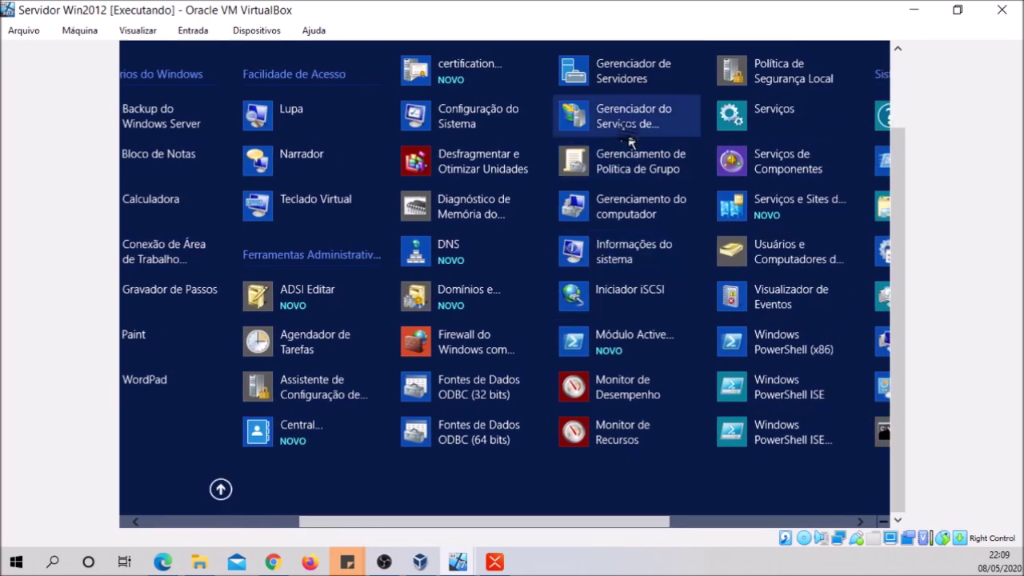
left_click(632, 70)
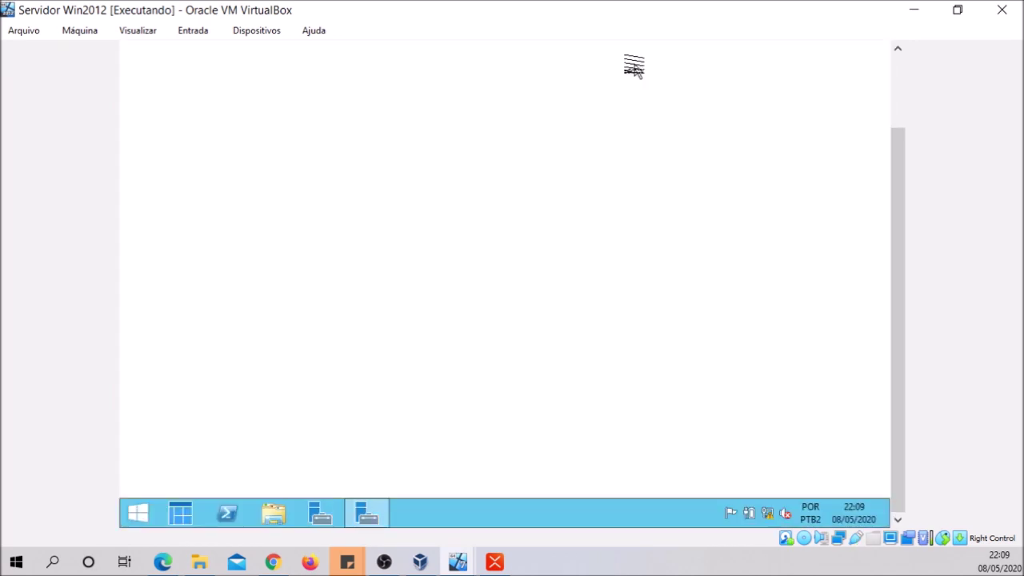
left_click_drag(901, 198, 903, 142)
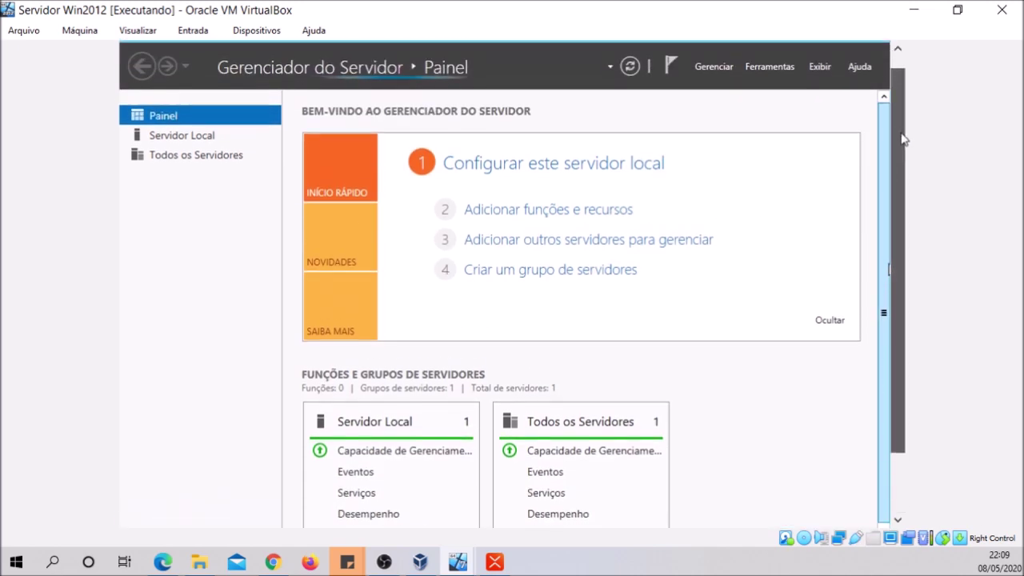
left_click(773, 73)
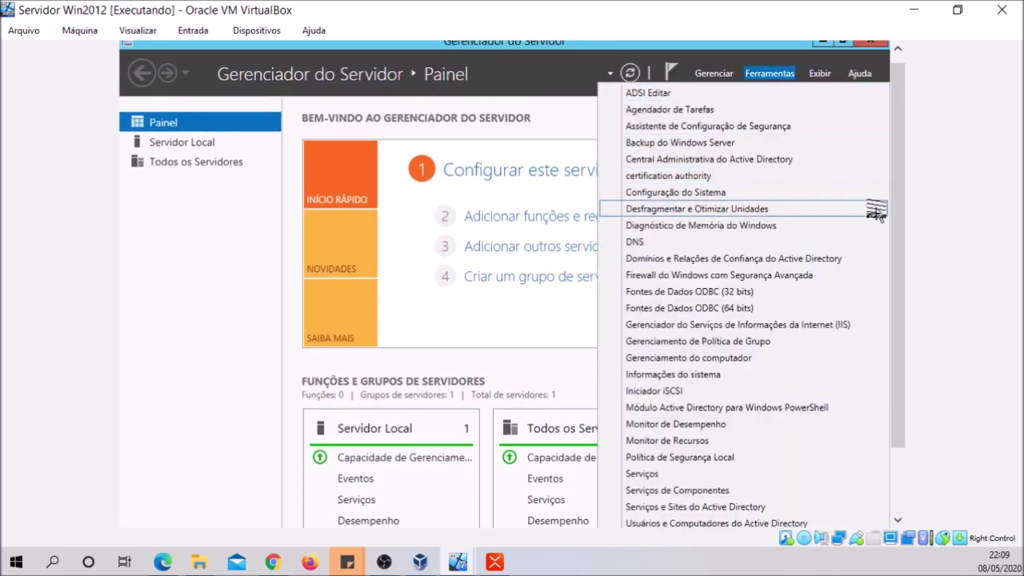
left_click_drag(898, 214, 866, 335)
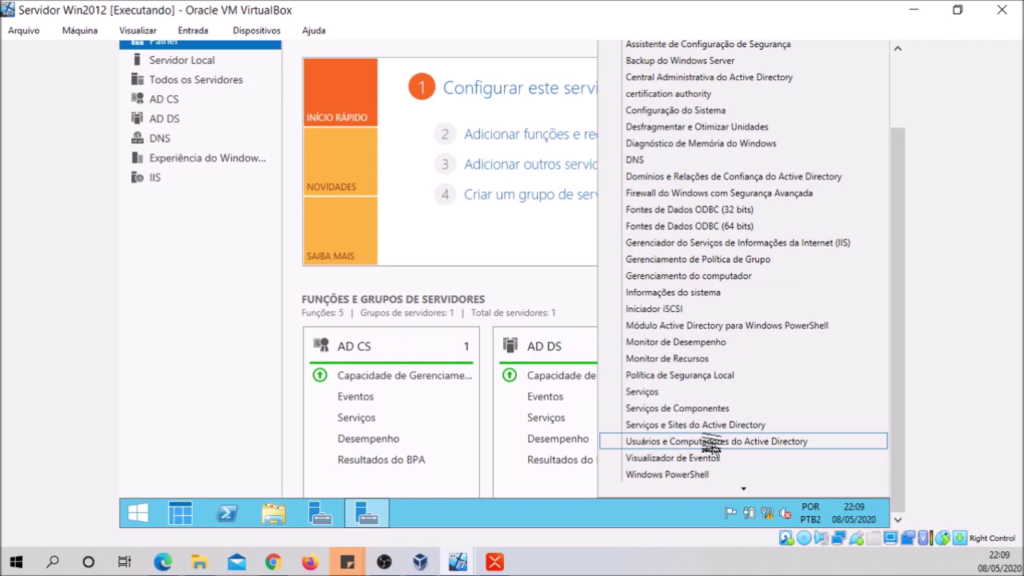
Open Active Directory Users and Computers and the properties of the DEP. FINANCEIRO user
left_click(709, 441)
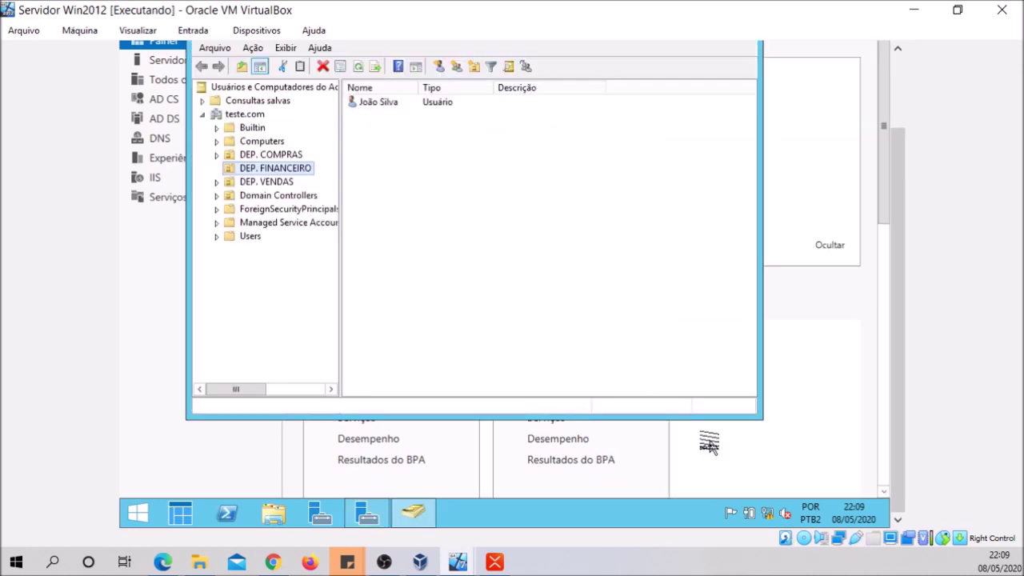
left_click(374, 103)
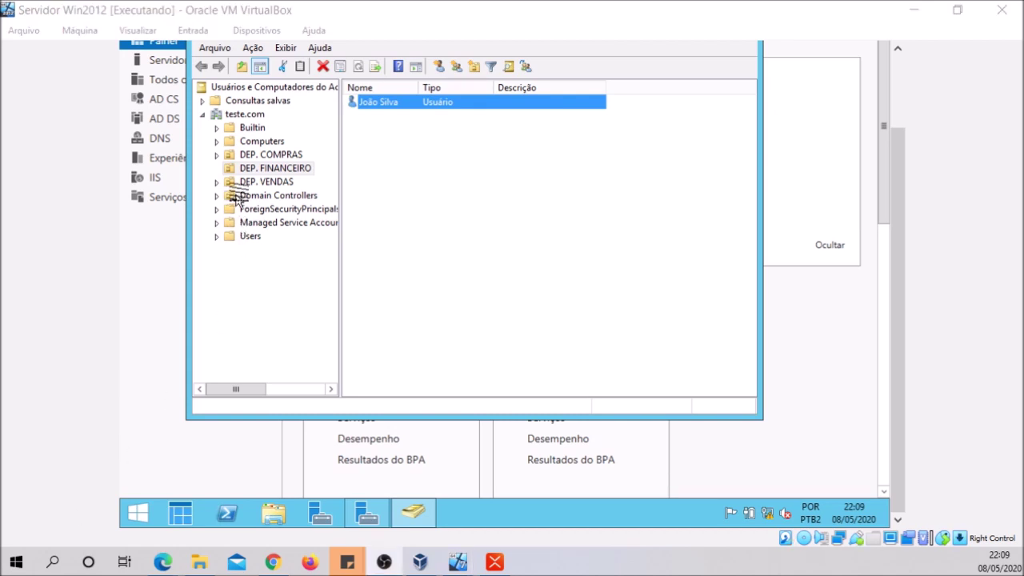
right_click(391, 103)
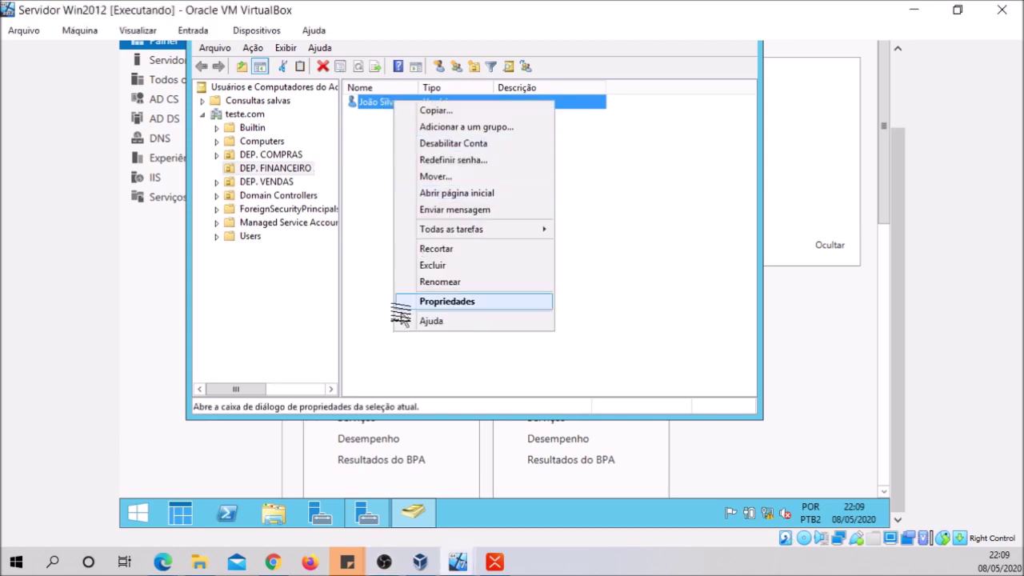
left_click(431, 302)
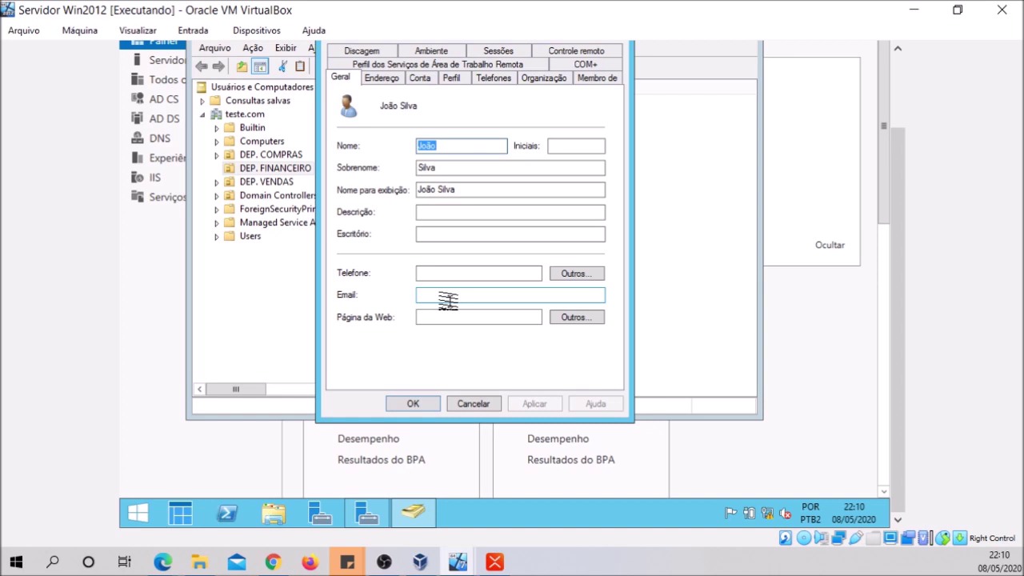
On Perfil, connect home drive Z: to \\SERVER_01\BASE$\%USERNAME%, apply and close
left_click(451, 78)
left_click(365, 210)
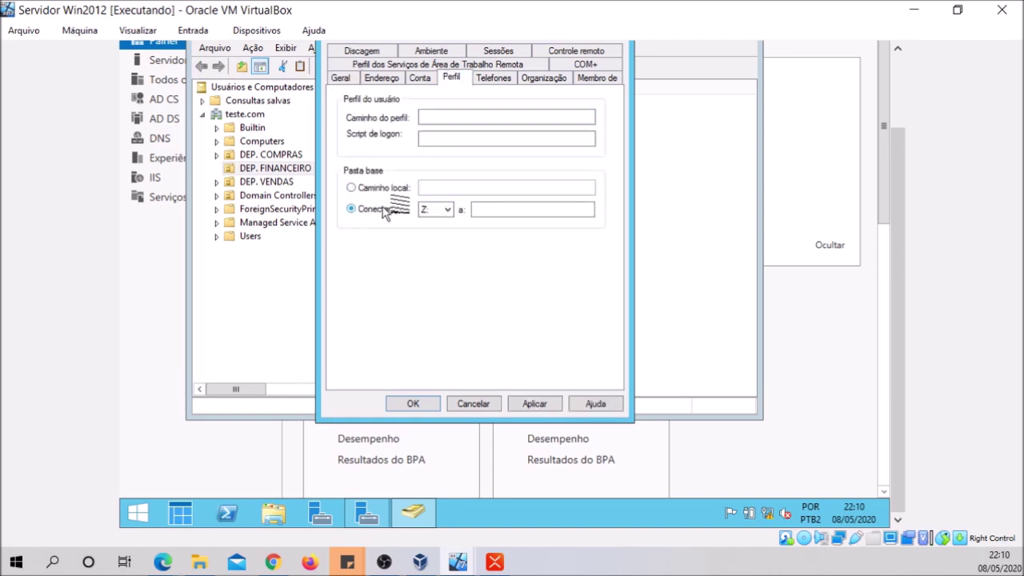
left_click(448, 213)
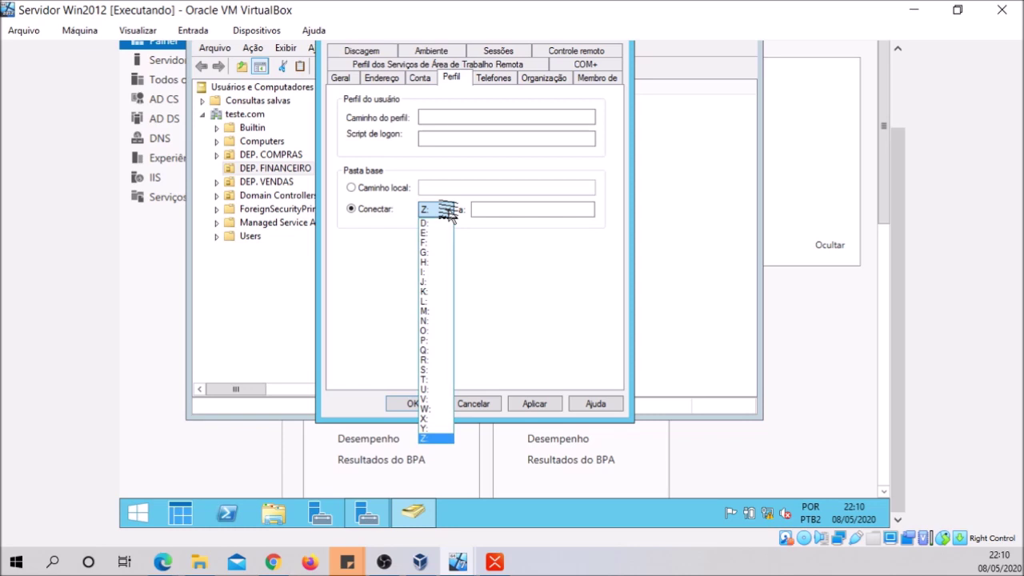
left_click(424, 438)
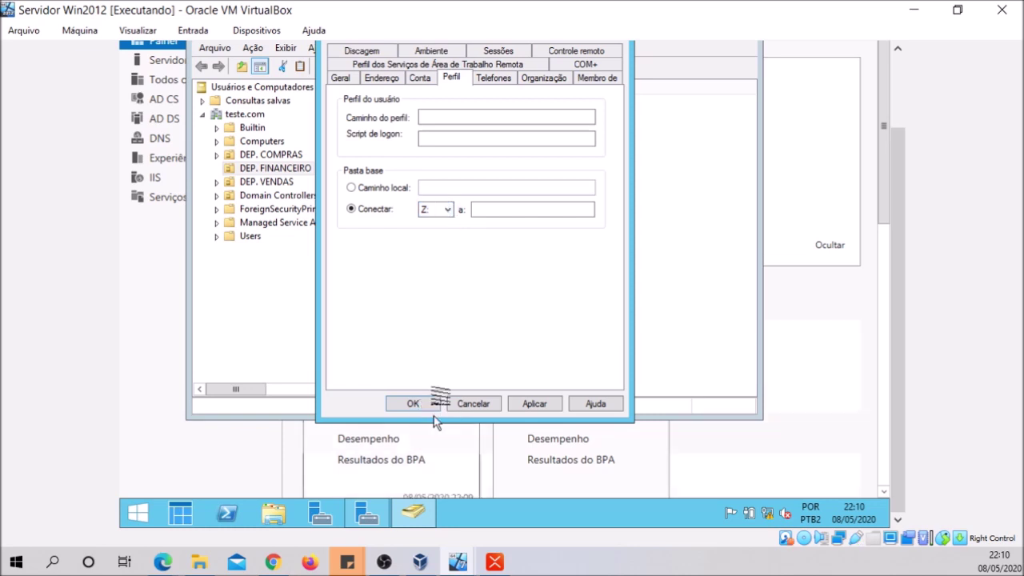
left_click(504, 210)
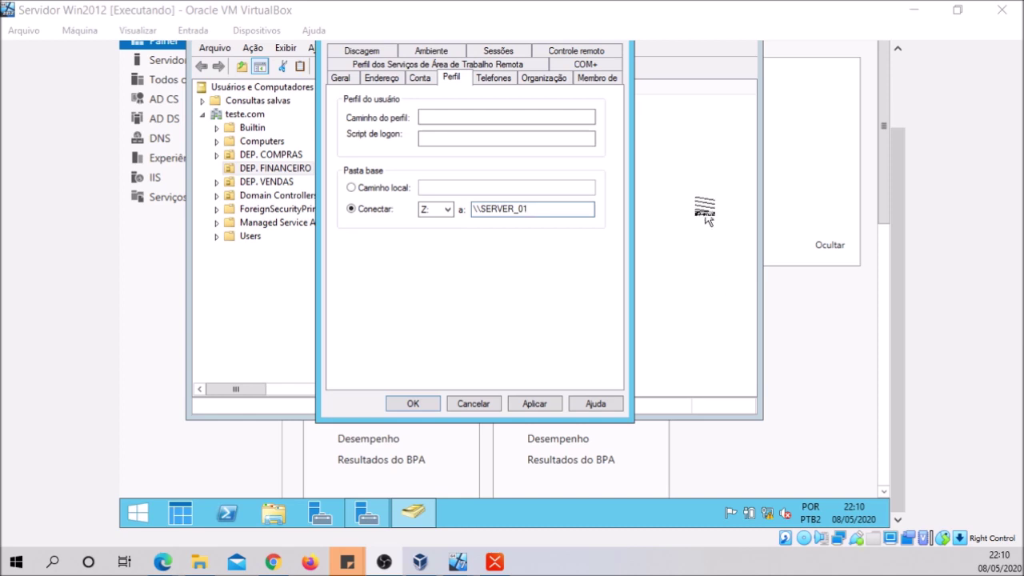
left_click(534, 206)
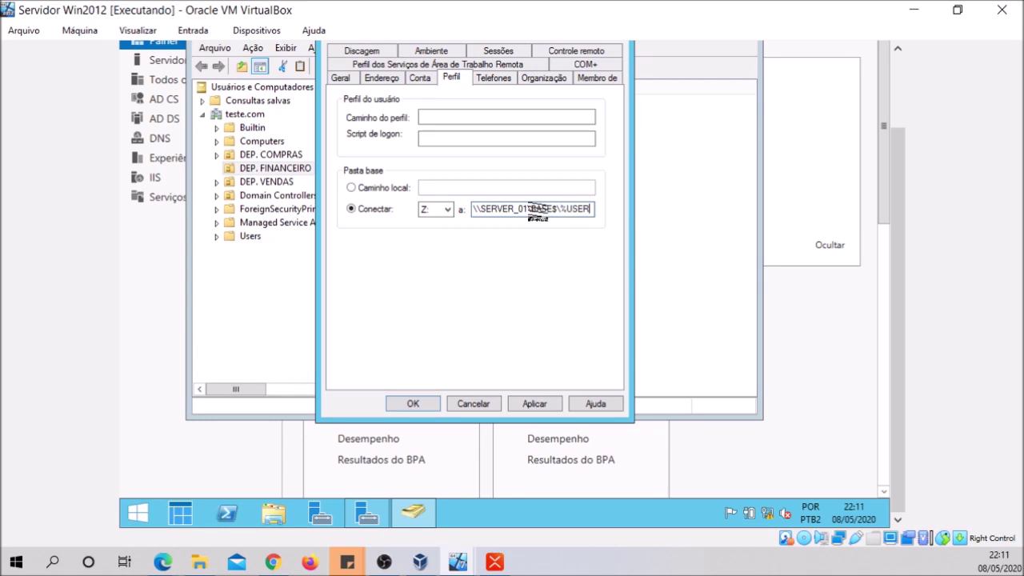
type("NA")
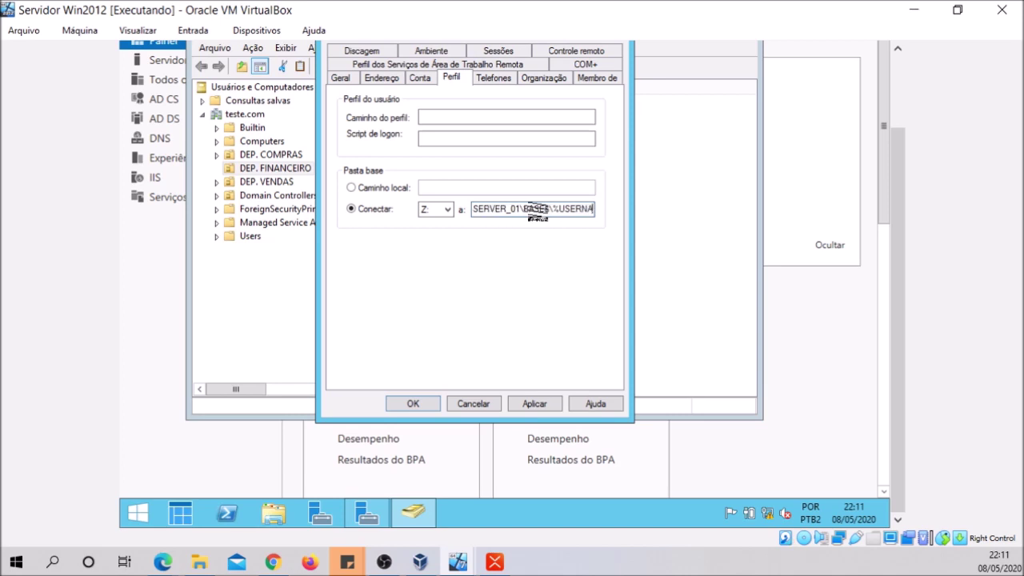
type("ME")
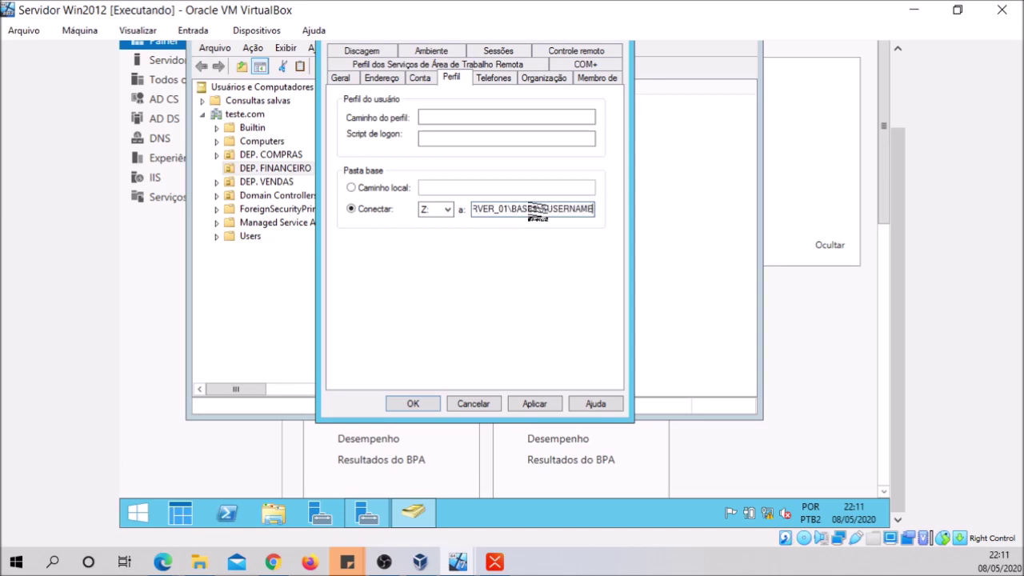
type("%")
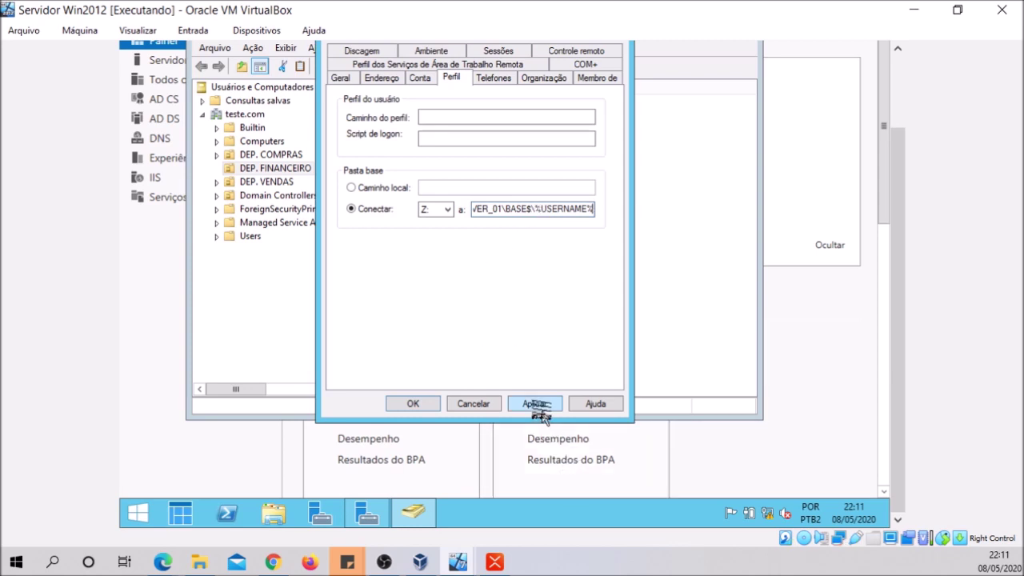
left_click(536, 407)
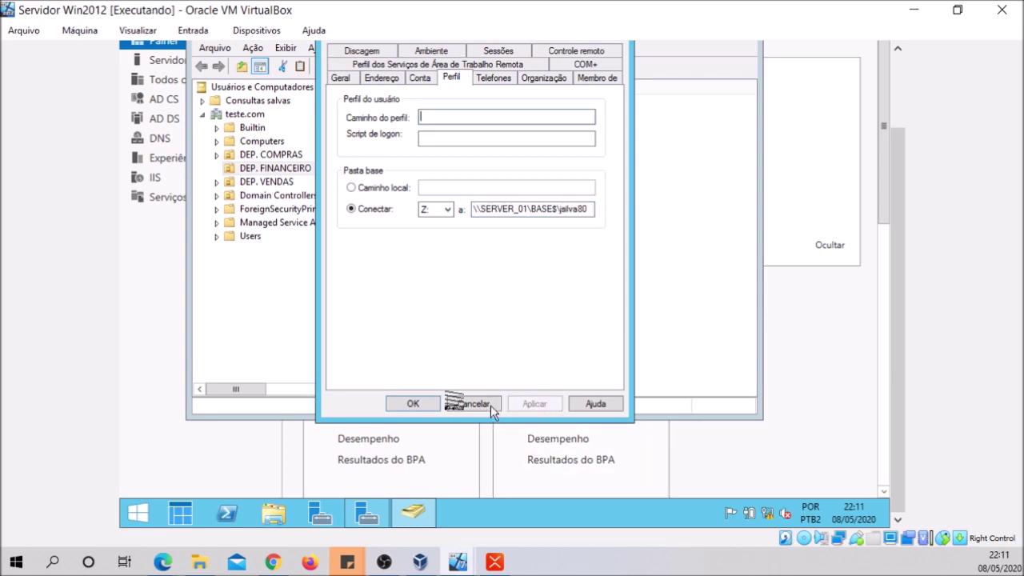
left_click(413, 404)
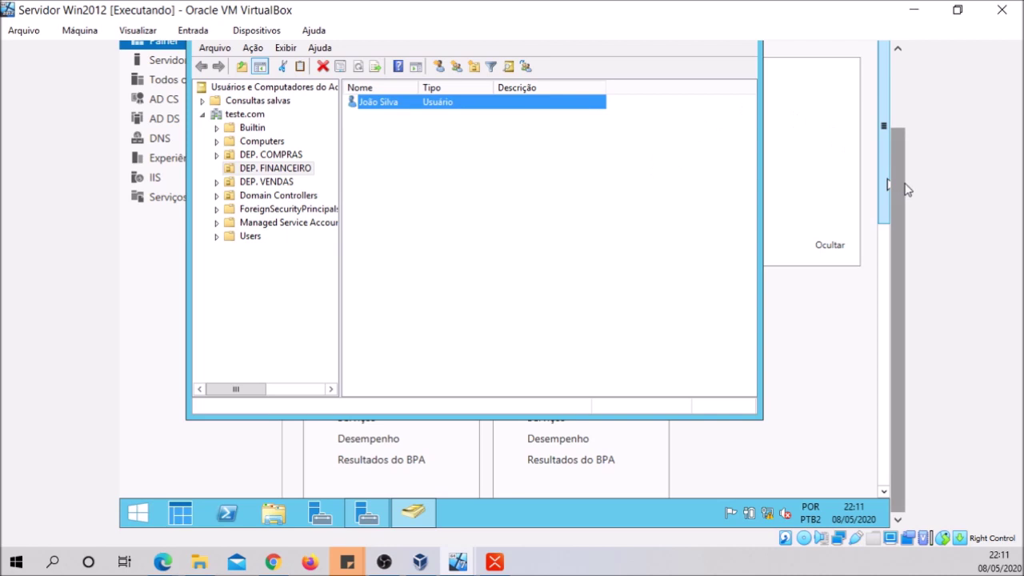
Close Active Directory Users and Computers and Server Manager on the server VM
scroll(908, 188, "up", 2)
left_click(740, 117)
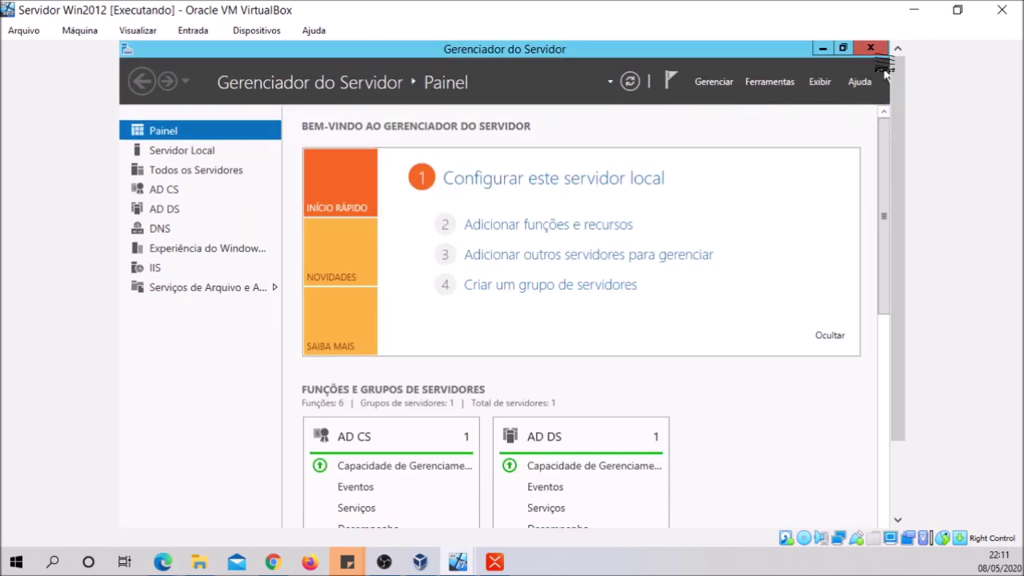
left_click(869, 46)
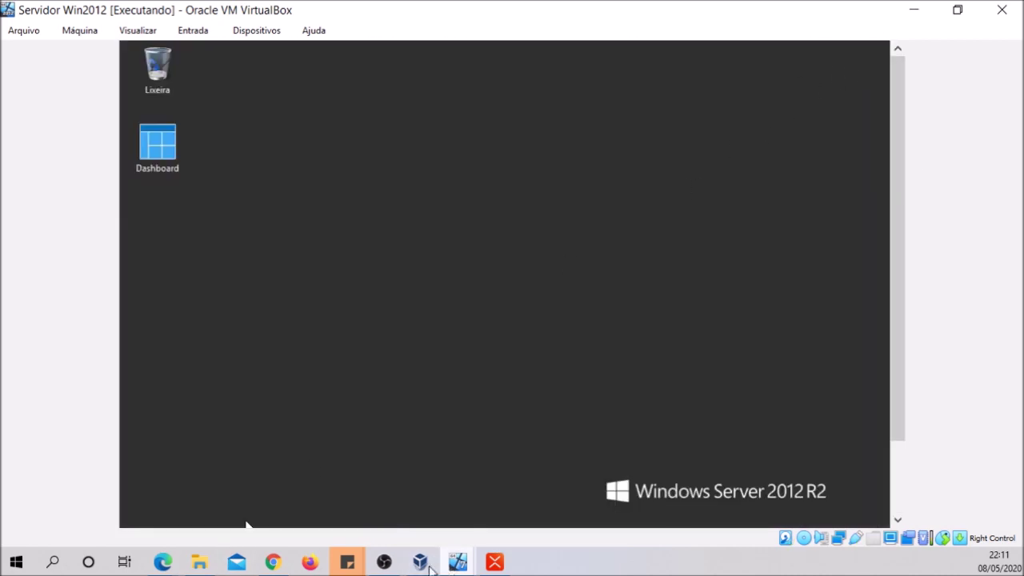
Minimise the server VM and restart the Win7 guest from Start > Desligar > Reiniciar
left_click(913, 16)
left_click(139, 513)
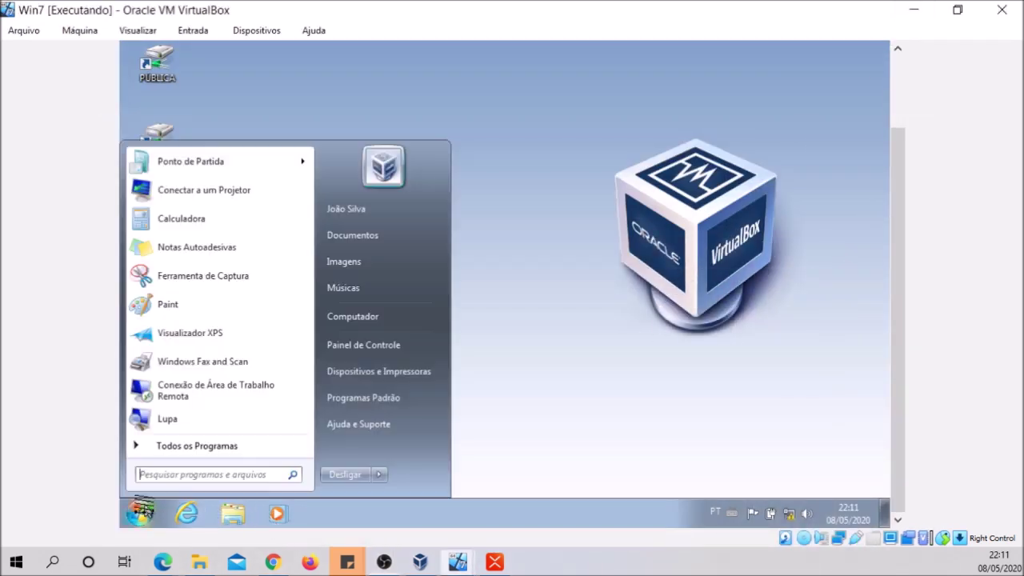
mouse_move(390, 477)
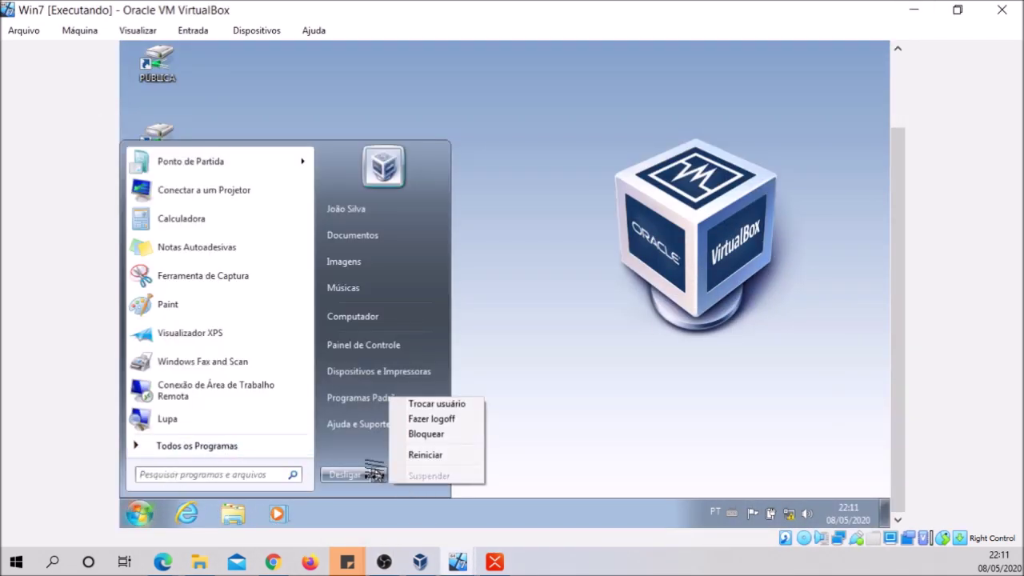
left_click(419, 452)
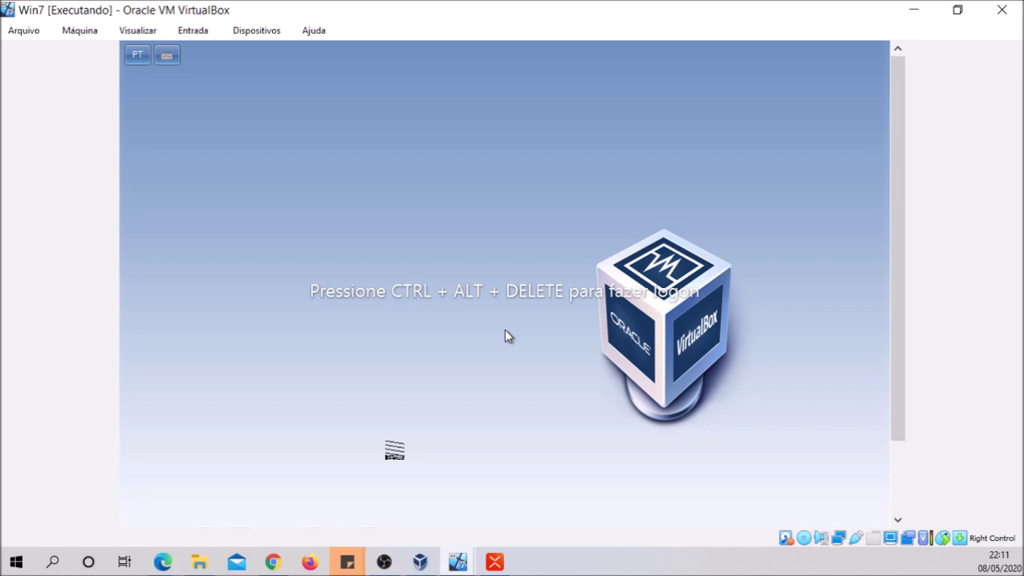
Send Ctrl+Alt+Delete to Win7 and retry the password, dismissing the logon errors
left_click(205, 42)
mouse_move(240, 34)
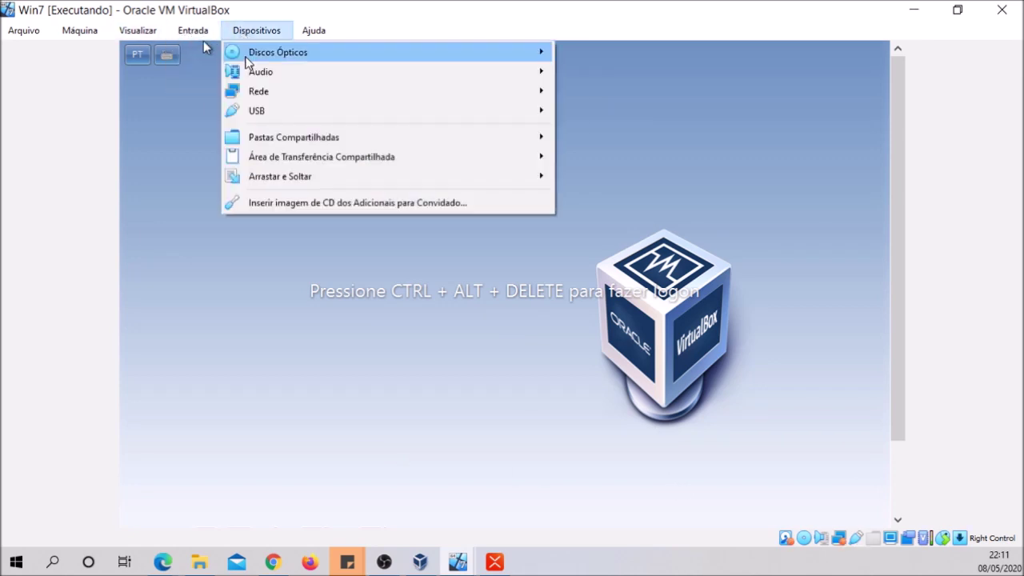
mouse_move(196, 35)
mouse_move(206, 54)
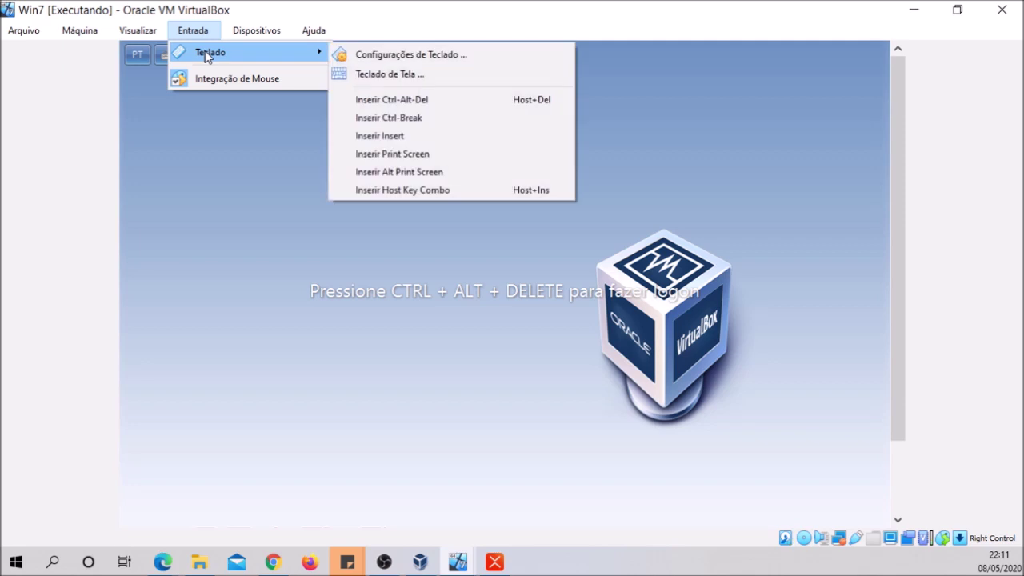
left_click(359, 99)
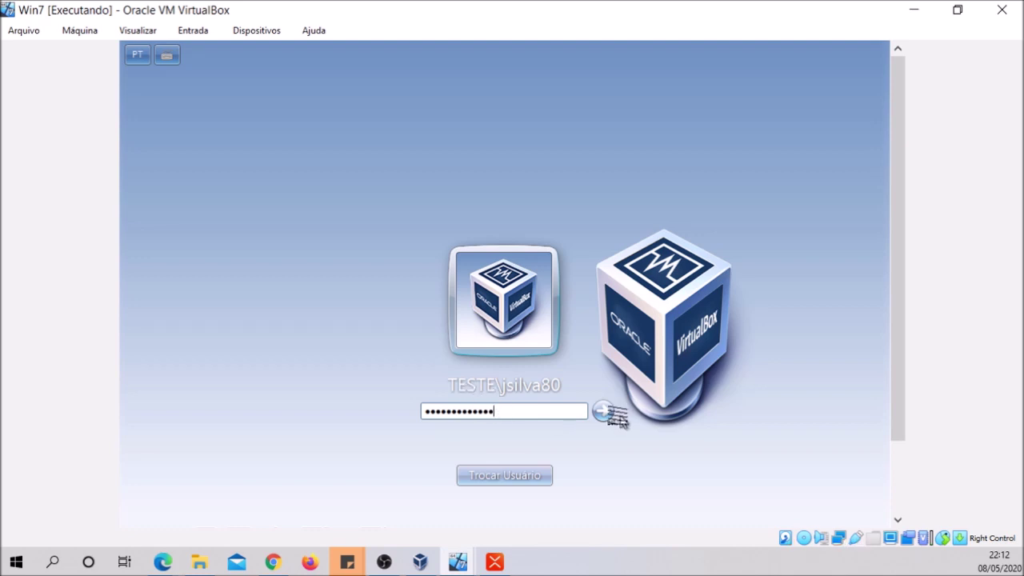
left_click(603, 411)
left_click(504, 475)
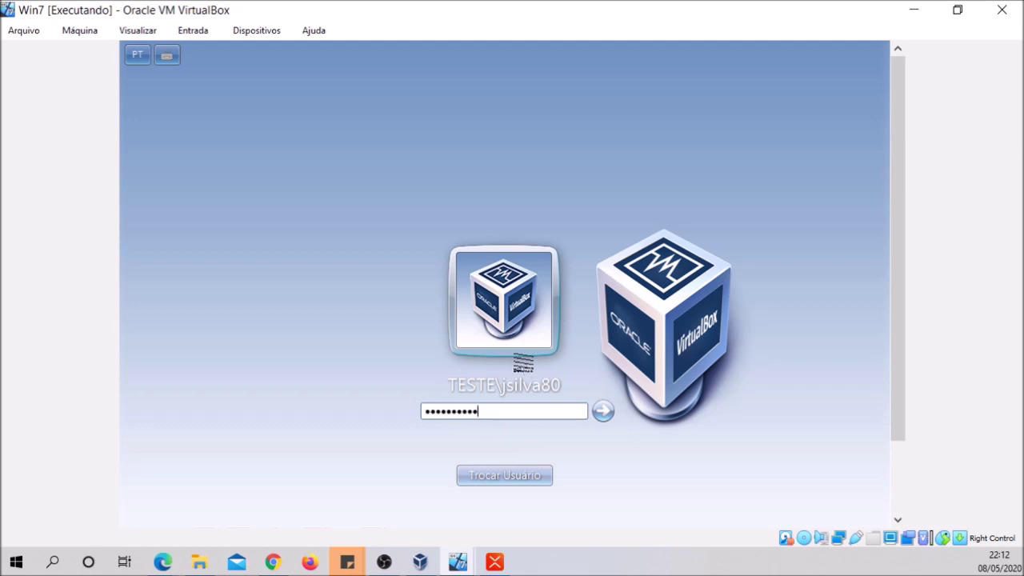
left_click(603, 411)
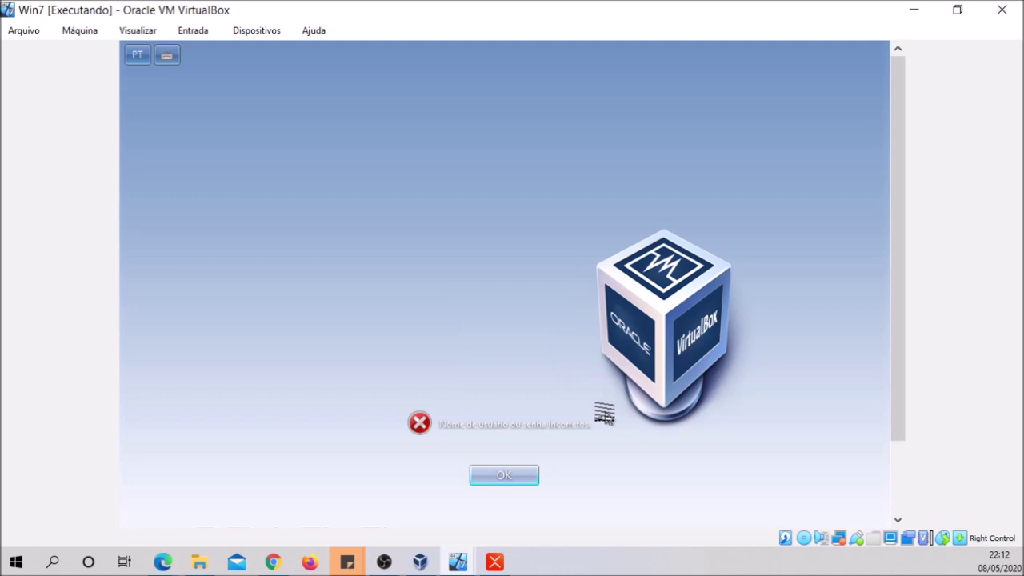
left_click(503, 475)
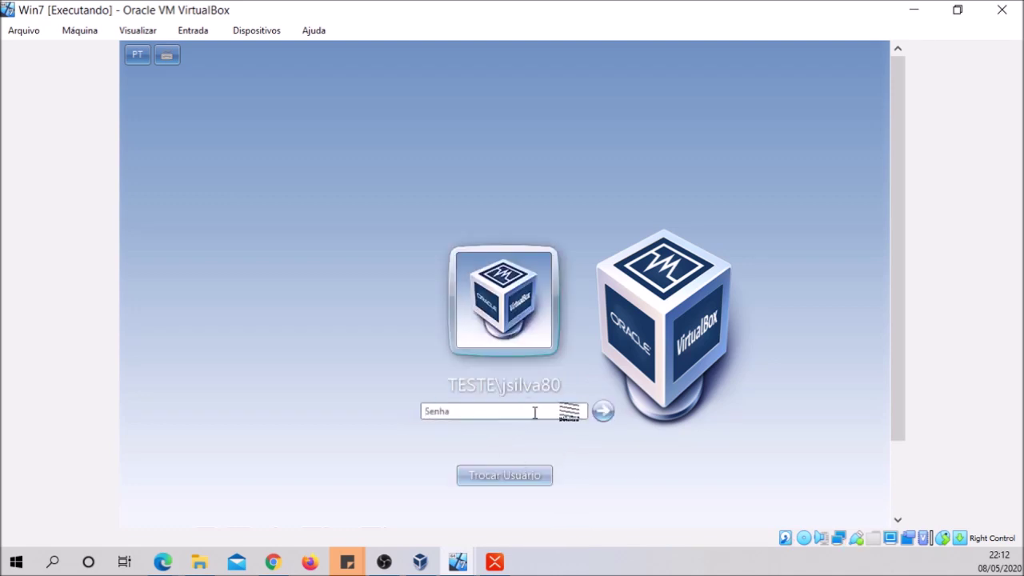
Switch to Outro Usuário and log in with the domain user's name and password
left_click(534, 475)
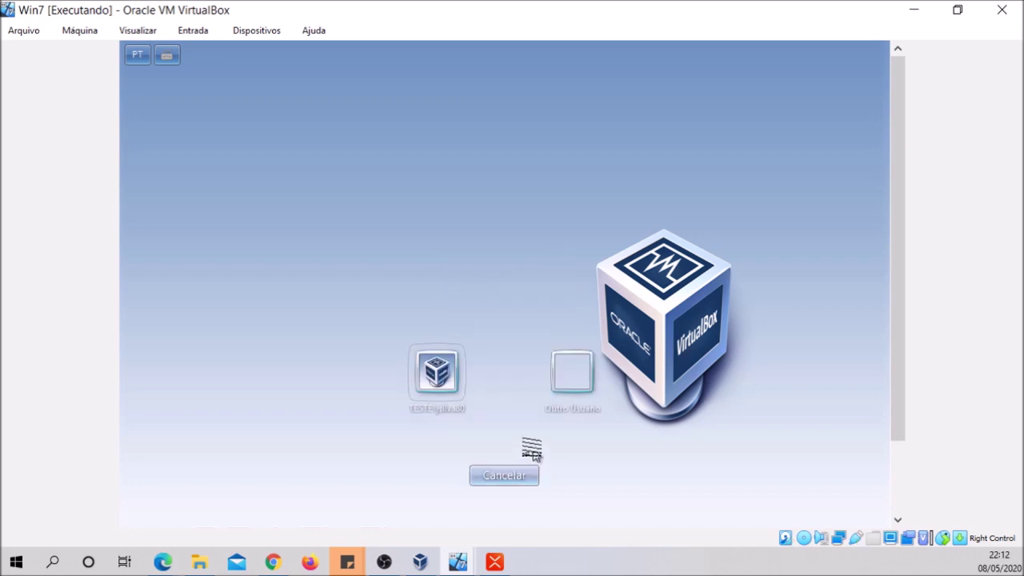
left_click(573, 374)
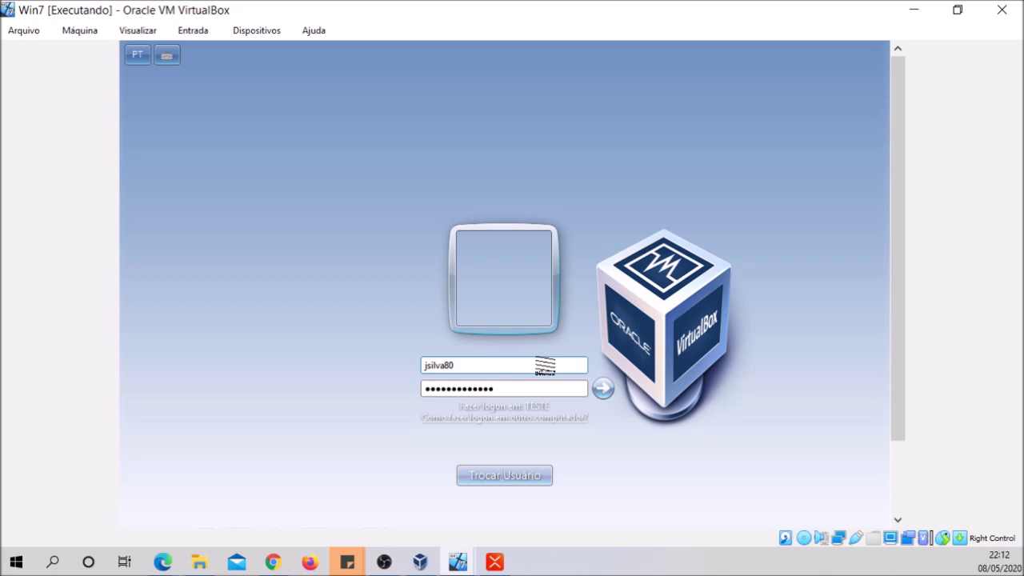
left_click(603, 388)
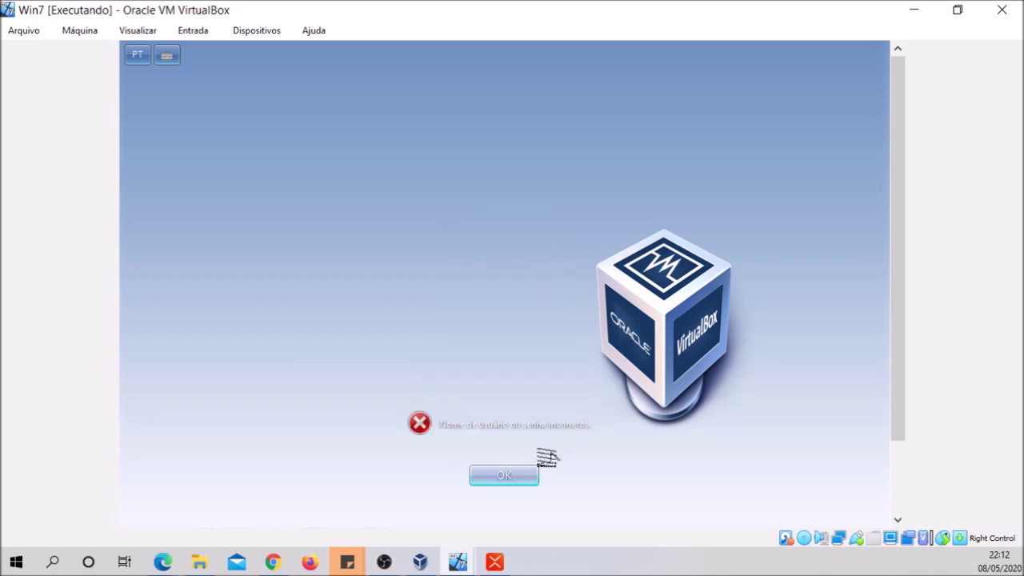
left_click(523, 476)
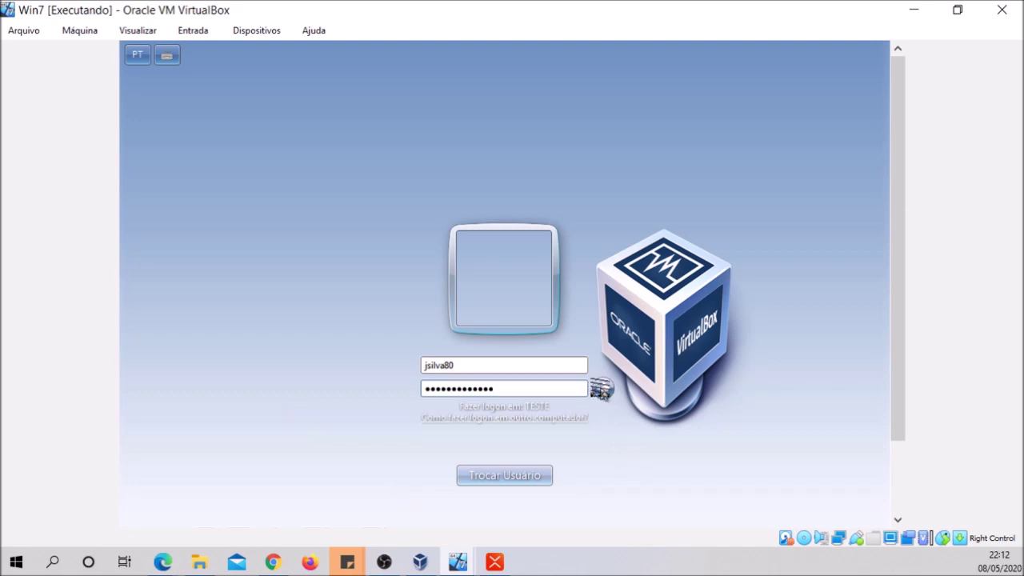
left_click(601, 388)
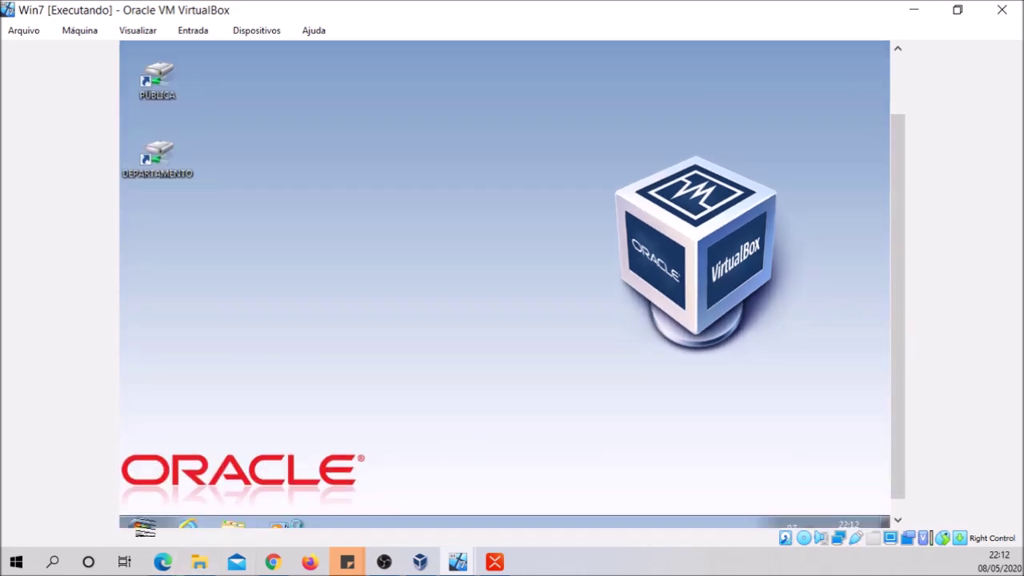
Create a desktop shortcut to the Z: home drive named USUÁRIO
scroll(892, 341, "down", 1)
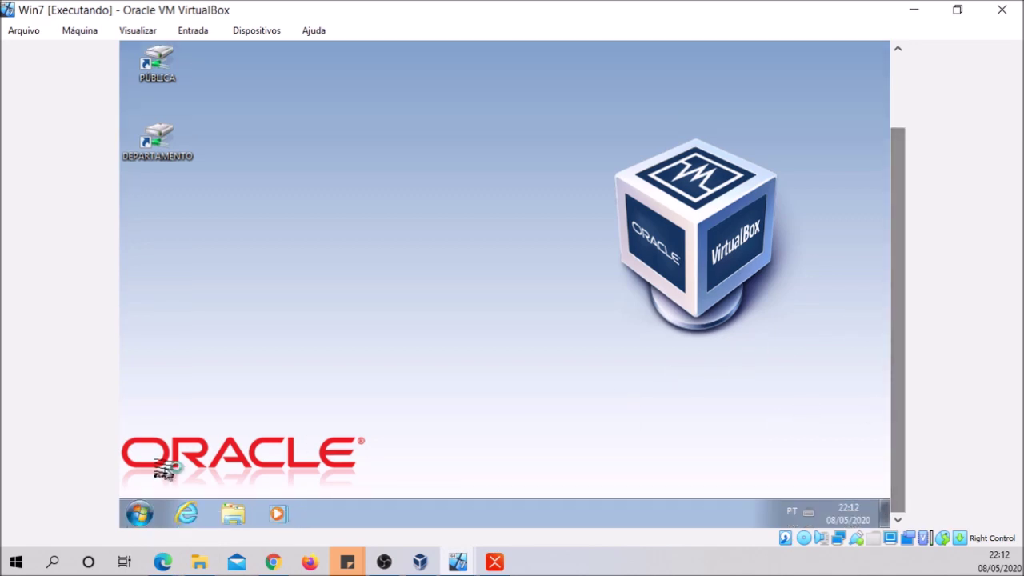
left_click(140, 515)
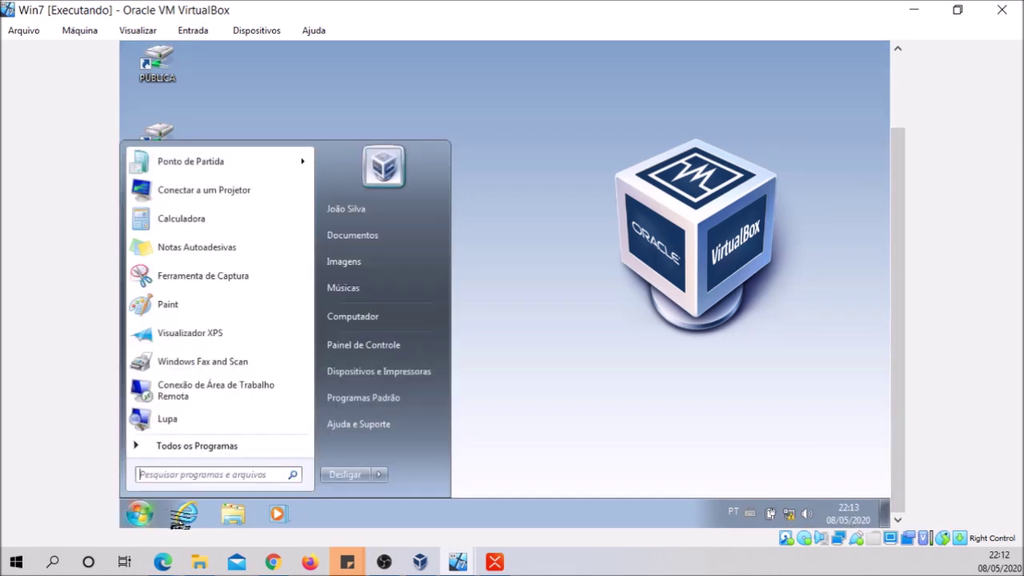
left_click(236, 515)
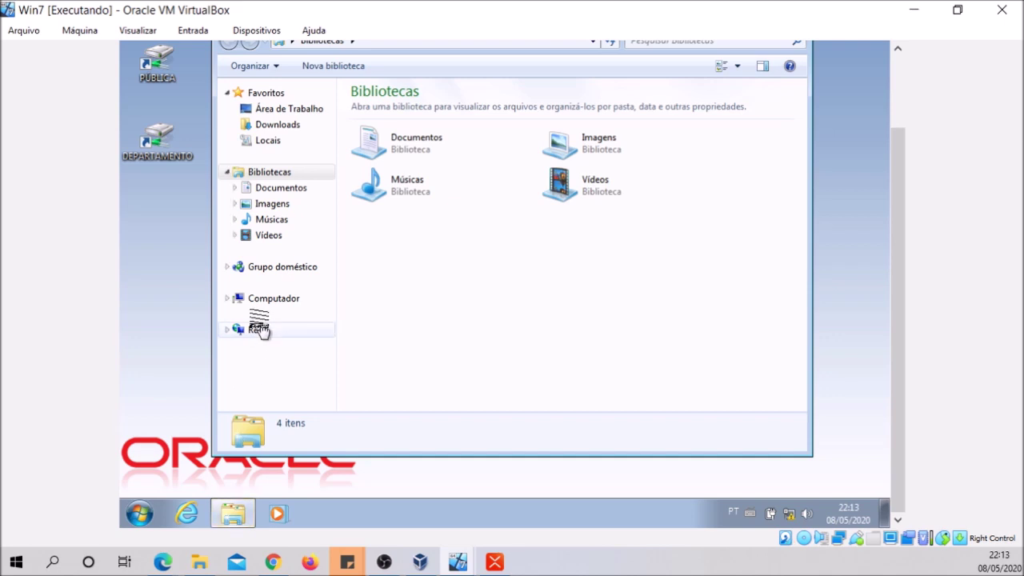
left_click(227, 298)
left_click_drag(264, 362, 164, 250)
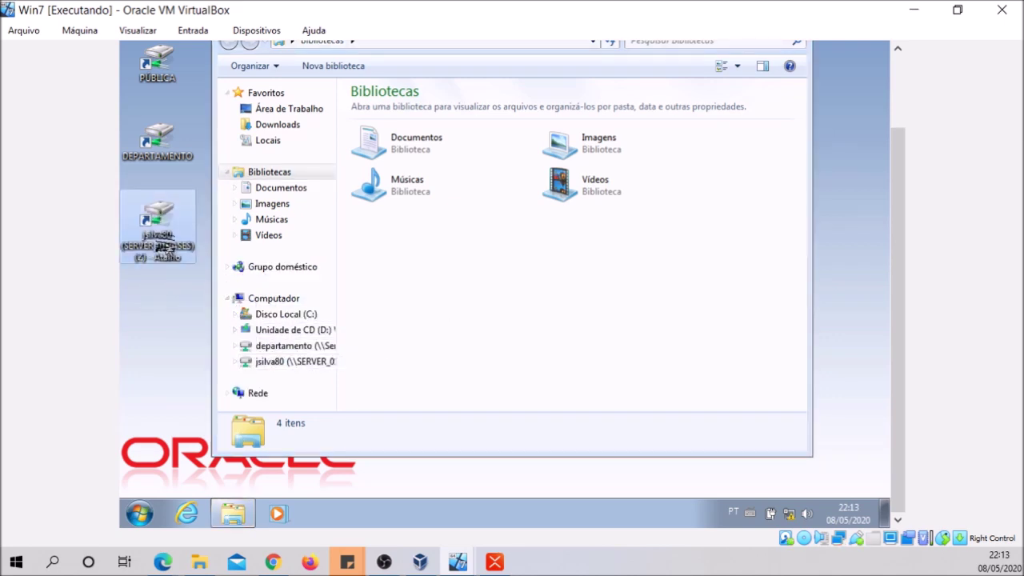
right_click(166, 243)
left_click(212, 431)
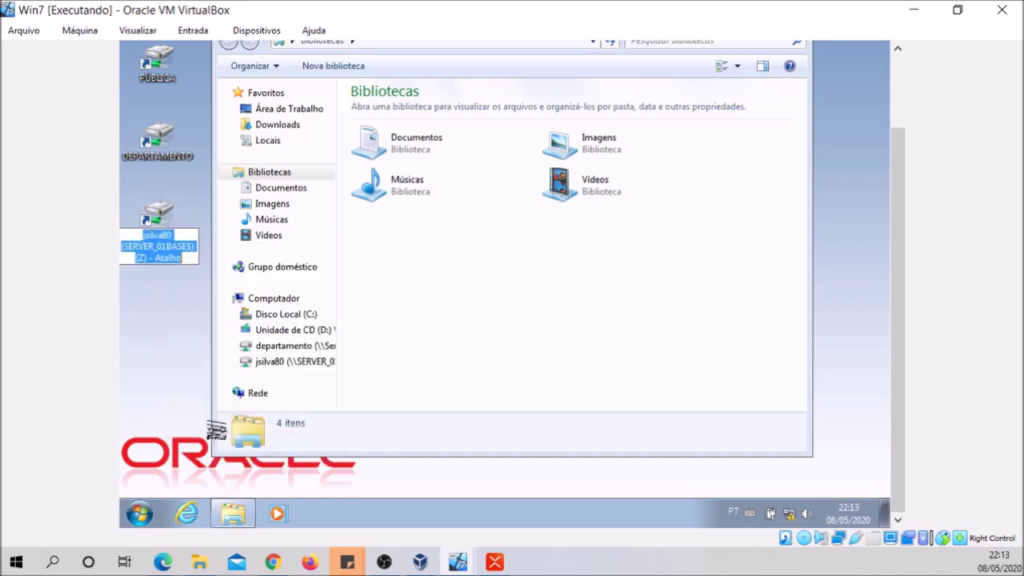
type("u")
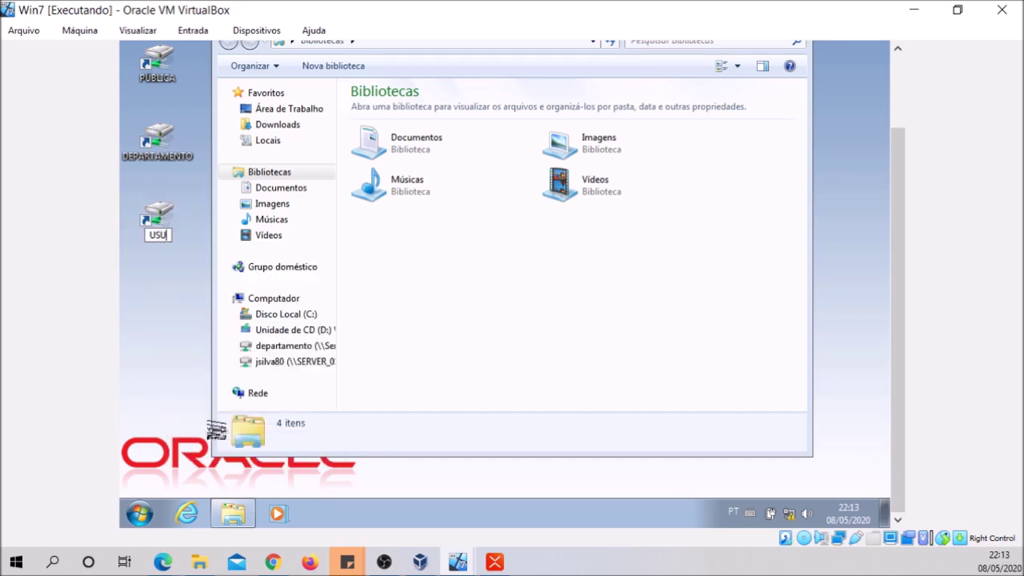
type("SUÁRIO")
key("Return")
Create a folder named SISTEMAS on the Z: home drive
double_click(152, 232)
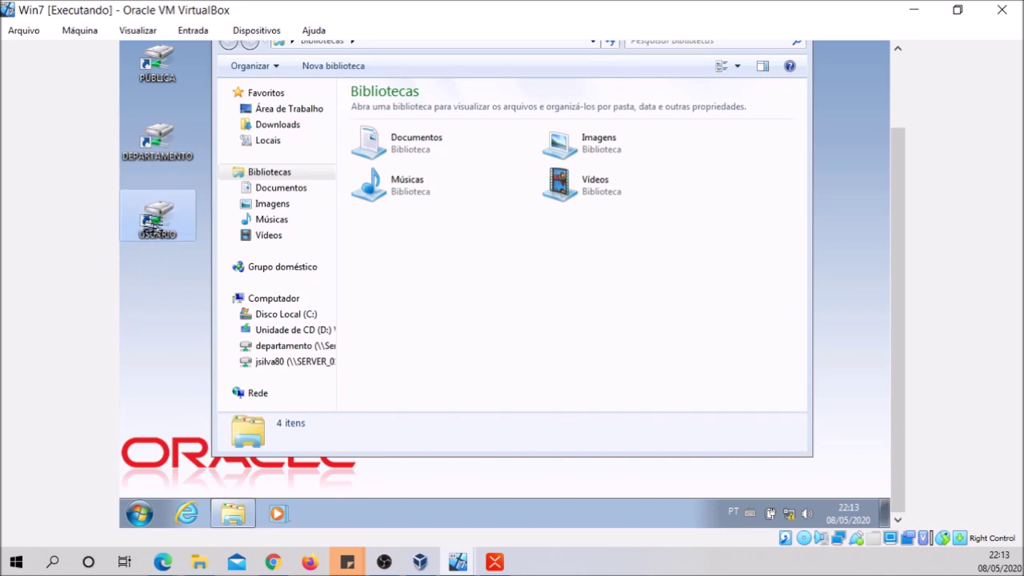
left_click(300, 316)
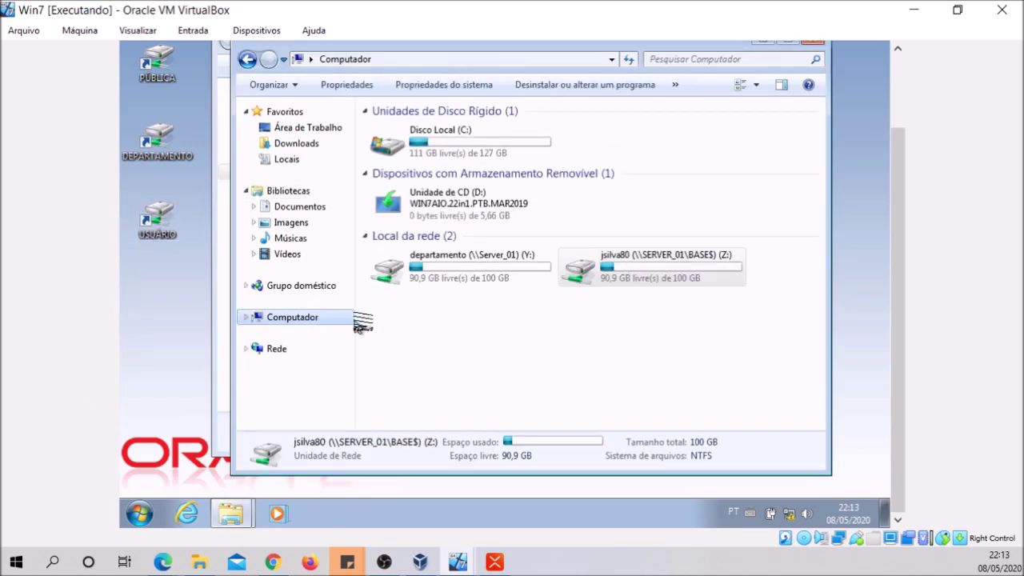
double_click(164, 238)
right_click(437, 263)
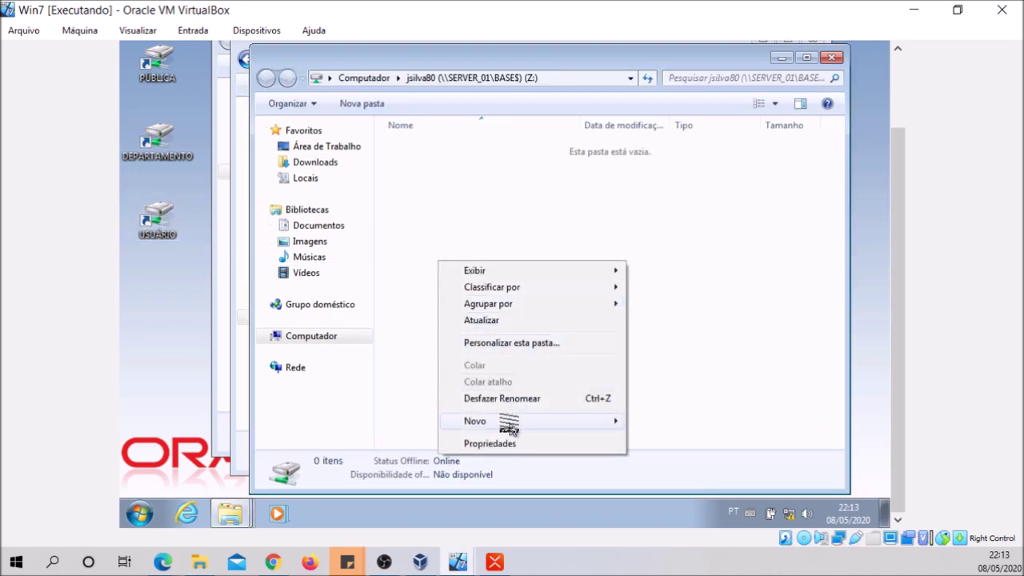
mouse_move(507, 422)
left_click(697, 299)
type("SISTEMAS")
key("Return")
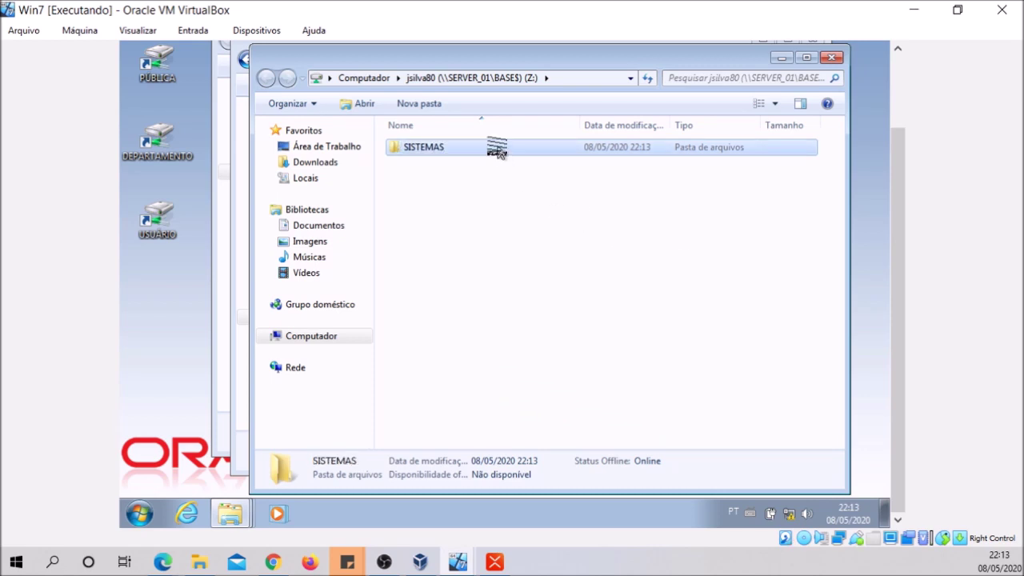
Inside SISTEMAS, create a new text document named TESTE
double_click(495, 151)
right_click(469, 202)
mouse_move(518, 368)
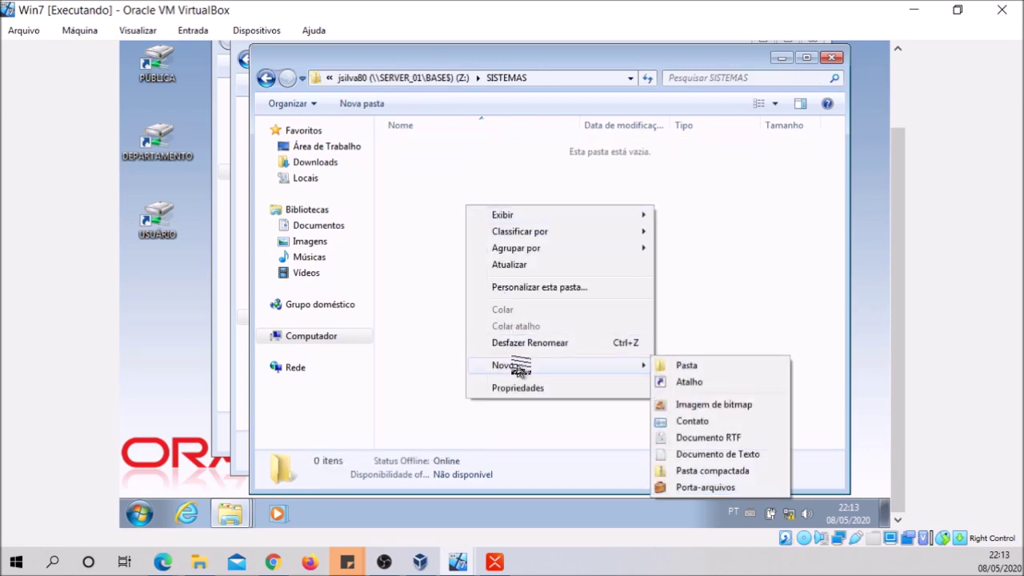
left_click(702, 455)
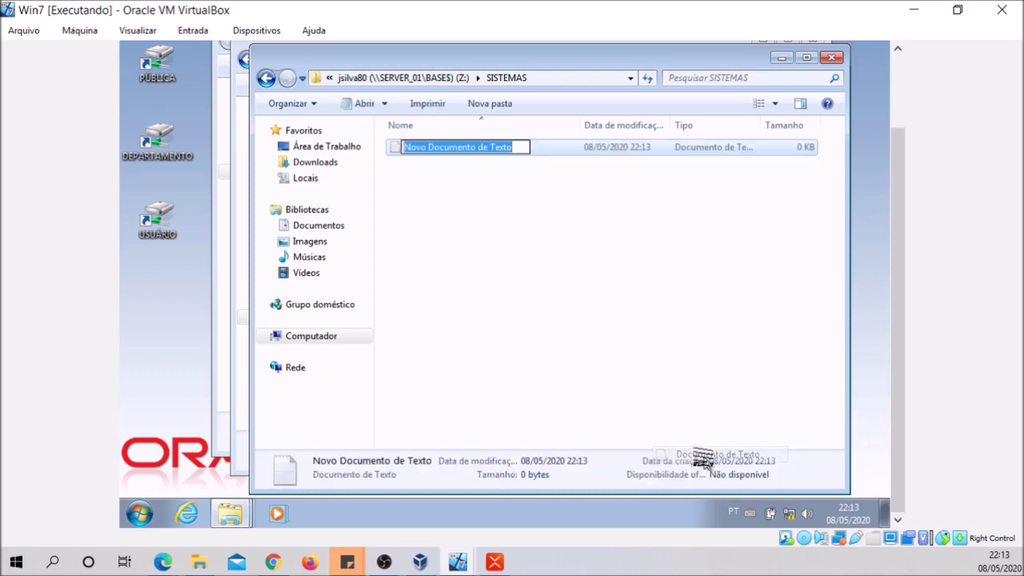
type("TESTSE")
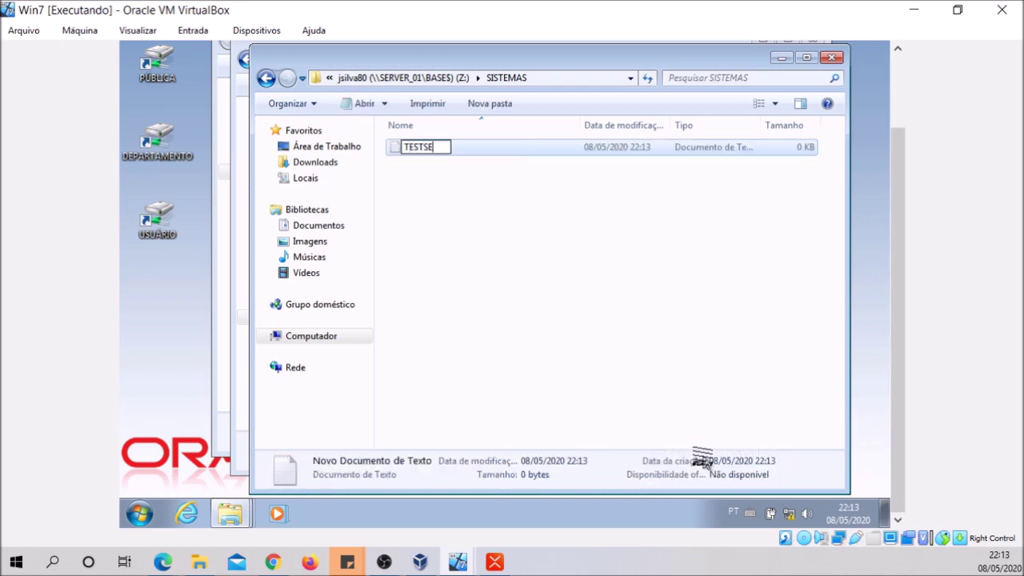
key("BackSpace")
key("BackSpace")
key("Return")
On the Win2012 server, browse C: > BASE > user's folder > SISTEMAS to confirm the TESTE file
mouse_move(460, 565)
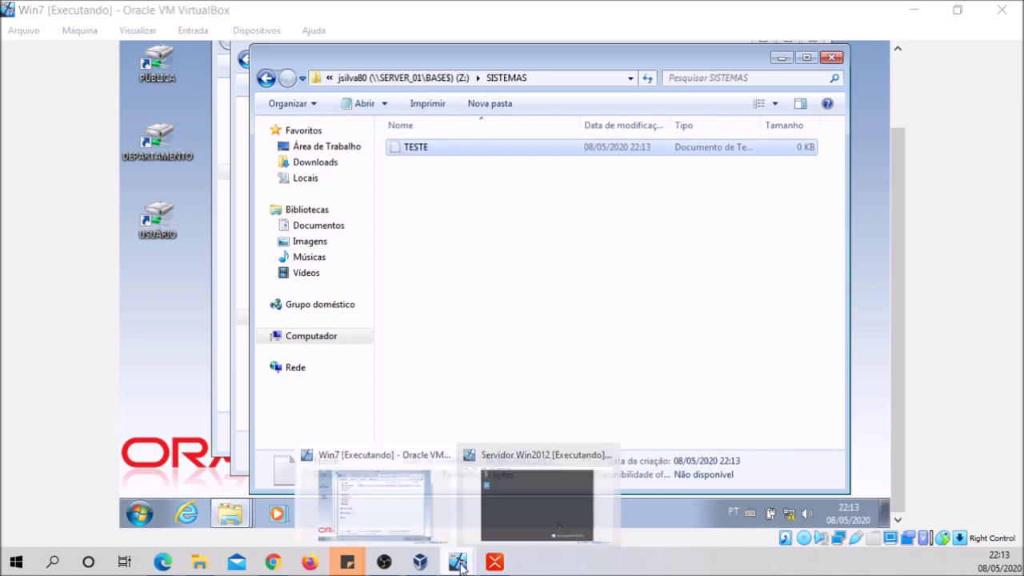
left_click(535, 512)
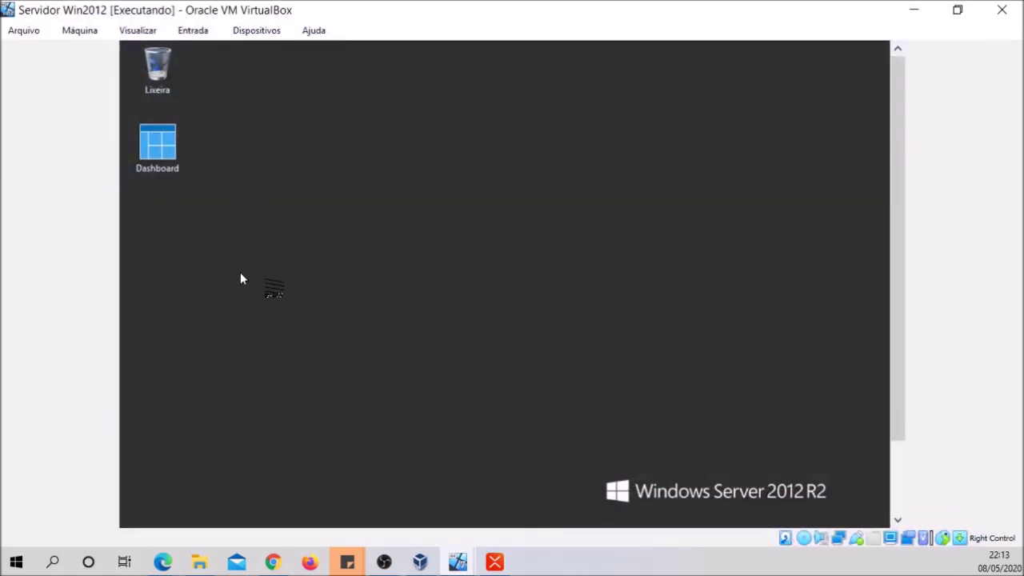
left_click_drag(897, 336, 888, 389)
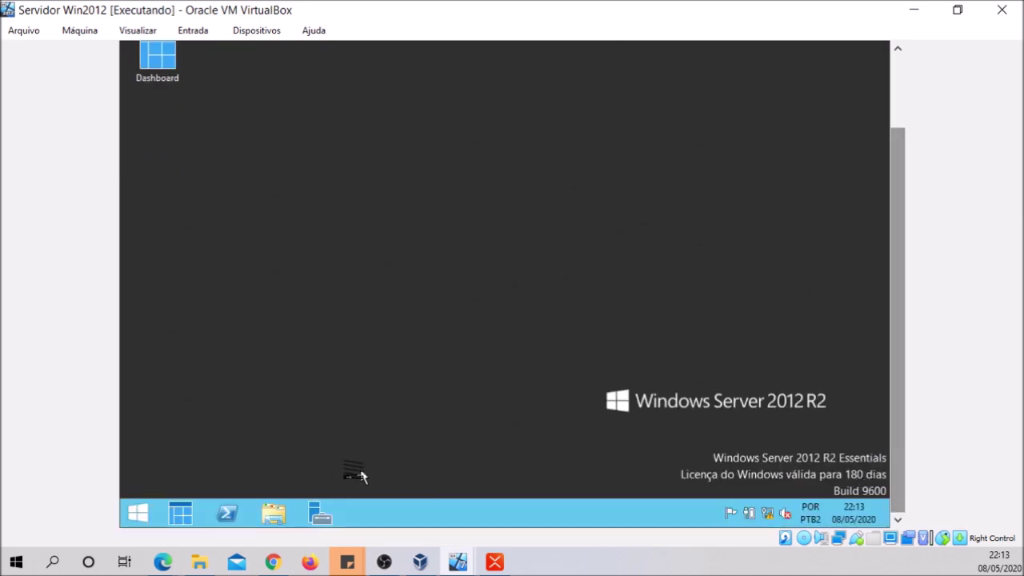
left_click(273, 512)
double_click(432, 268)
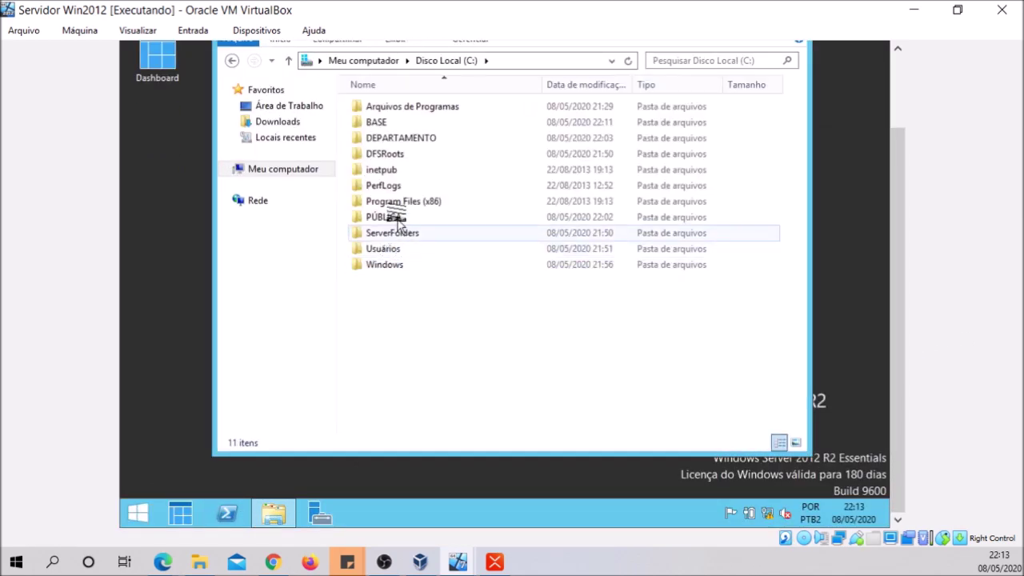
double_click(382, 124)
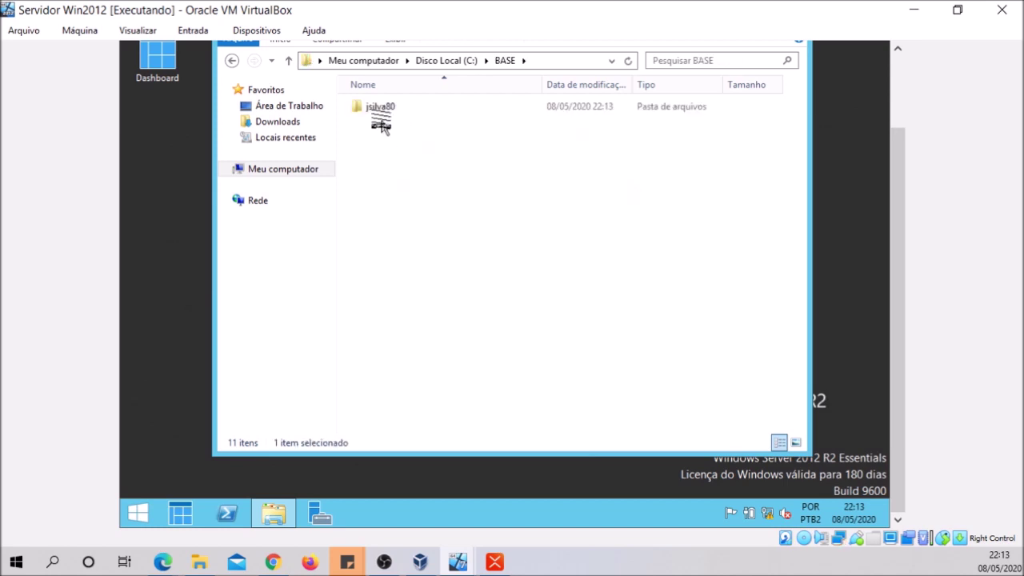
double_click(377, 107)
left_click(398, 110)
double_click(398, 110)
left_click_drag(891, 220, 869, 228)
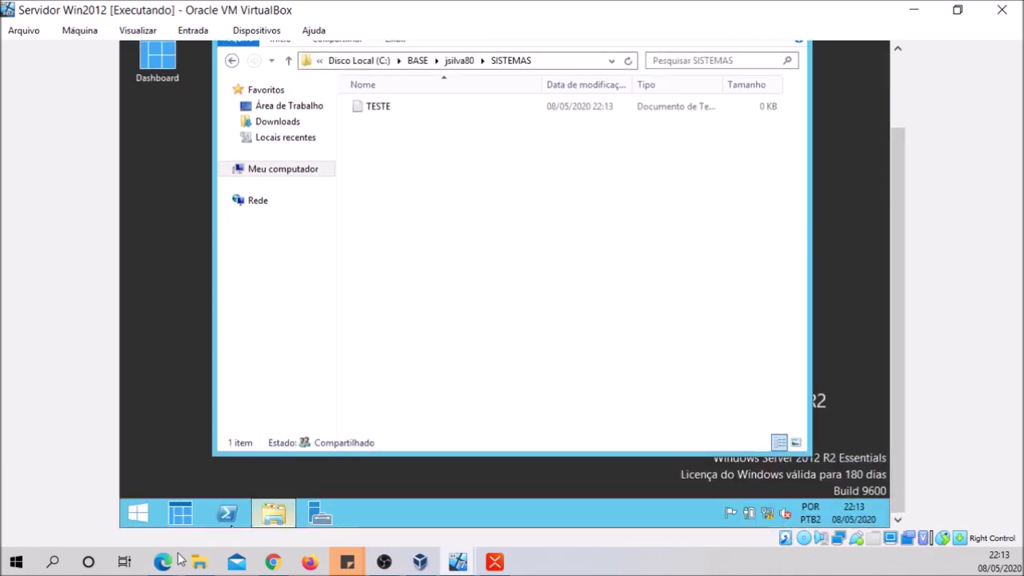